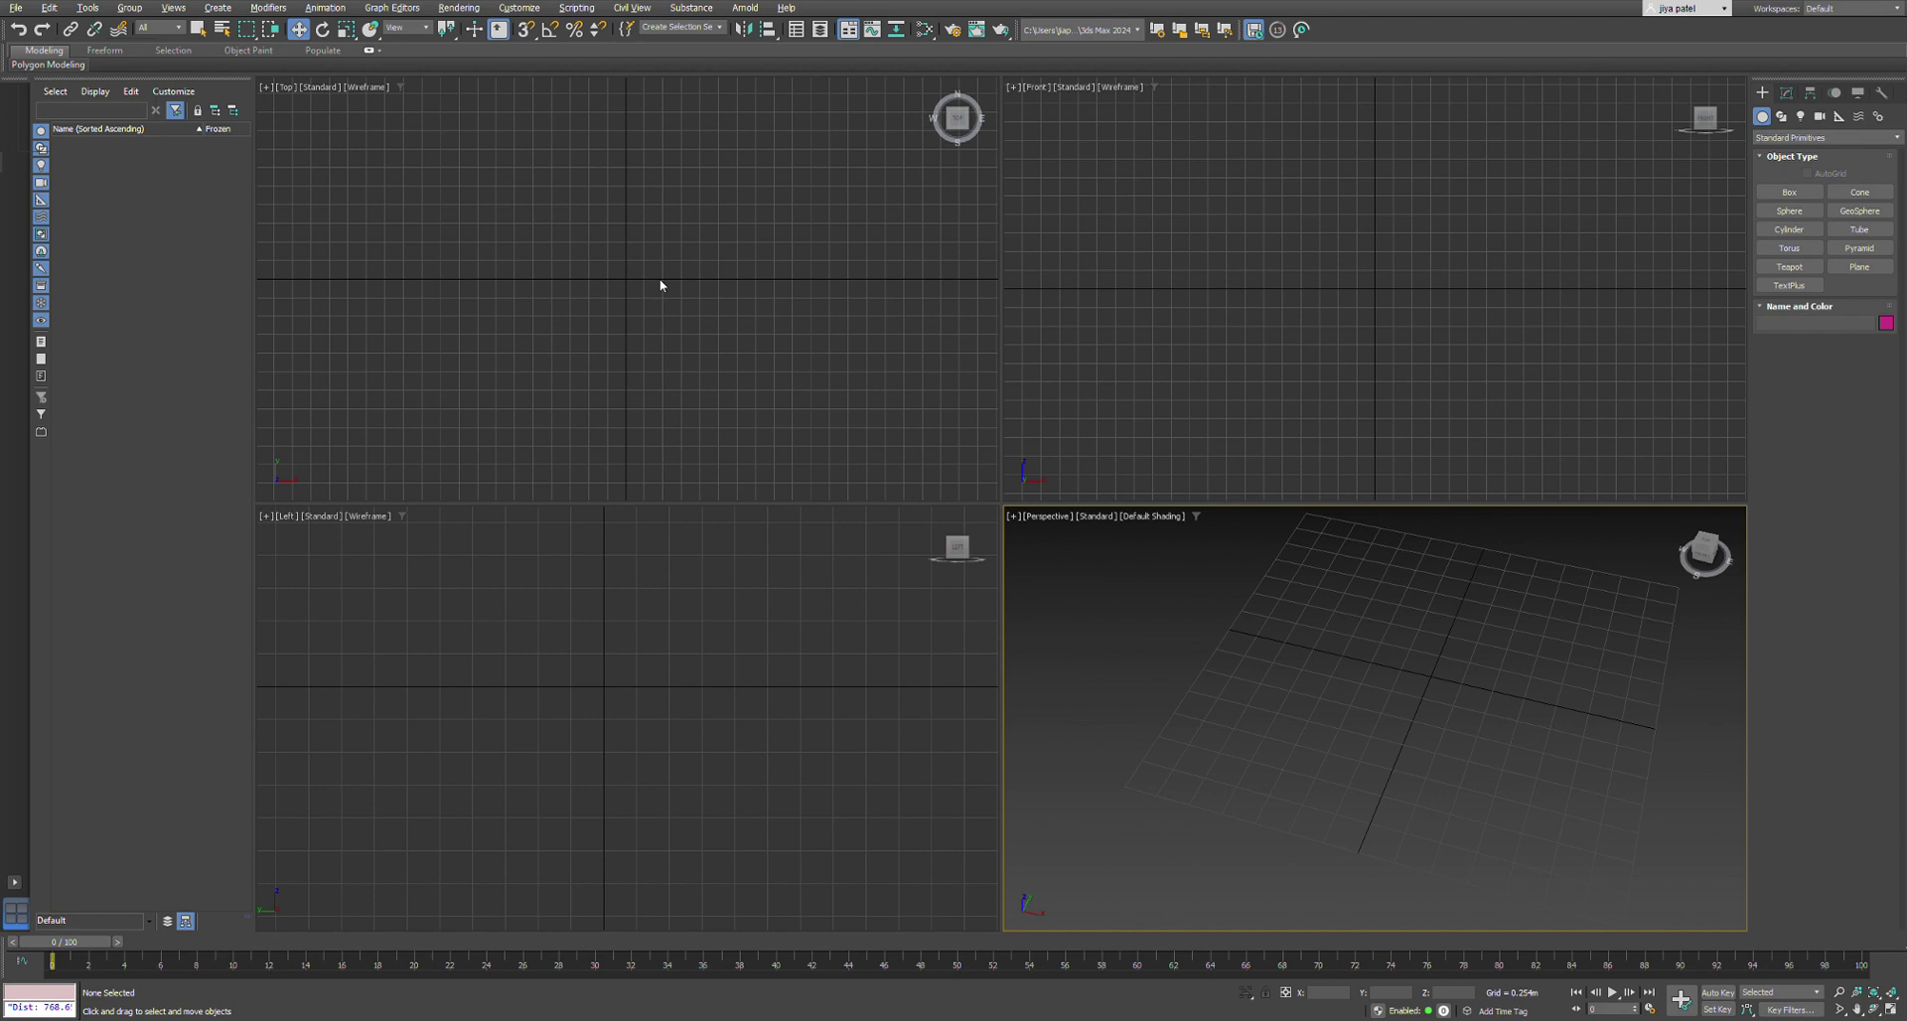
- Draw a plane around the origin in the Top viewport, about 3.76 m long and 4.74 m wide
scroll(1166, 246, "down", 3)
scroll(1192, 253, "up", 5)
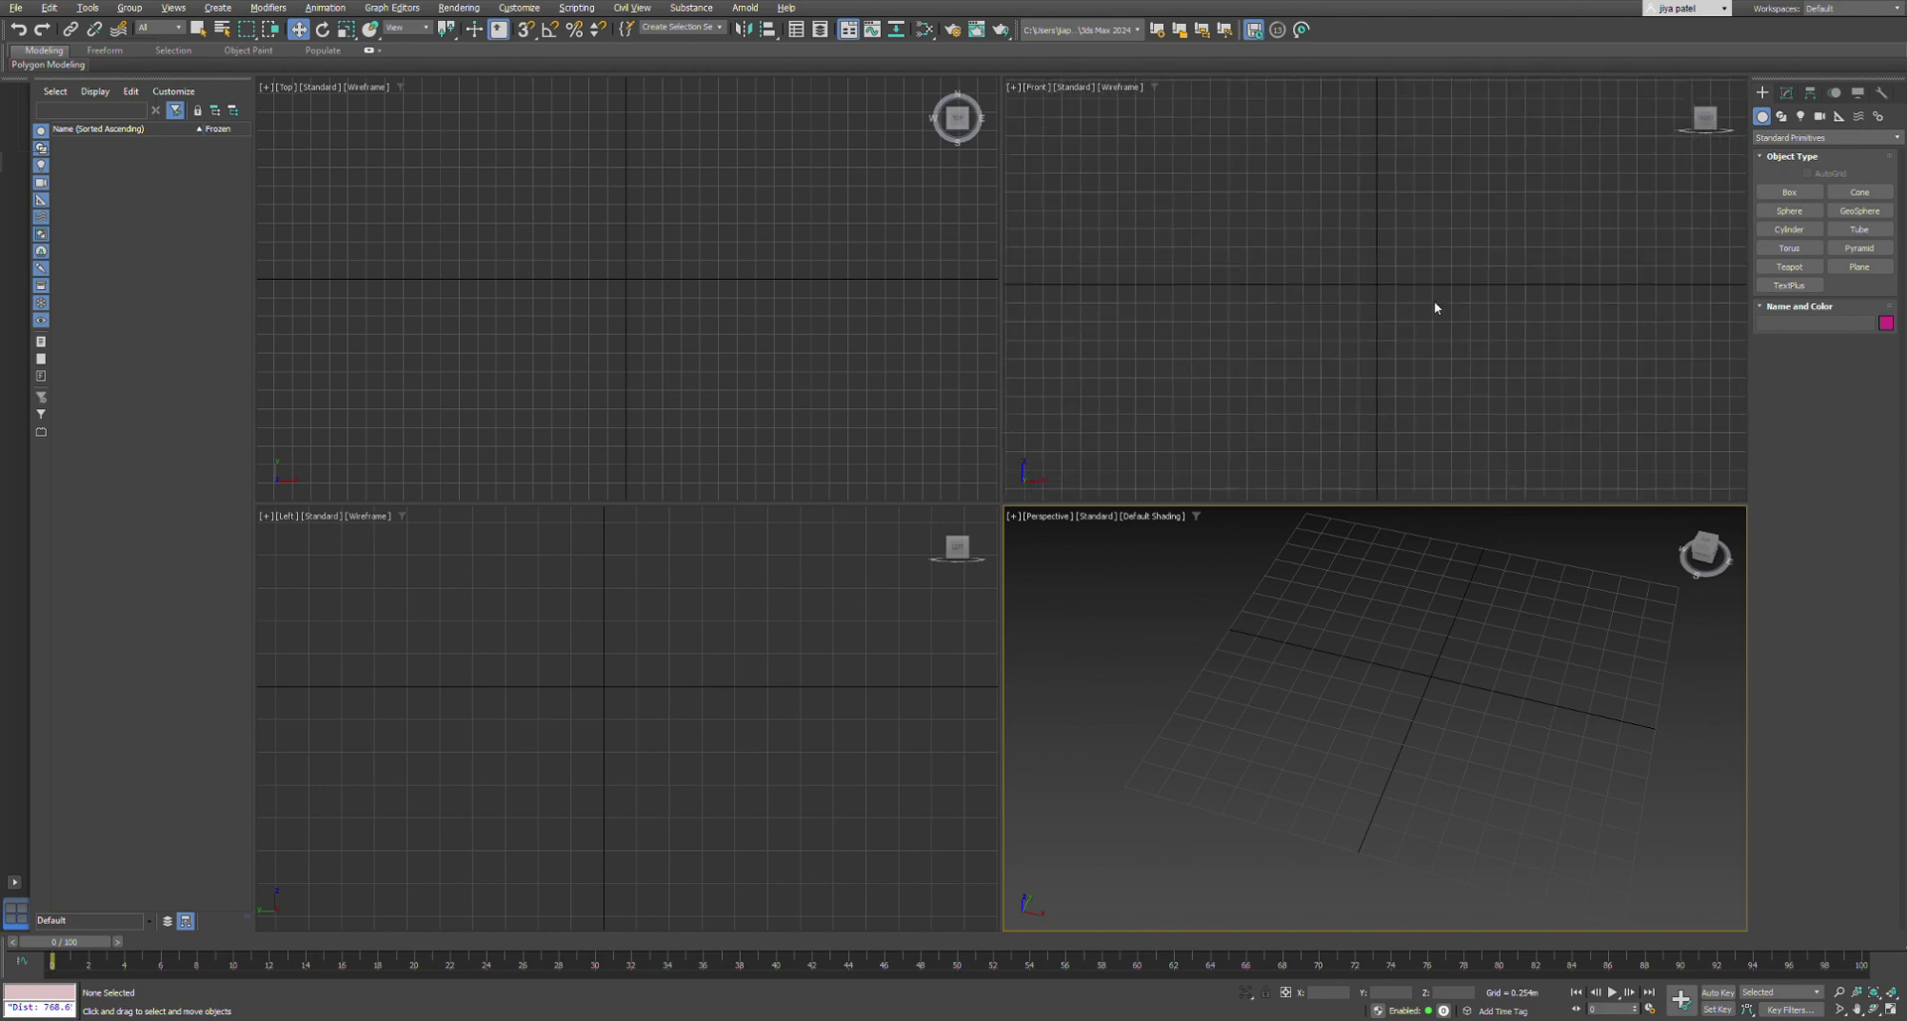
middle_click_drag(644, 217, 599, 243)
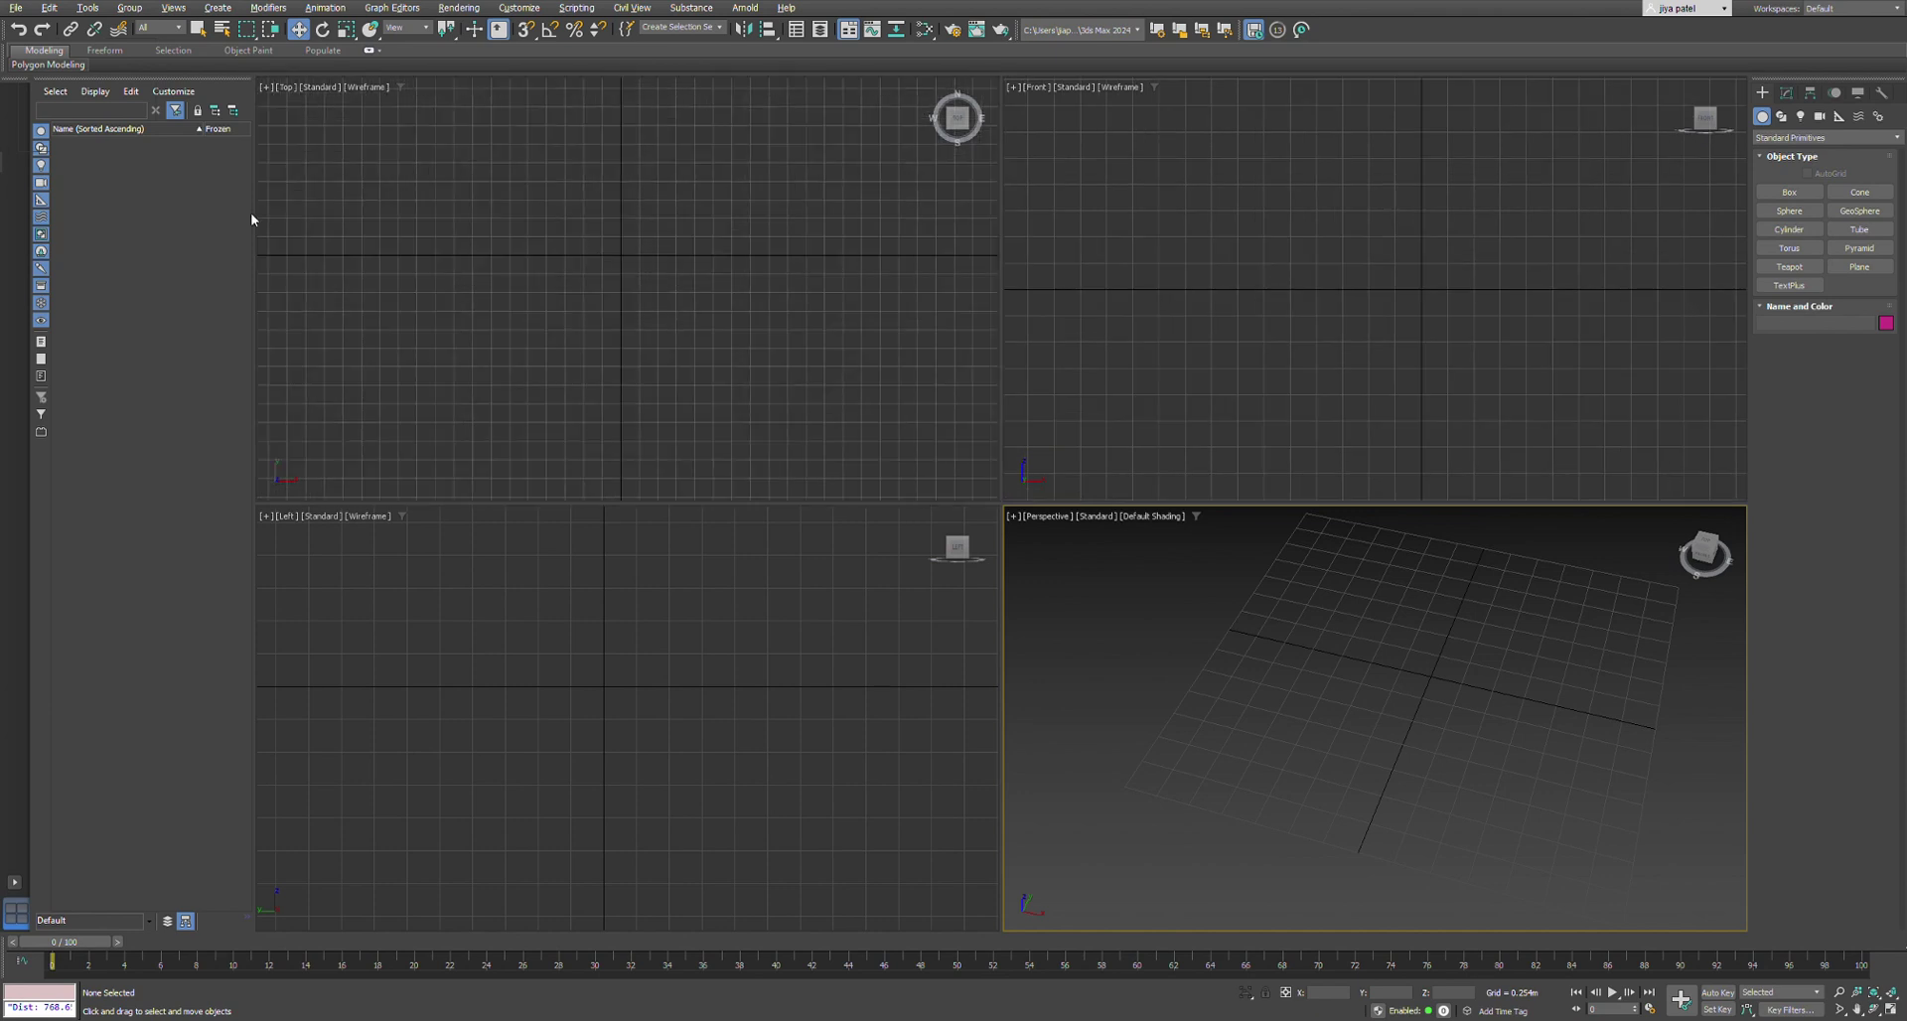
left_click(1857, 268)
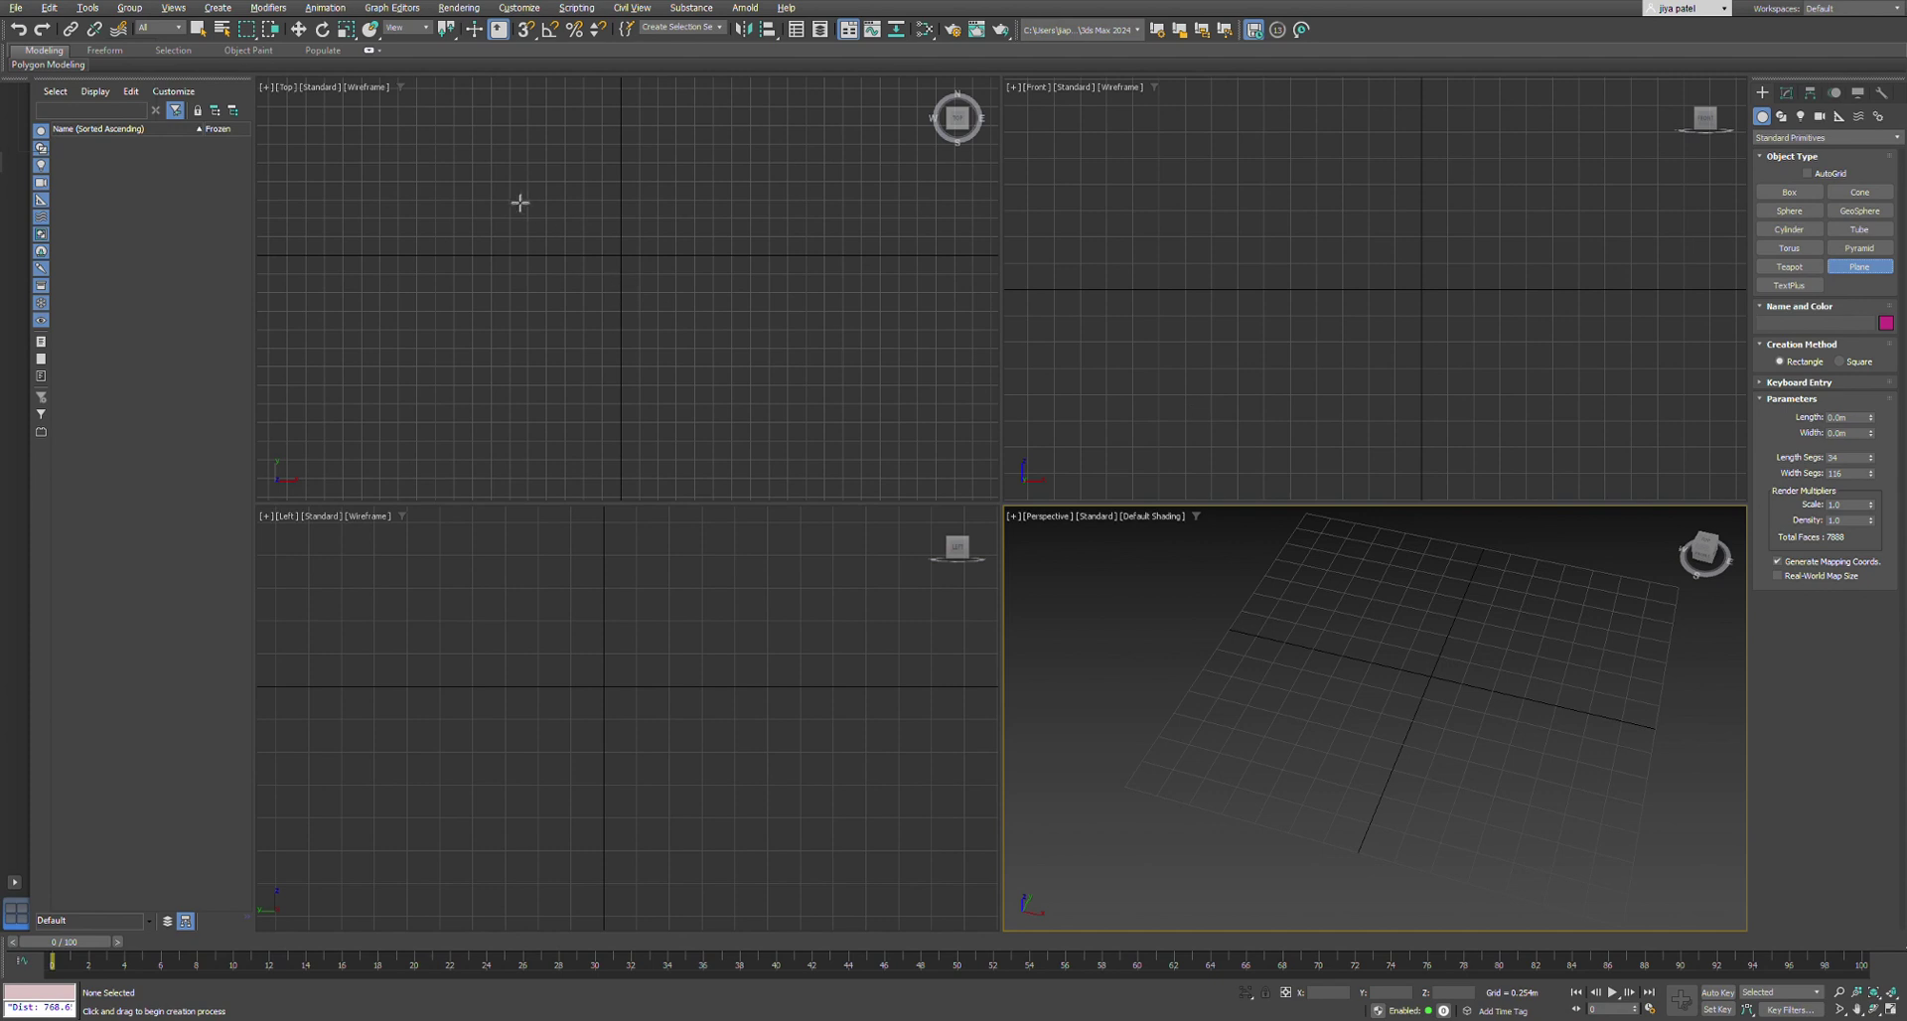
mouse_move(453, 170)
left_mouse_down()
mouse_move(808, 390)
mouse_move(812, 457)
left_mouse_up()
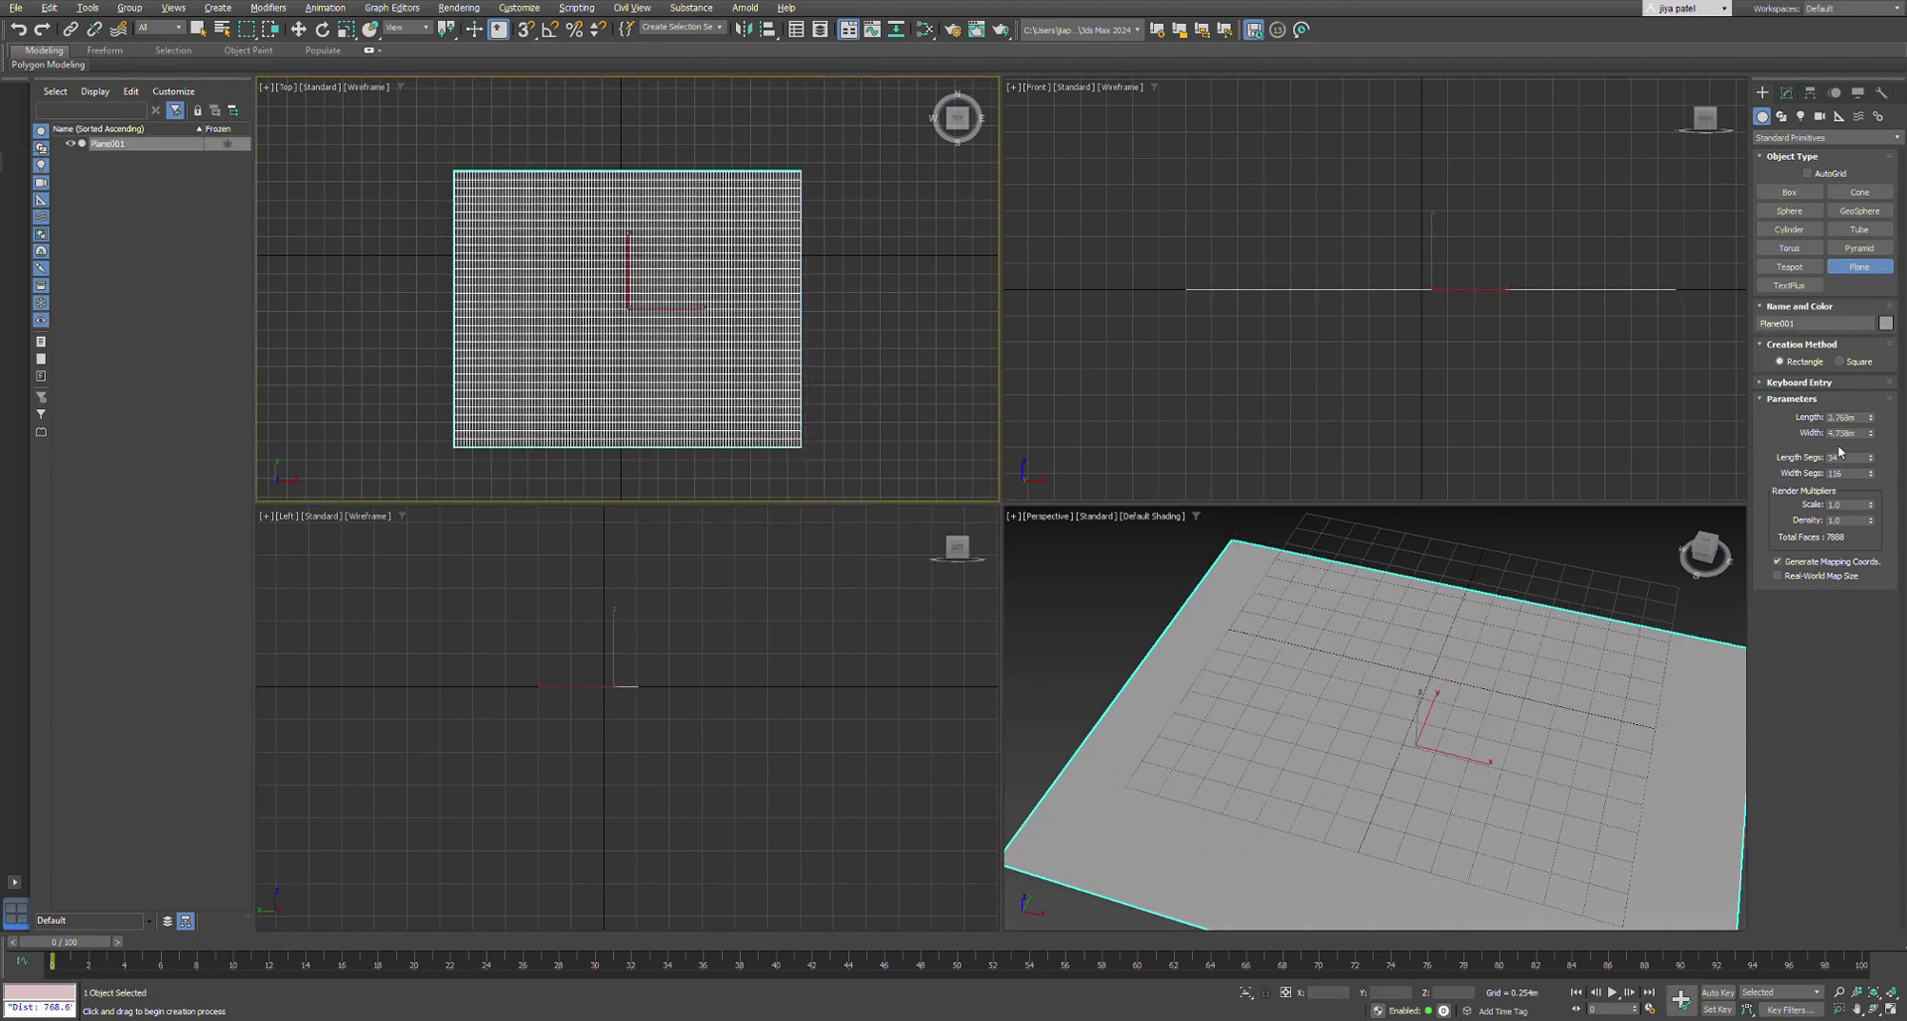
- Set the plane's length and width to 20 m each
left_click(1847, 418)
scroll(915, 391, "down", 5)
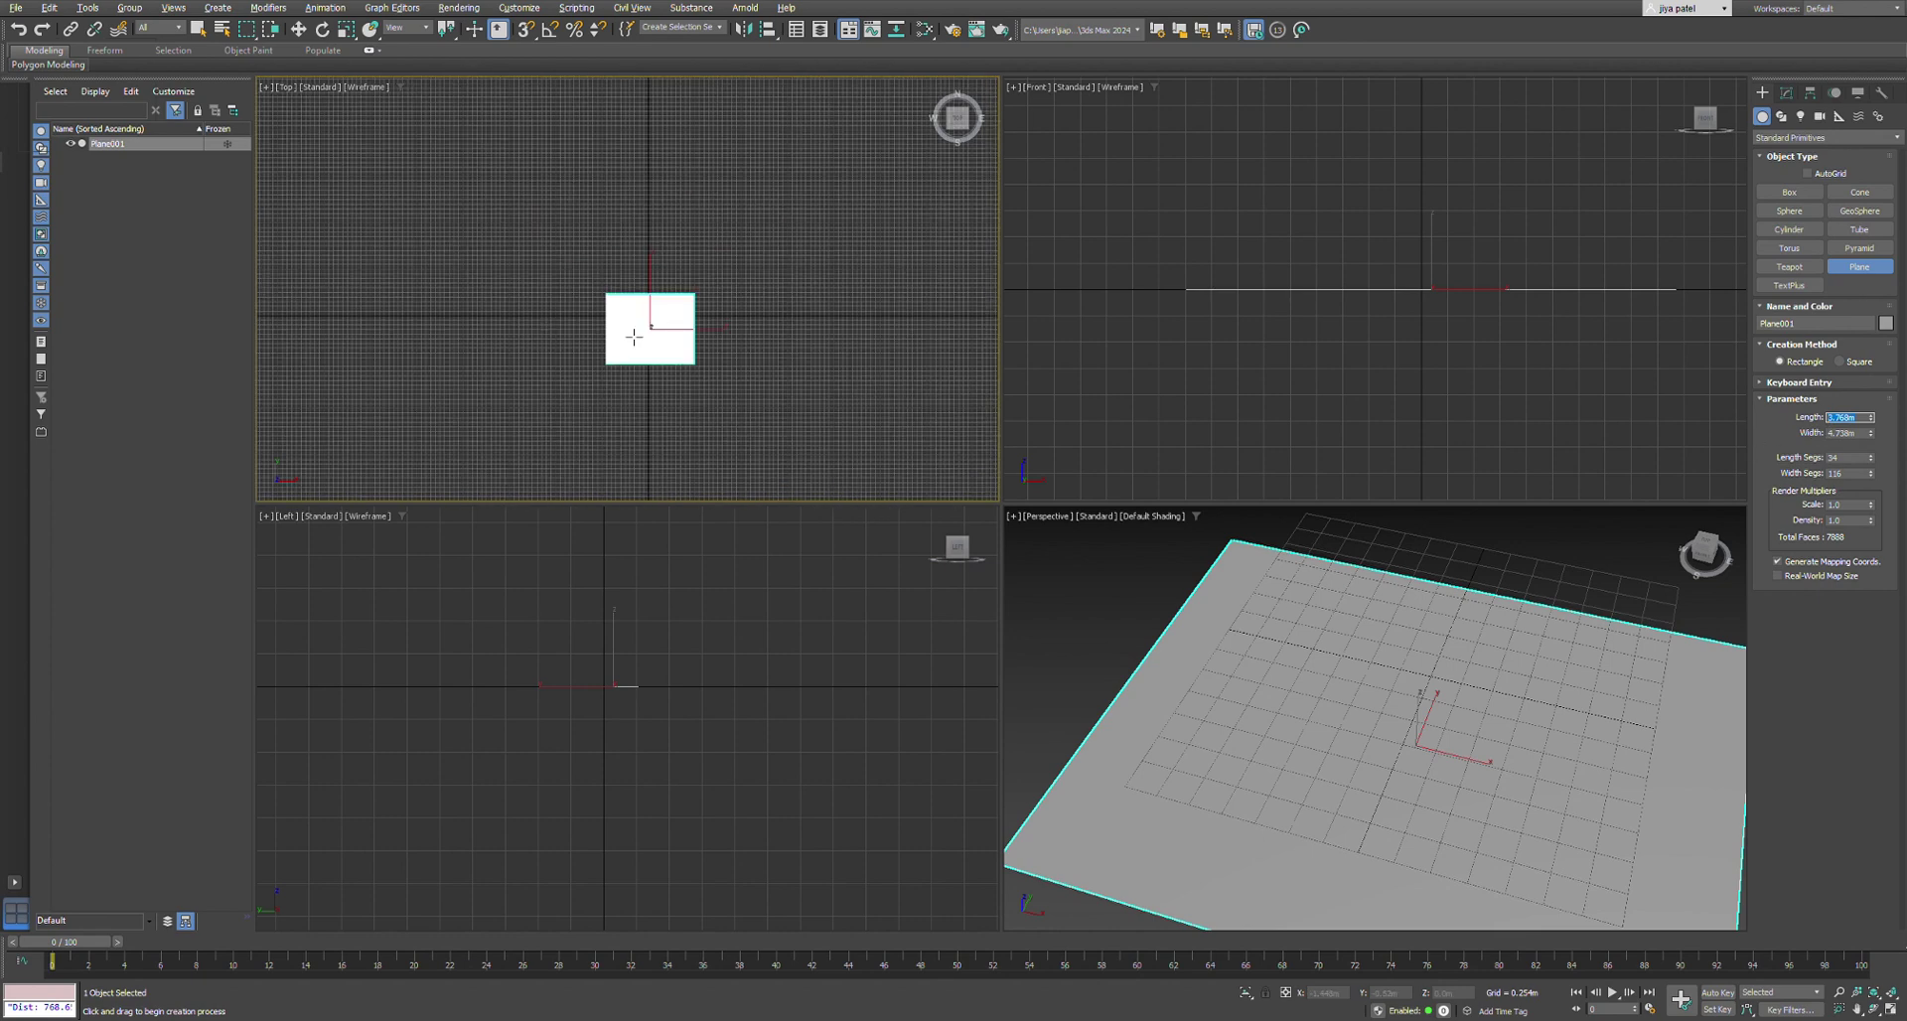
scroll(1289, 675, "down", 7)
scroll(1281, 665, "up", 2)
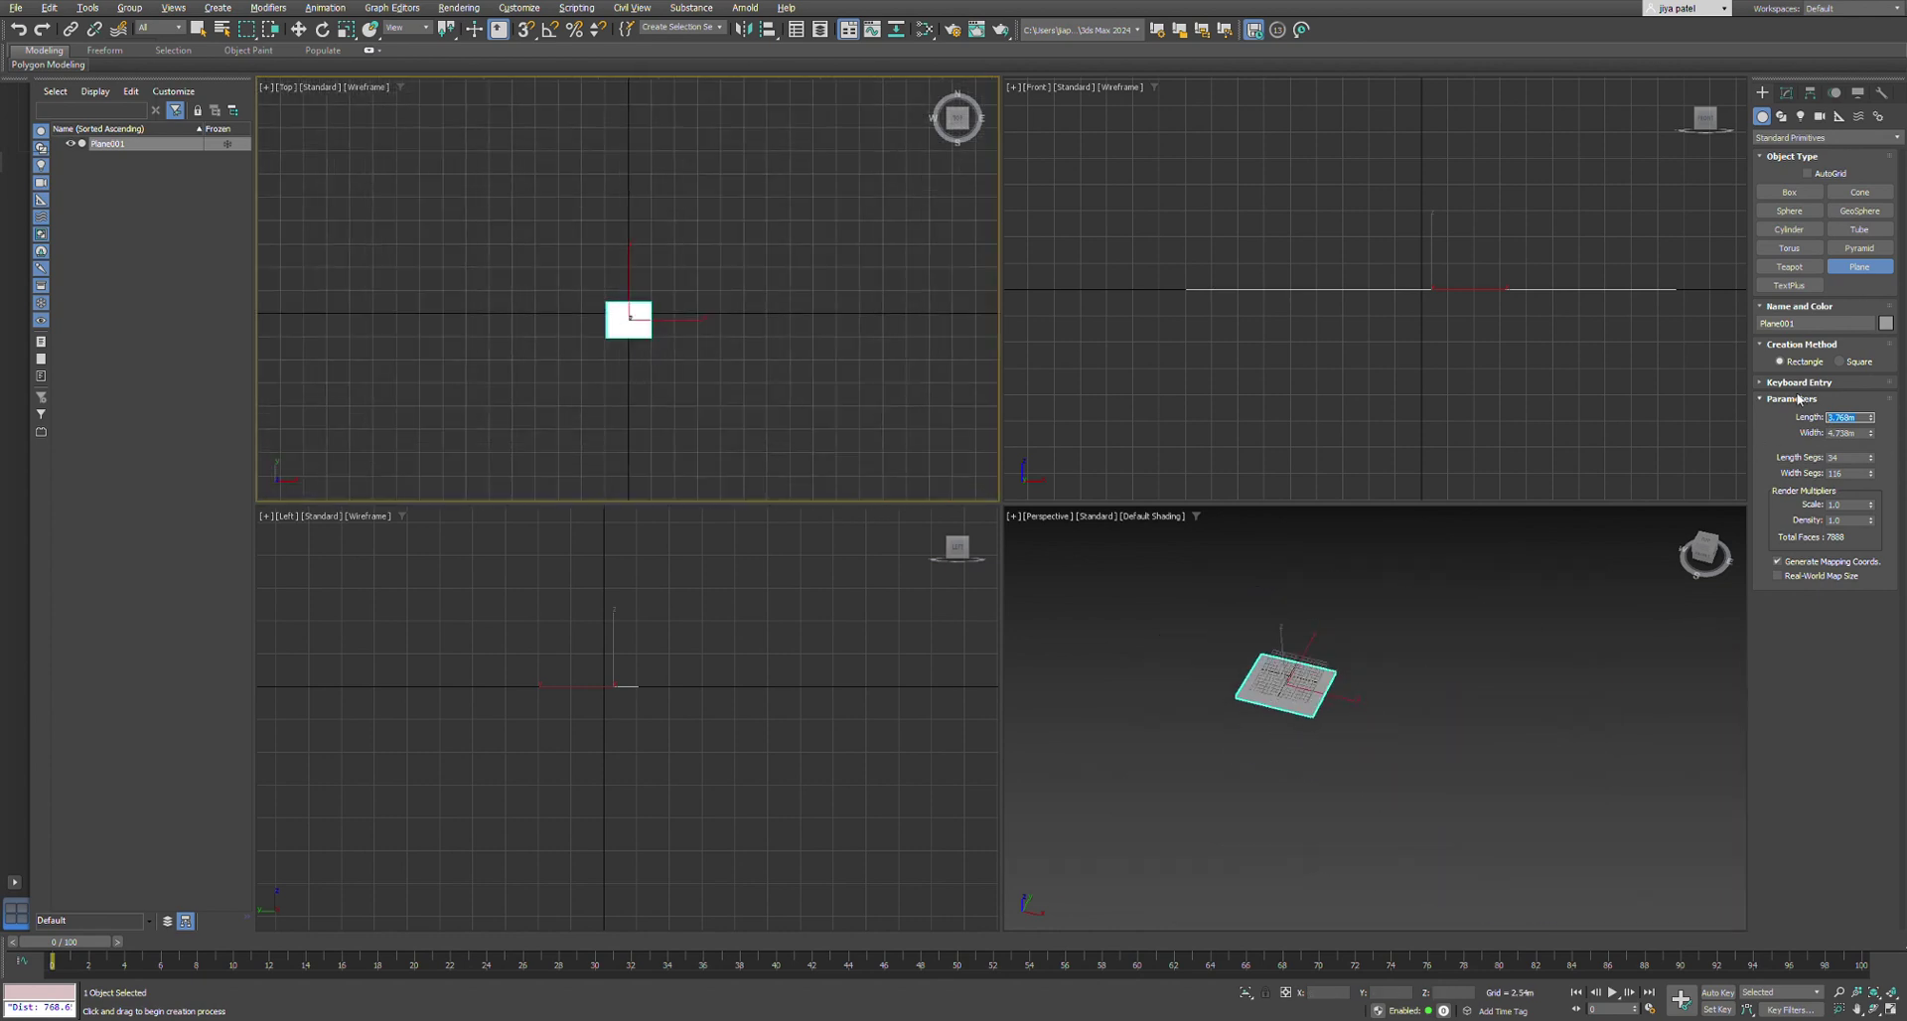
type("20")
key("Tab")
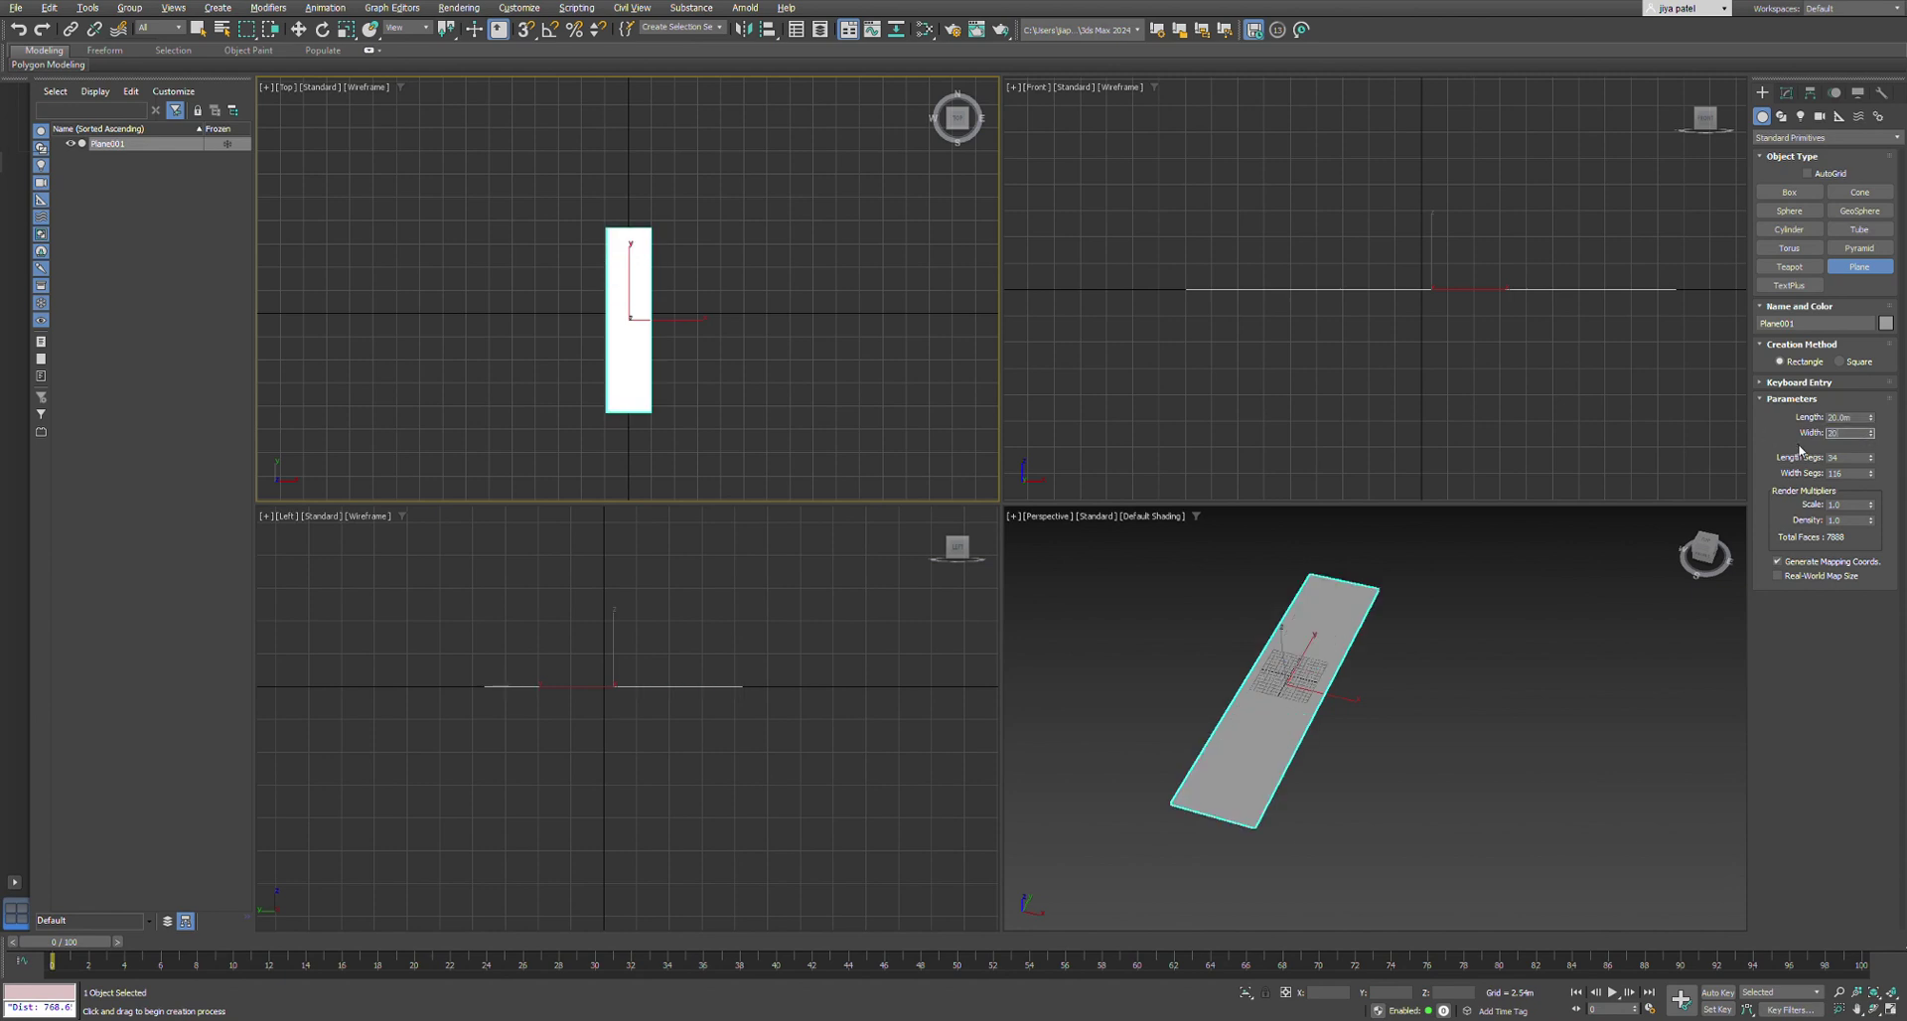
type("20")
key("Return")
- Switch the Perspective viewport's shading to Hidden Line
scroll(647, 329, "up", 4)
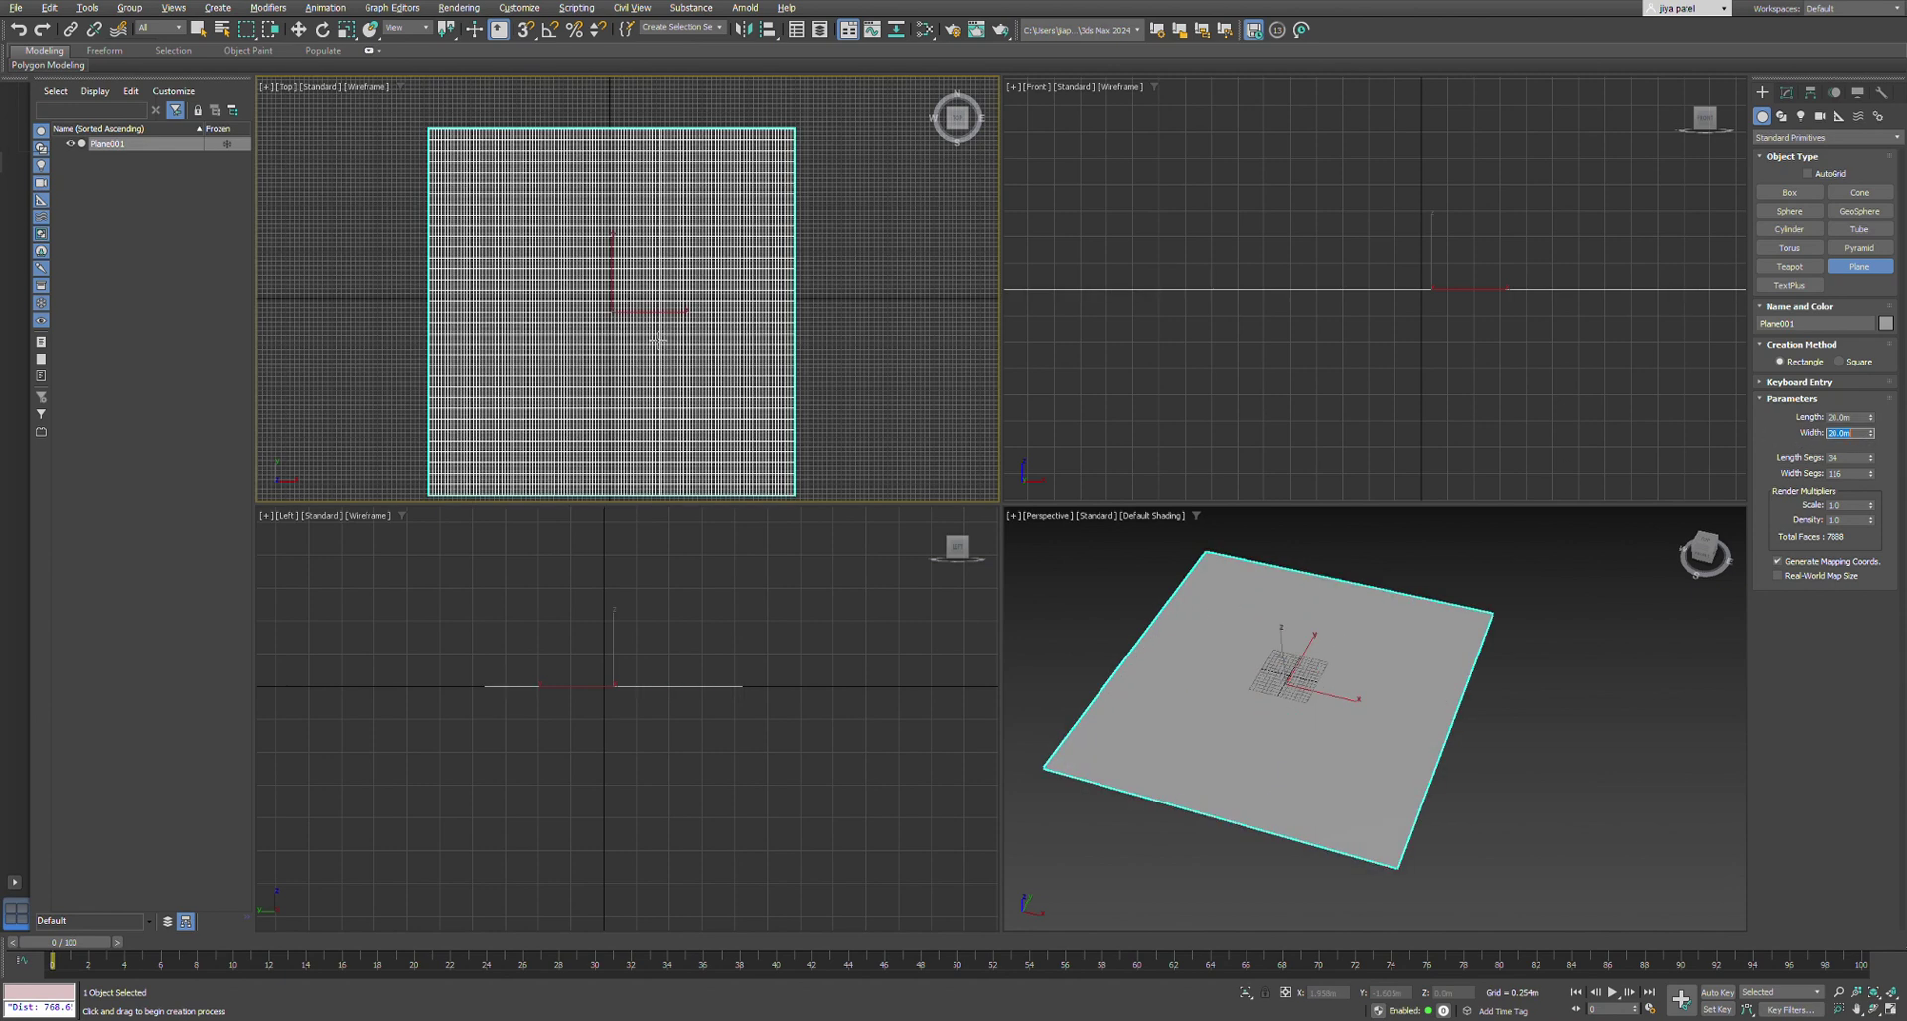
scroll(1338, 676, "up", 3)
scroll(1338, 675, "down", 2)
scroll(1338, 675, "up", 2)
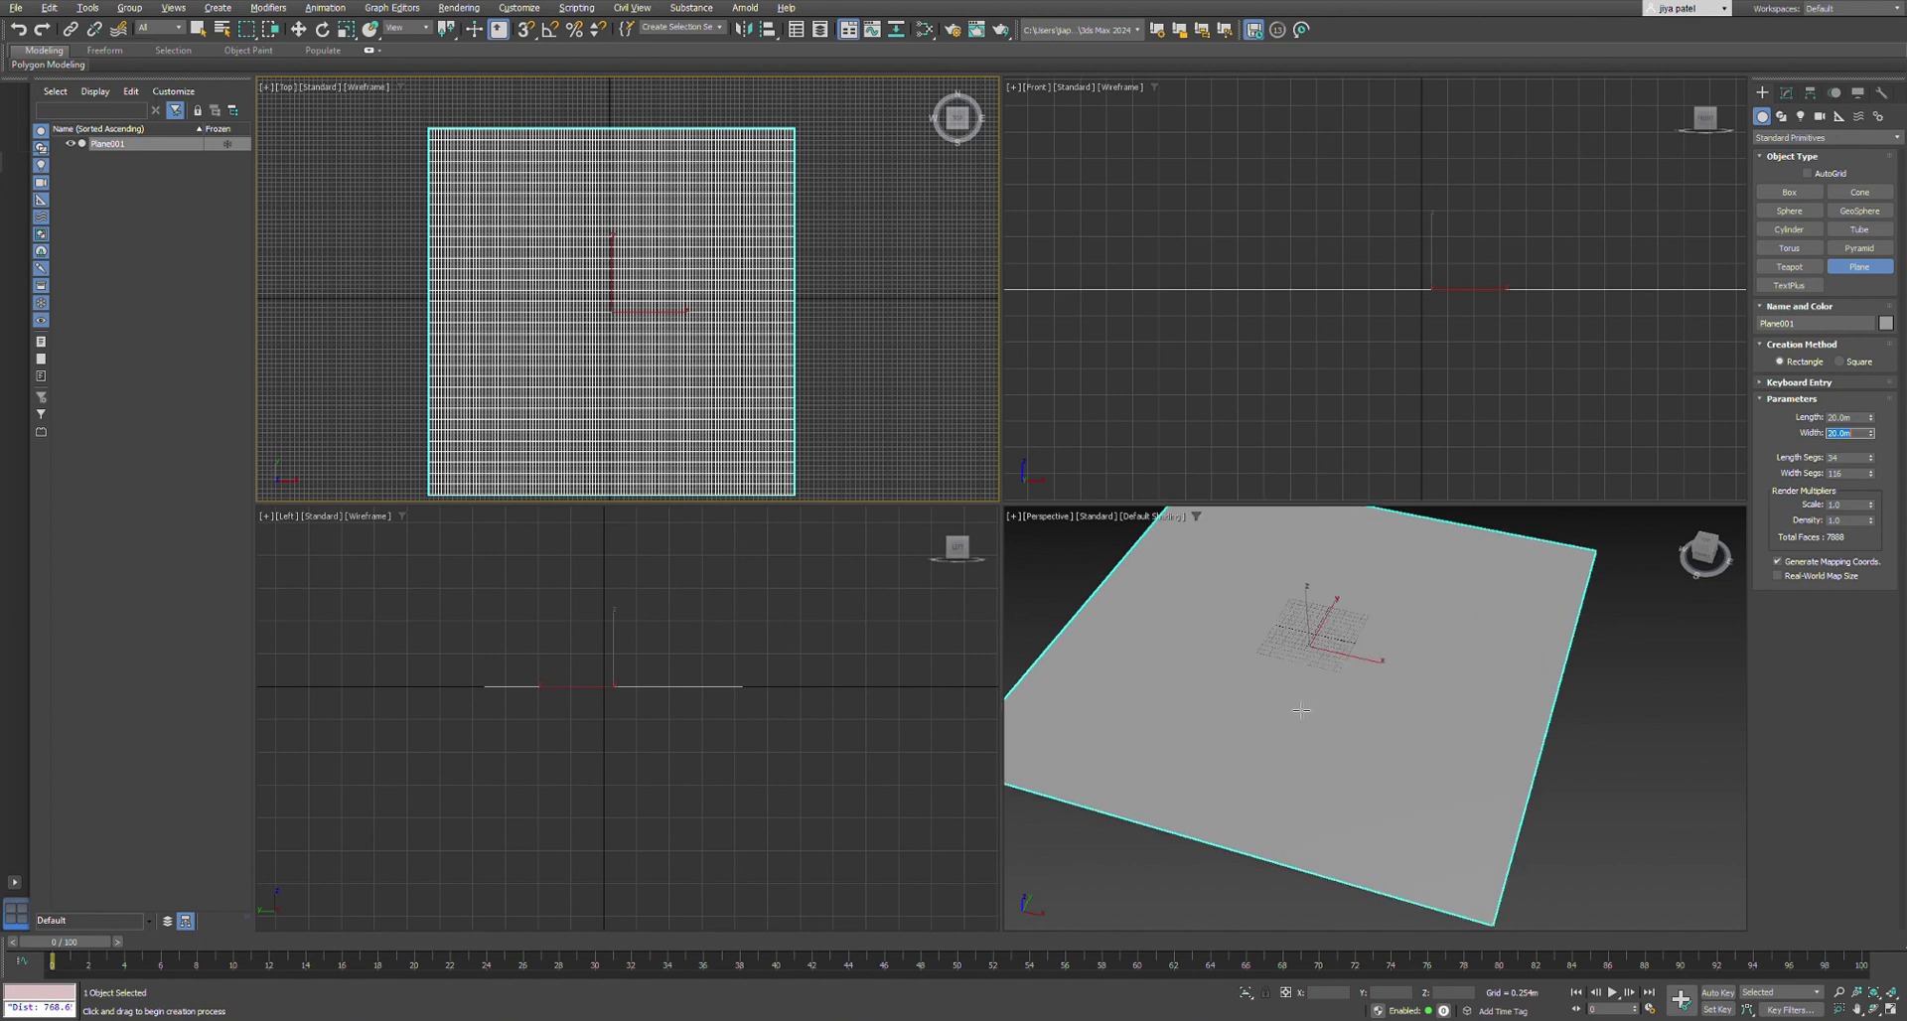
middle_click_drag(1302, 715, 1263, 680, "alt")
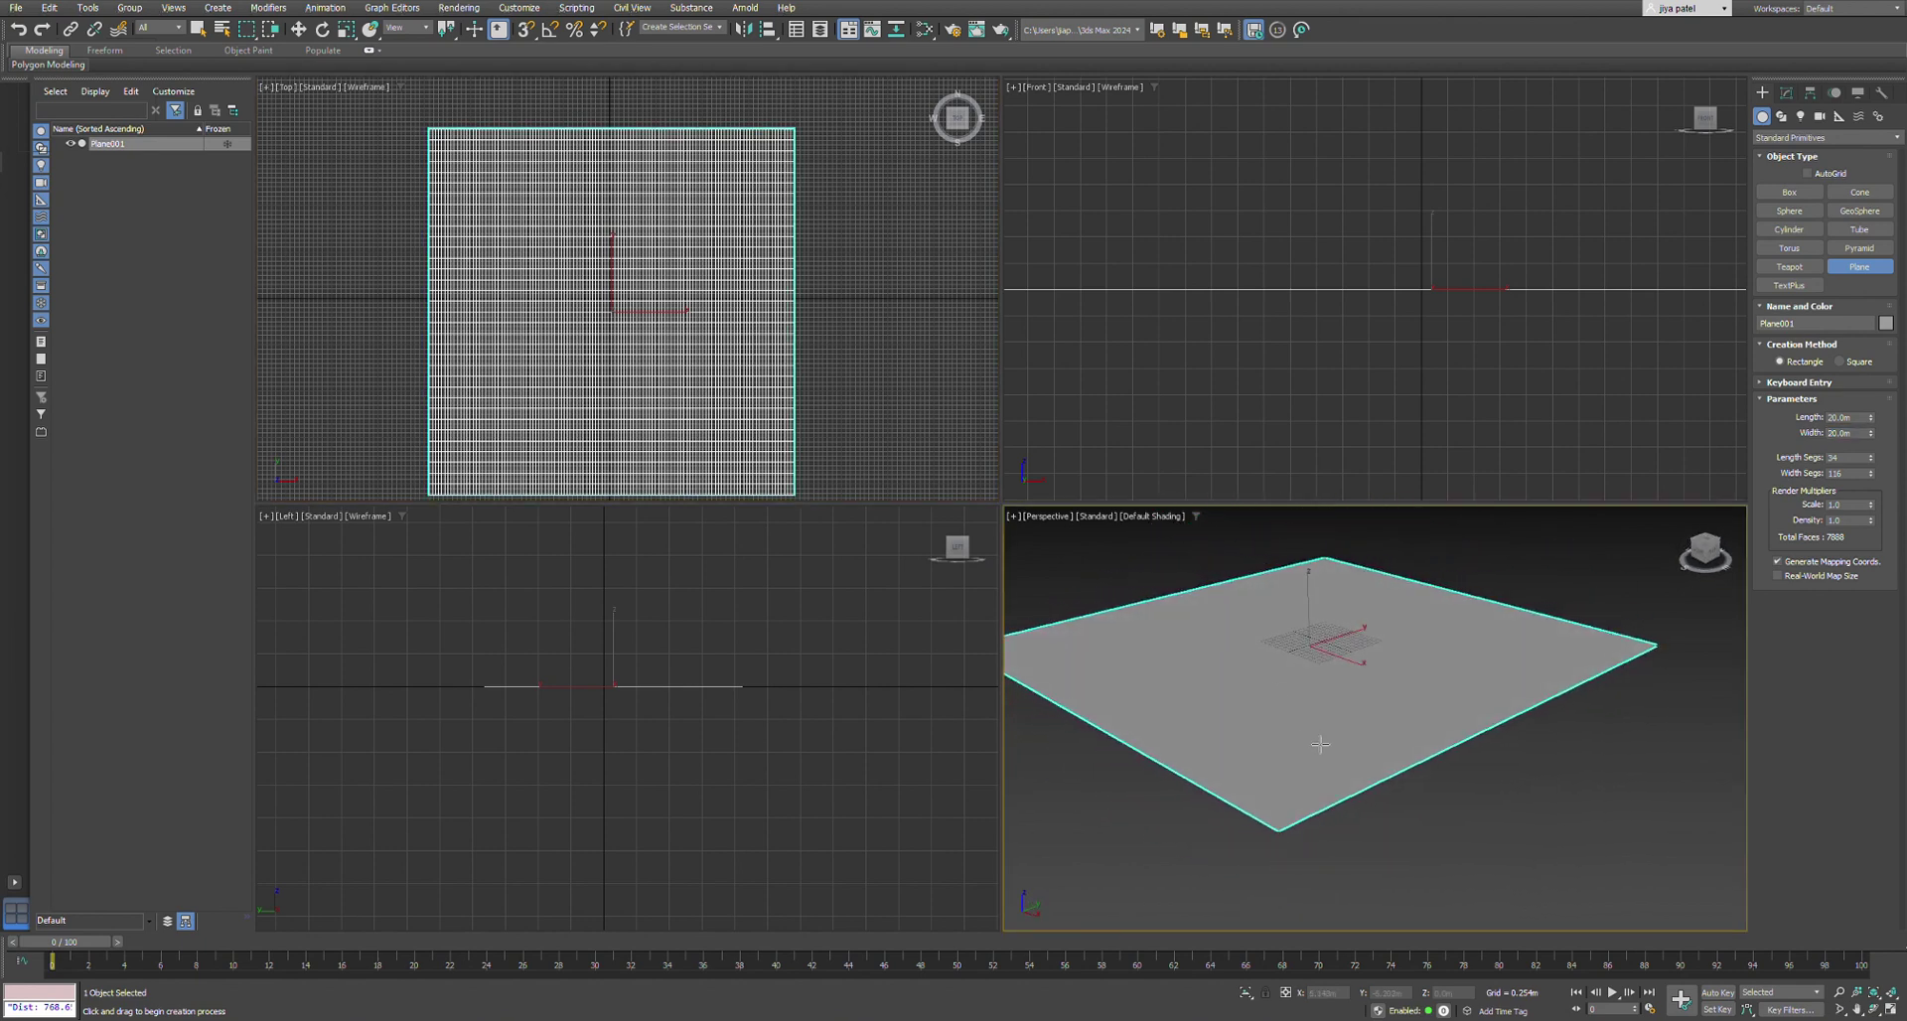
scroll(1321, 745, "down", 2)
scroll(1323, 713, "up", 2)
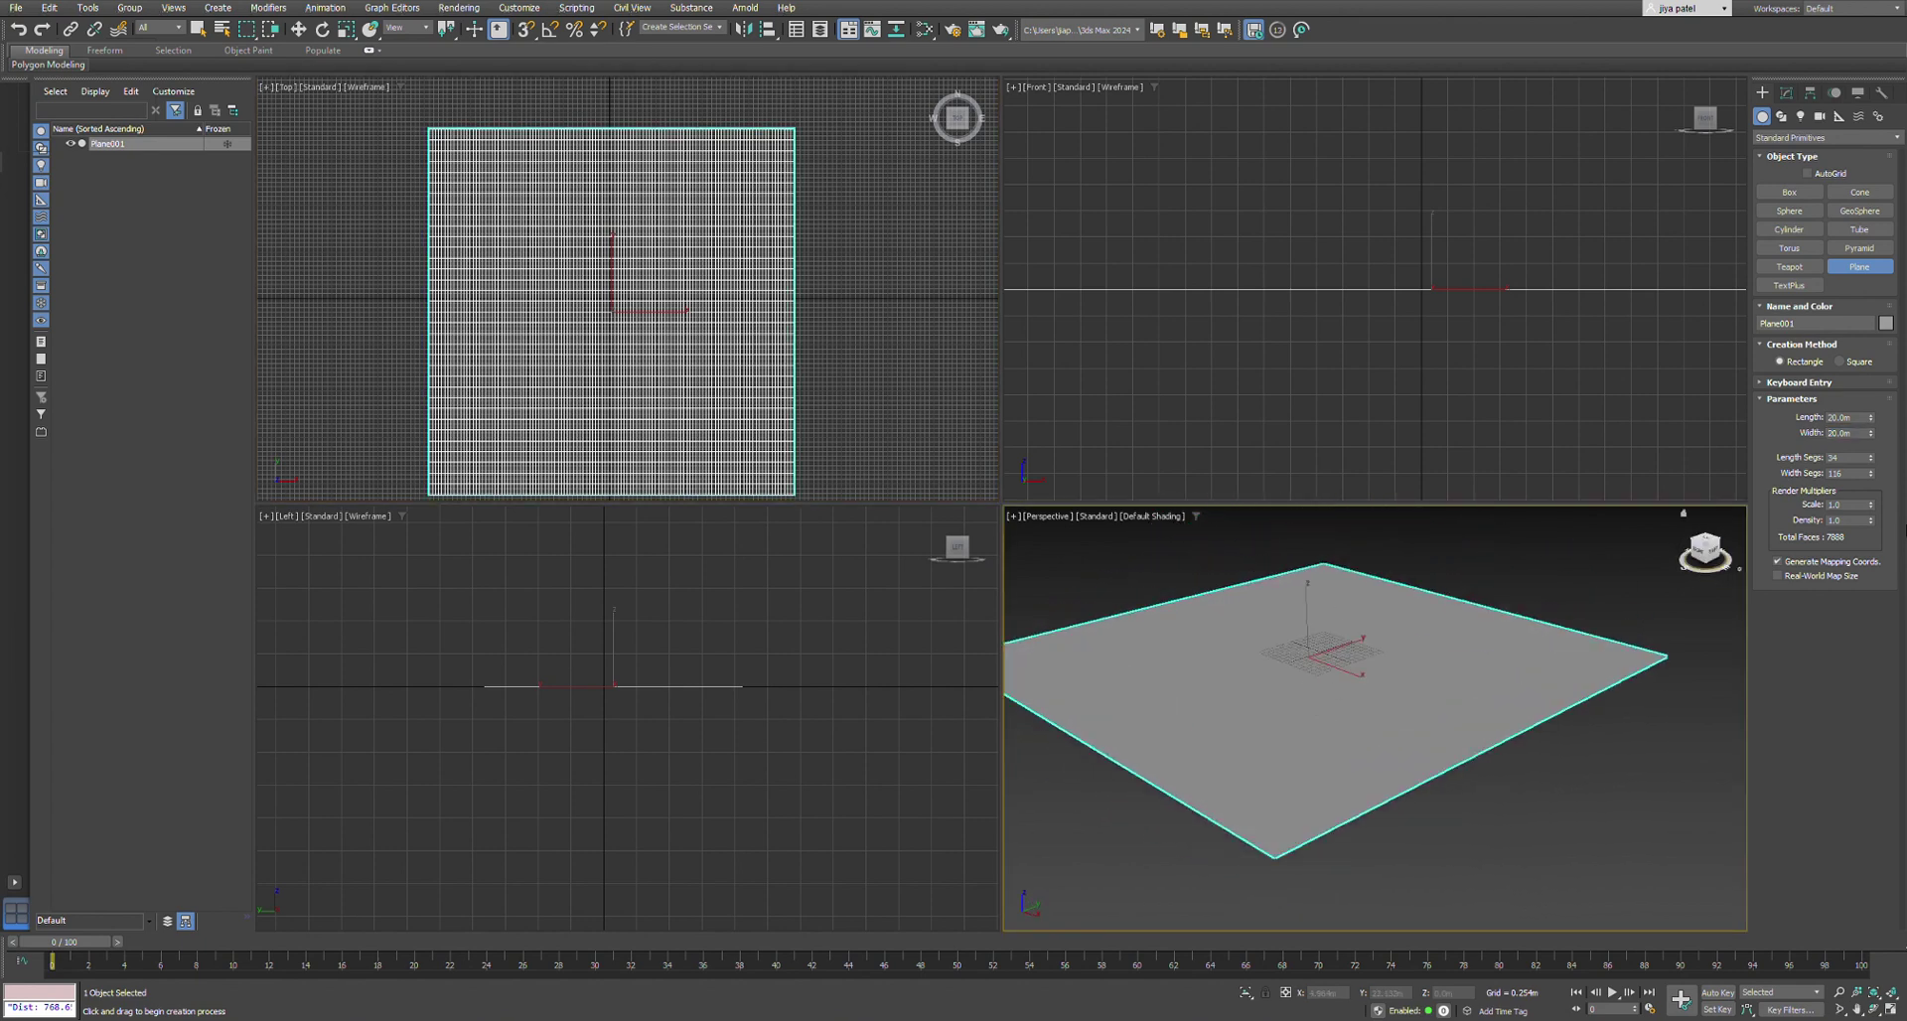
left_click(1858, 461)
scroll(1293, 682, "up", 2)
scroll(1261, 621, "down", 2)
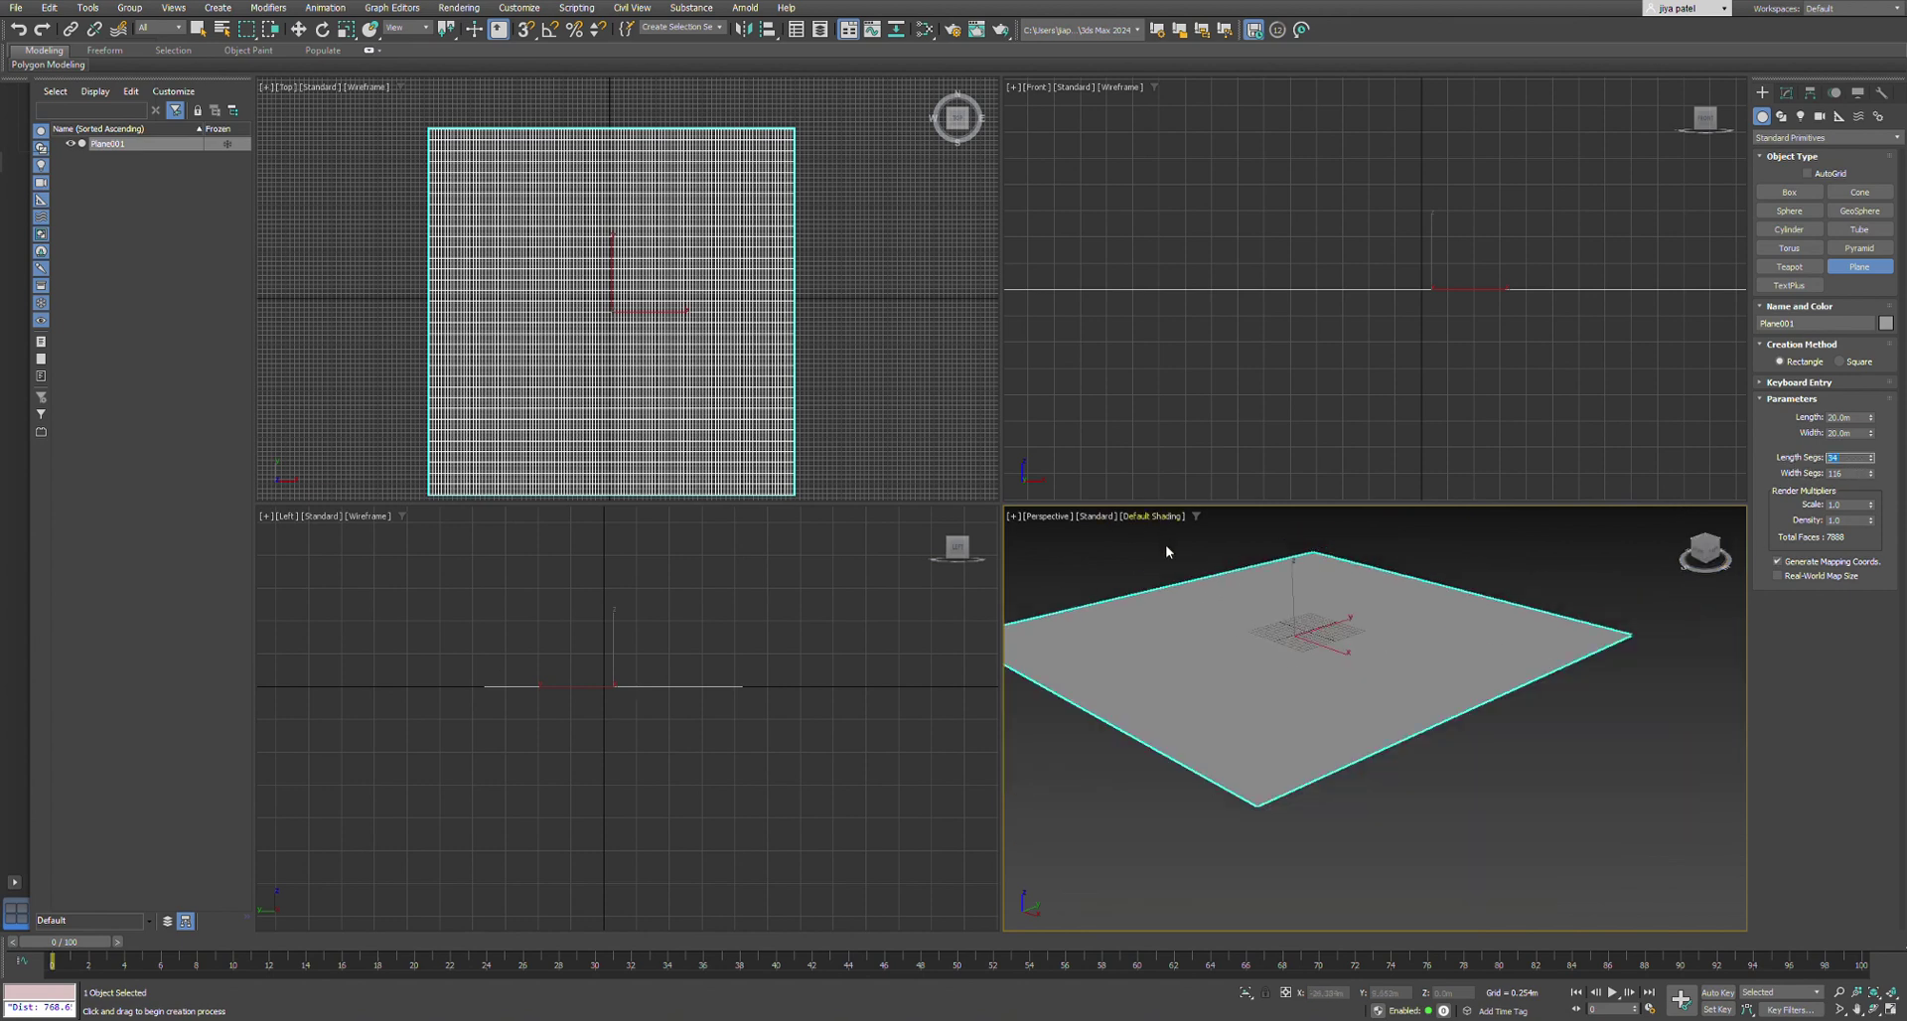
left_click(1164, 606)
scroll(1399, 650, "up", 2)
scroll(1409, 702, "down", 1)
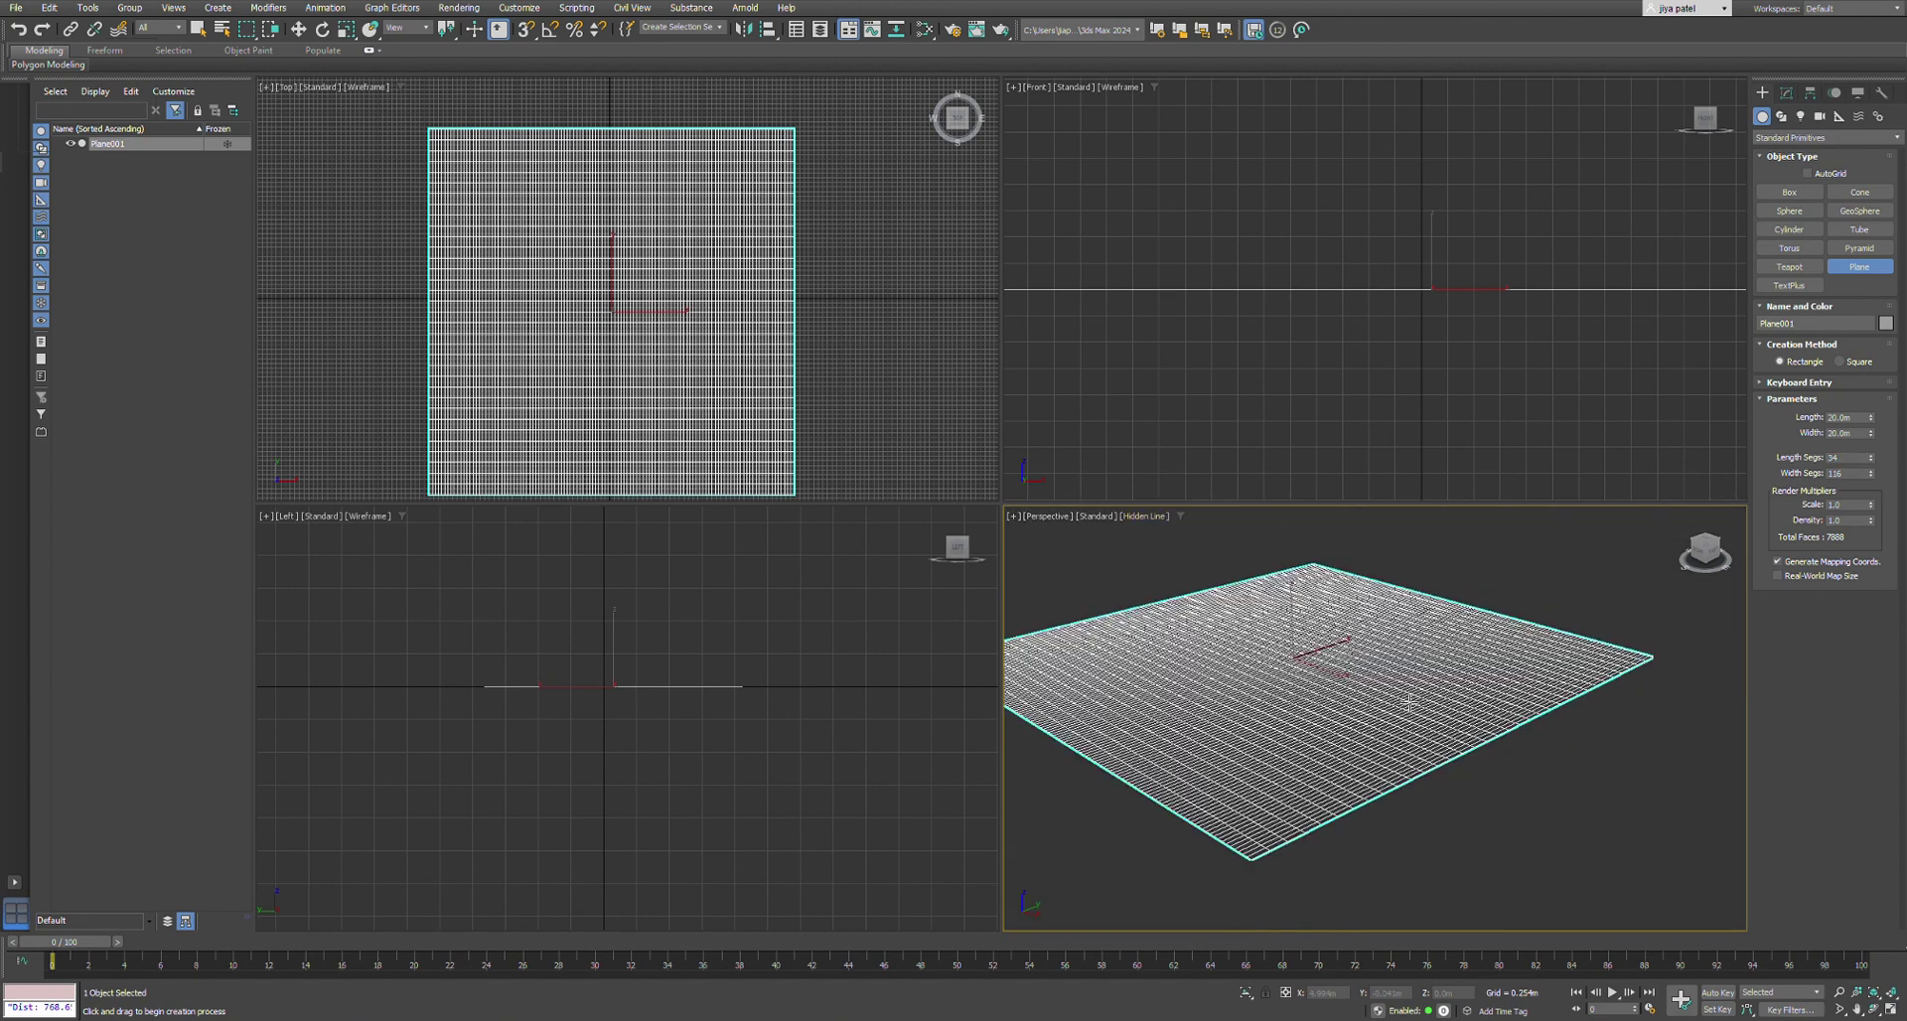
- Set the plane's length and width segments to 30 each
left_click(1850, 459)
key("Tab")
type("30")
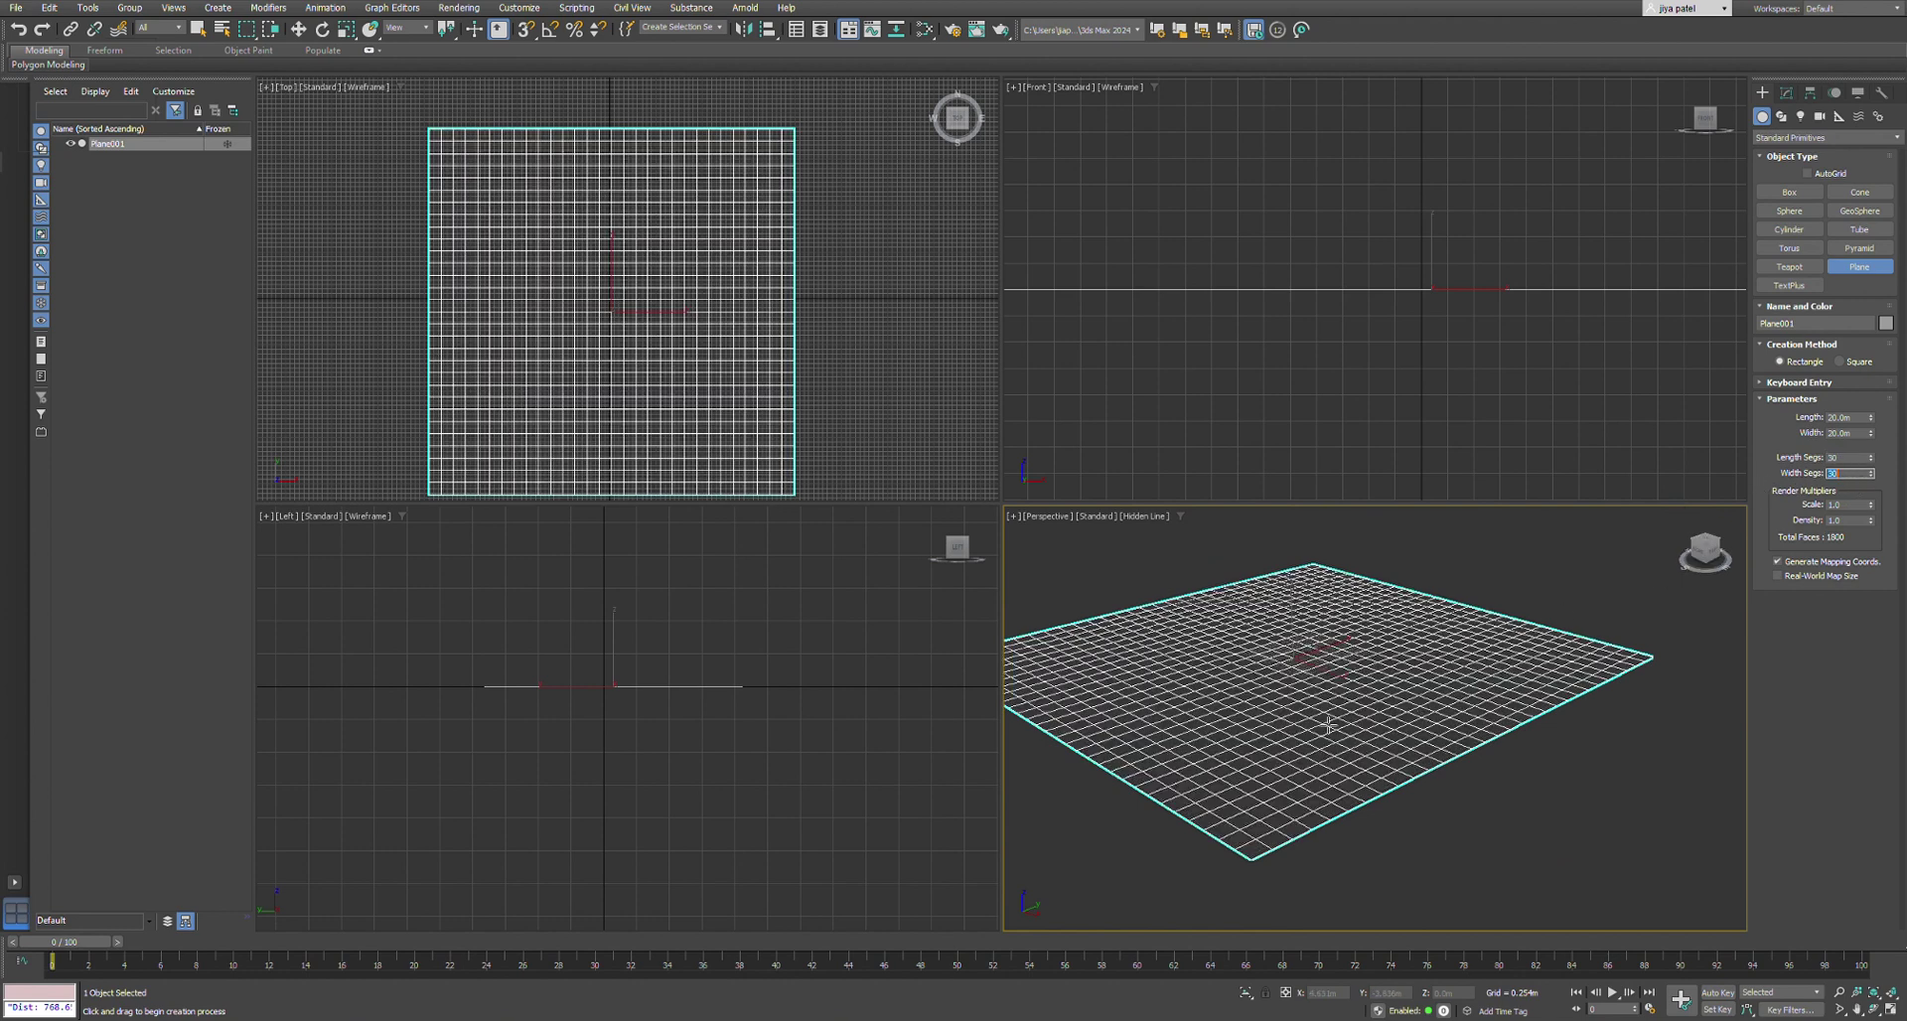
- Set the plane's length segments to 60
scroll(1328, 725, "down", 2)
scroll(1281, 626, "down", 1)
scroll(1275, 615, "up", 6)
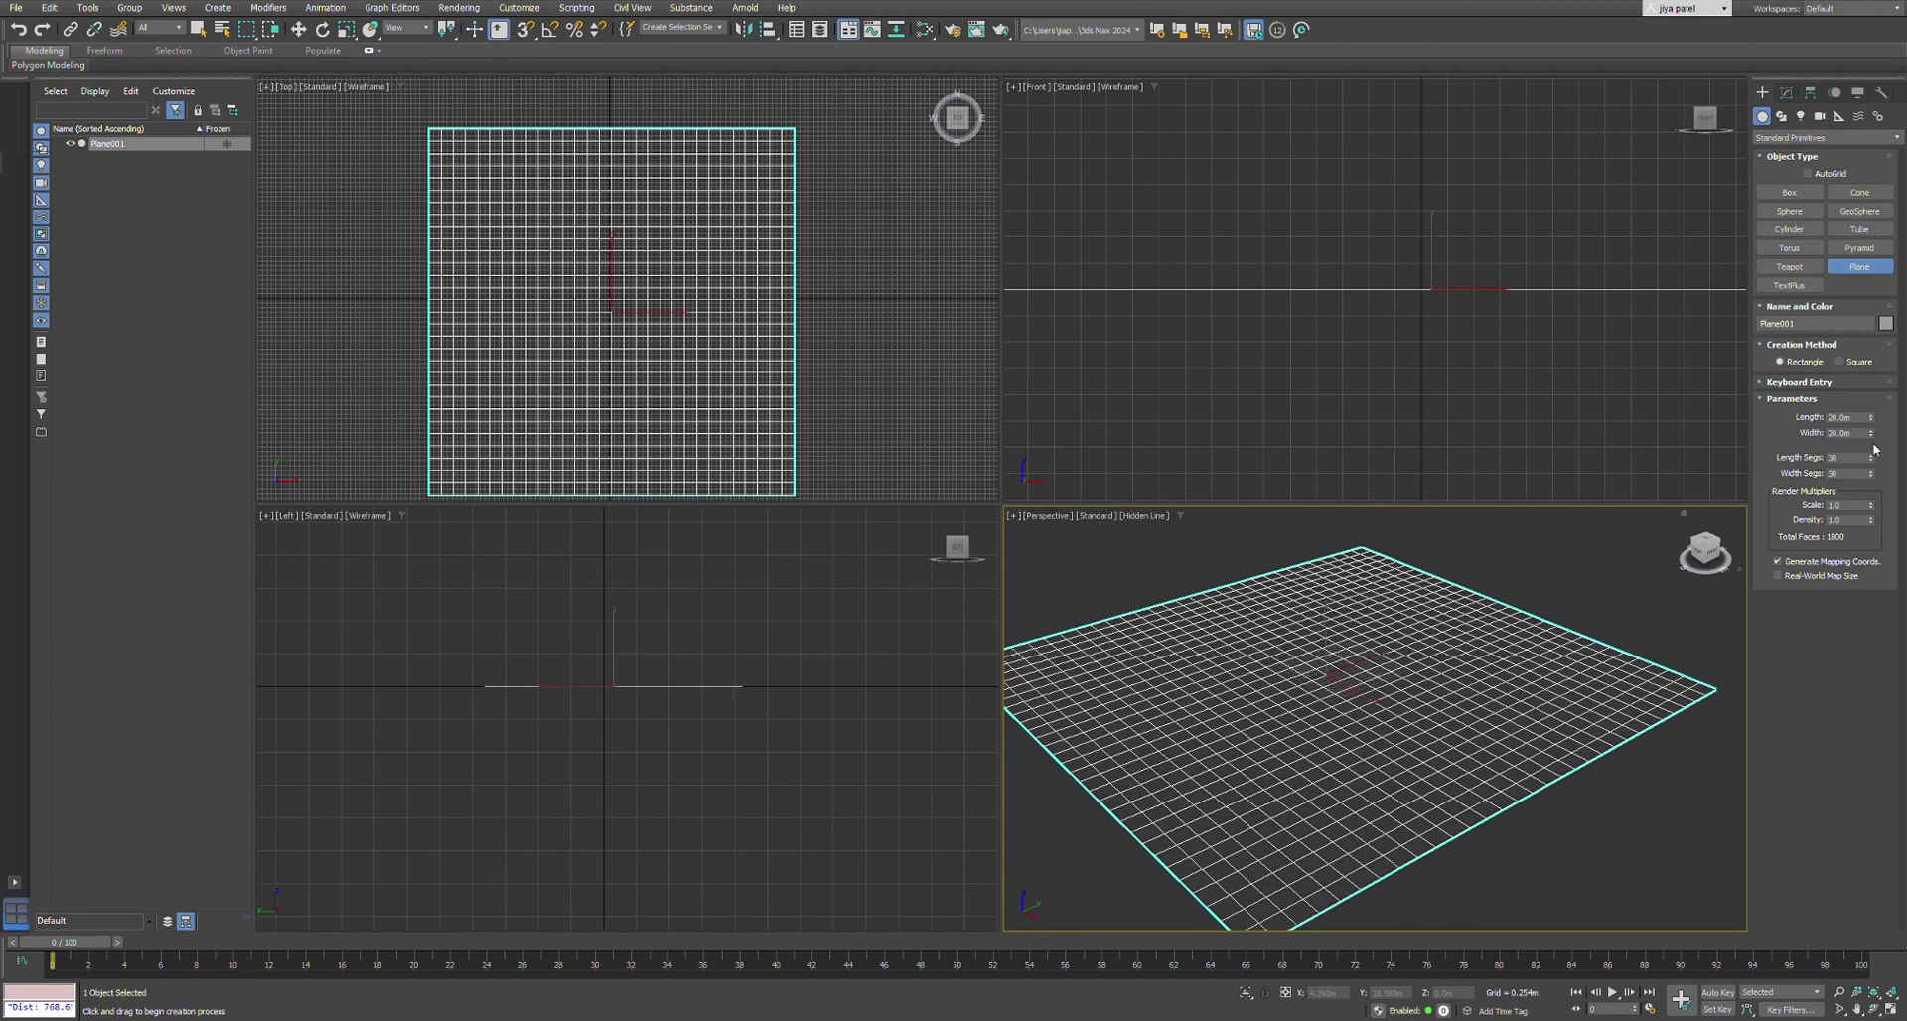
double_click(1835, 458)
key("Tab")
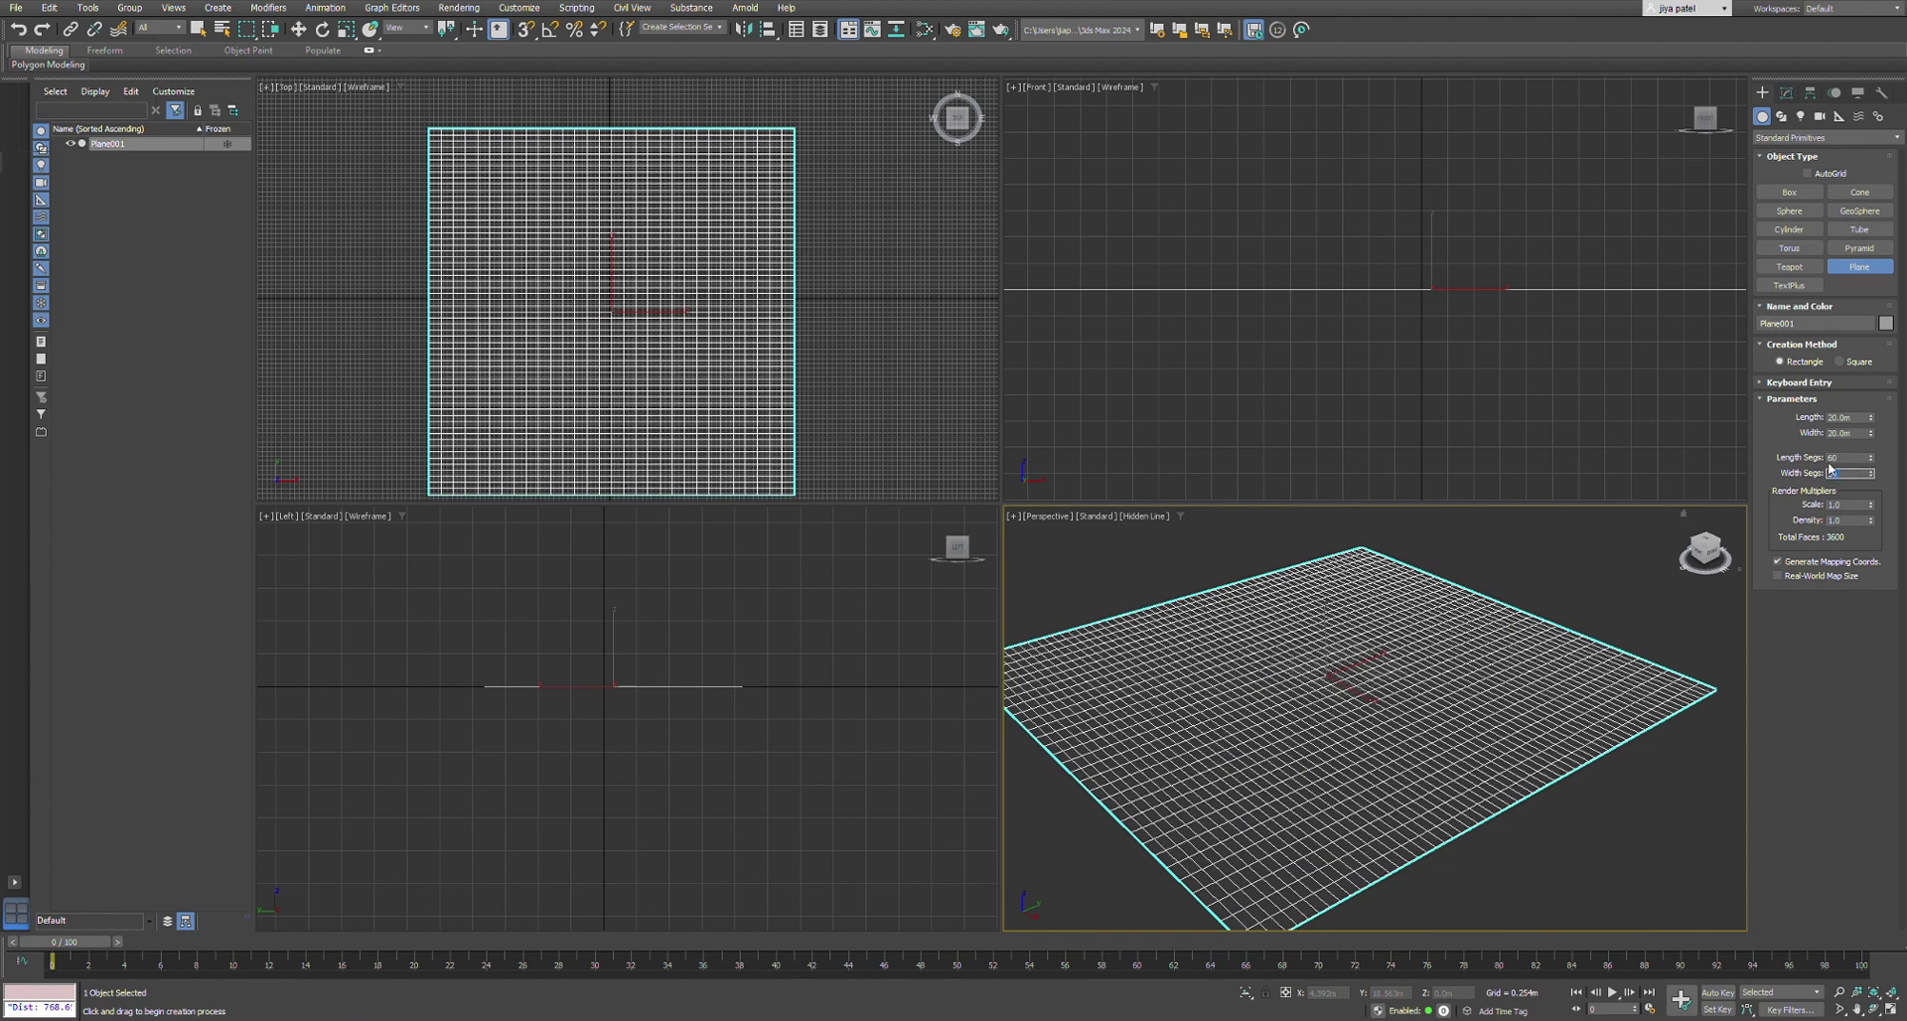
- Set the plane's length and width segments to 40 each
left_click_drag(1851, 459, 1797, 467)
key("Escape")
key("Tab")
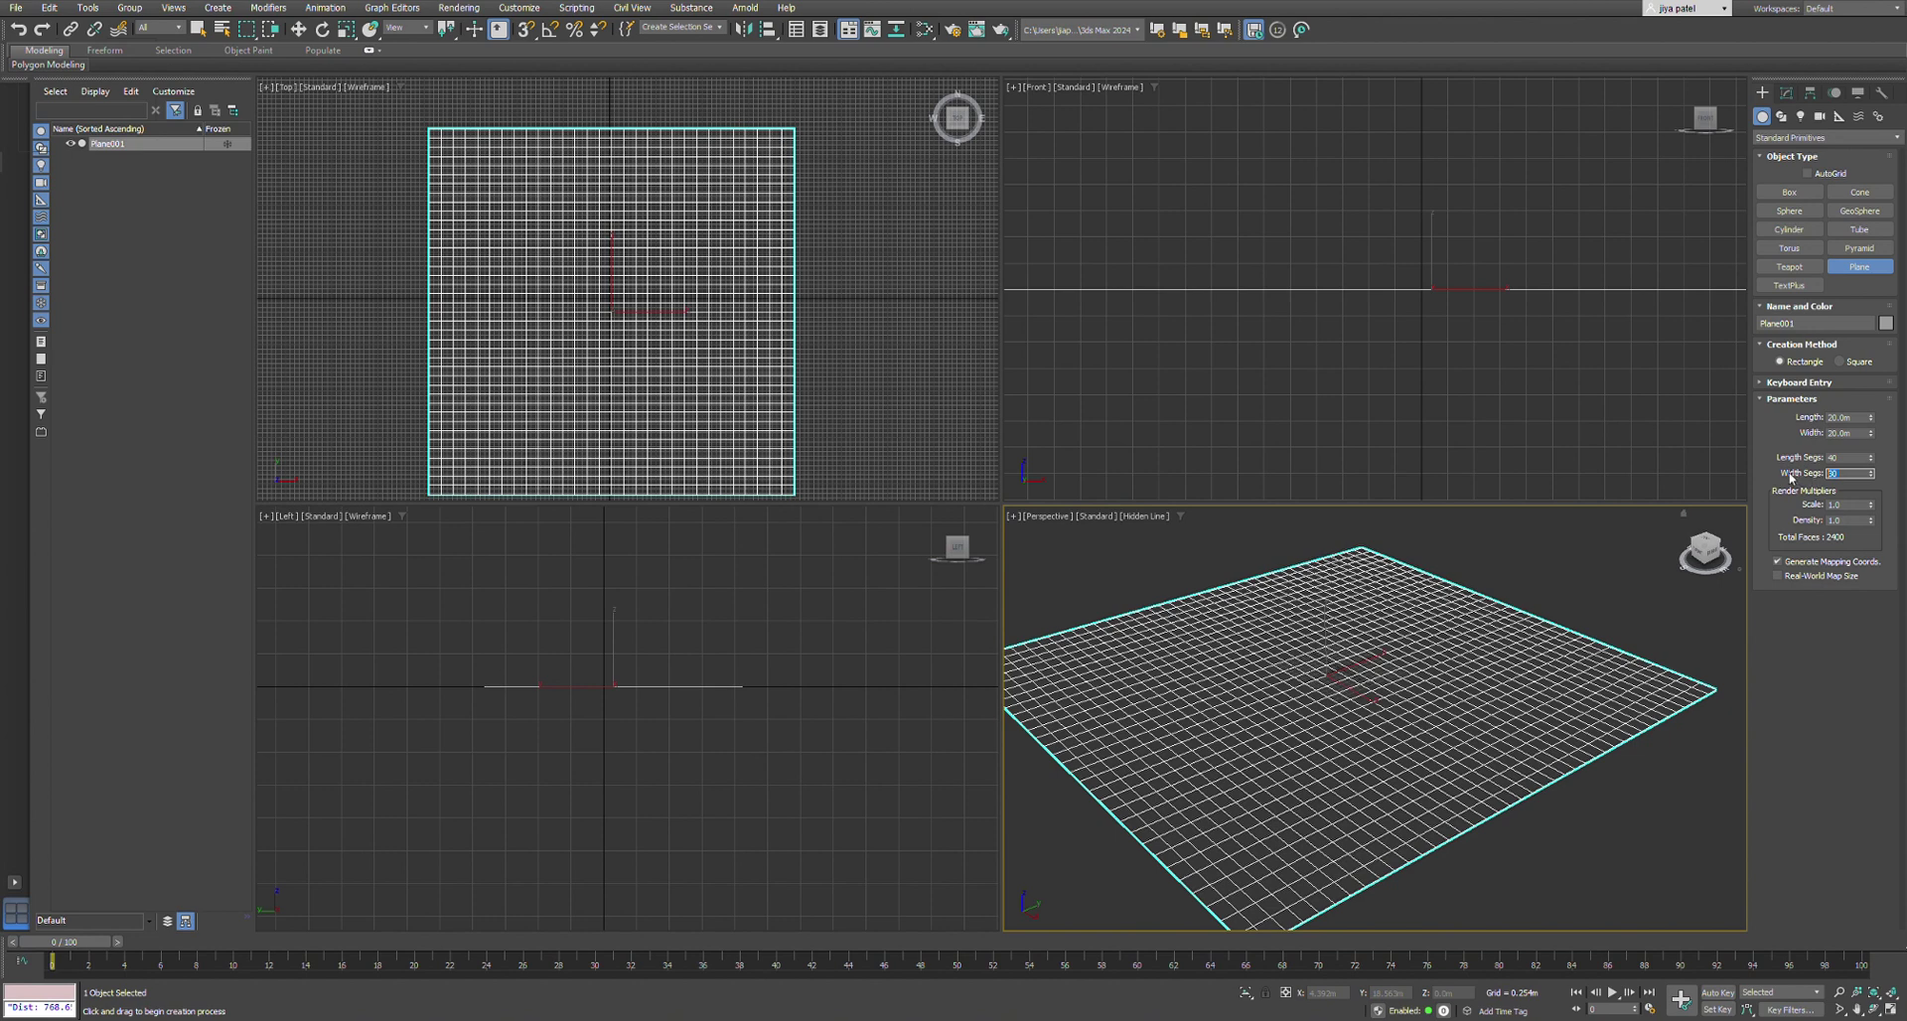
type("40")
key("Return")
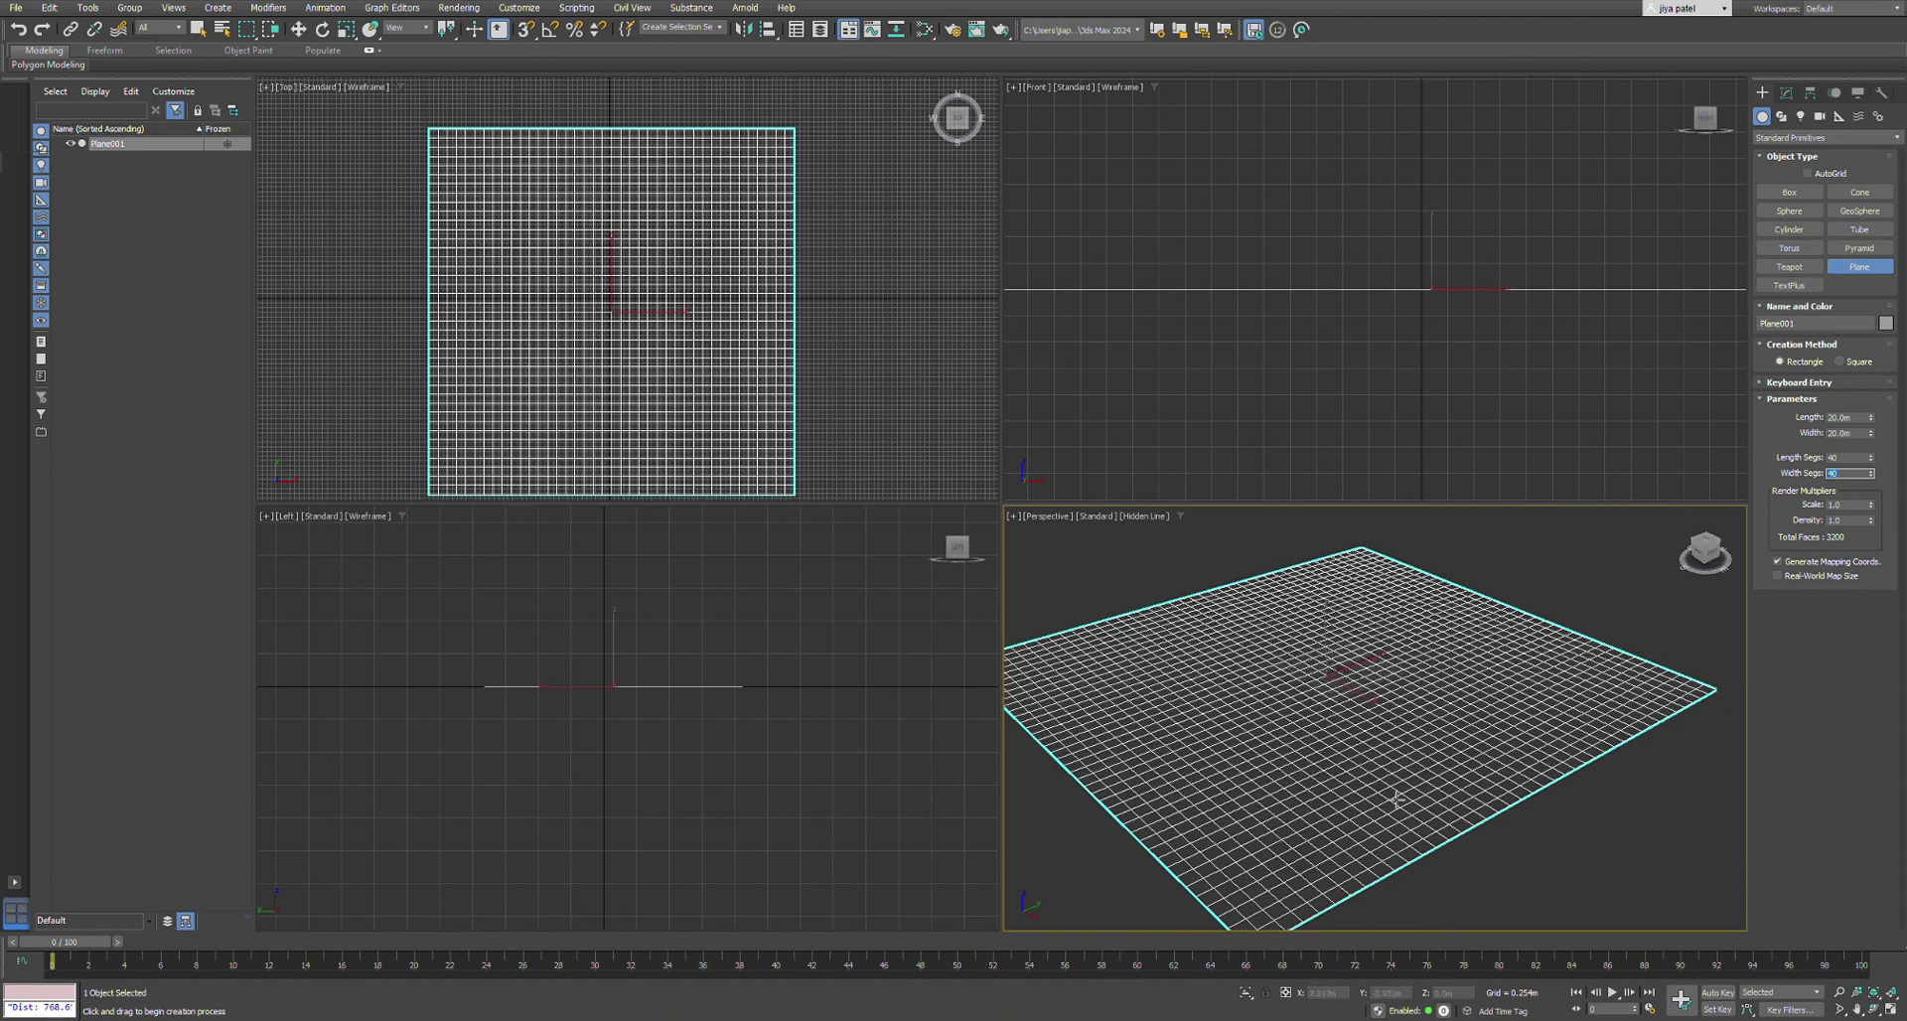
- Try Clay and Facets shading in the Perspective viewport
scroll(1388, 789, "down", 5)
scroll(1328, 769, "up", 4)
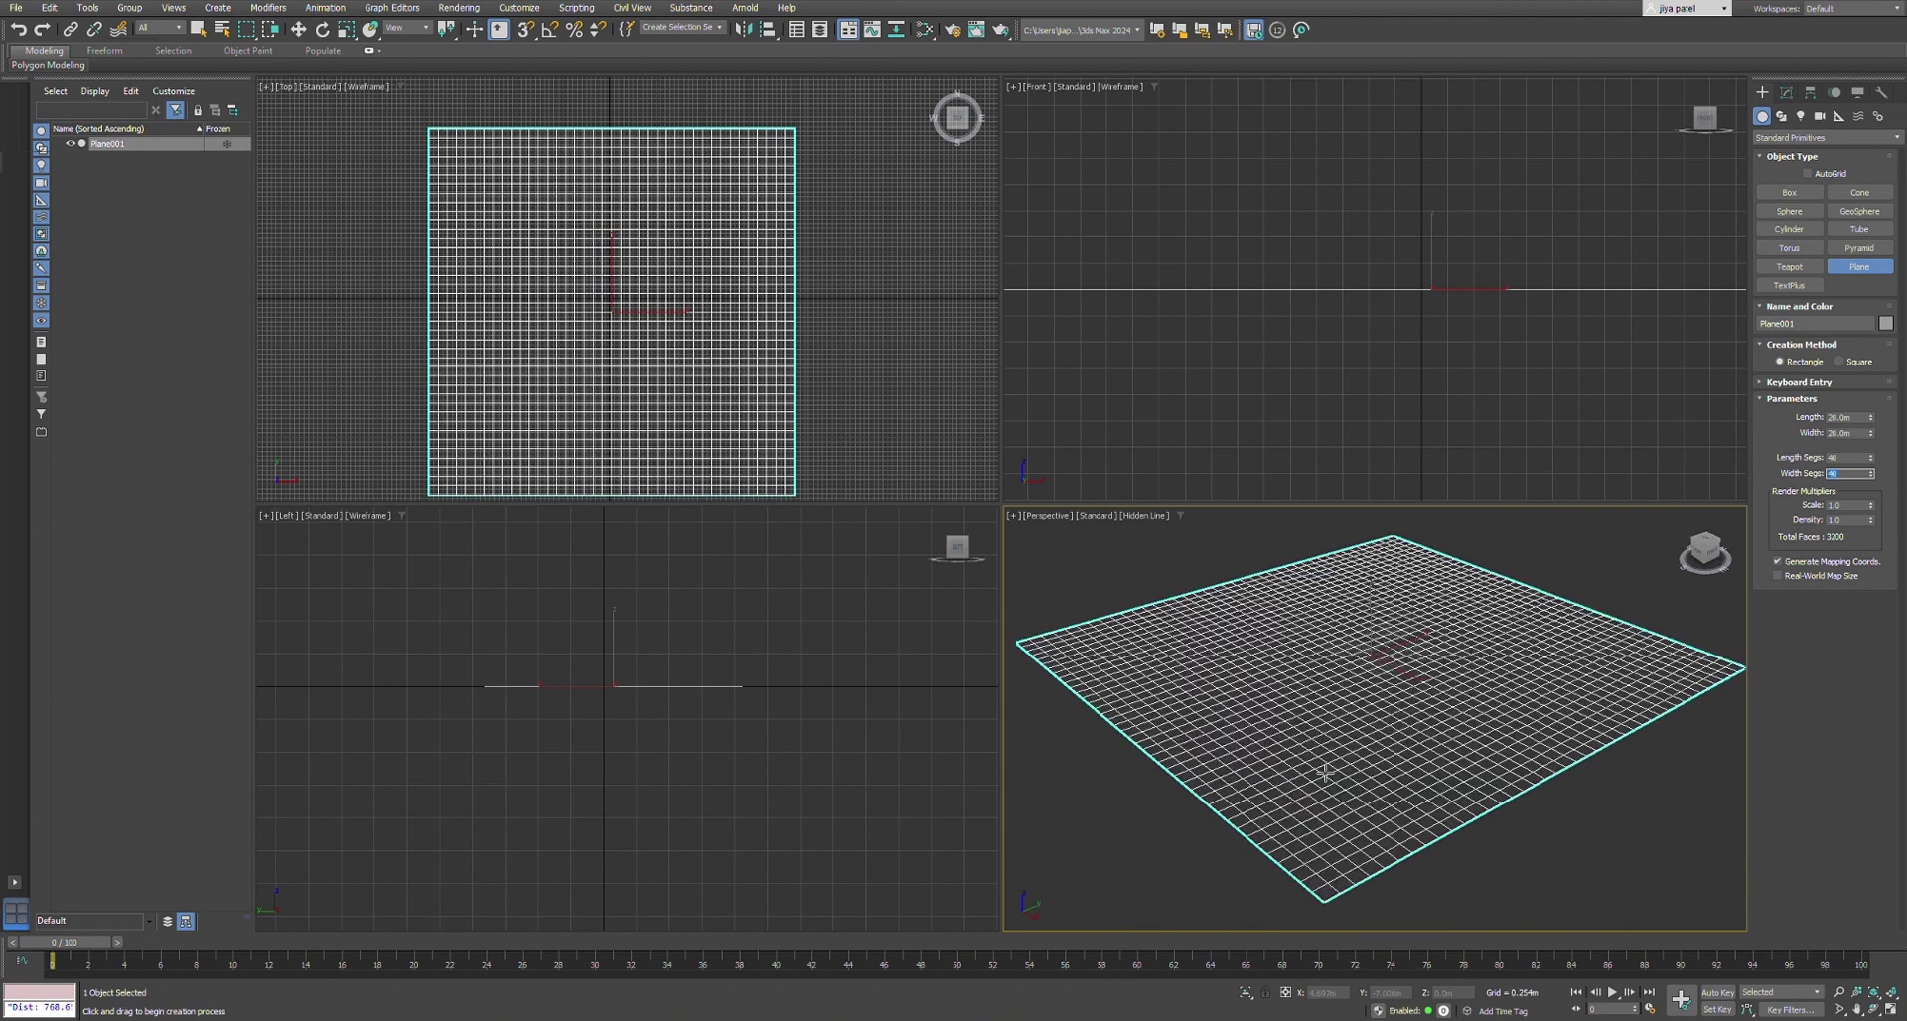
scroll(1327, 774, "down", 2)
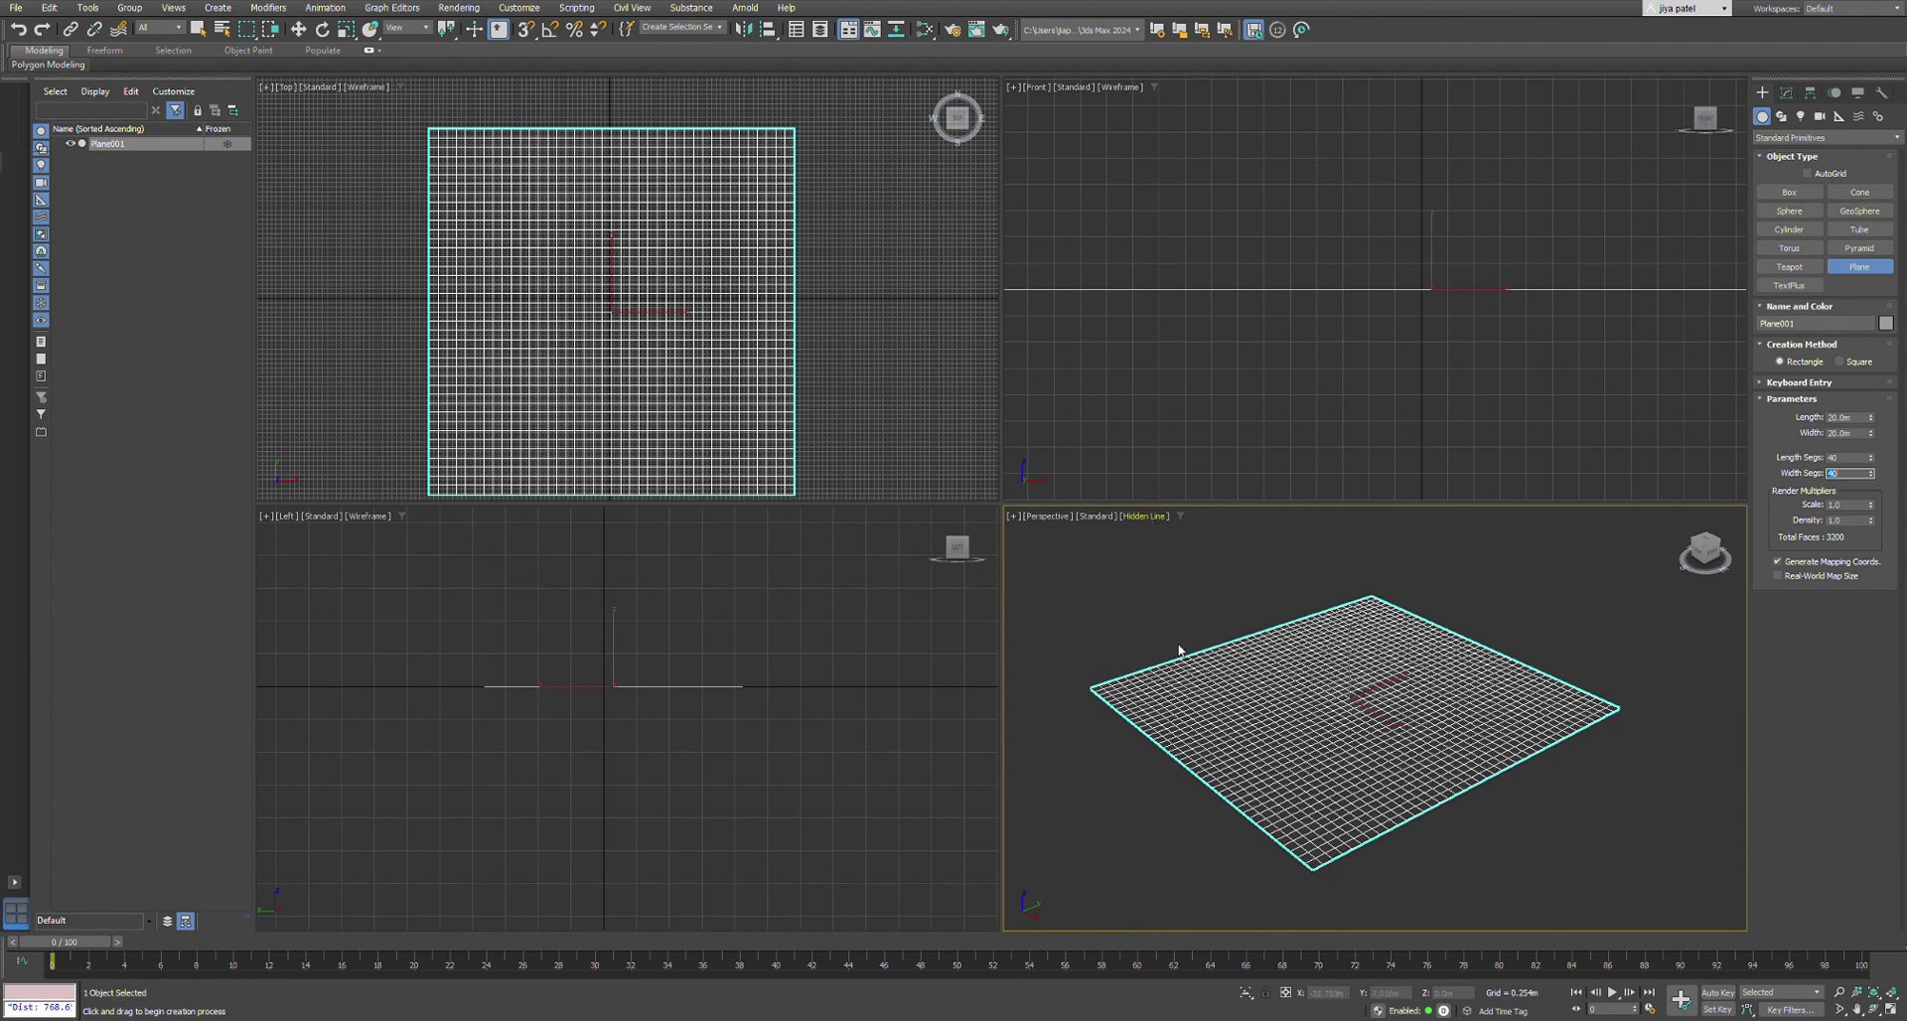
key("F3")
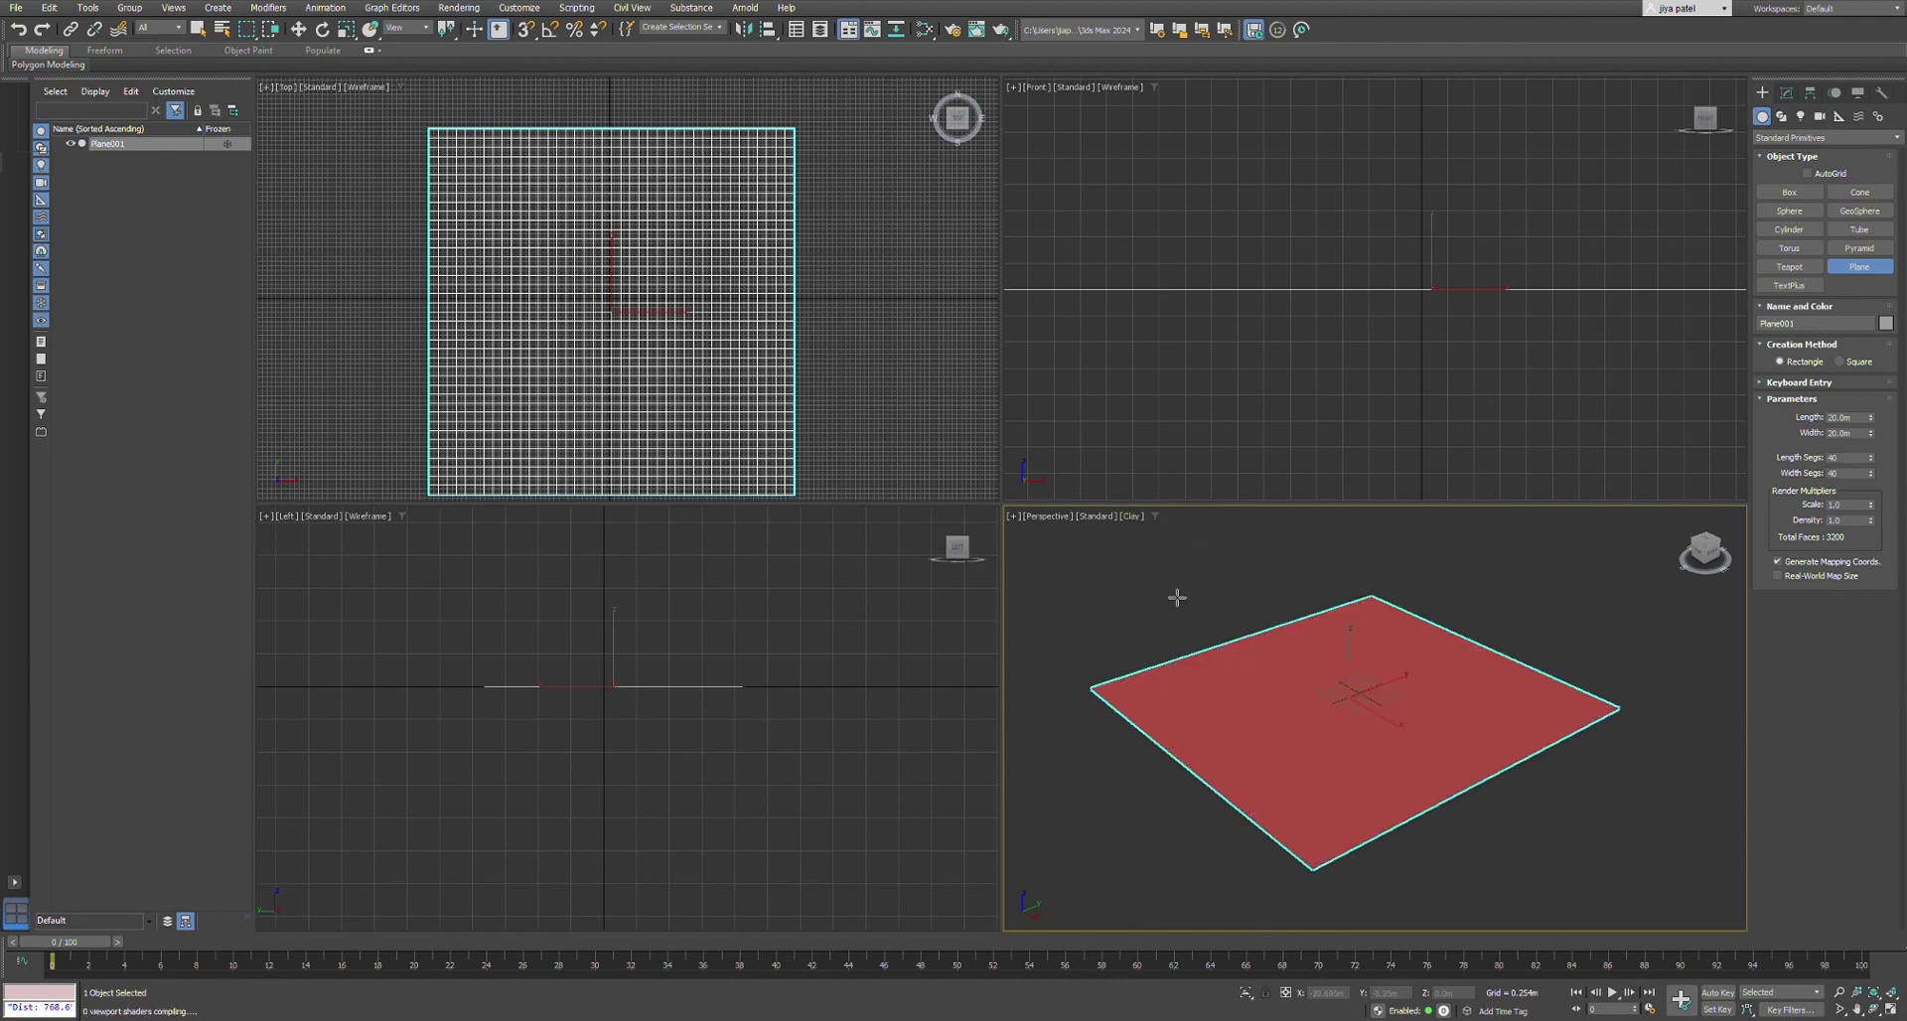
left_click(1152, 545)
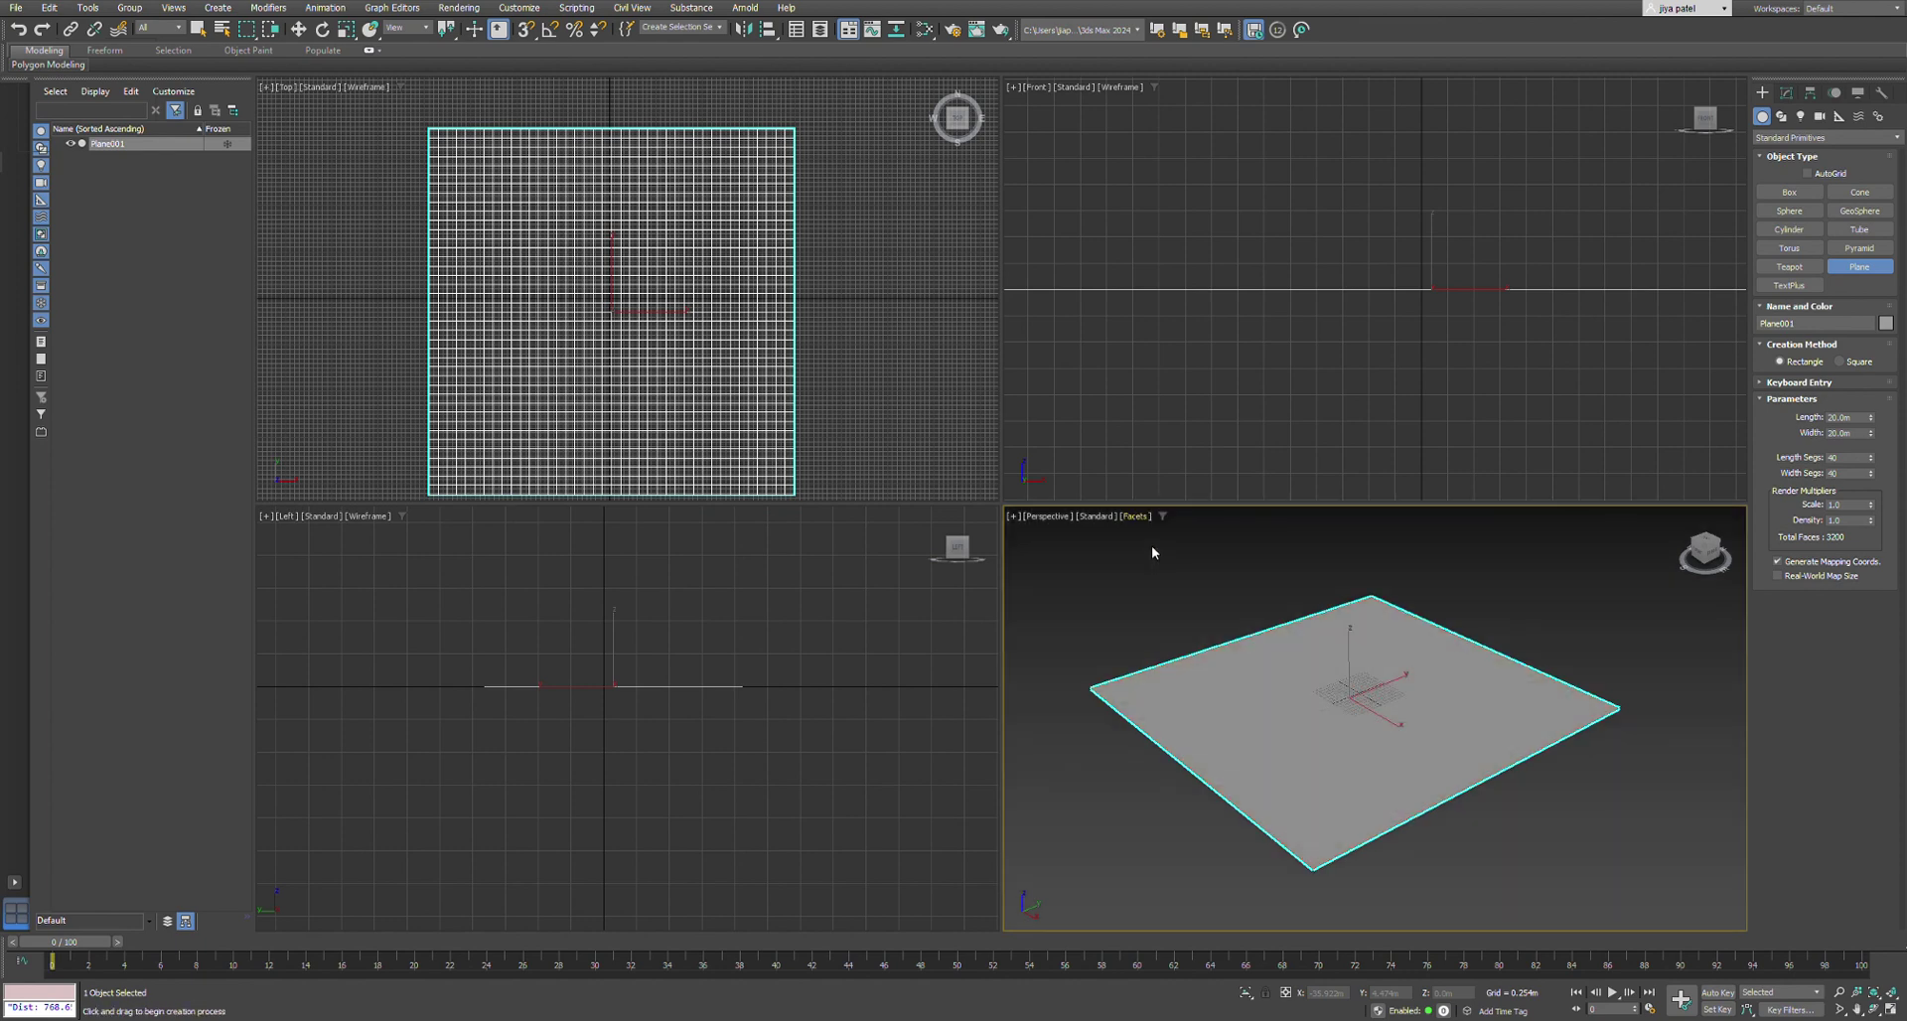
- Switch the Perspective viewport to Flat Color shading and turn on Edged Faces
scroll(1361, 703, "up", 3)
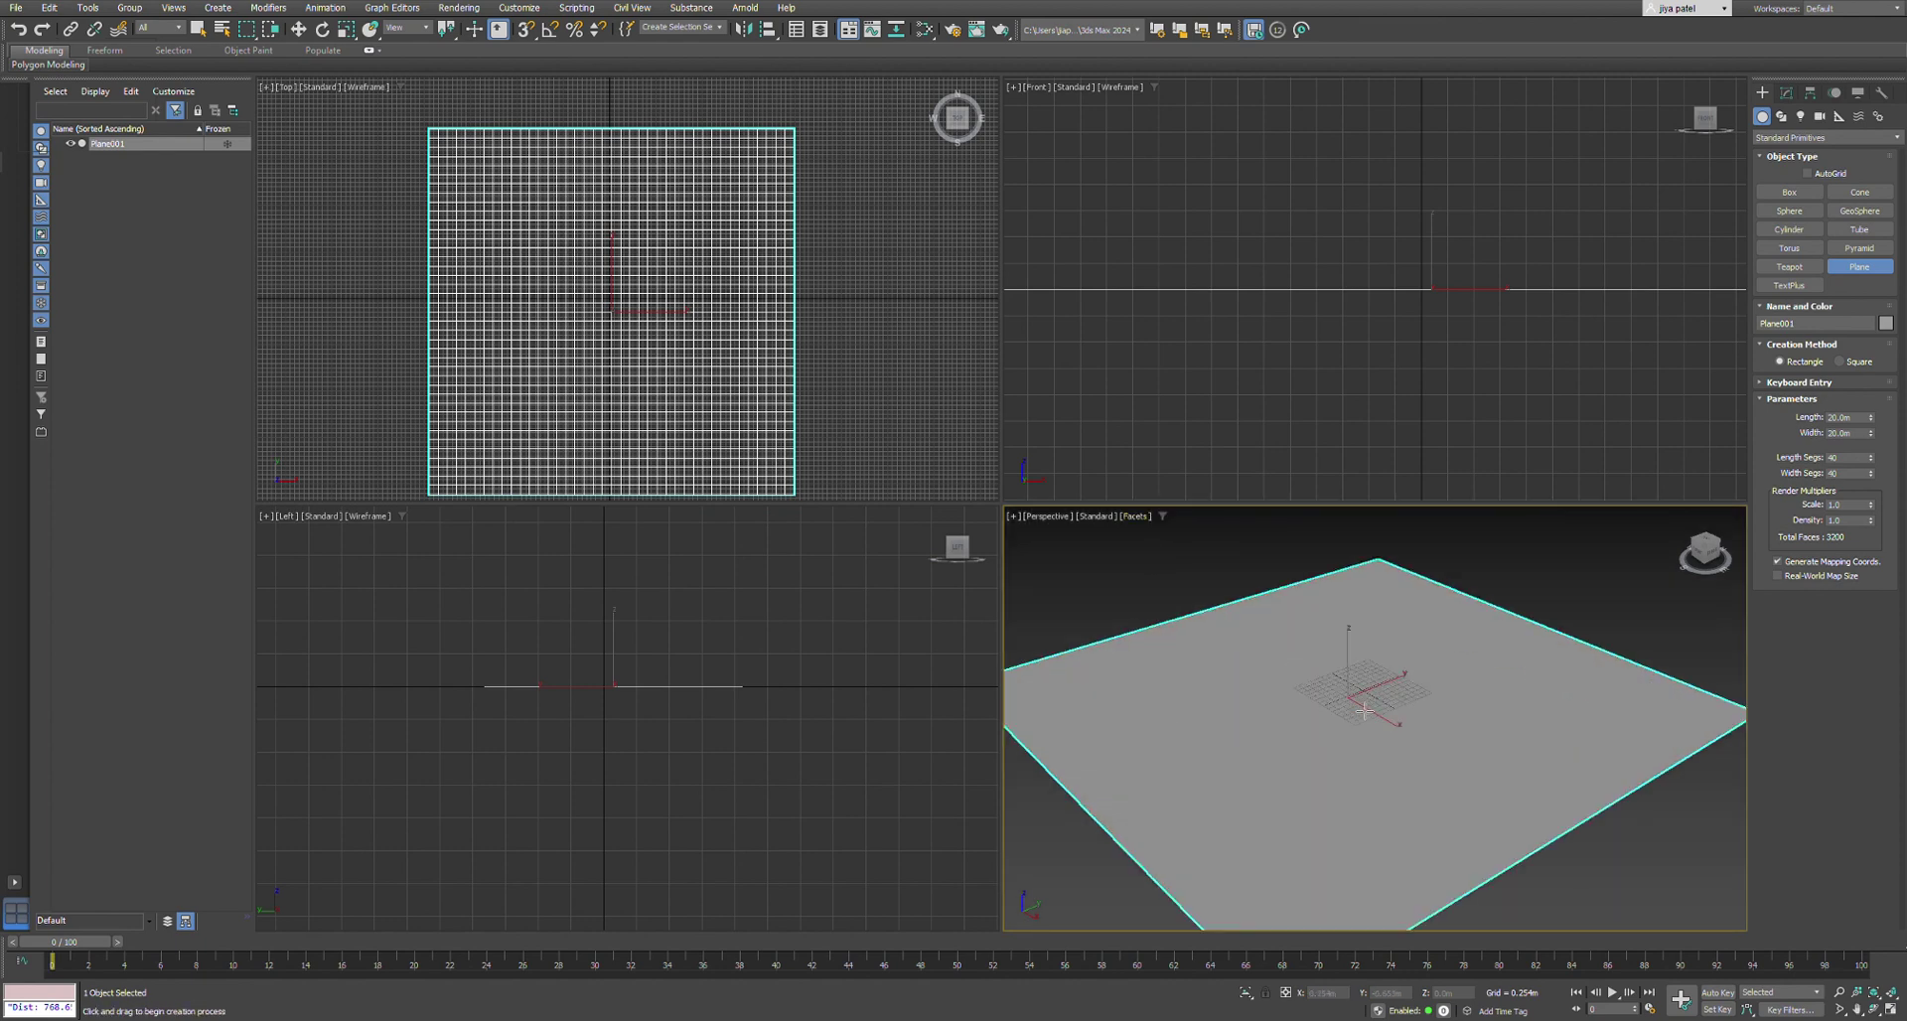
left_click(1150, 536)
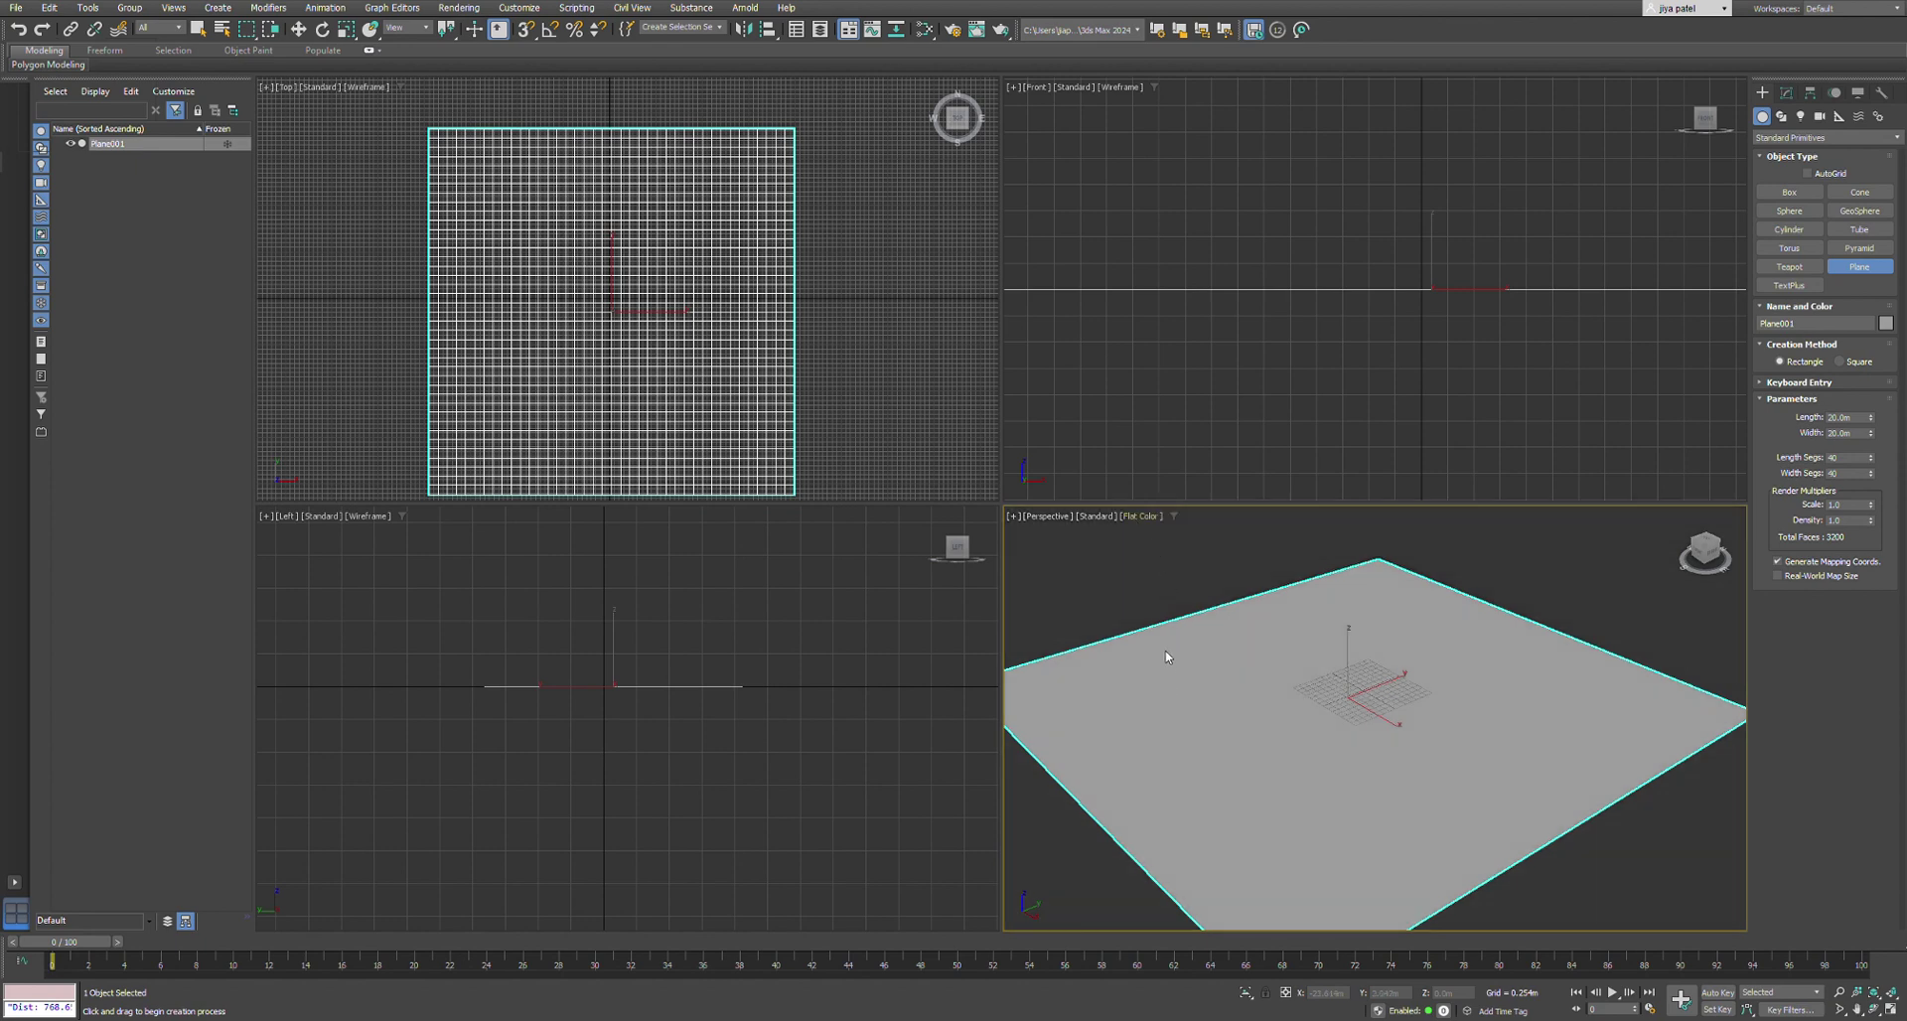
key("F4")
scroll(1182, 700, "down", 2)
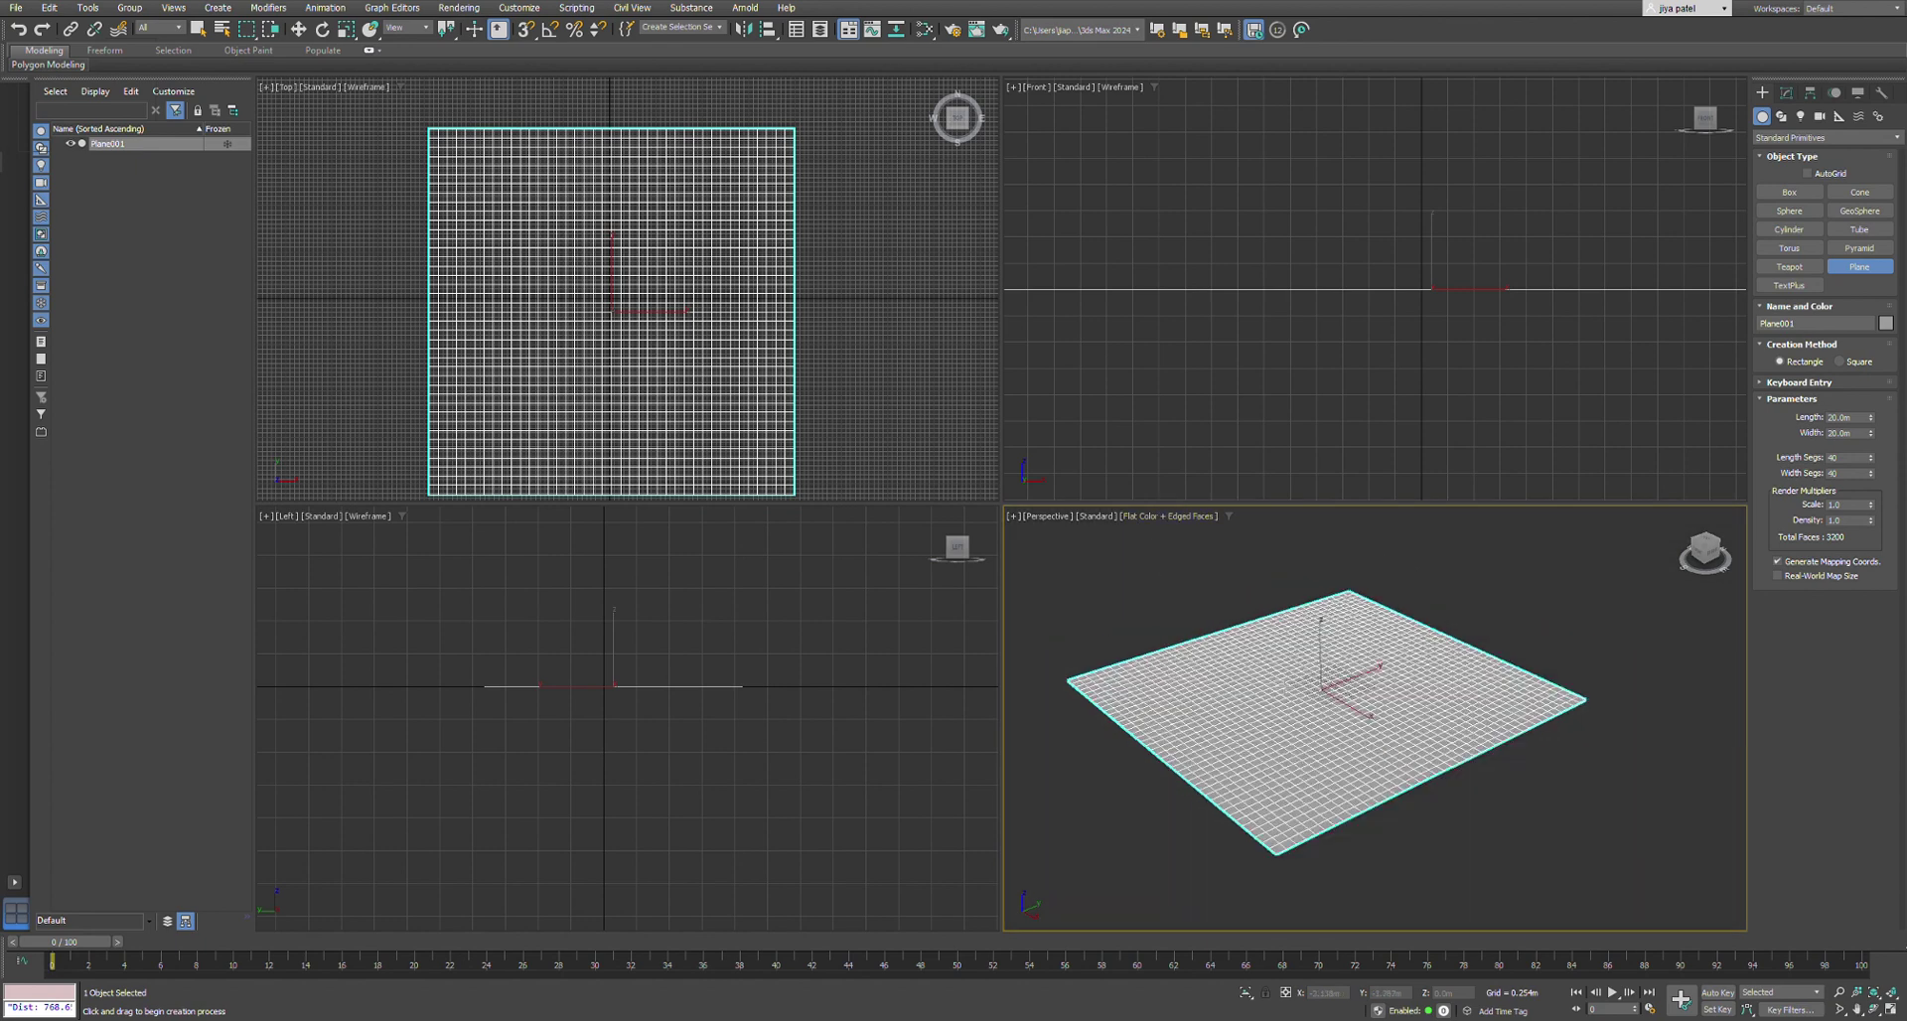
- Change the plane's object color to light blue
scroll(1334, 694, "up", 2)
scroll(1333, 692, "down", 2)
scroll(1310, 686, "up", 2)
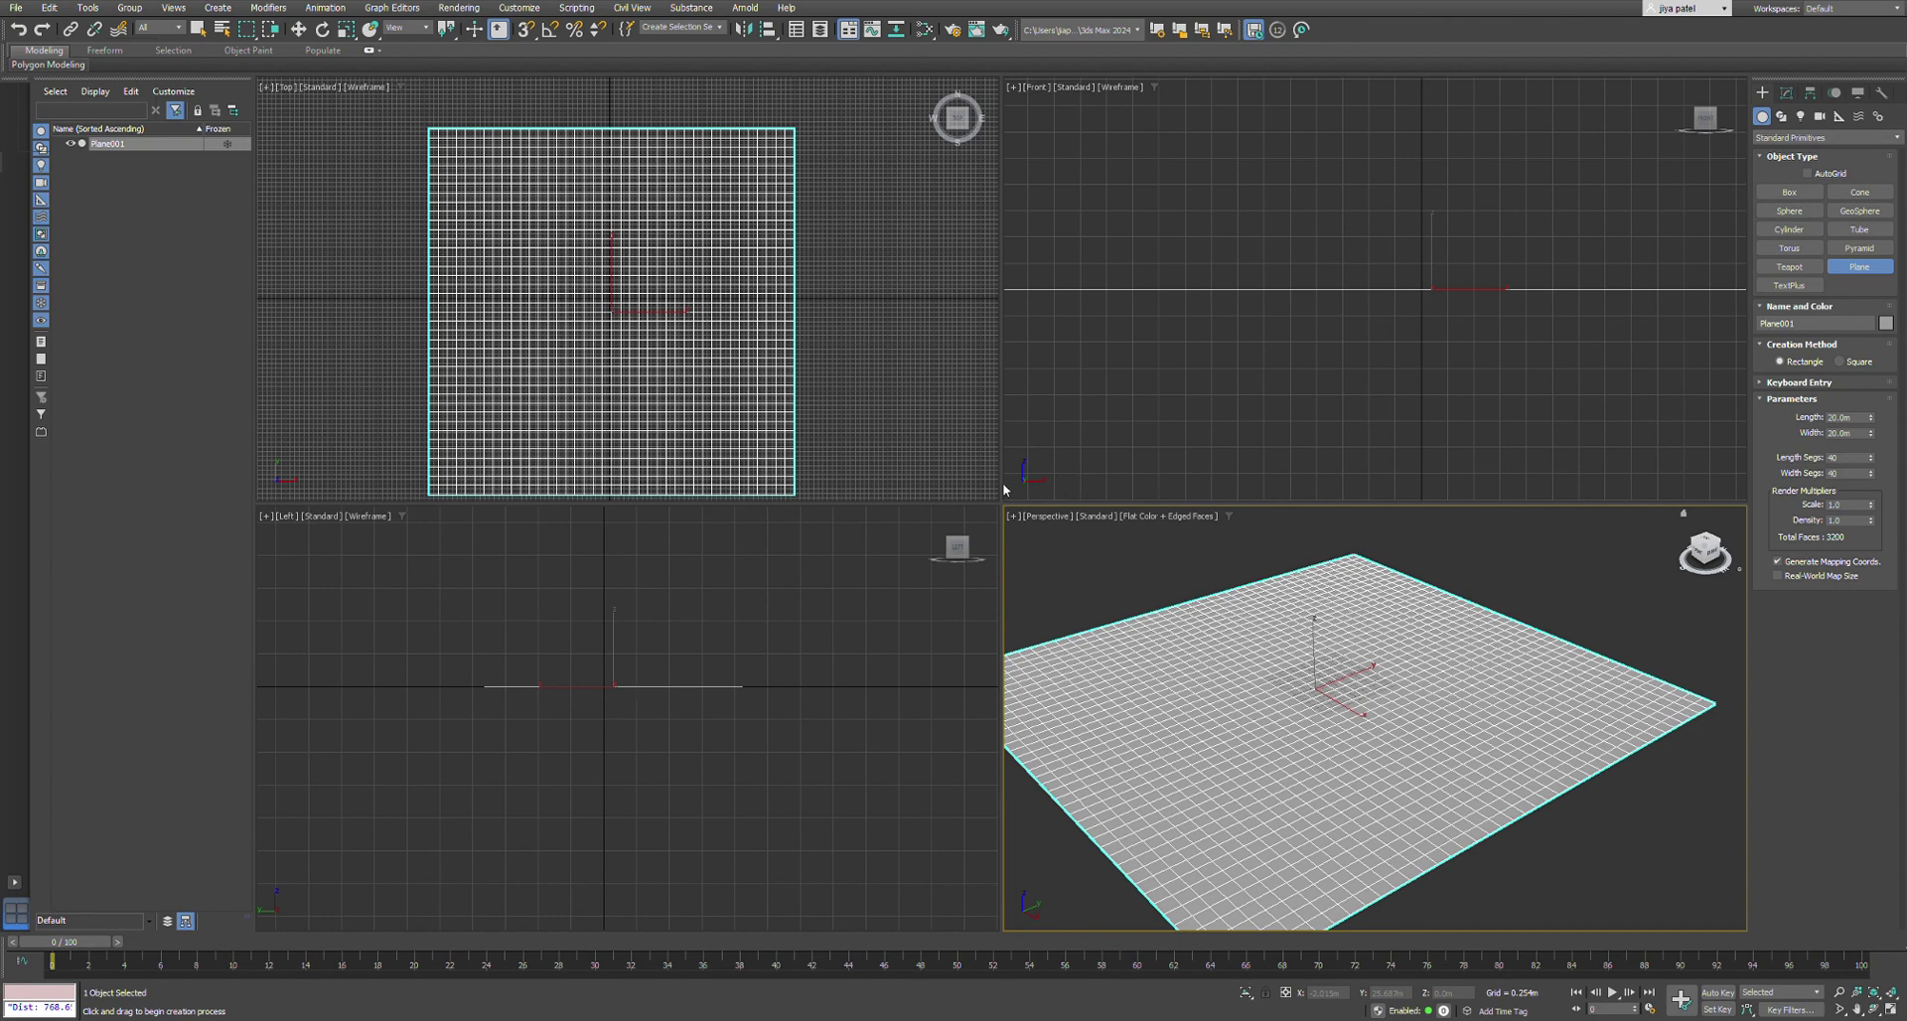
left_click(1022, 602)
scroll(1291, 703, "up", 2)
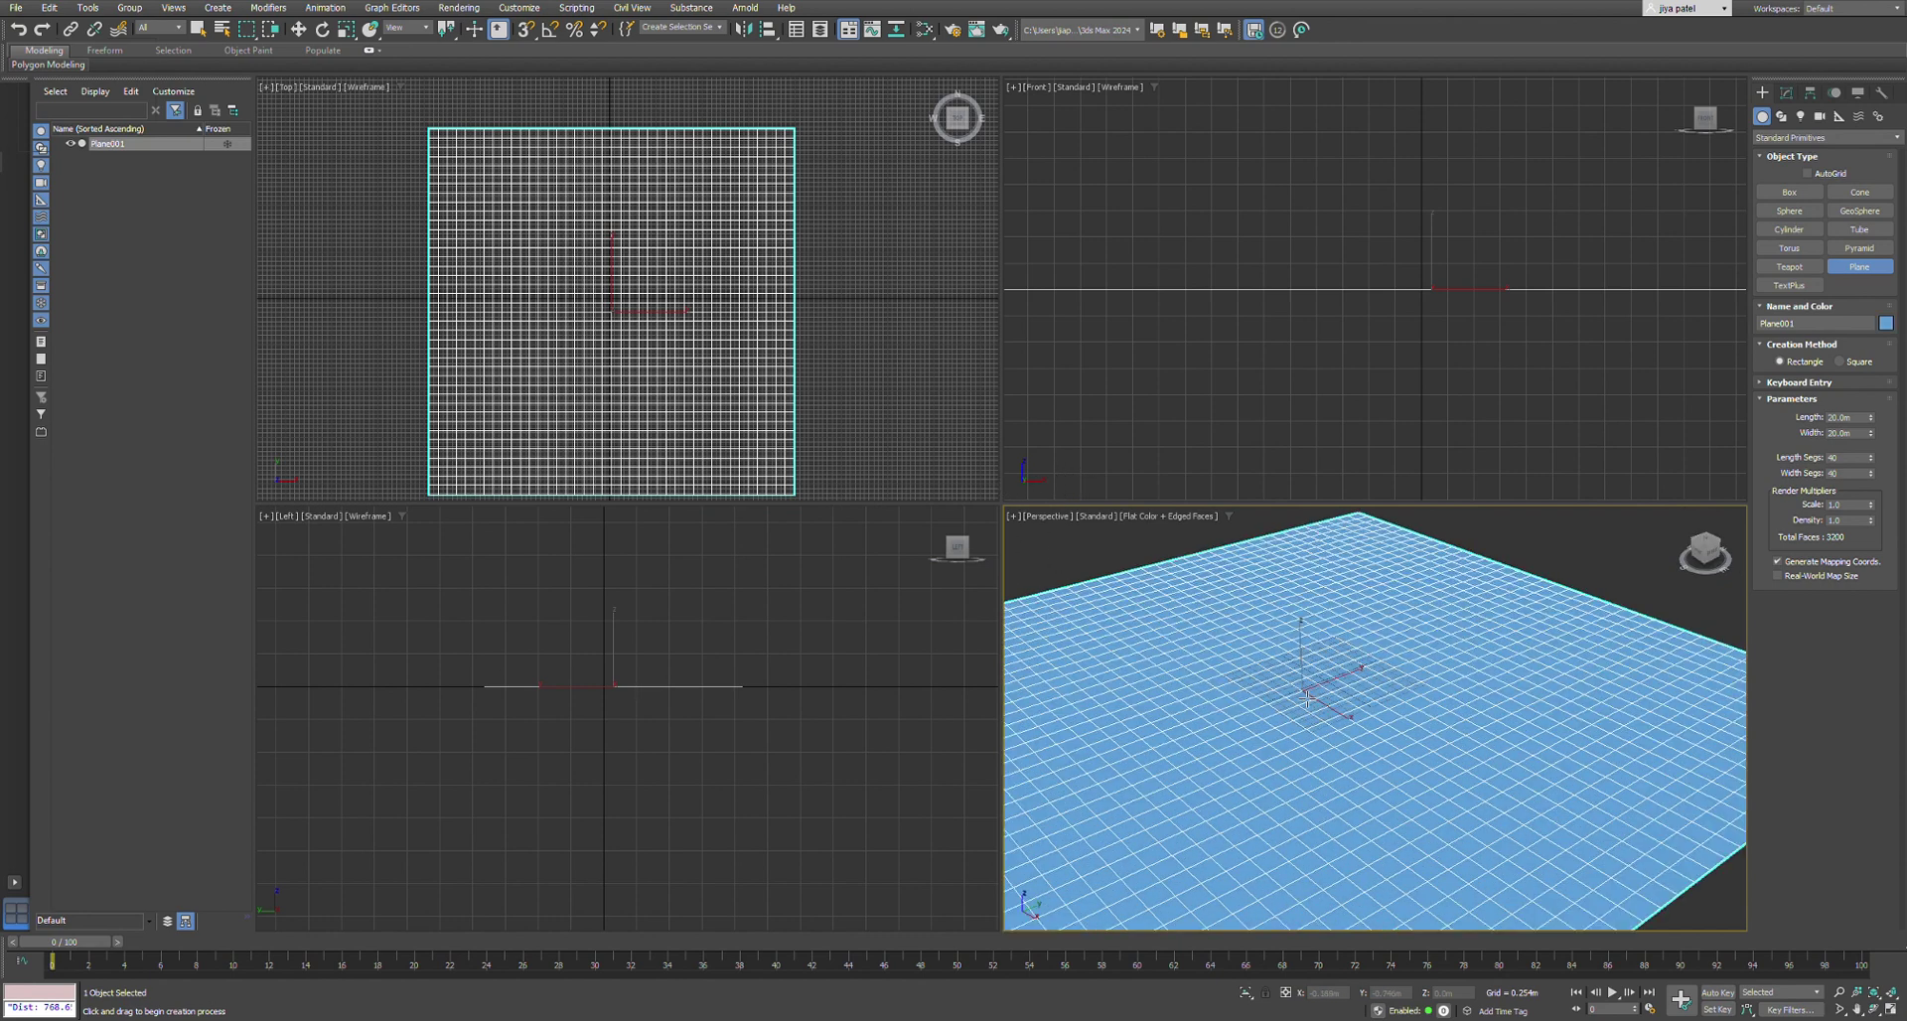
scroll(1286, 707, "down", 4)
scroll(1279, 711, "up", 2)
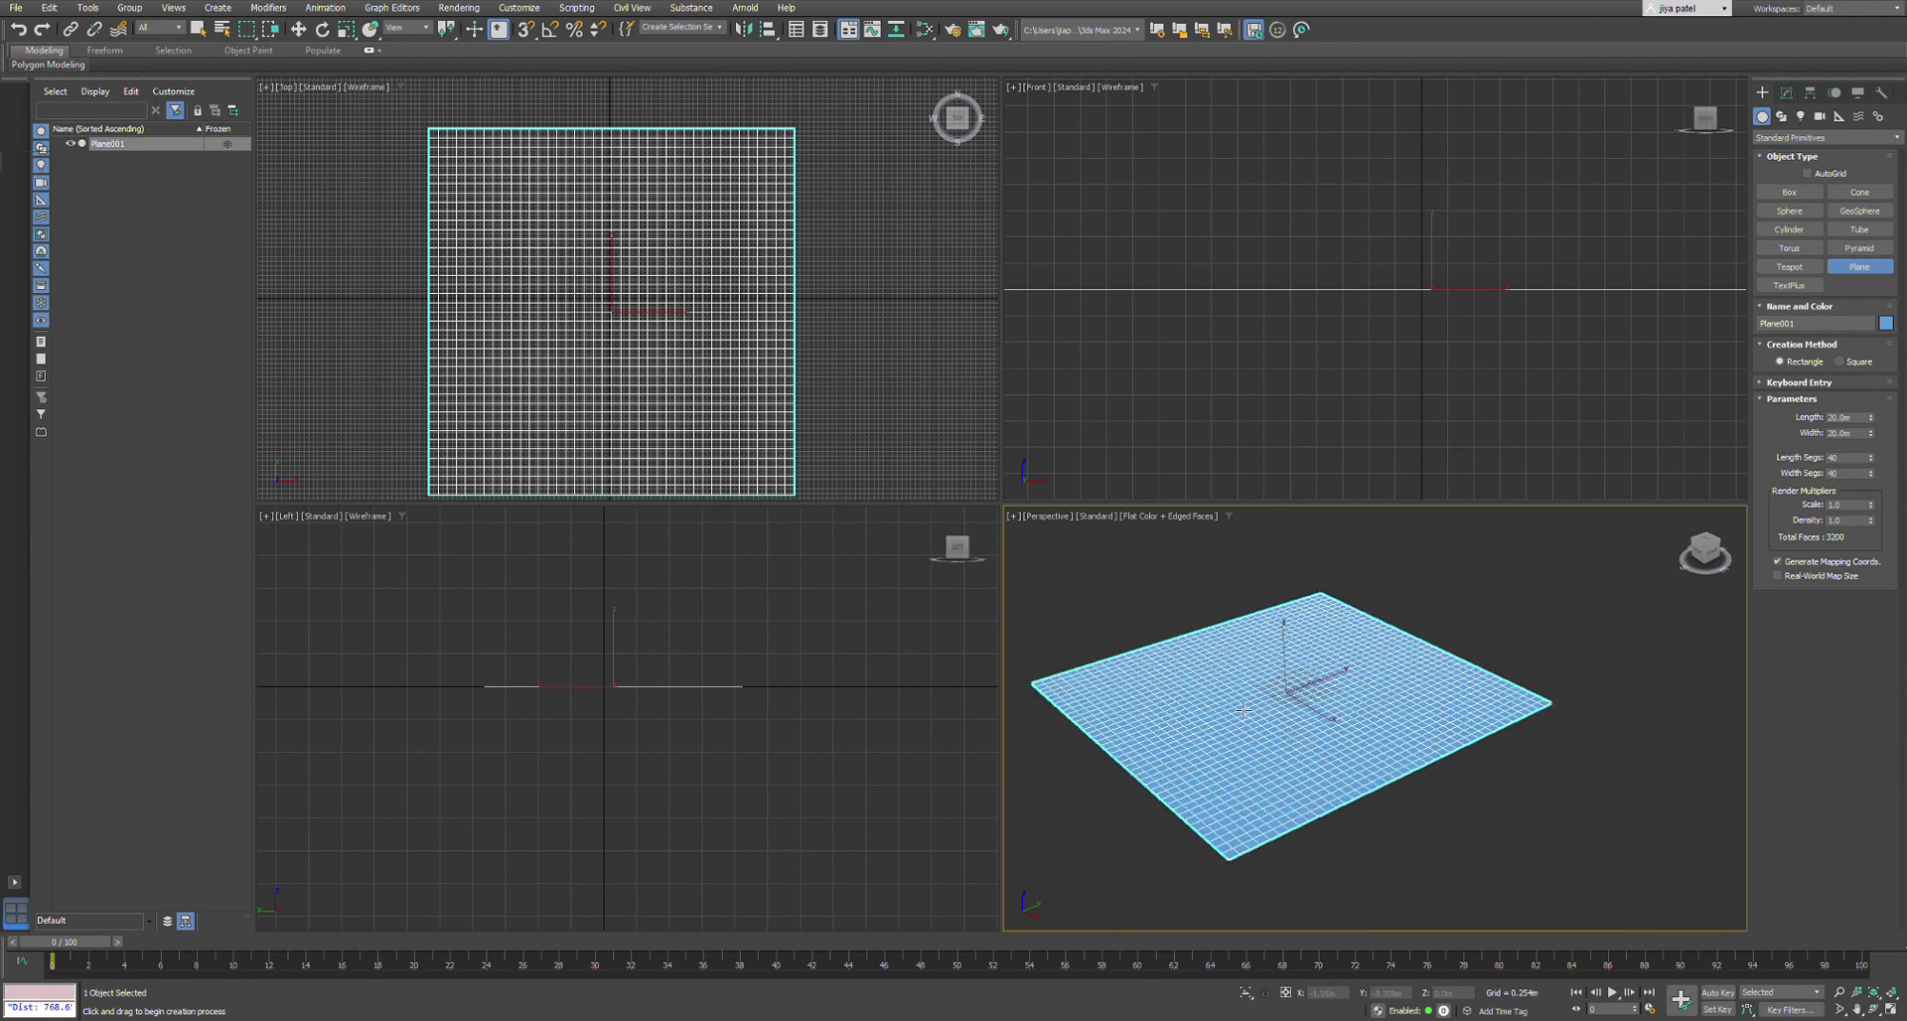
- Change the plane's object color to light orange and leave plane creation for the Move tool
scroll(1320, 742, "down", 2)
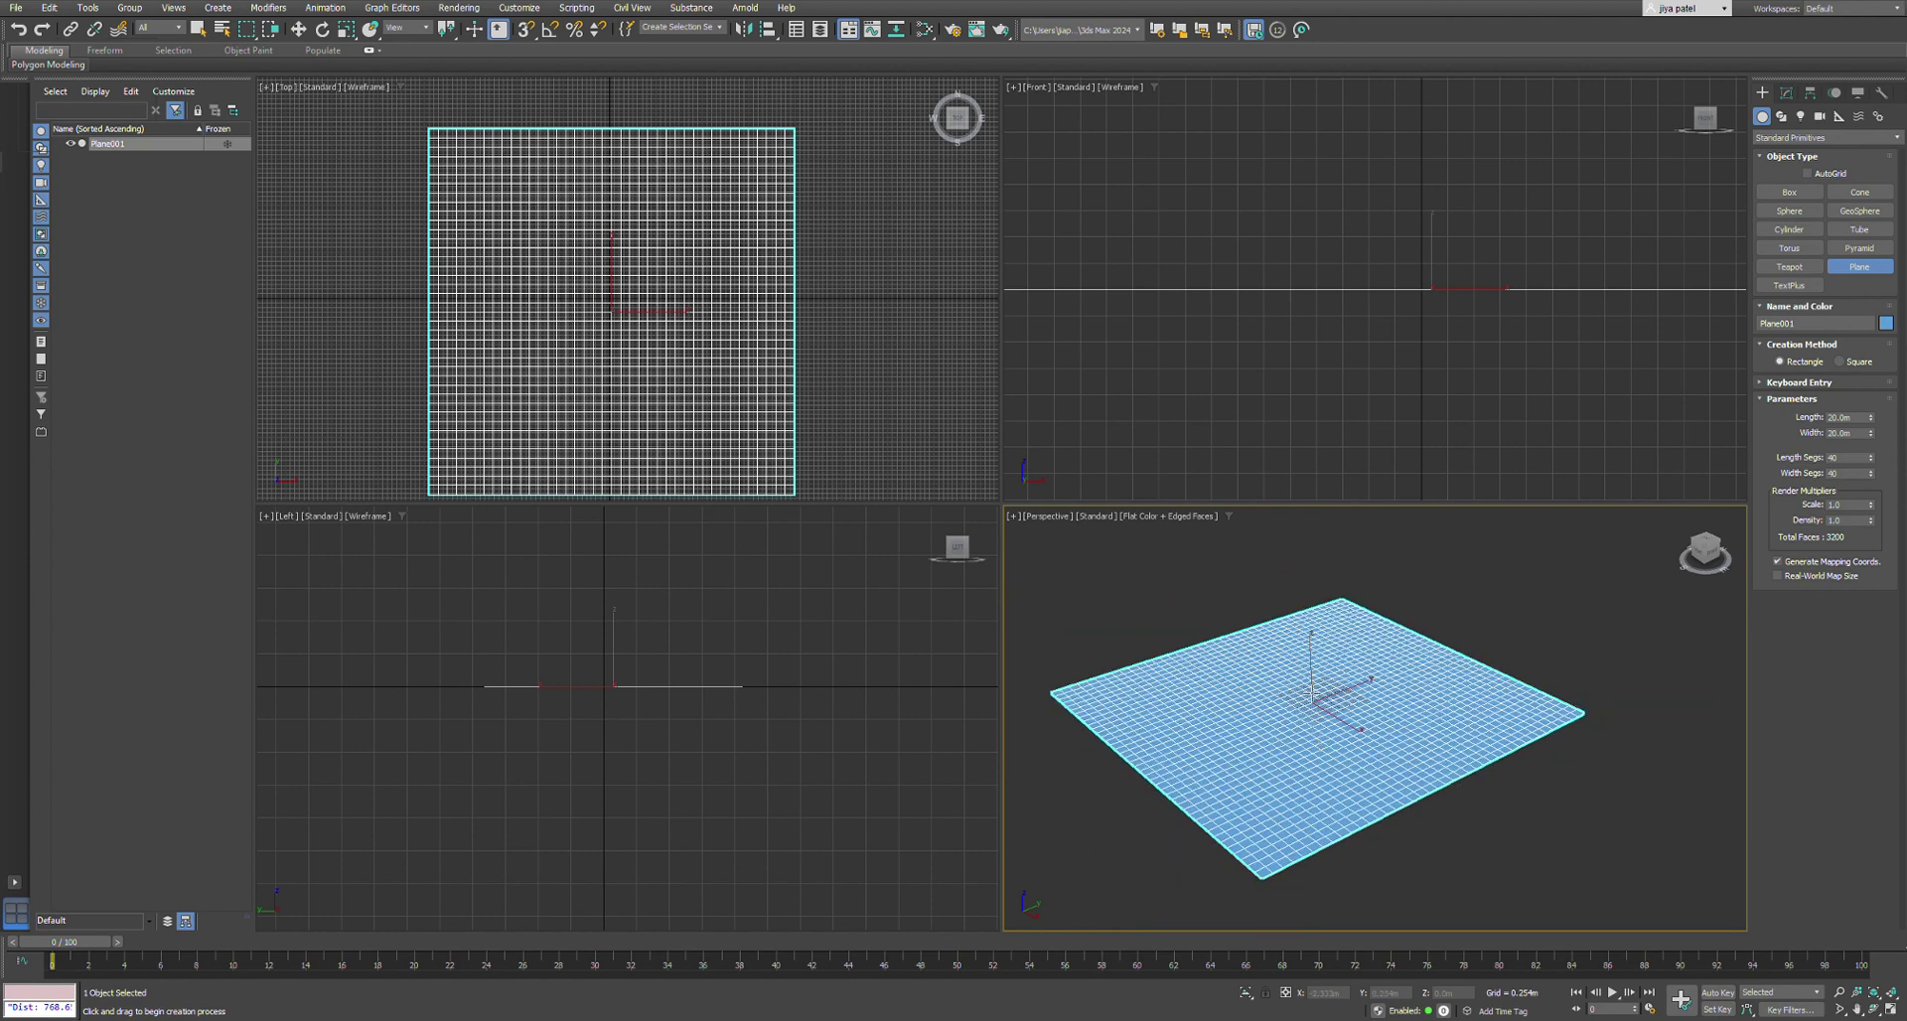
scroll(1311, 691, "up", 3)
scroll(1311, 690, "down", 3)
scroll(1331, 720, "up", 4)
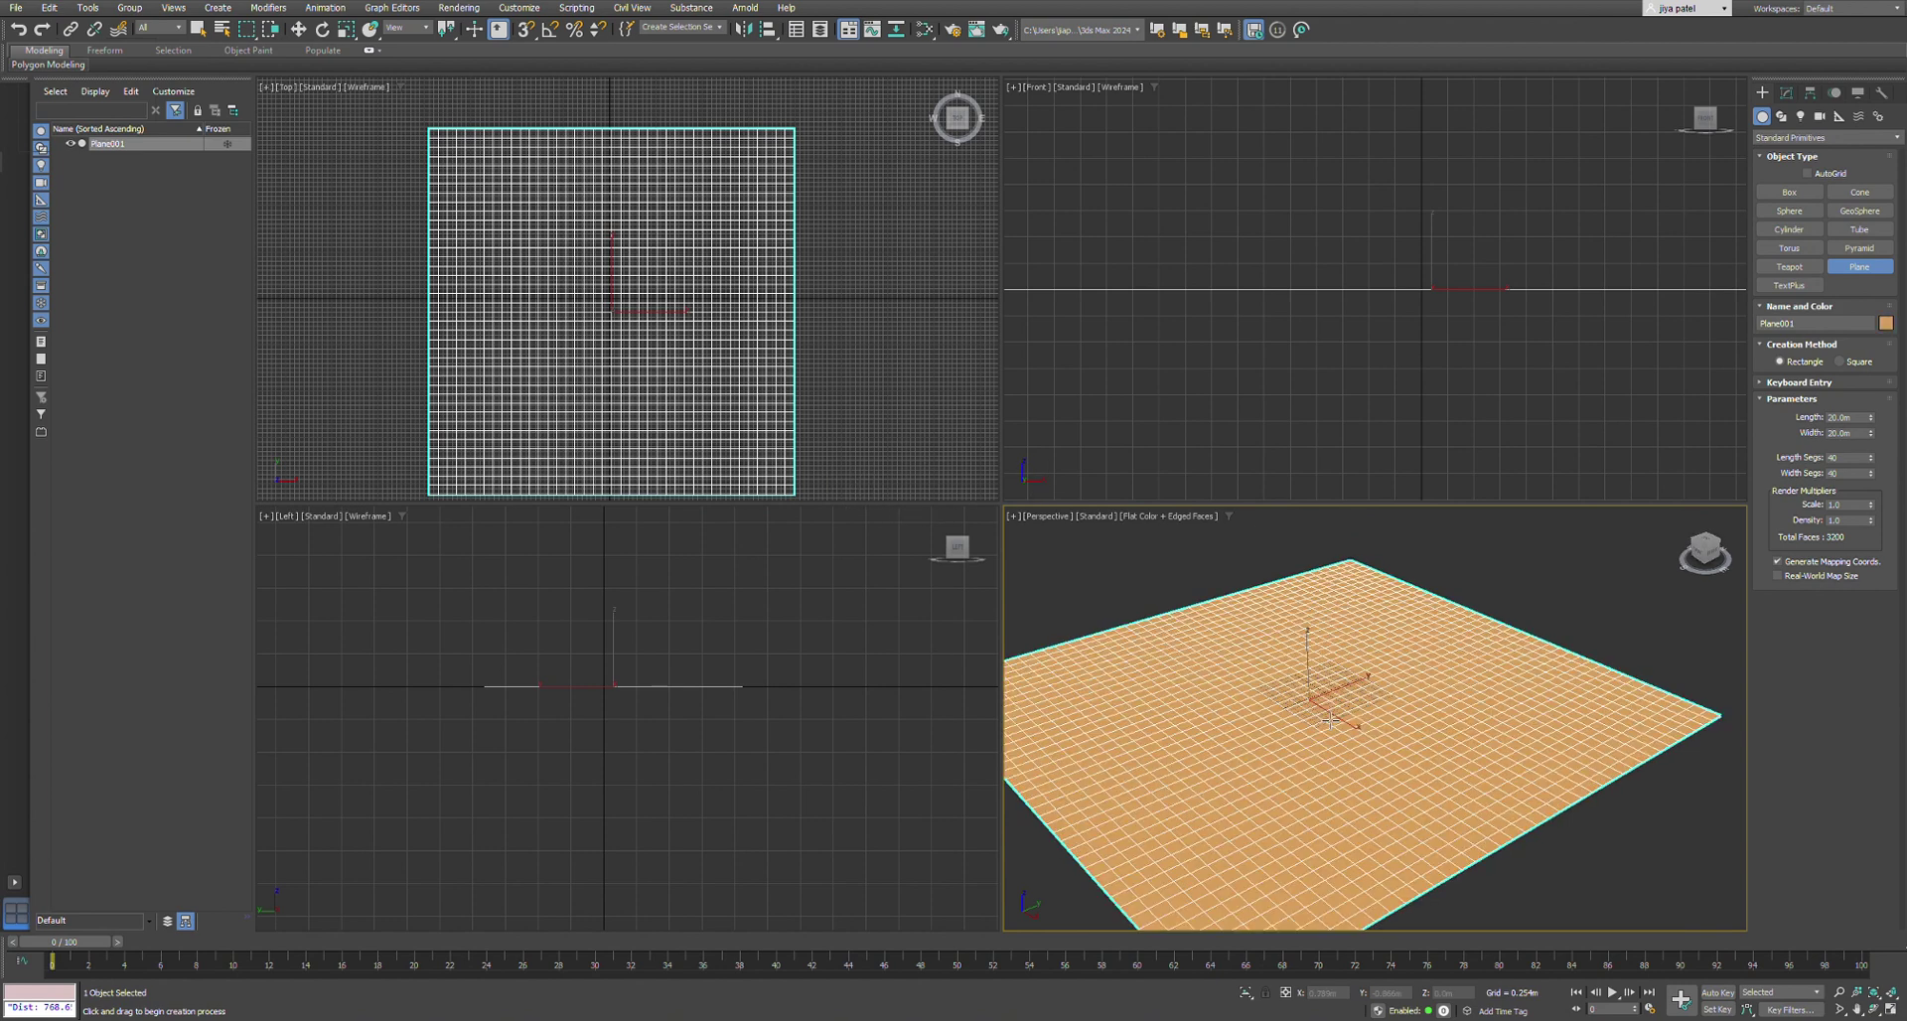
scroll(1331, 720, "down", 2)
key("w")
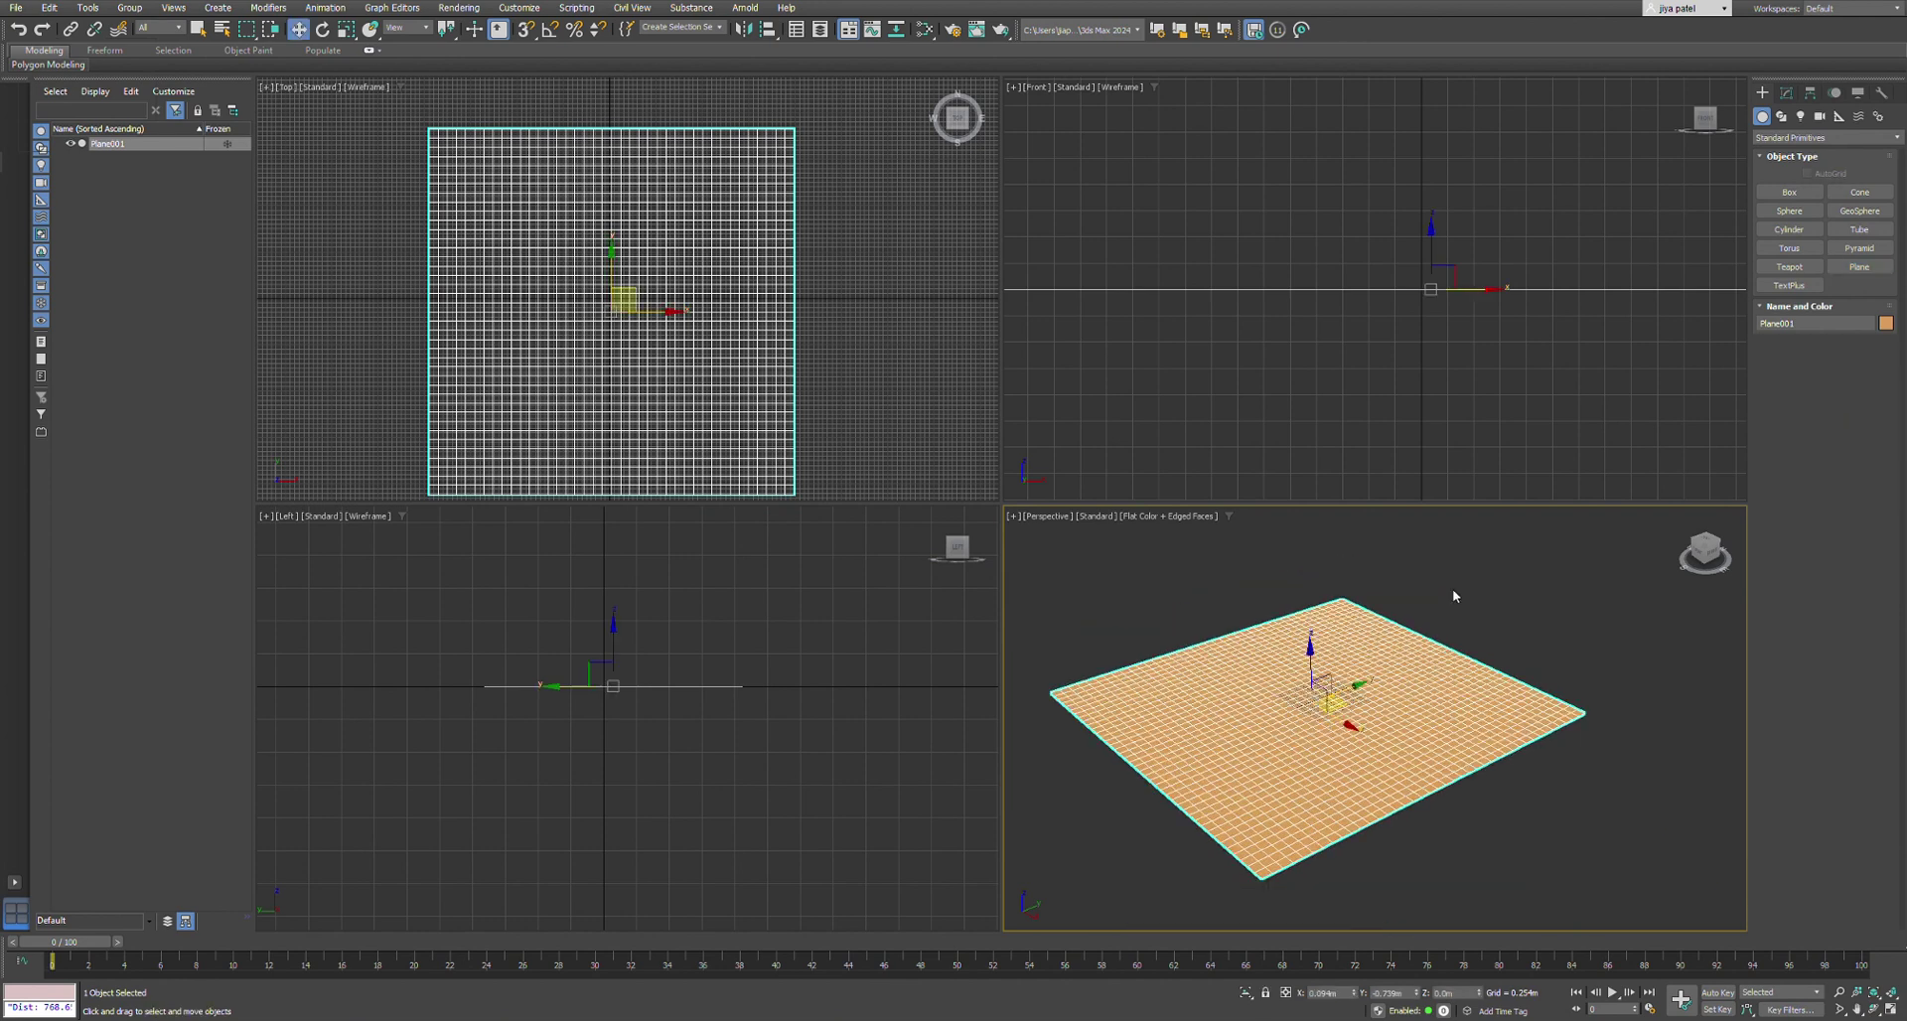
- Add an Edit Patch modifier to the plane
scroll(1376, 690, "up", 2)
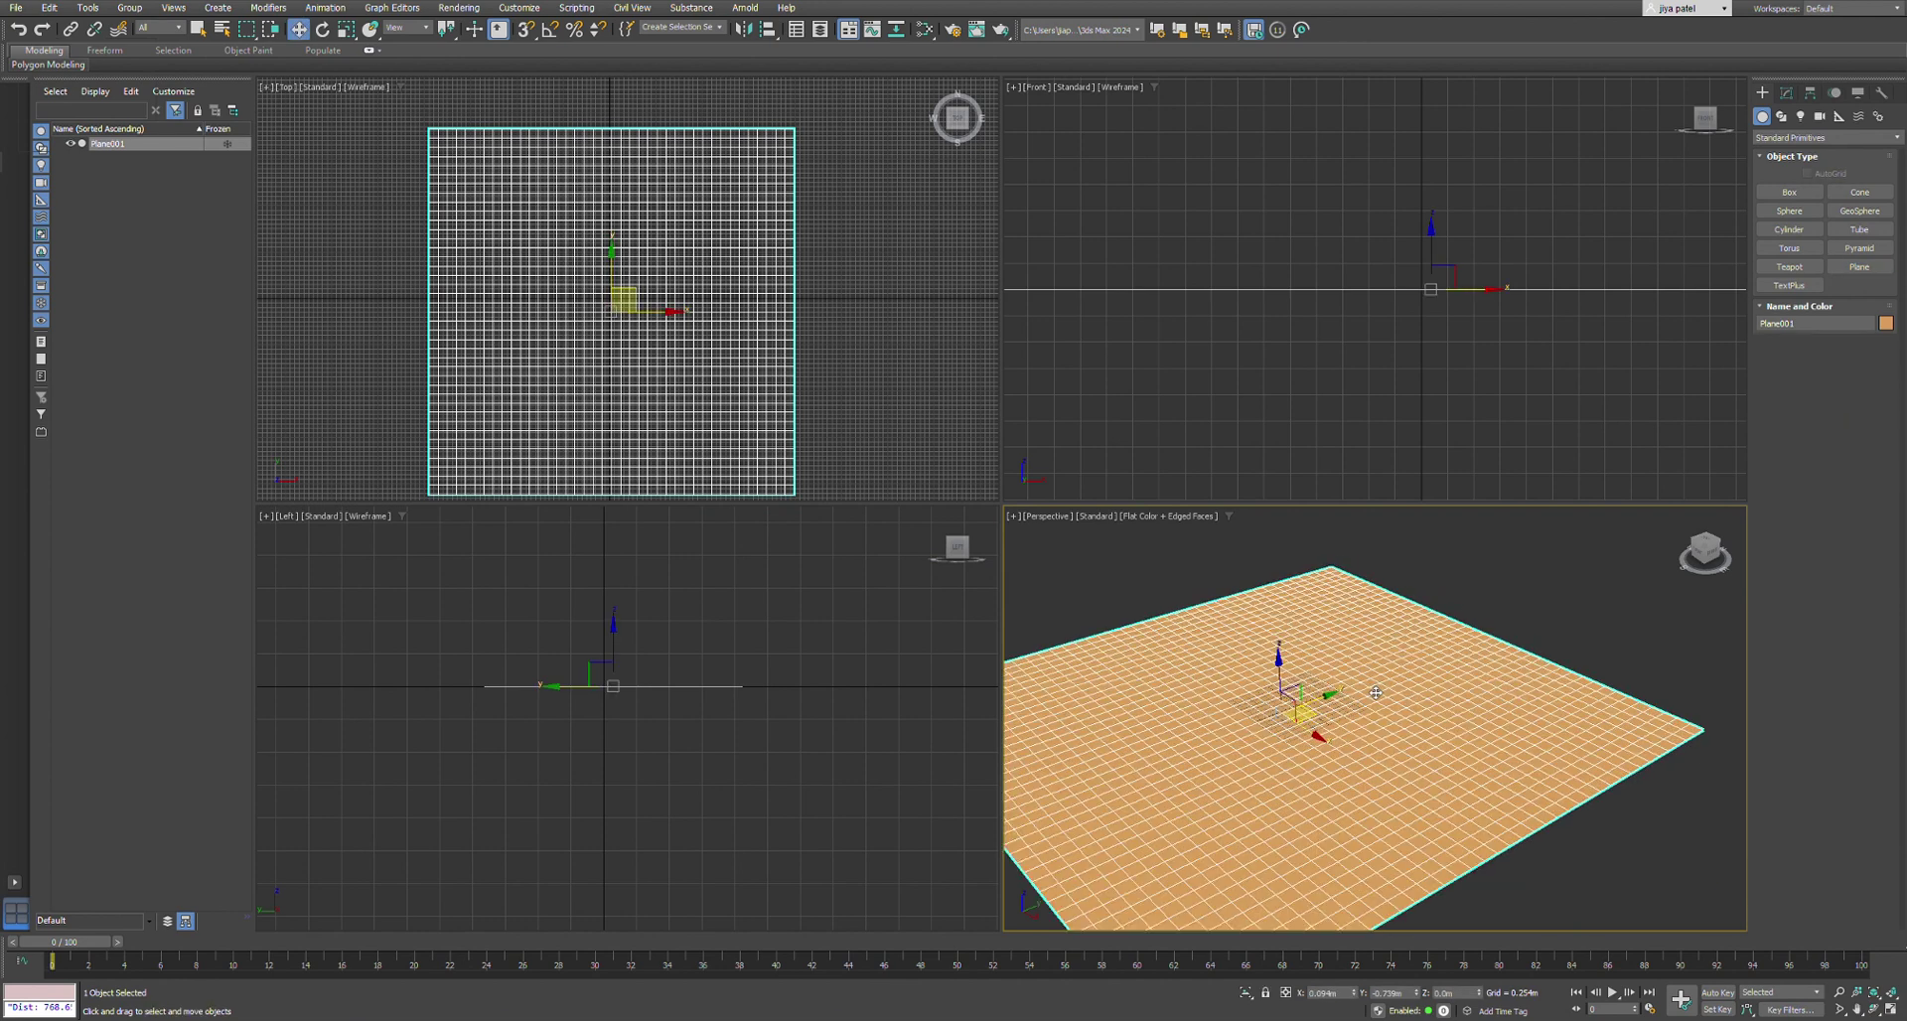
left_click(1785, 92)
left_click(1787, 136)
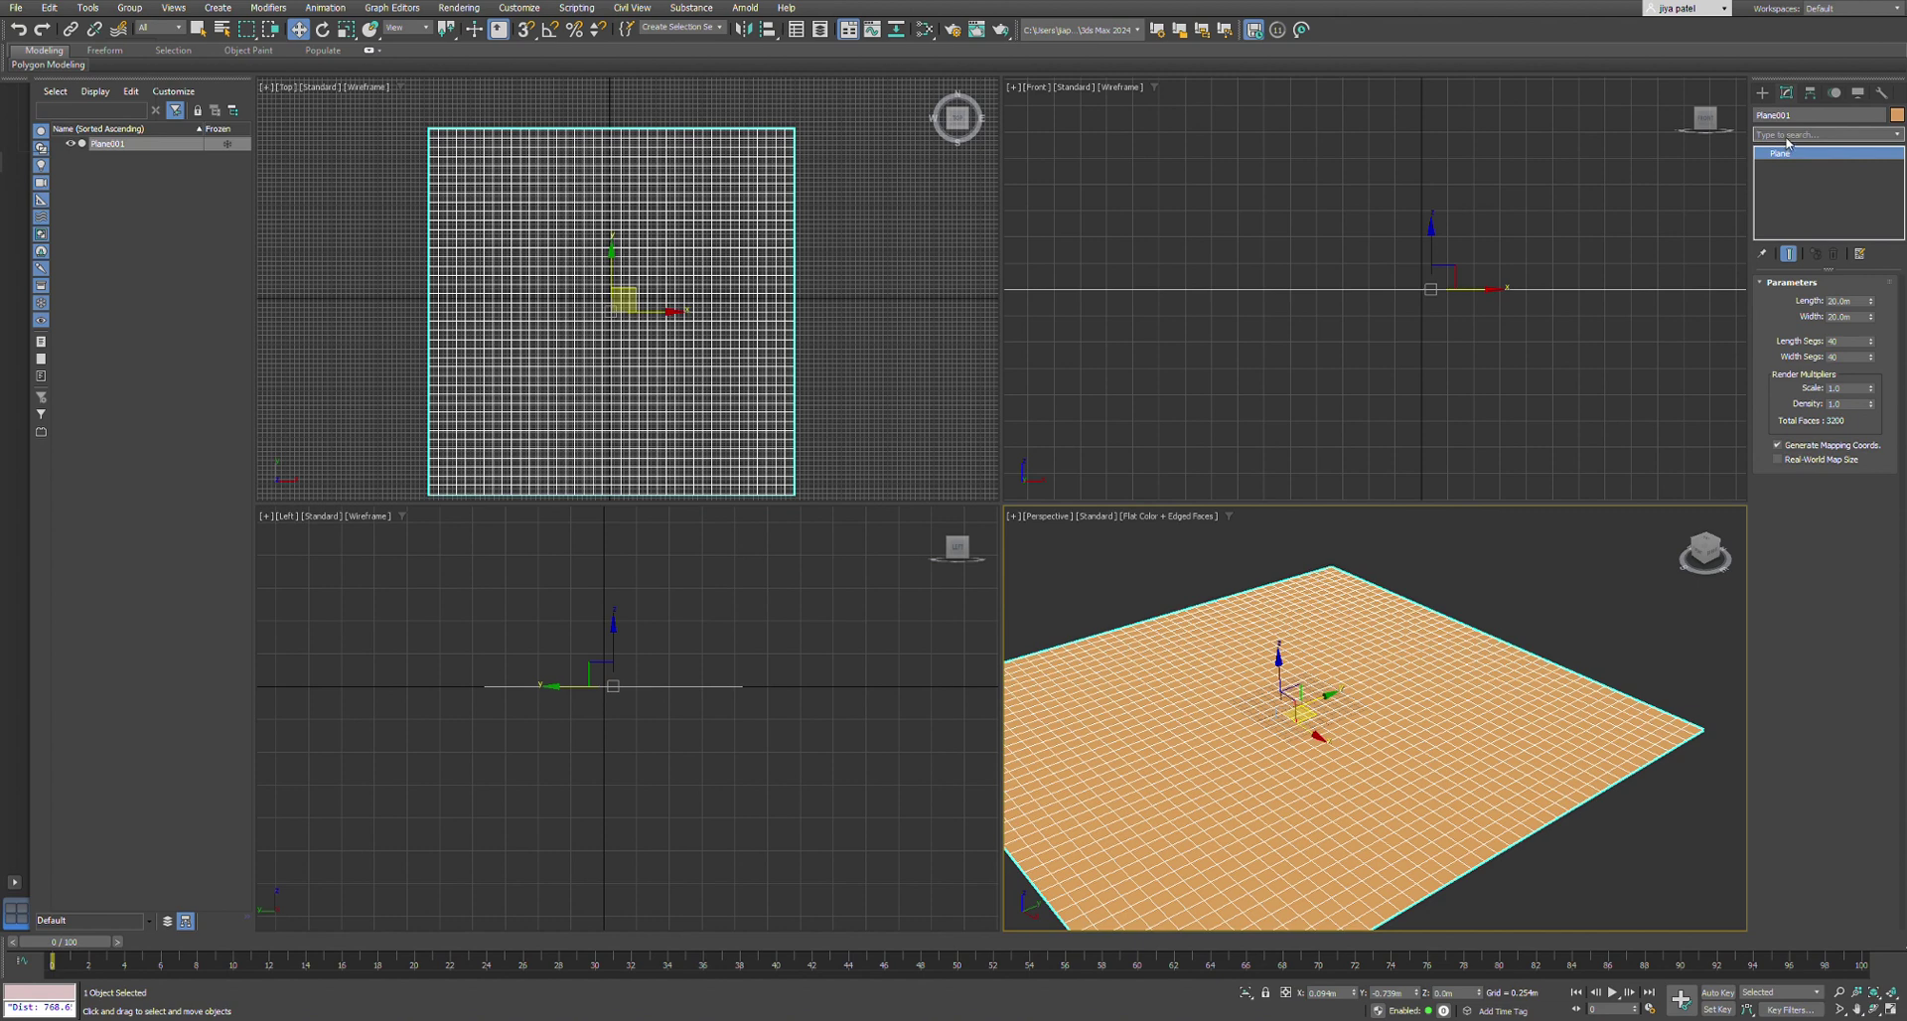
type("edi")
key("Return")
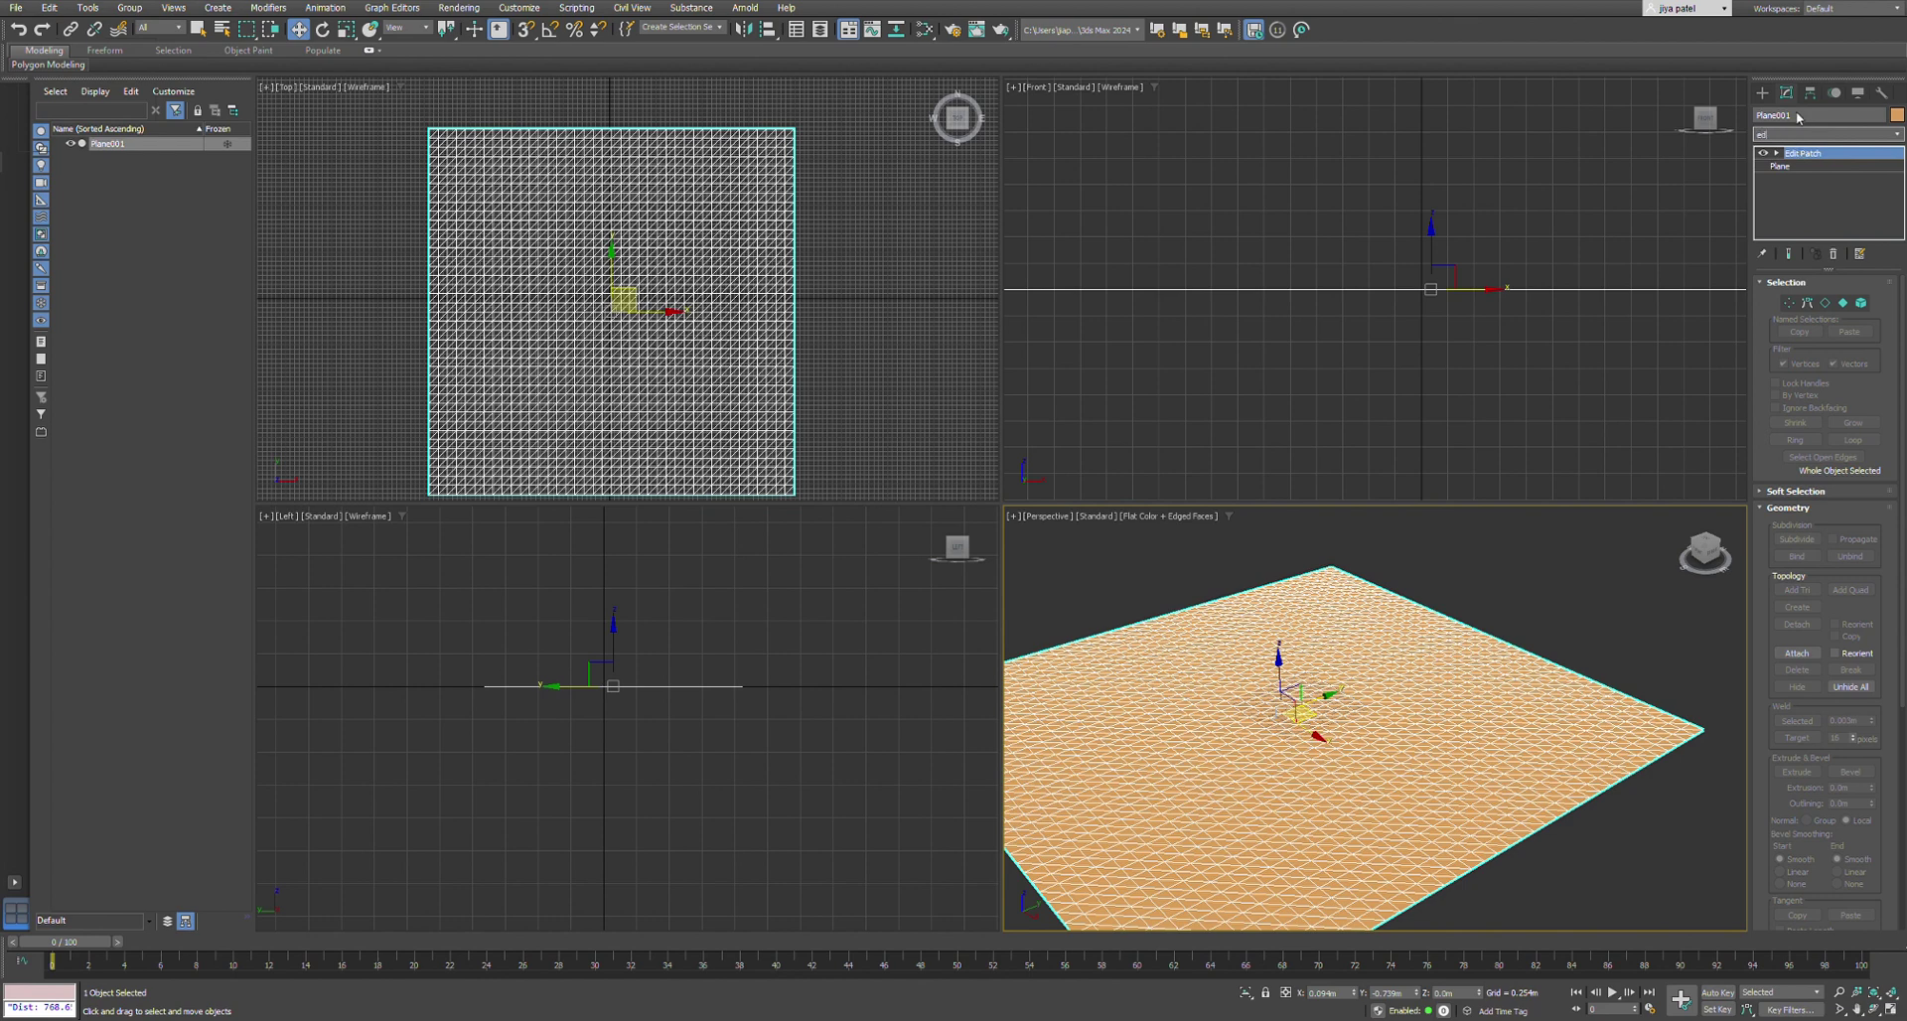
- Add an Edit Poly modifier above the plane's Edit Patch modifier
left_click(1797, 196)
left_click(1814, 165)
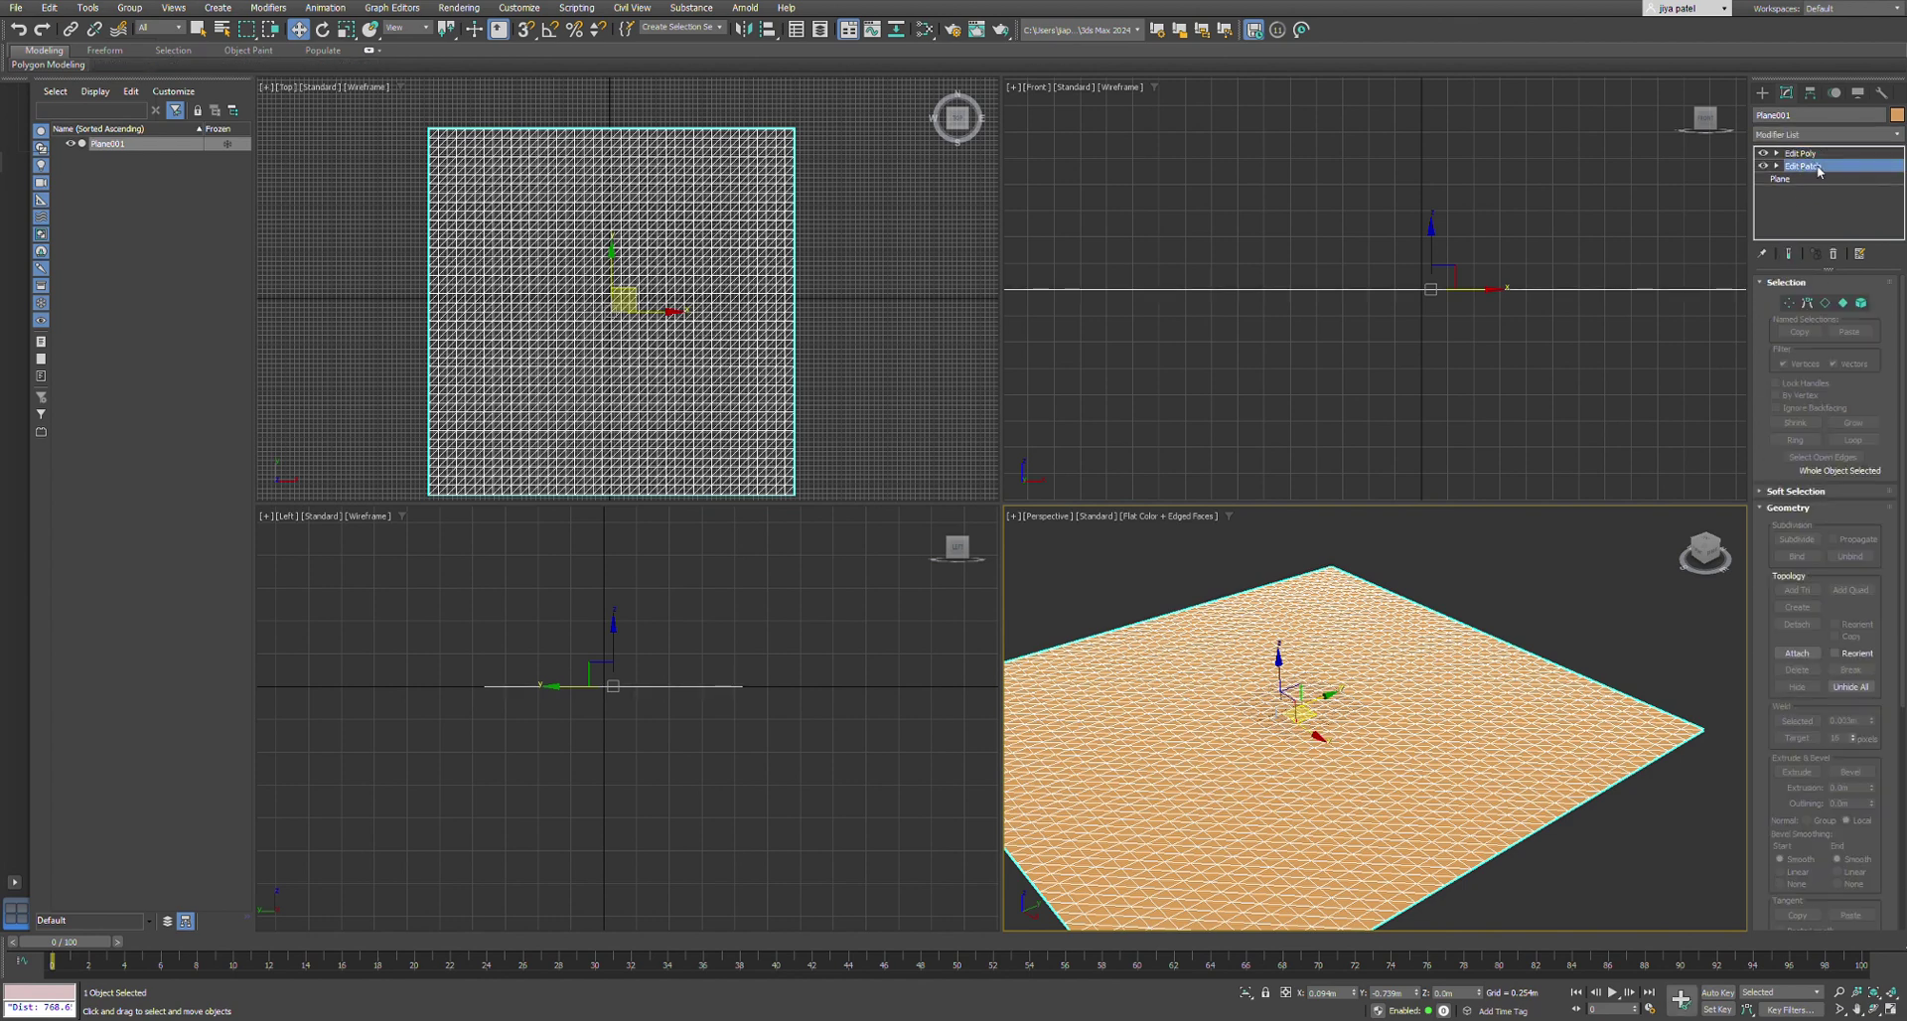
key("Delete")
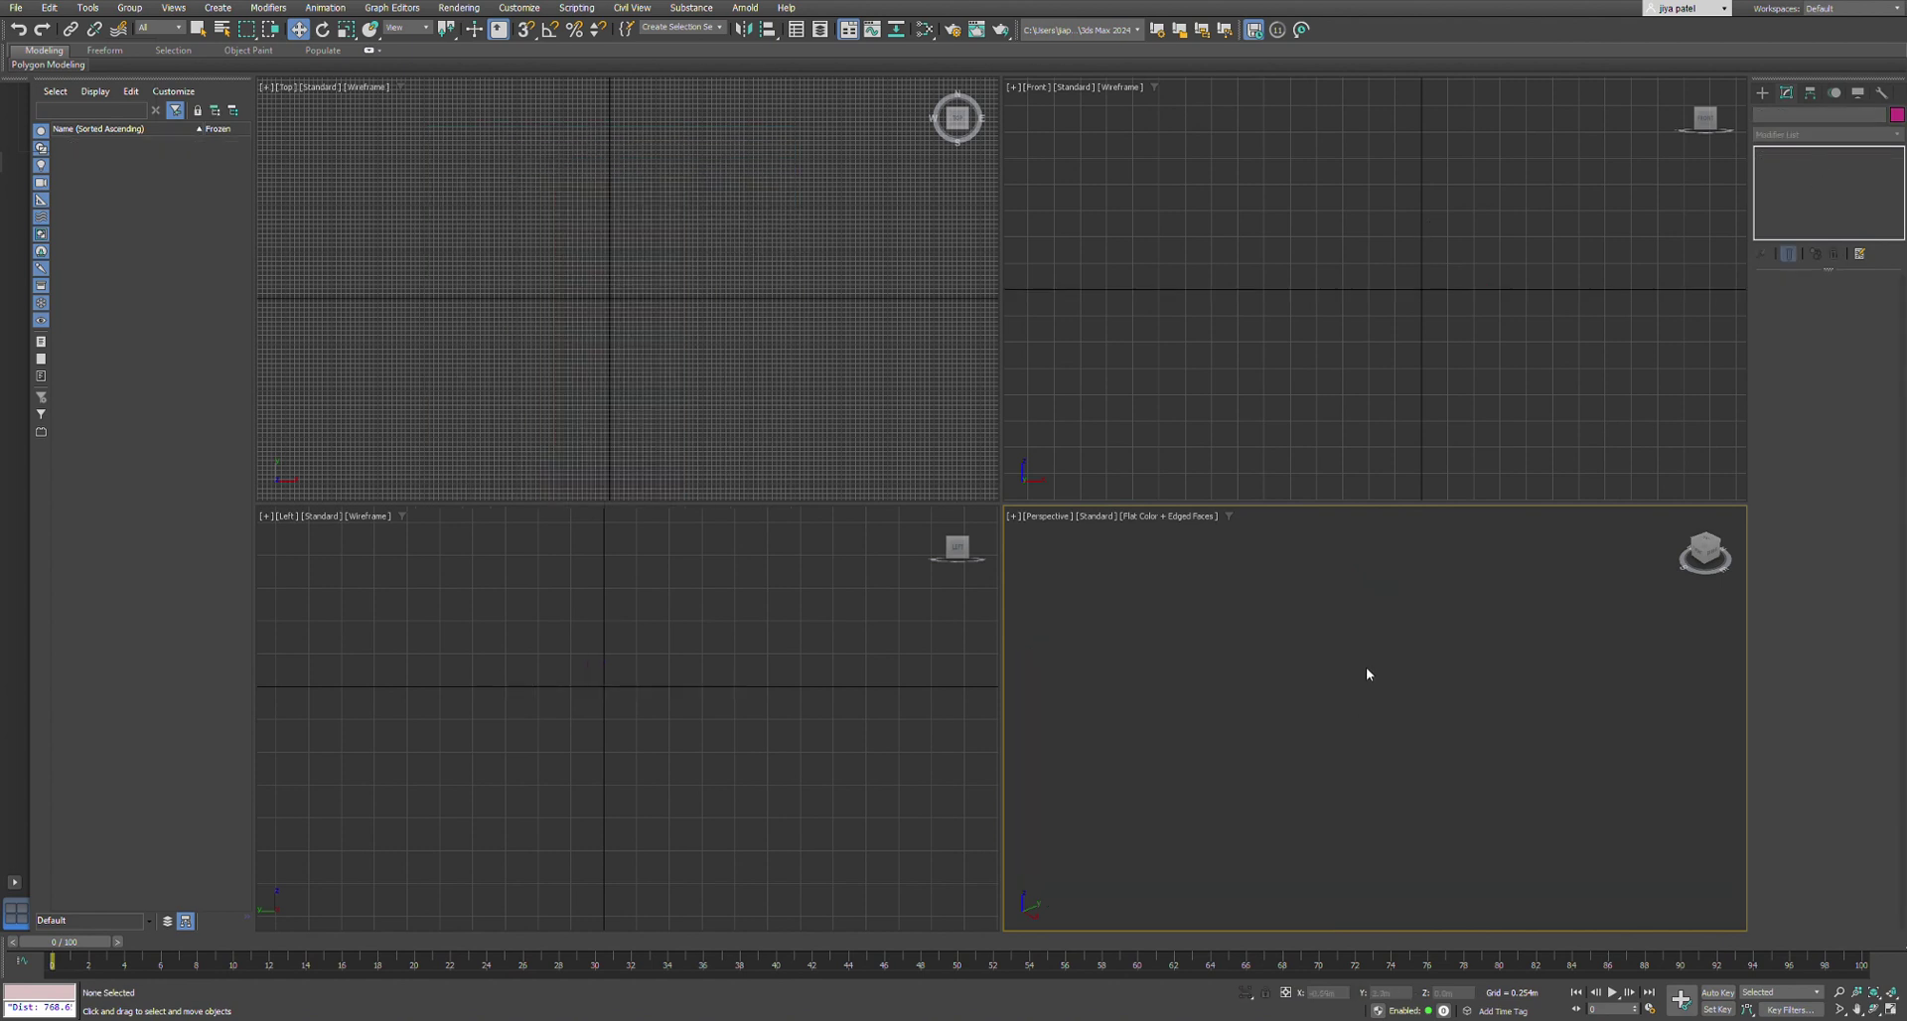
key("ctrl+y")
left_click(1630, 502)
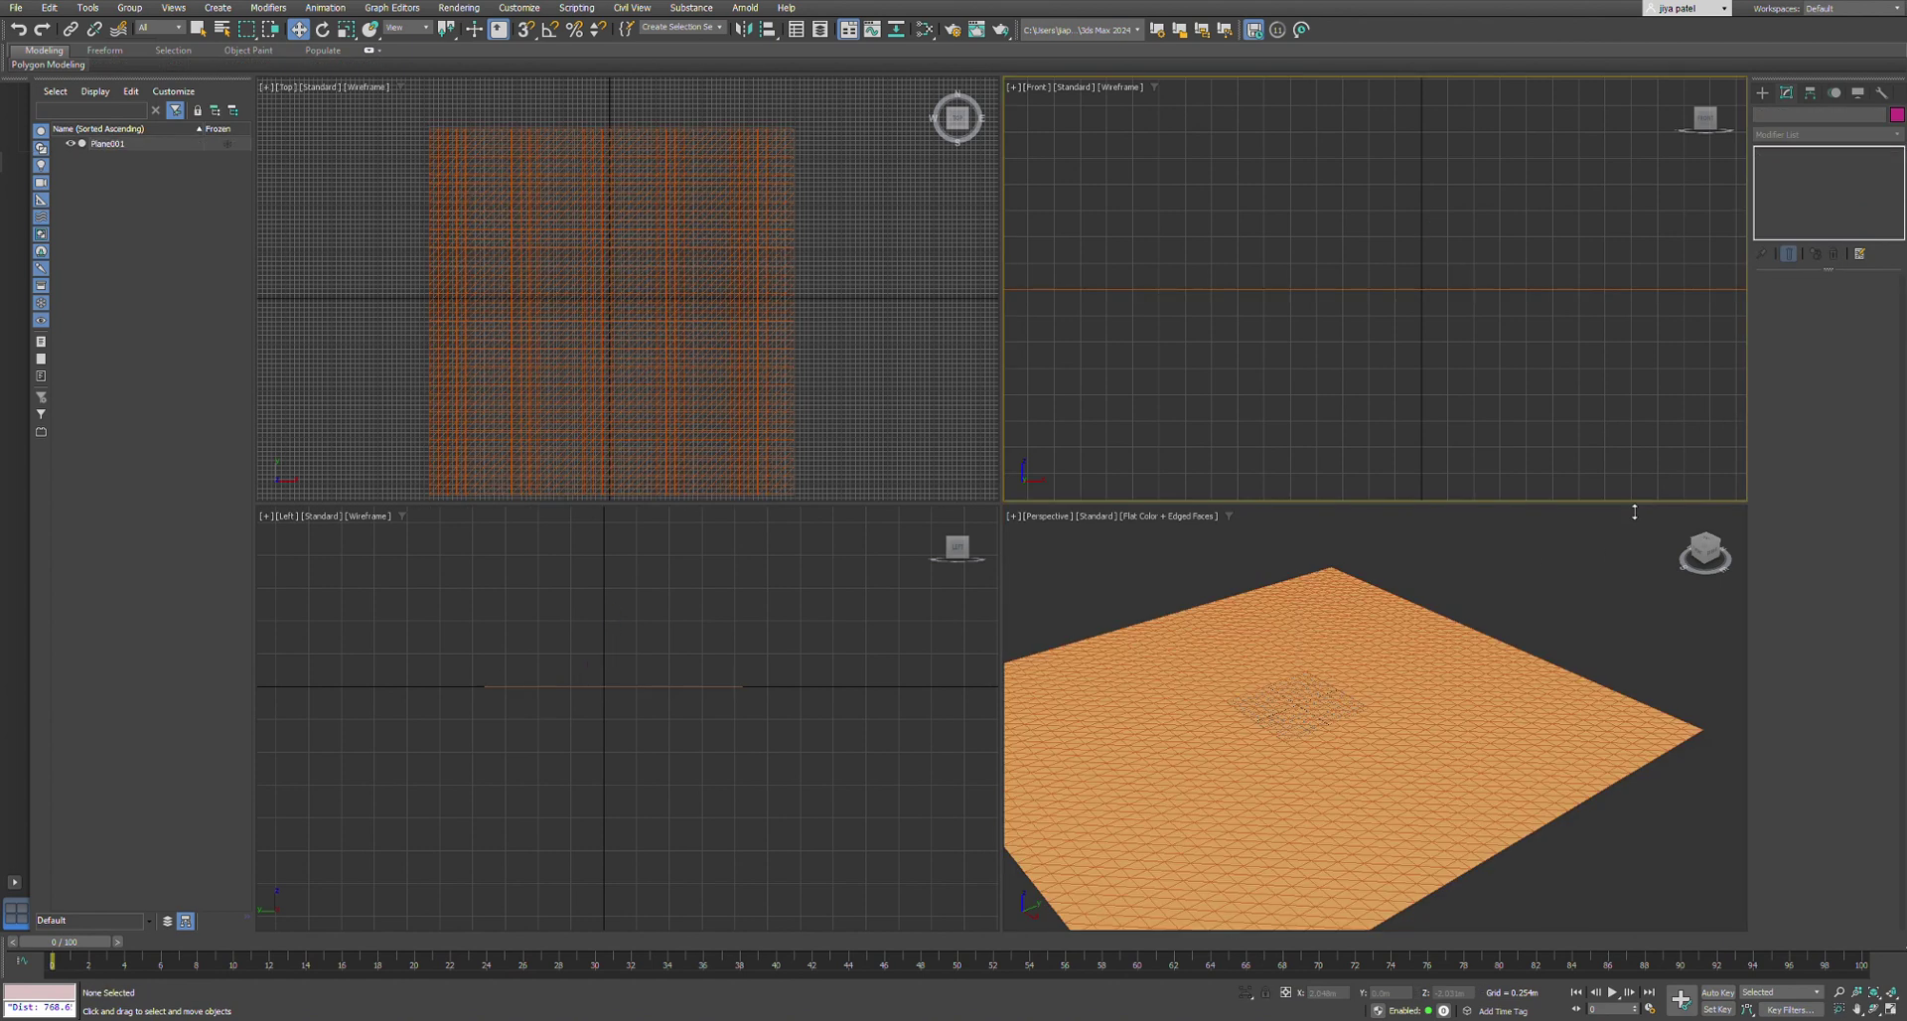
left_click(1425, 670)
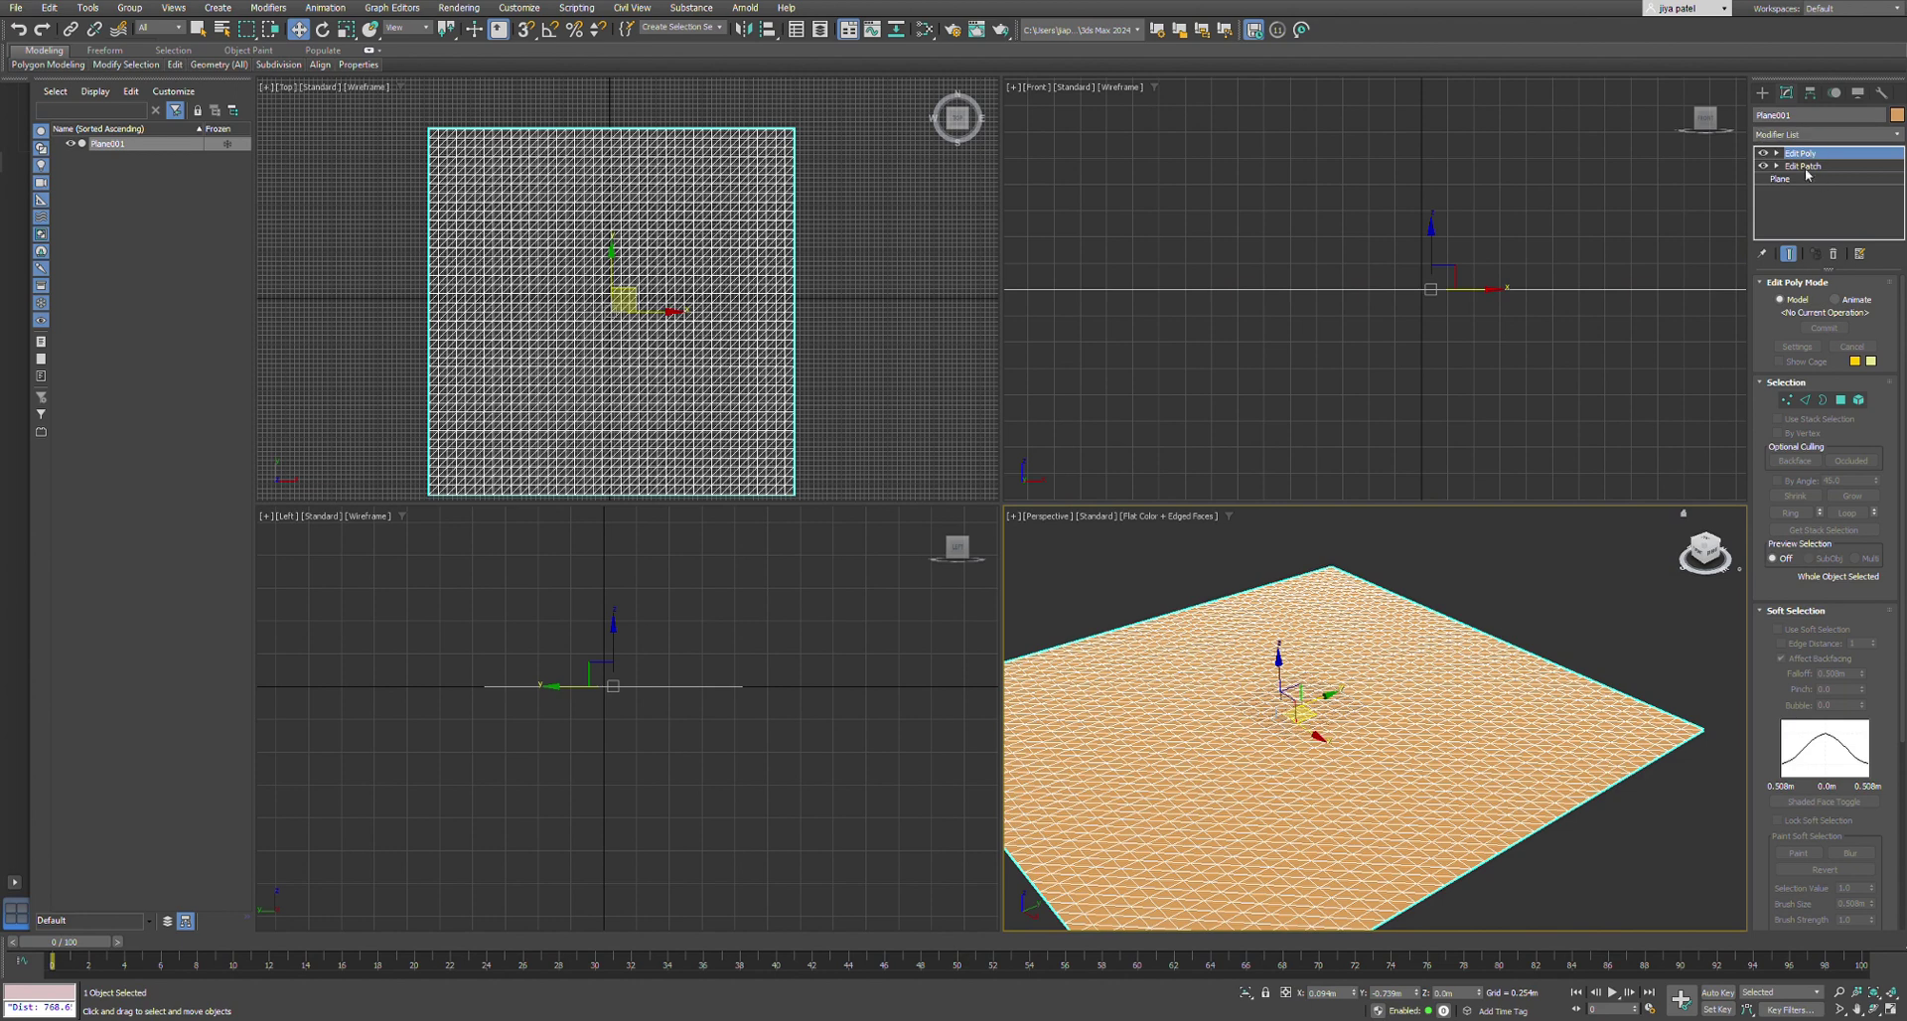
- Turn off the Edit Patch modifier's effect on the plane and remove it from the modifier stack, keeping Edit Poly
left_click(1764, 165)
left_click(1764, 166)
left_click(1764, 166)
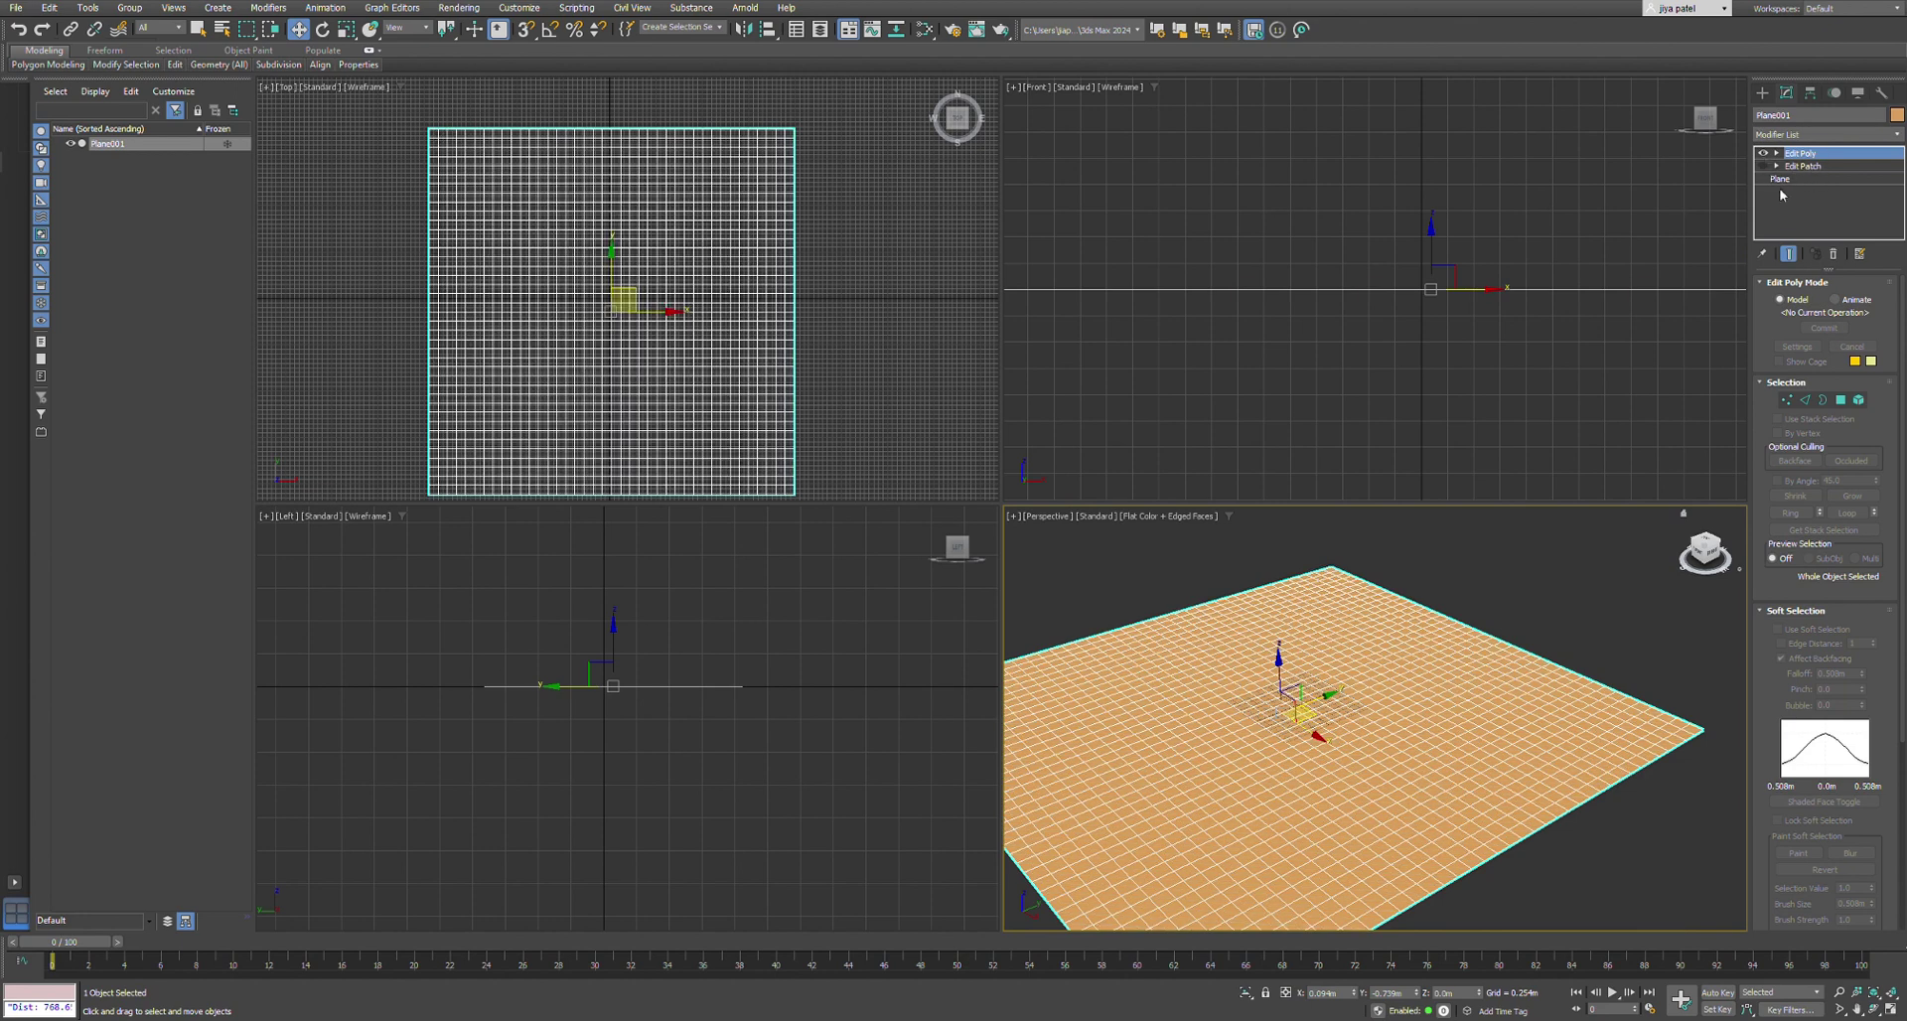
key("ctrl+z")
left_click(1781, 198)
- Examine the plane's grid of square segments in the Perspective viewport
scroll(1282, 745, "down", 3)
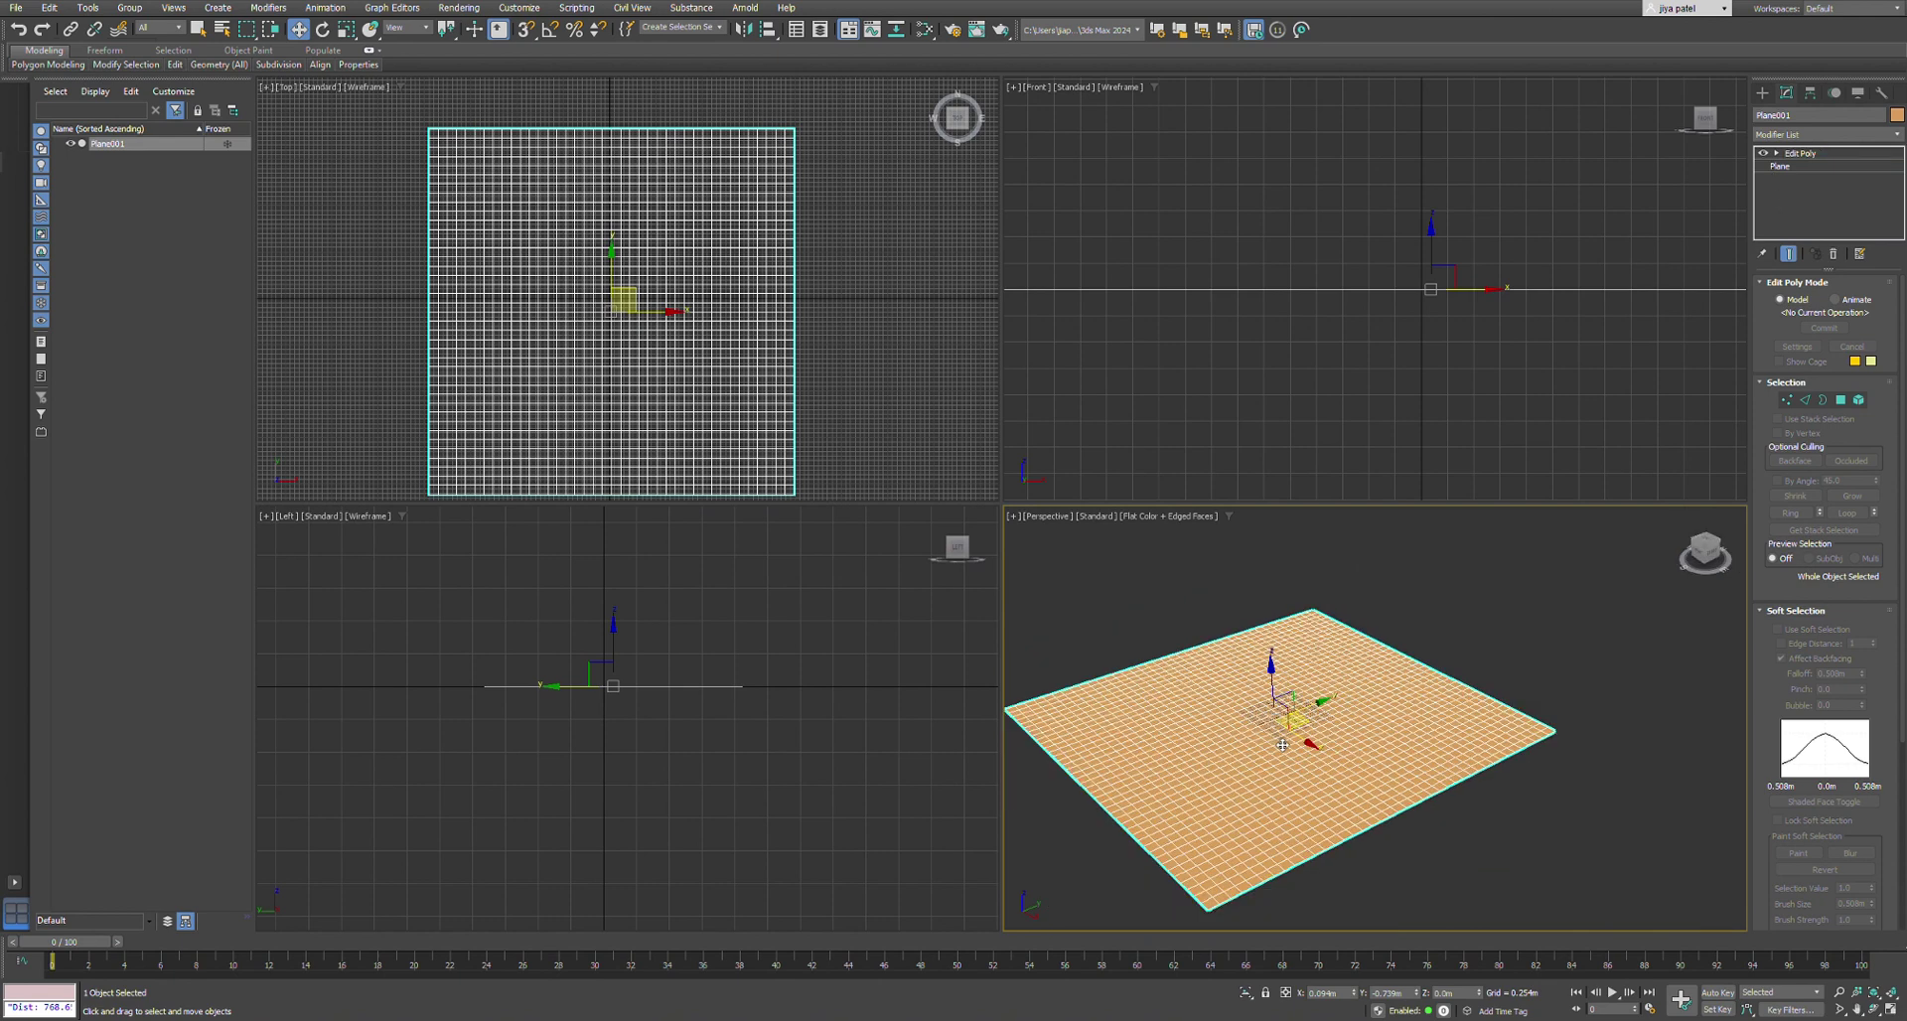
scroll(1282, 744, "up", 3)
left_click(1551, 638)
scroll(1668, 576, "down", 5)
scroll(1539, 602, "up", 5)
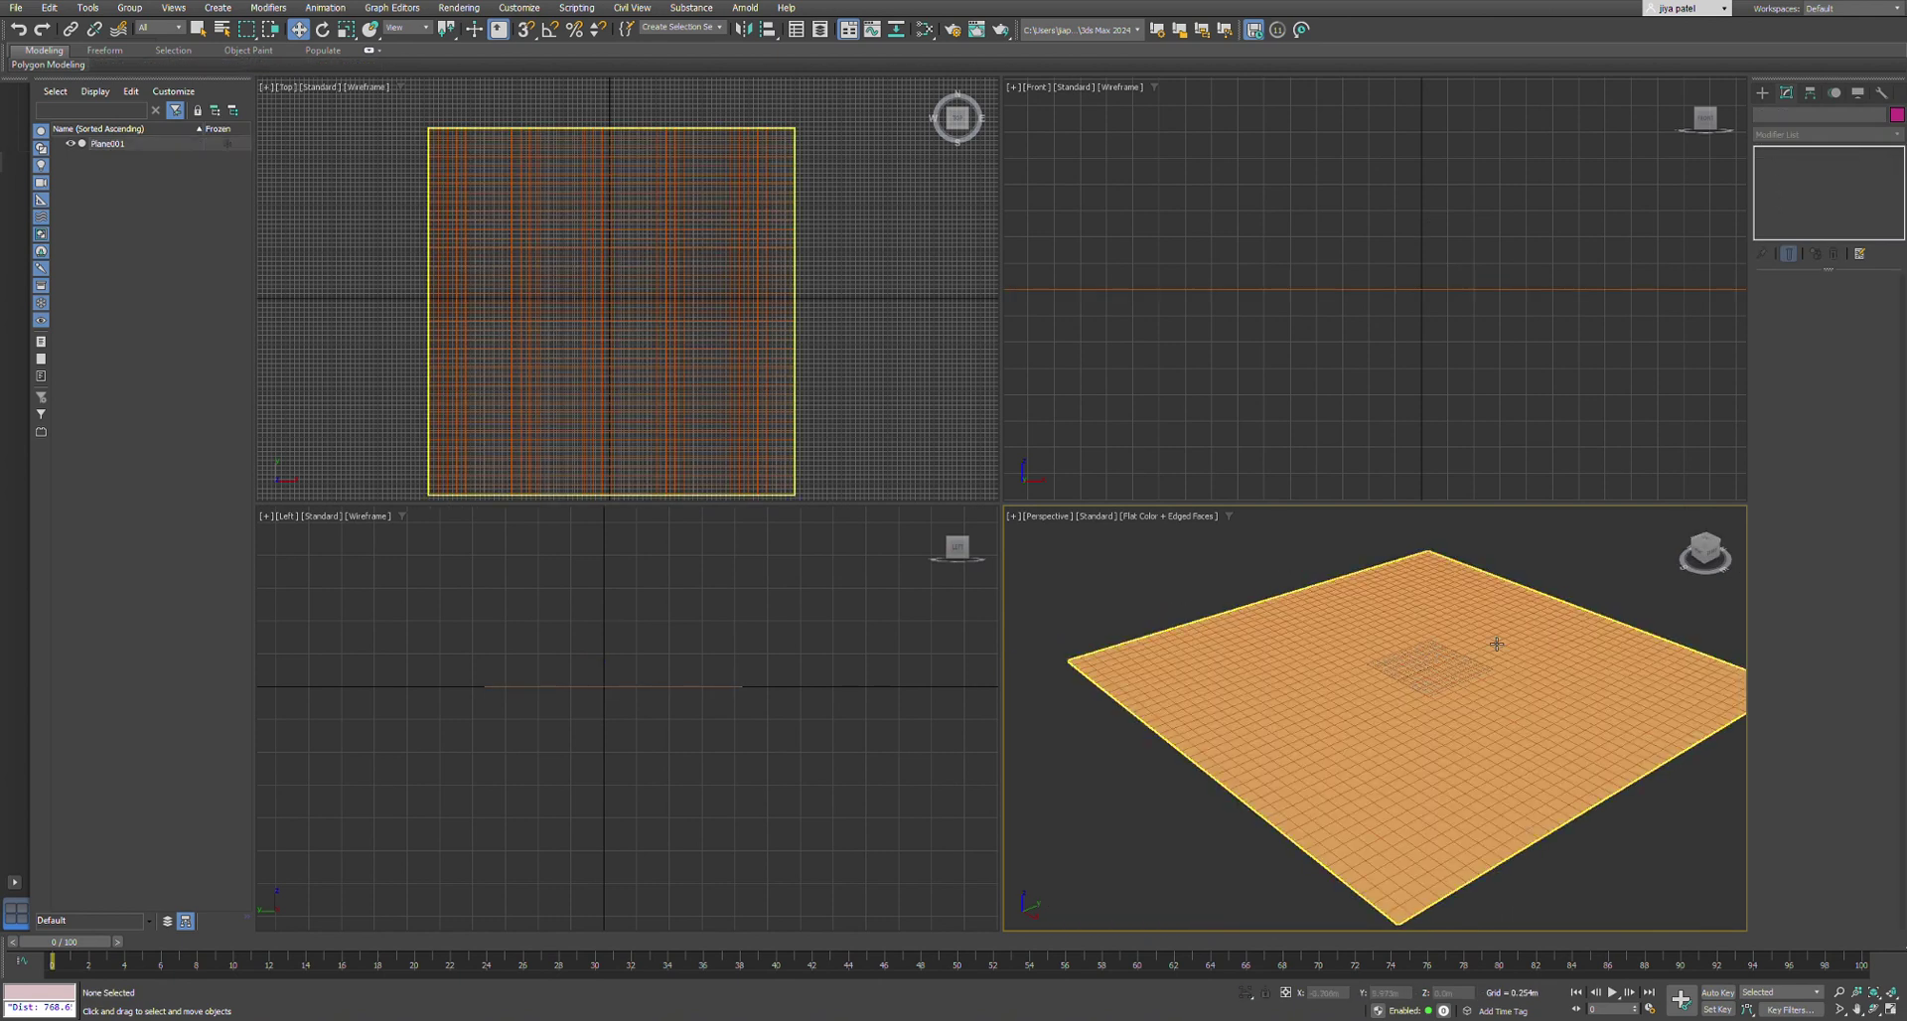
scroll(1480, 667, "down", 2)
scroll(1478, 671, "up", 3)
left_click(1368, 743)
scroll(1368, 740, "down", 2)
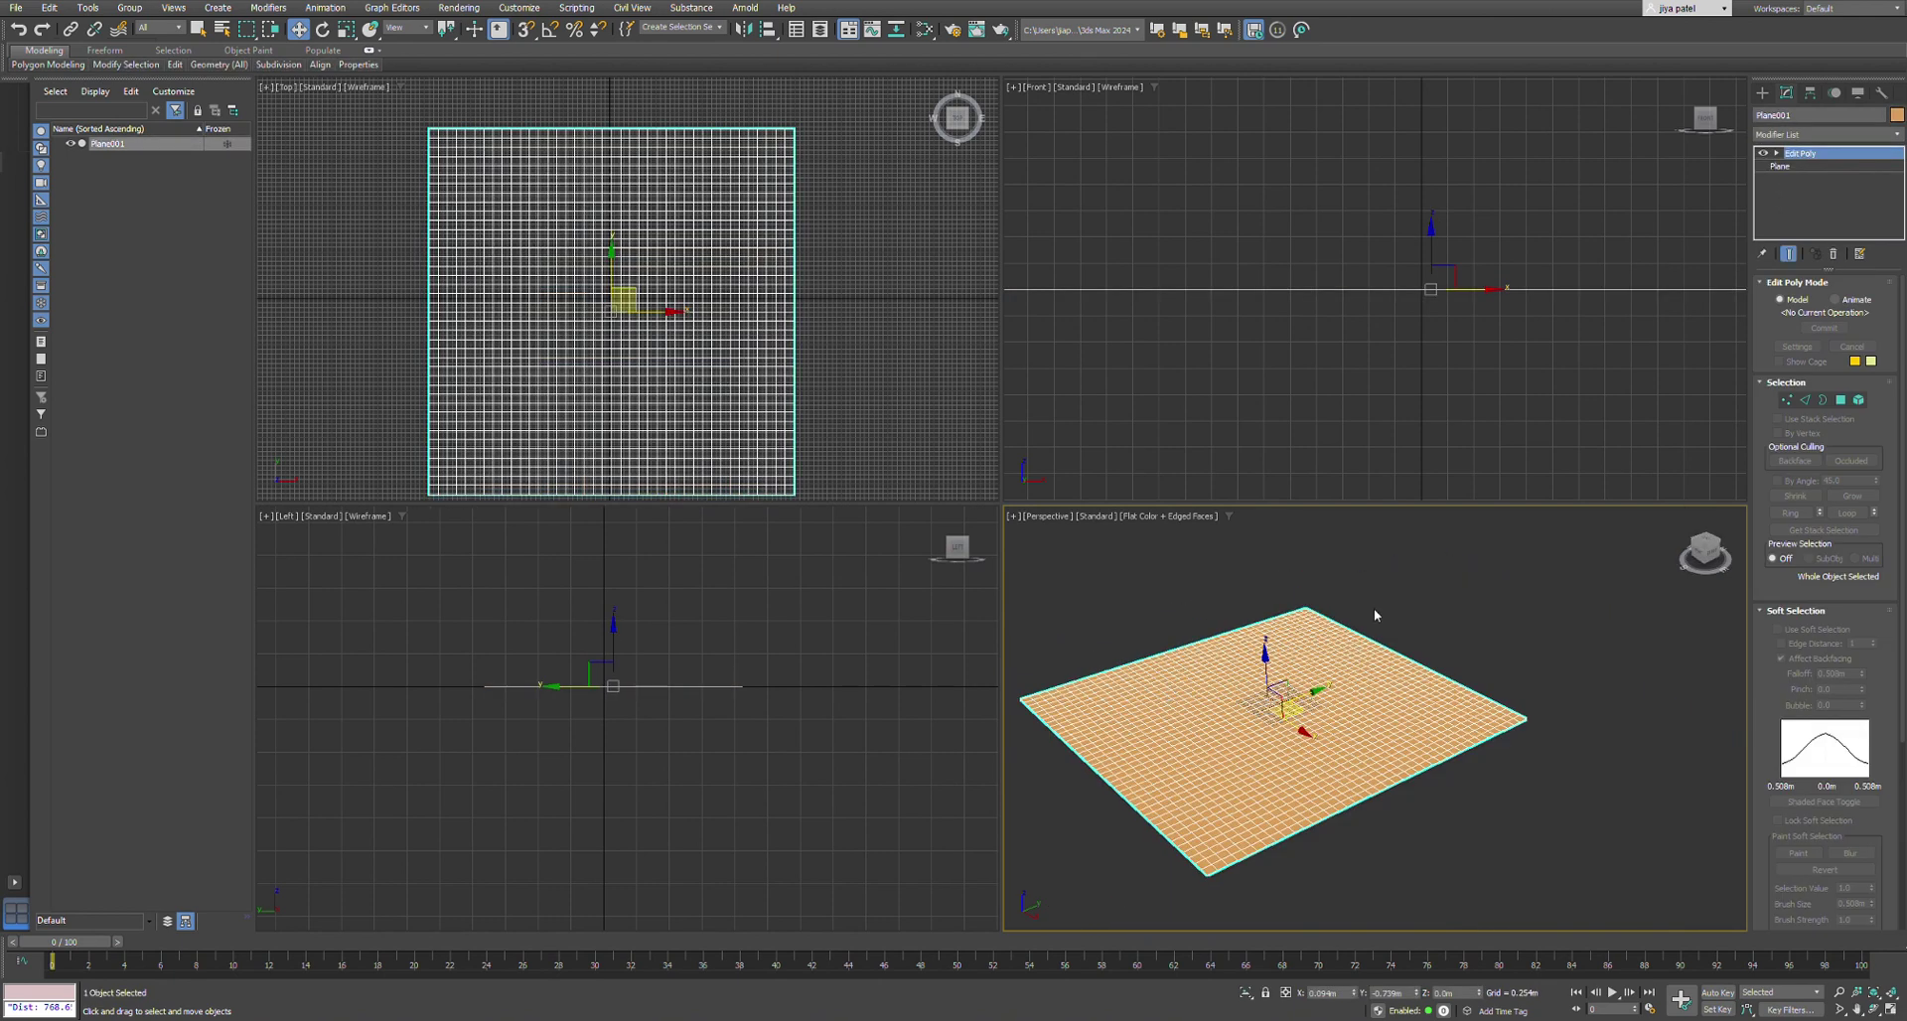
left_click(1374, 614)
left_click(1287, 722)
scroll(1823, 717, "down", 3)
scroll(1294, 767, "up", 2)
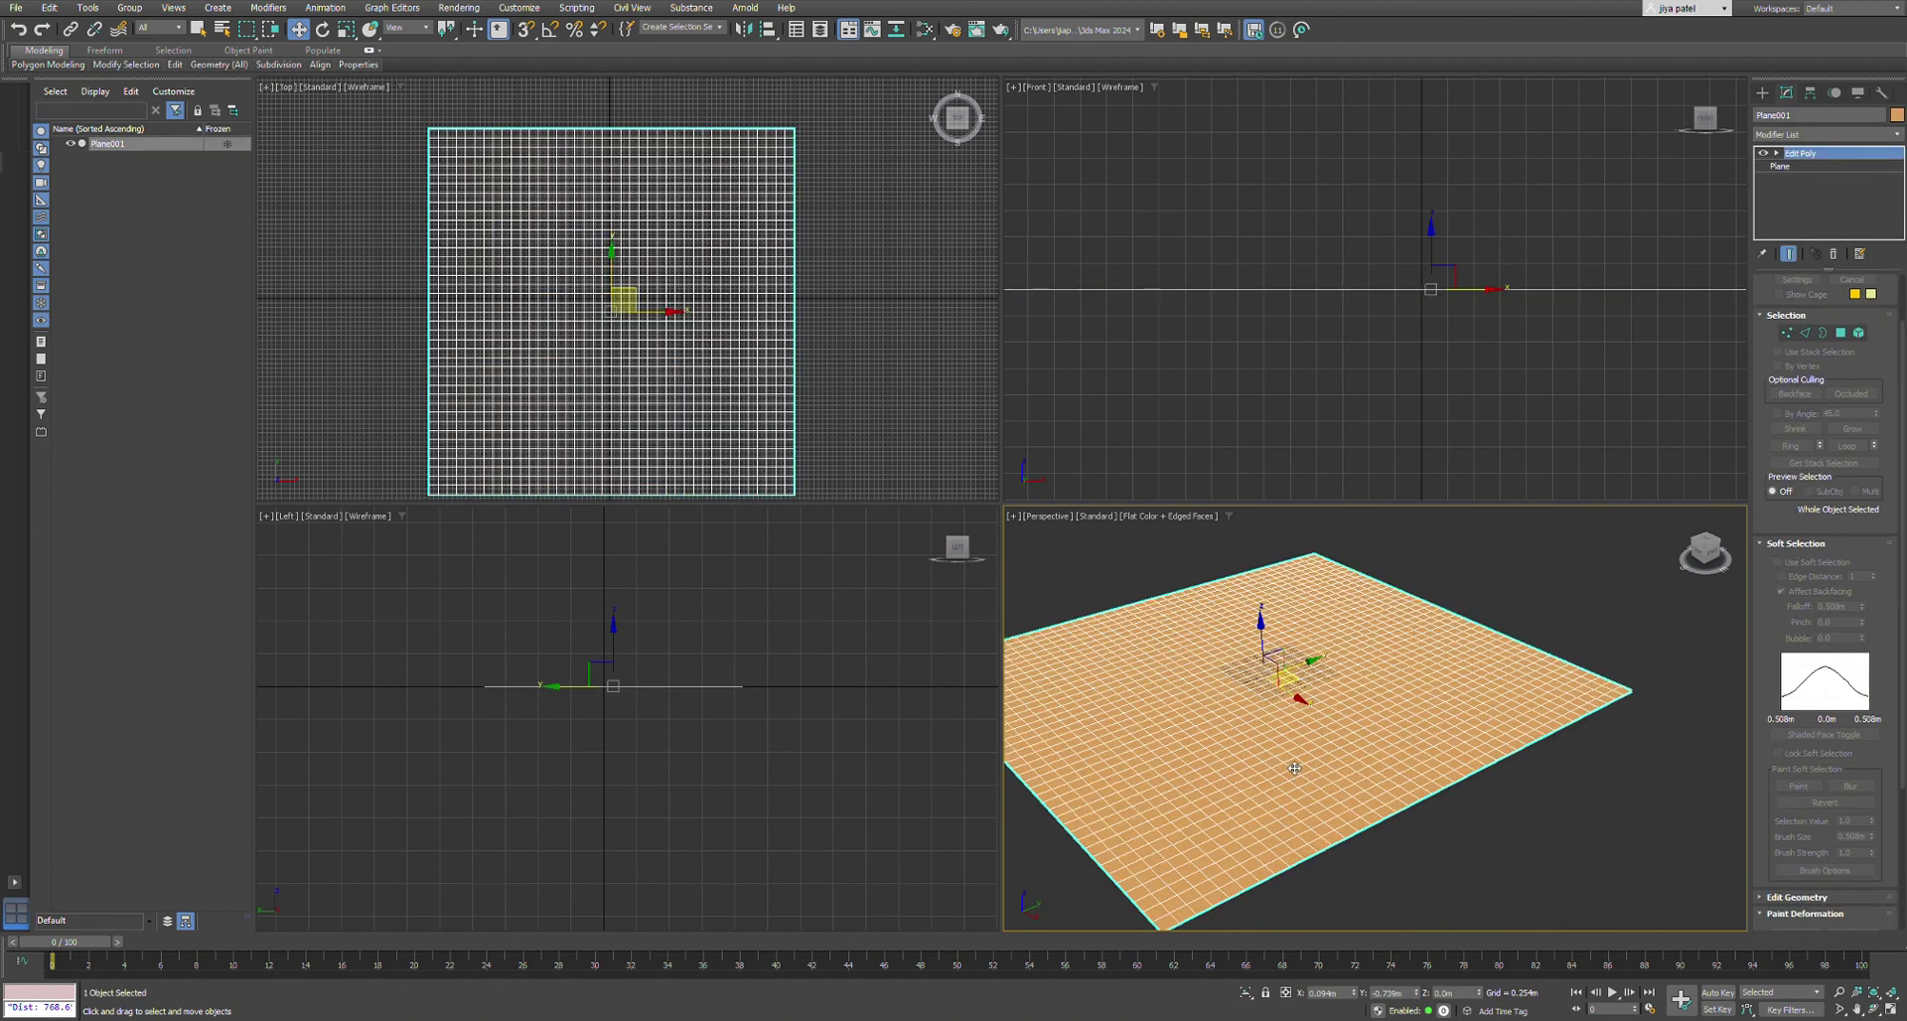
scroll(1294, 767, "up", 2)
scroll(1389, 730, "up", 2)
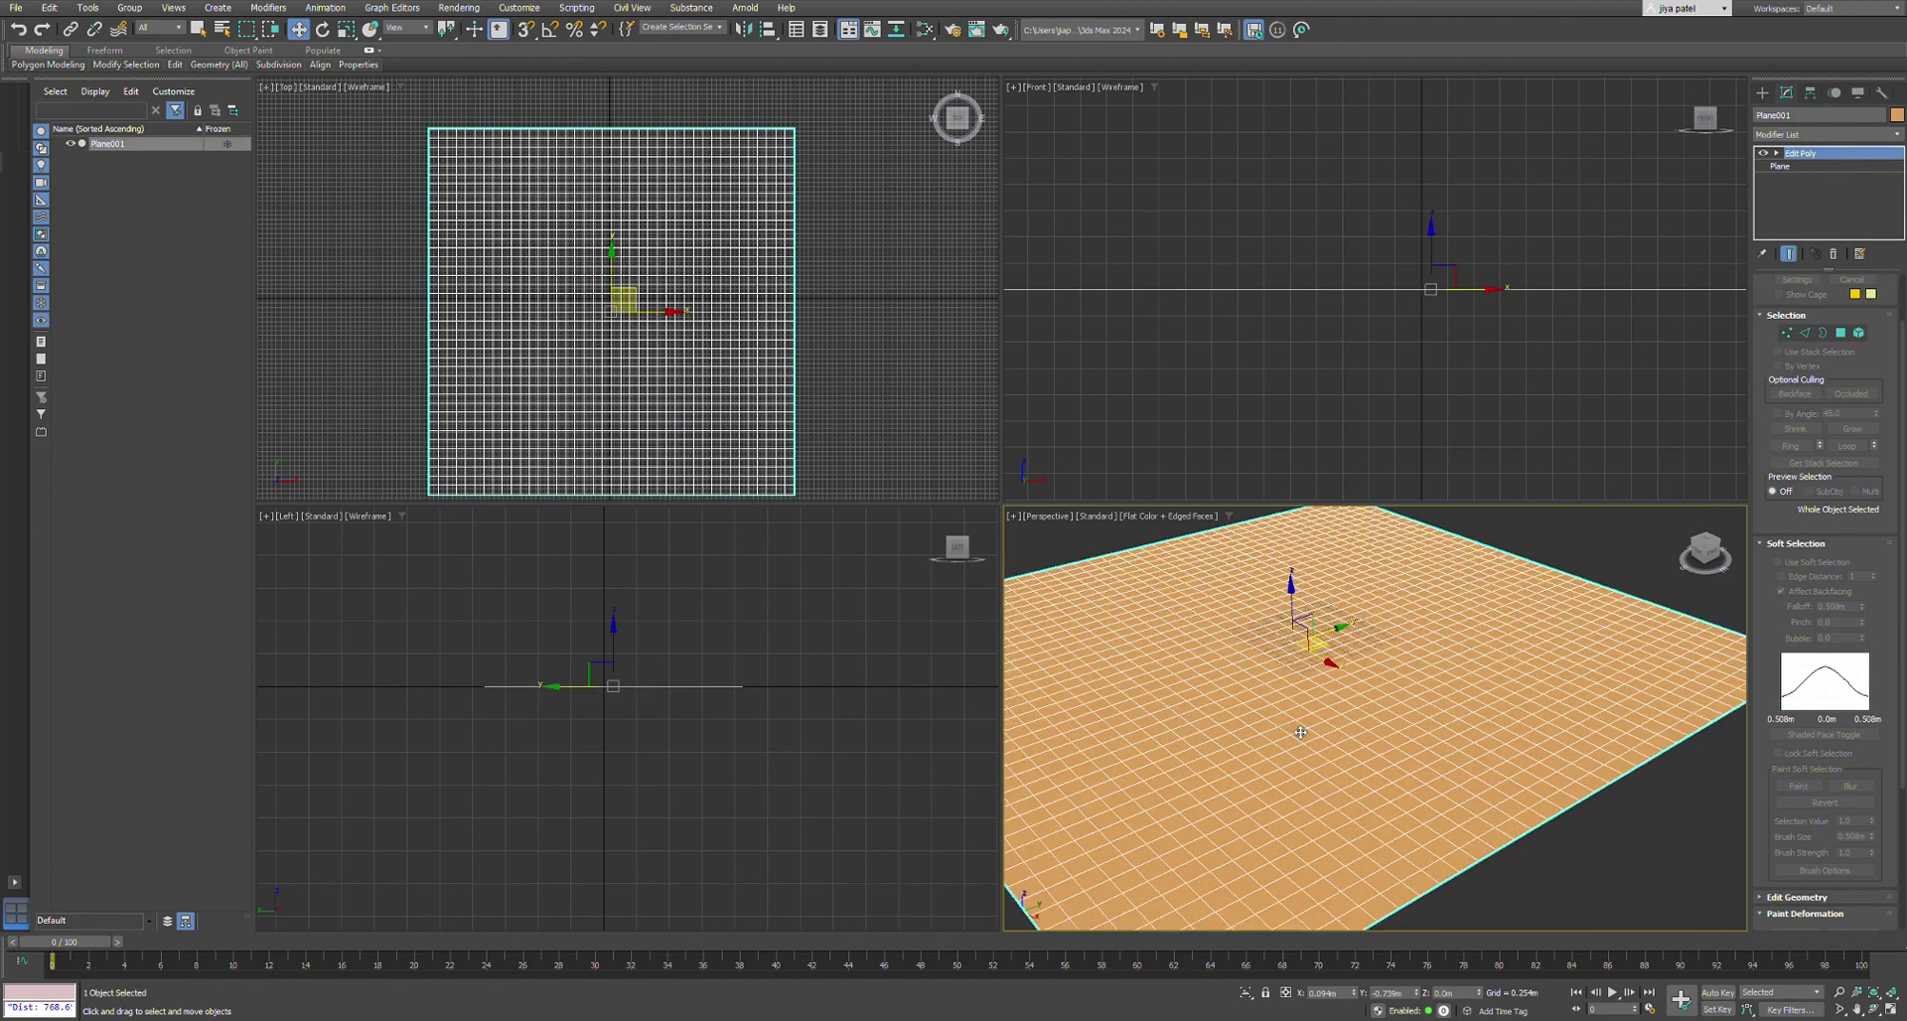
- Switch Edit Poly to Vertex level and select a single vertex in the plane's lower-right quarter as seen from above
left_click(1775, 153)
left_click(1793, 167)
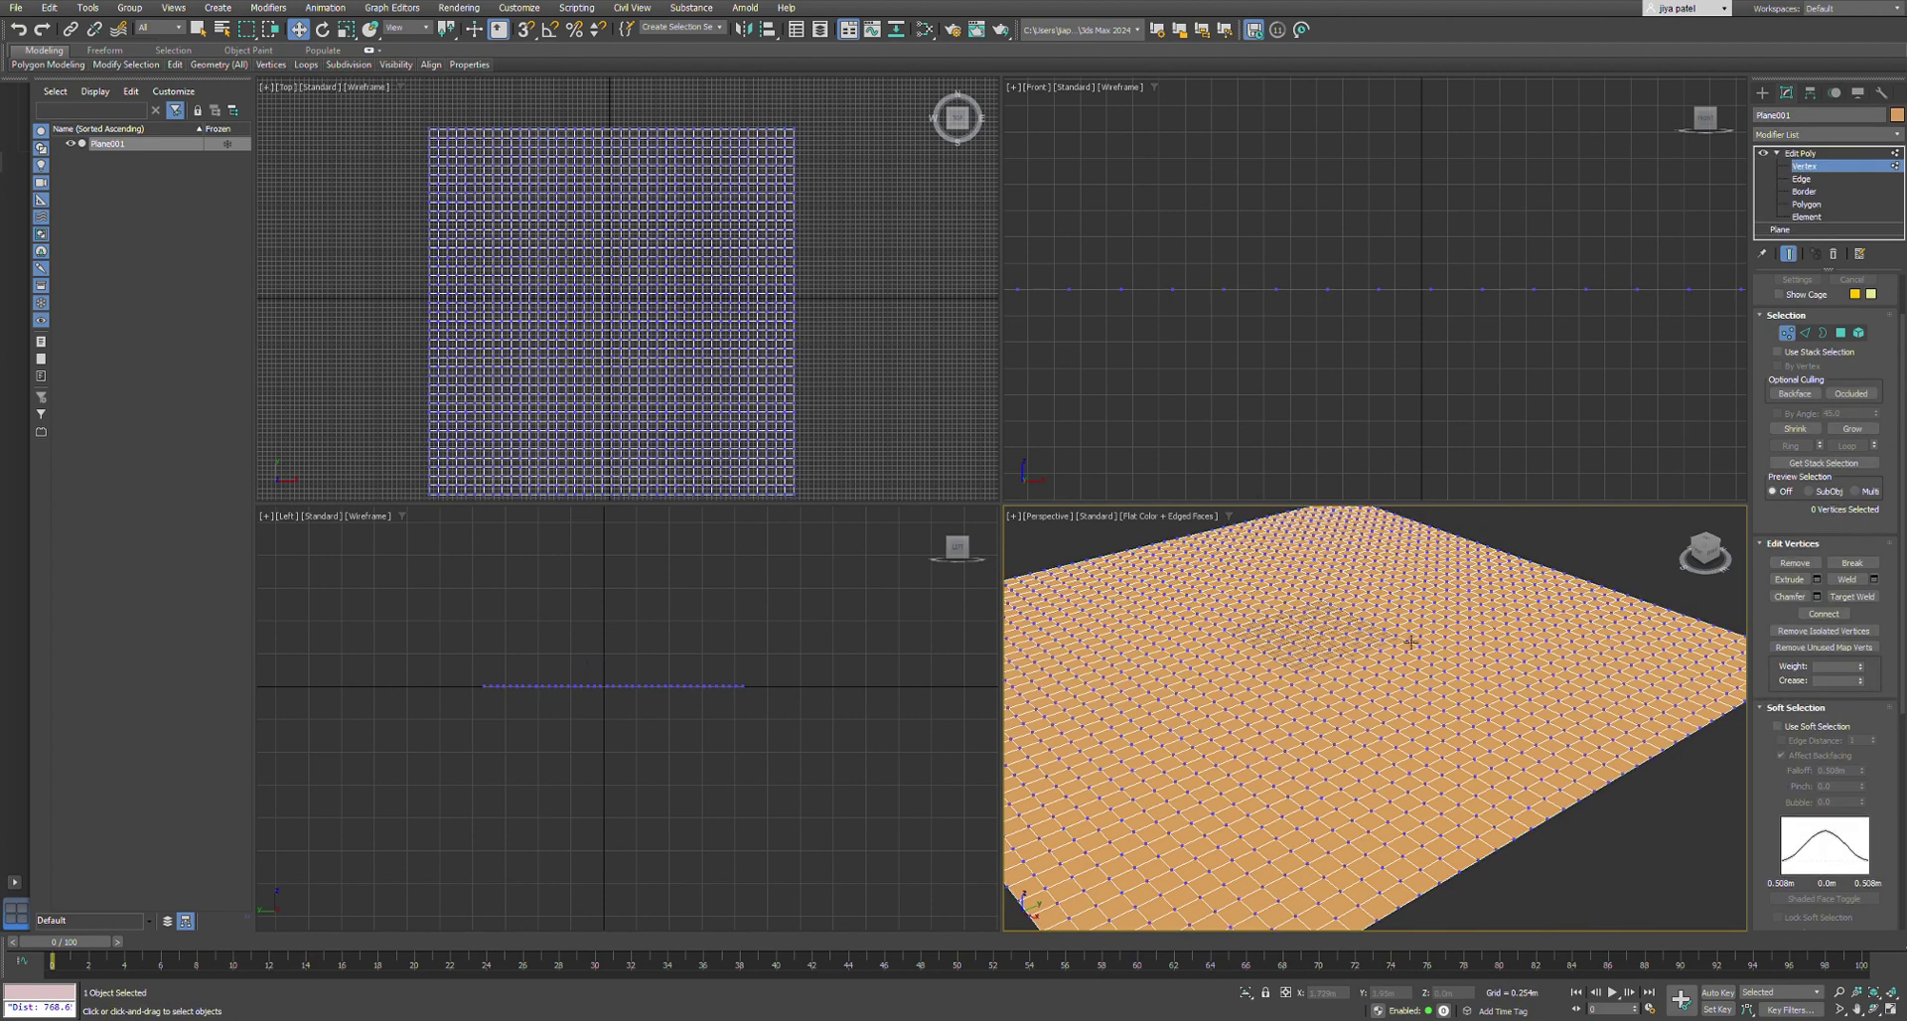
scroll(1410, 794, "down", 3)
scroll(1413, 704, "up", 4)
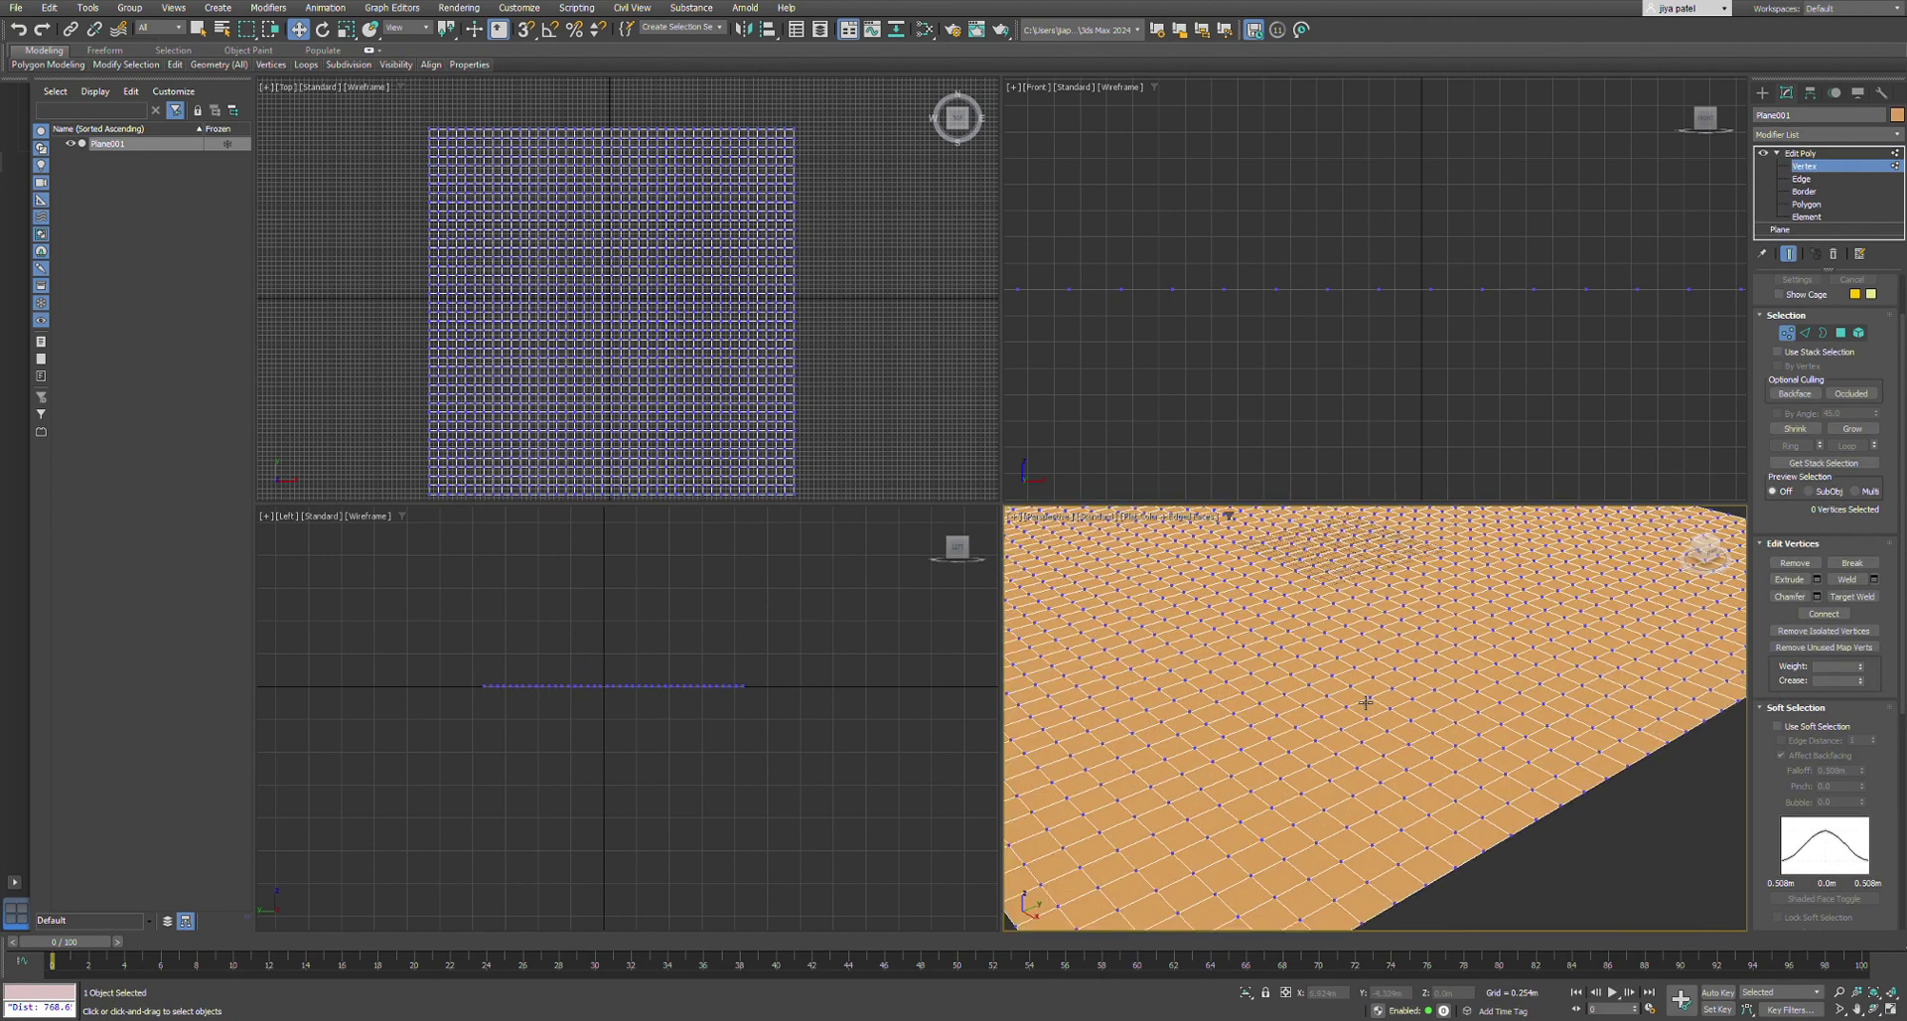
left_click(1395, 668)
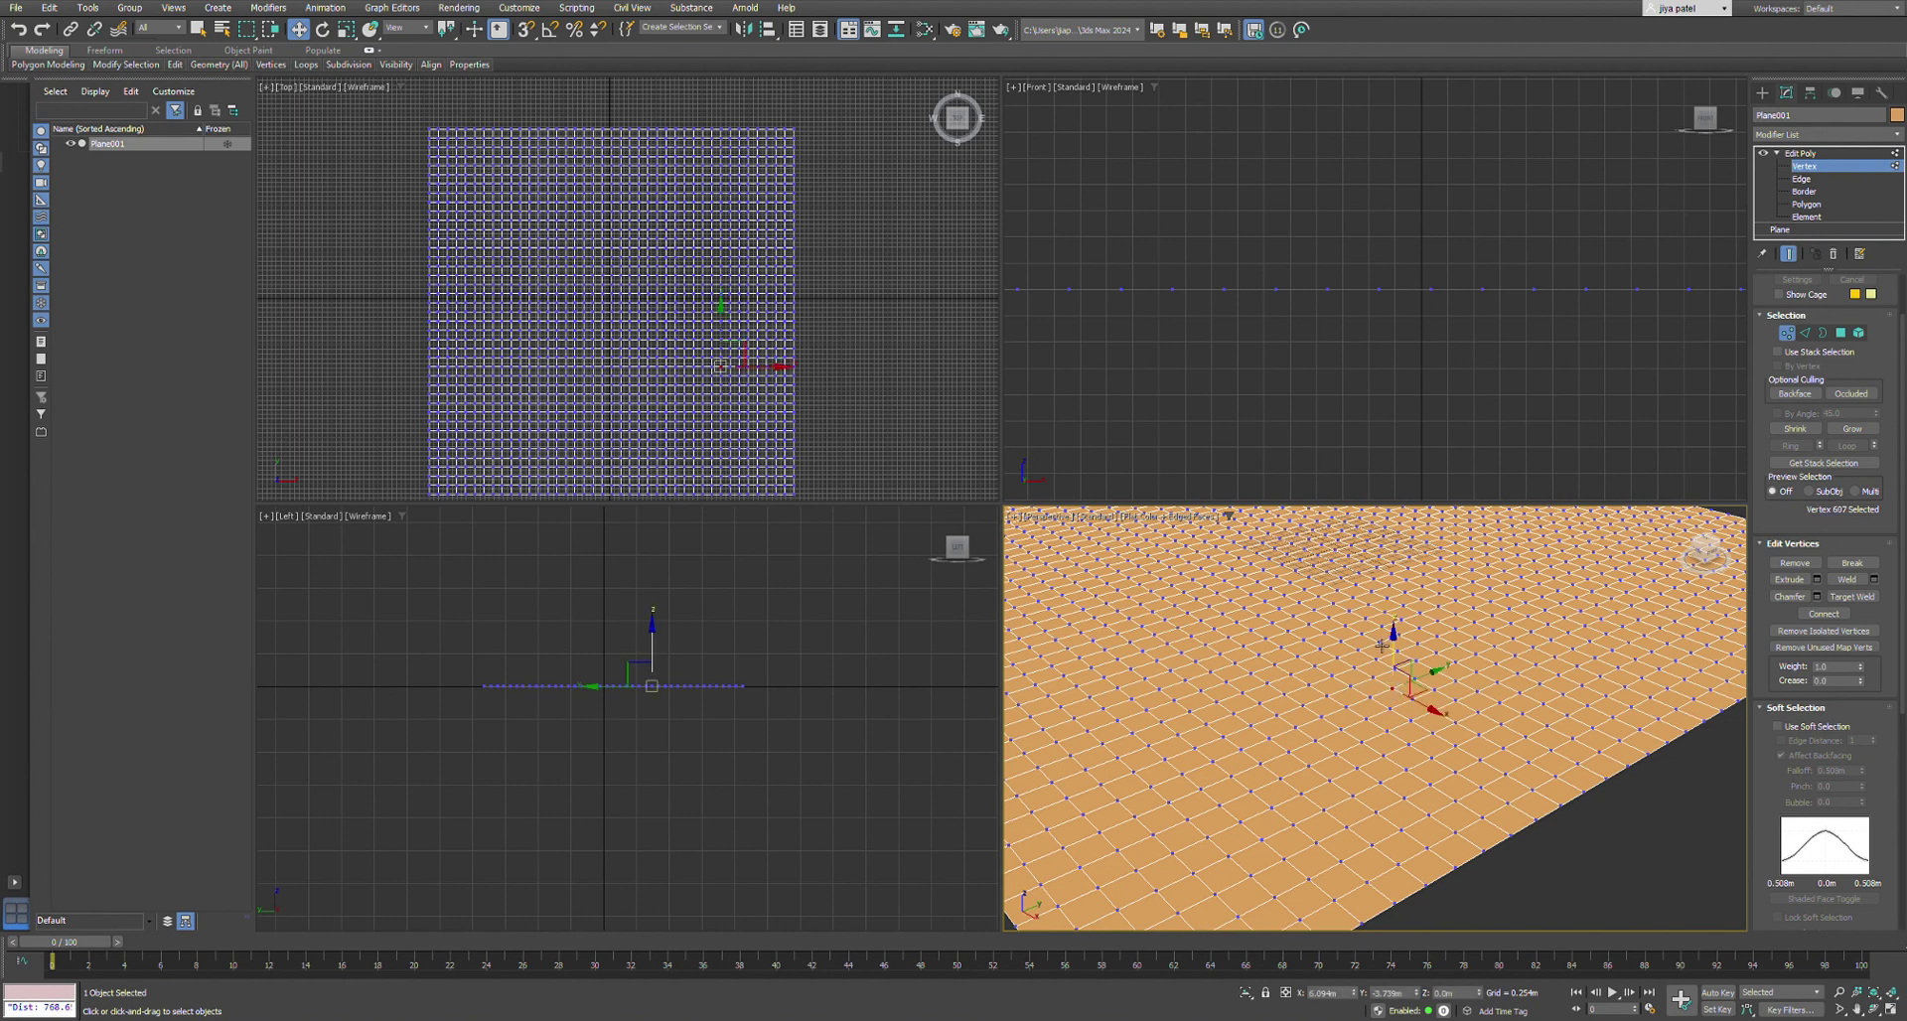
- Try raising the selected vertex about 1.5 m and a diagonally neighbouring vertex along Z without soft selection
left_click_drag(1396, 632, 1399, 622)
middle_click_drag(1398, 622, 1430, 642, "alt")
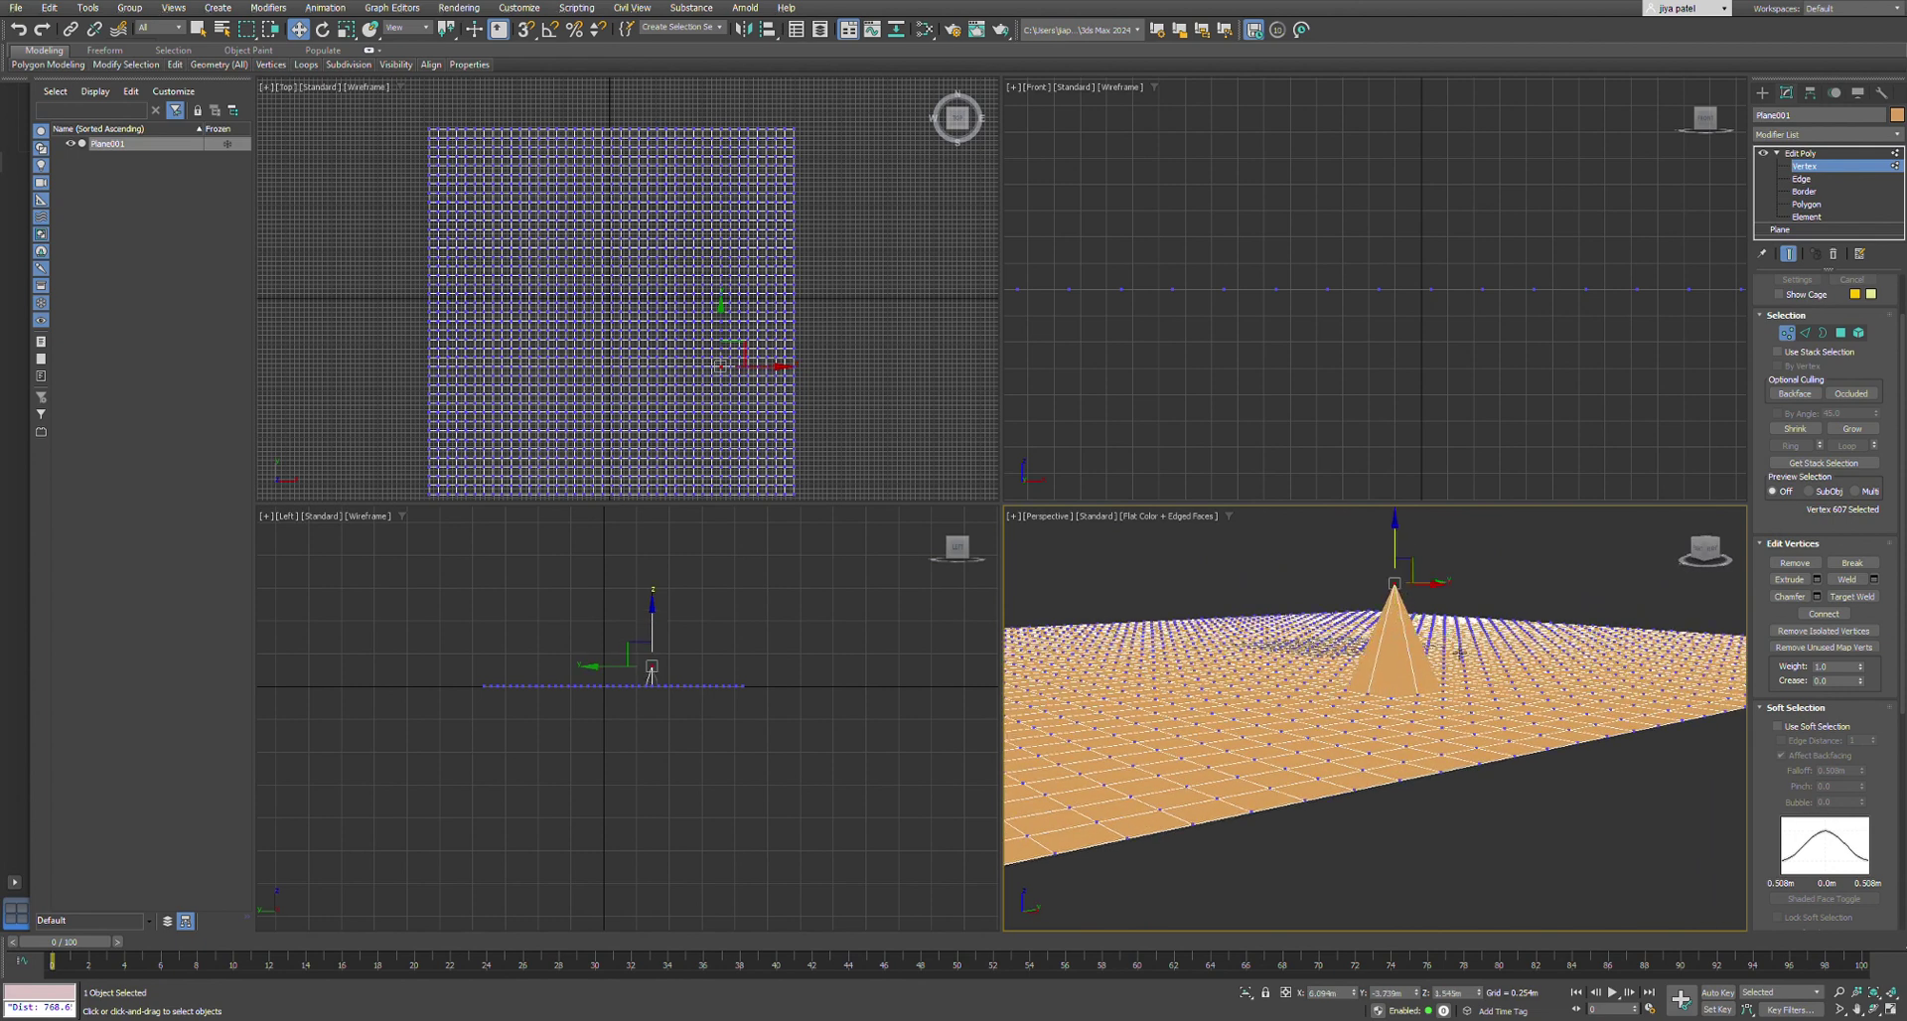
middle_click_drag(1462, 711, 1458, 668, "alt")
left_click(1449, 691)
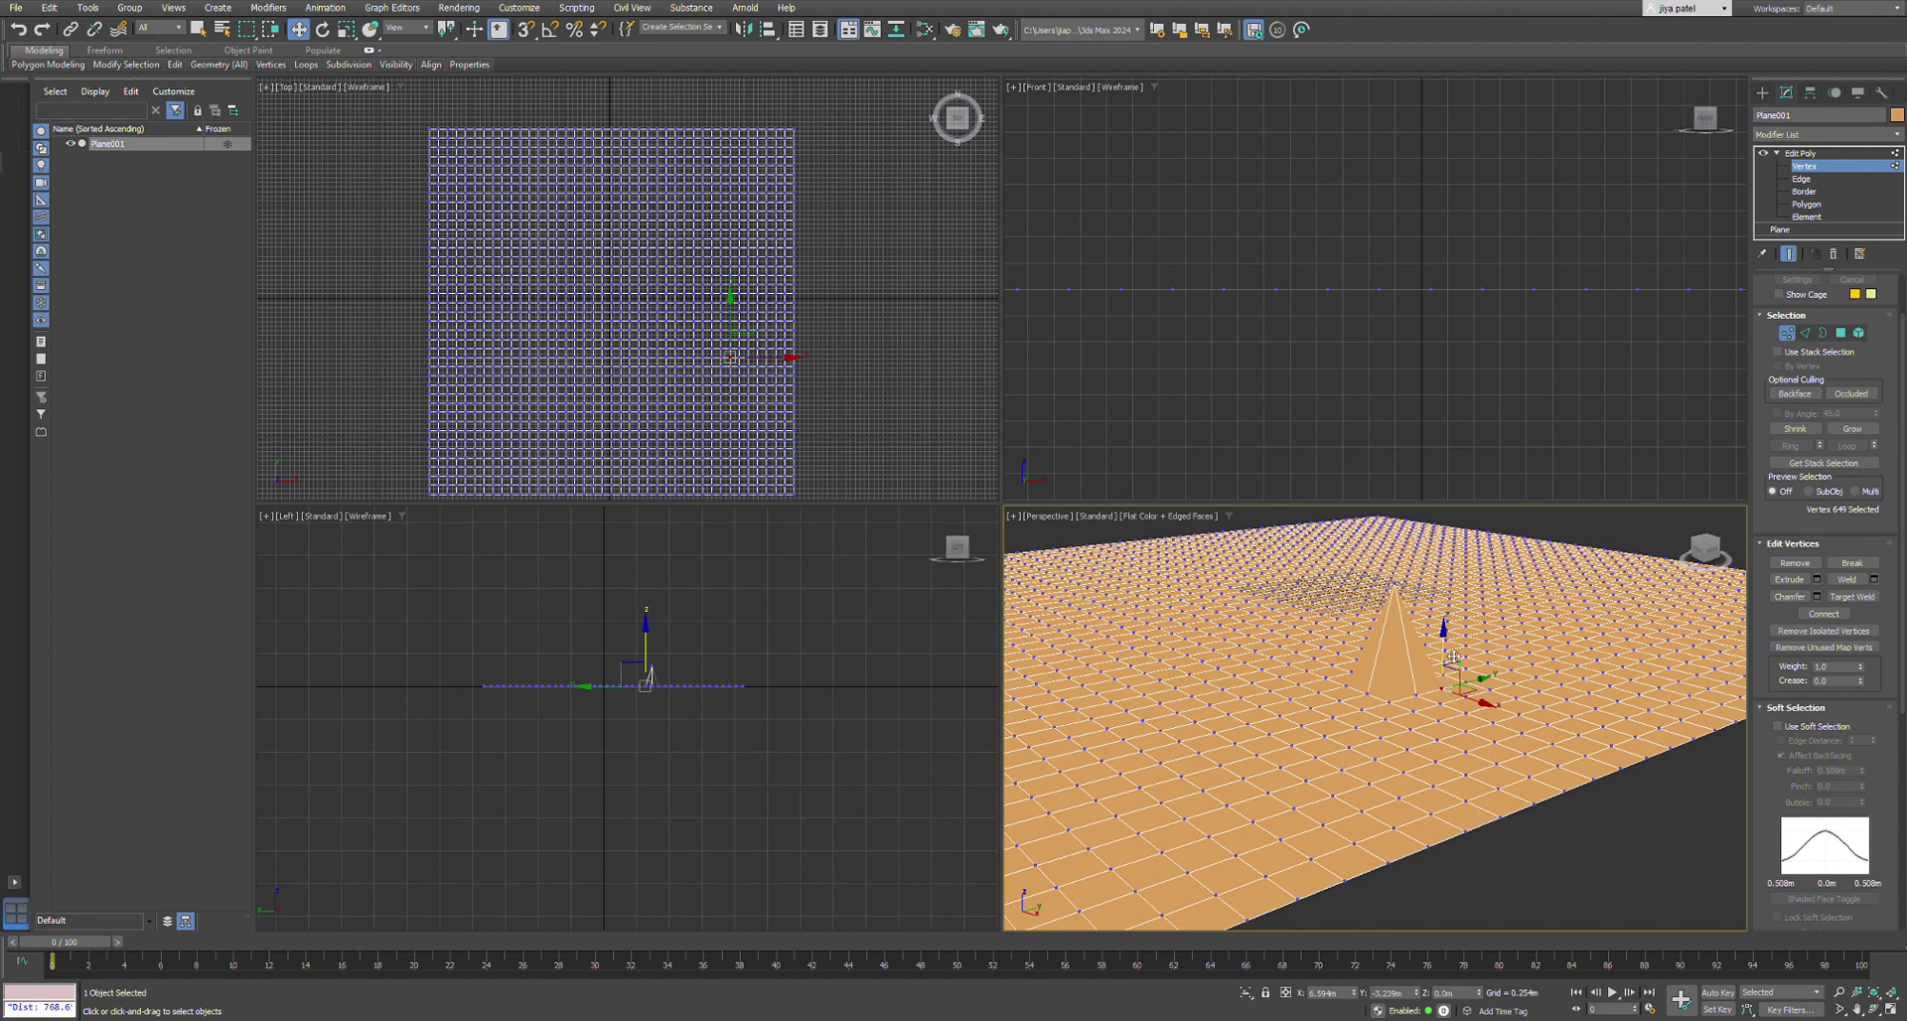
left_click_drag(1453, 657, 1461, 591)
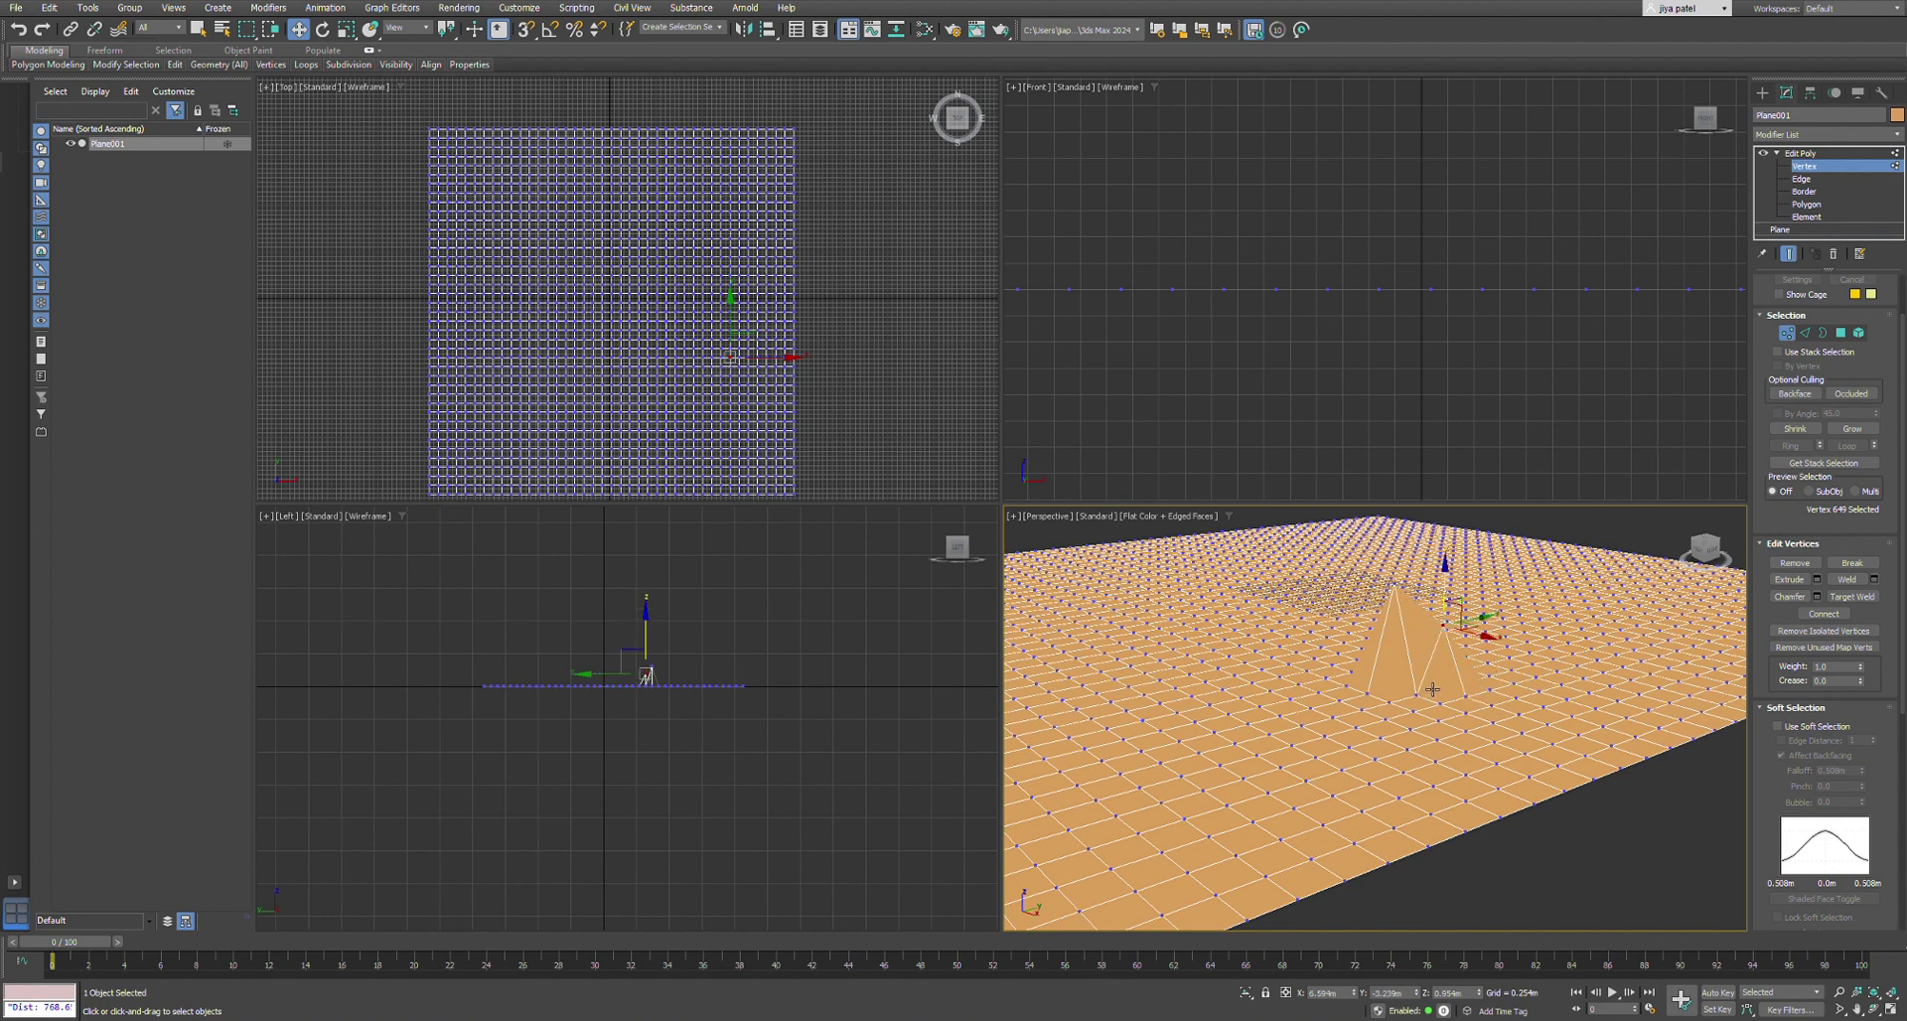
key("ctrl+z")
key("ctrl+z")
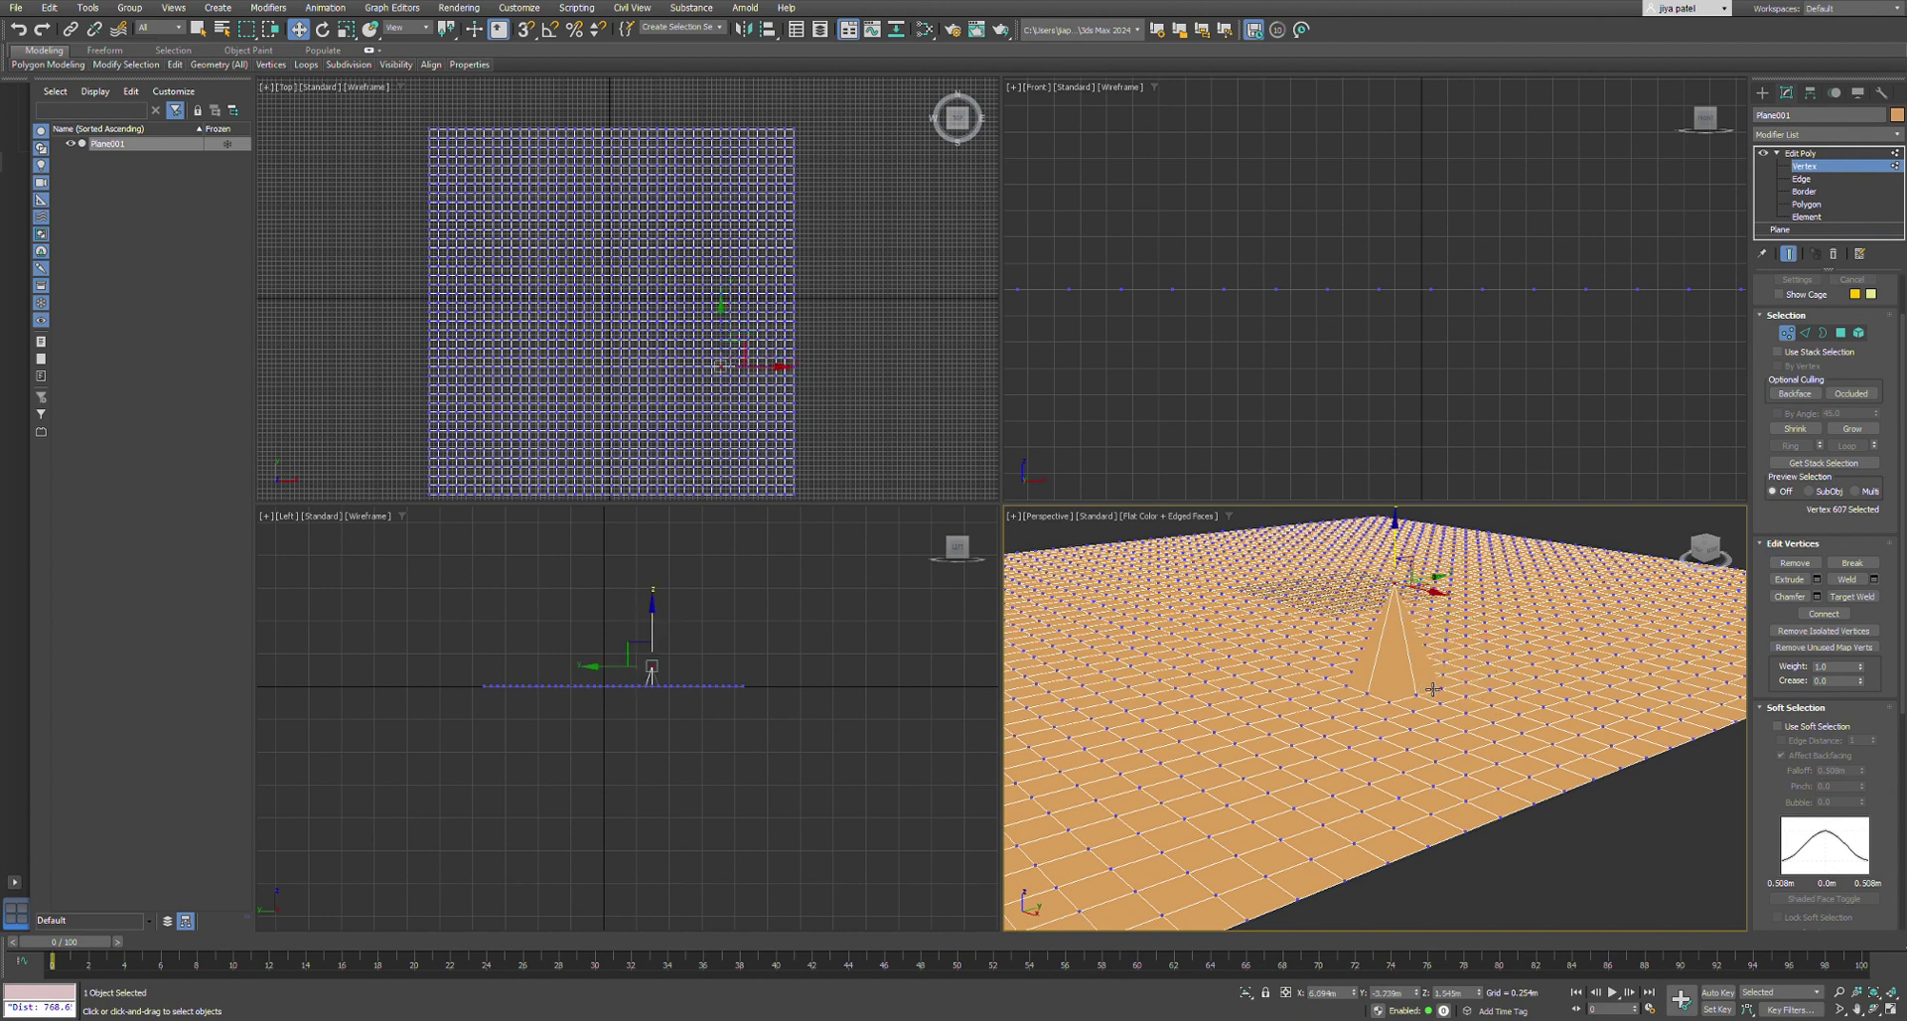
key("ctrl+z")
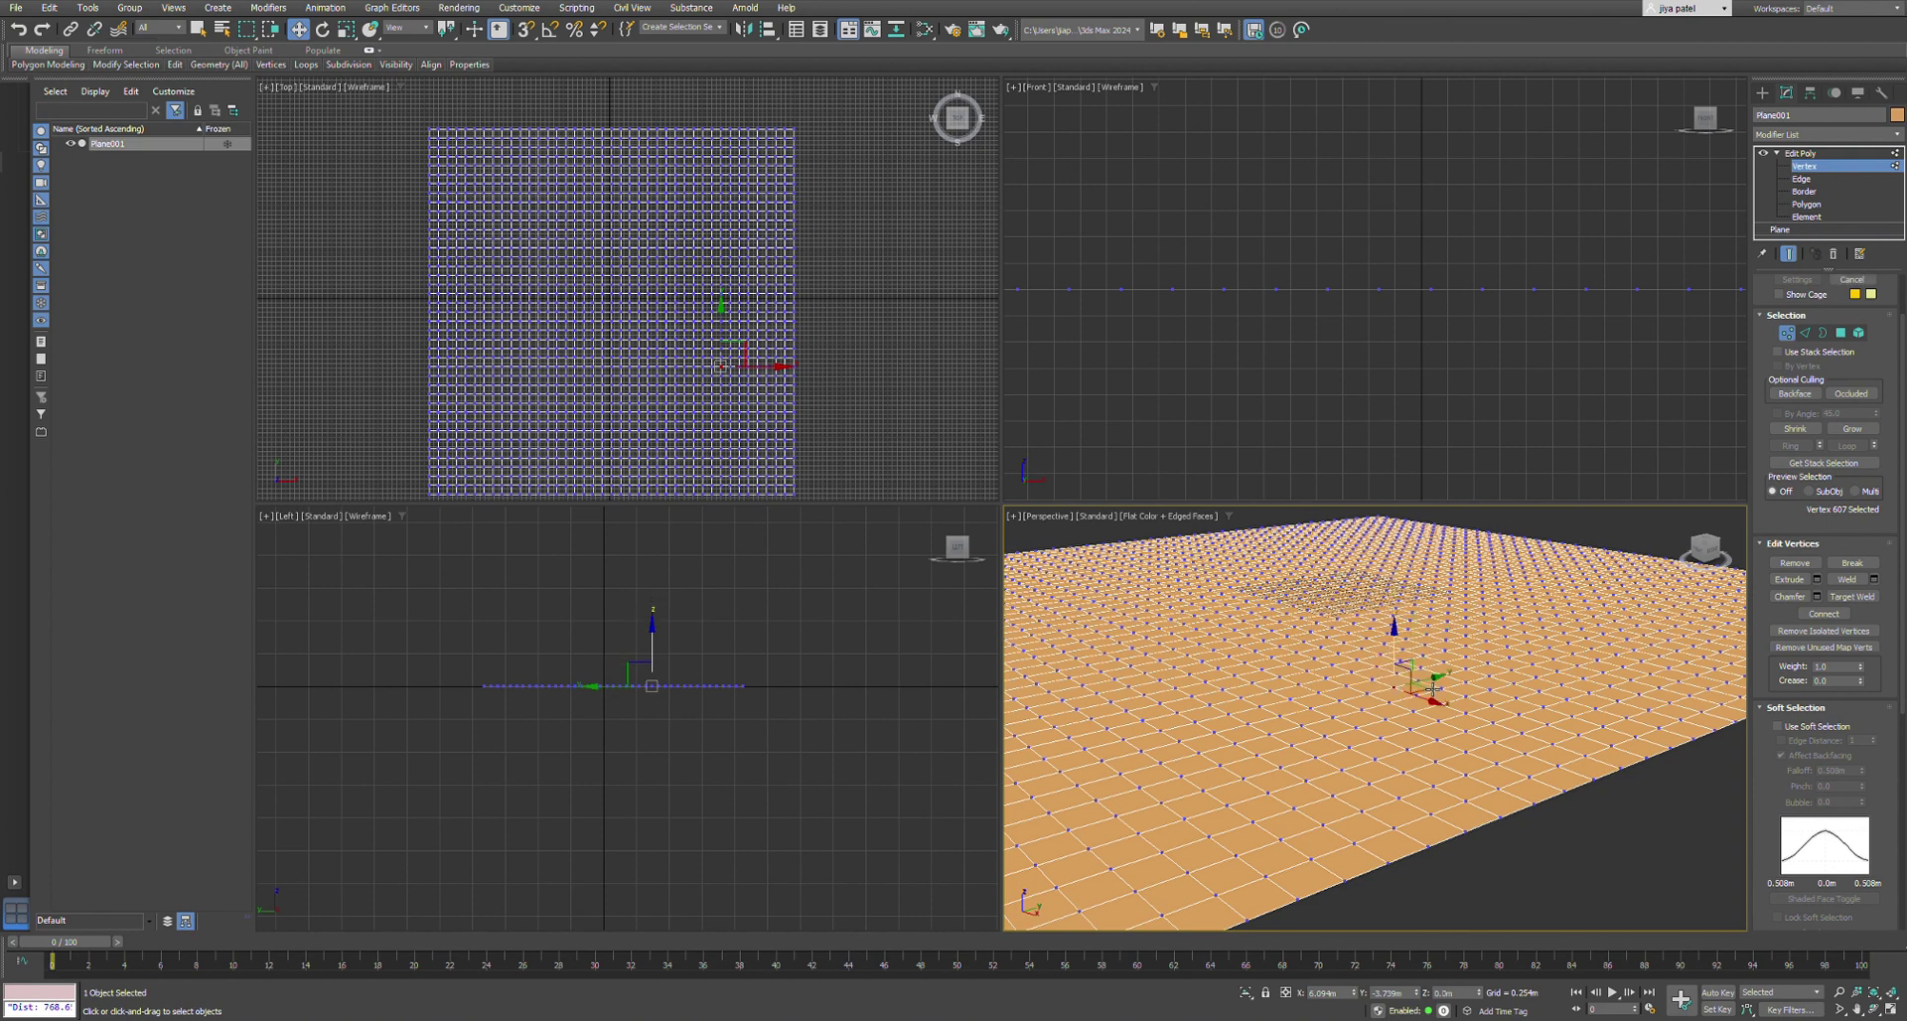
- Enable Soft Selection for the selected vertex and set its falloff to 1.377 m
middle_click_drag(1399, 679, 1356, 722, "alt")
scroll(1357, 722, "down", 3)
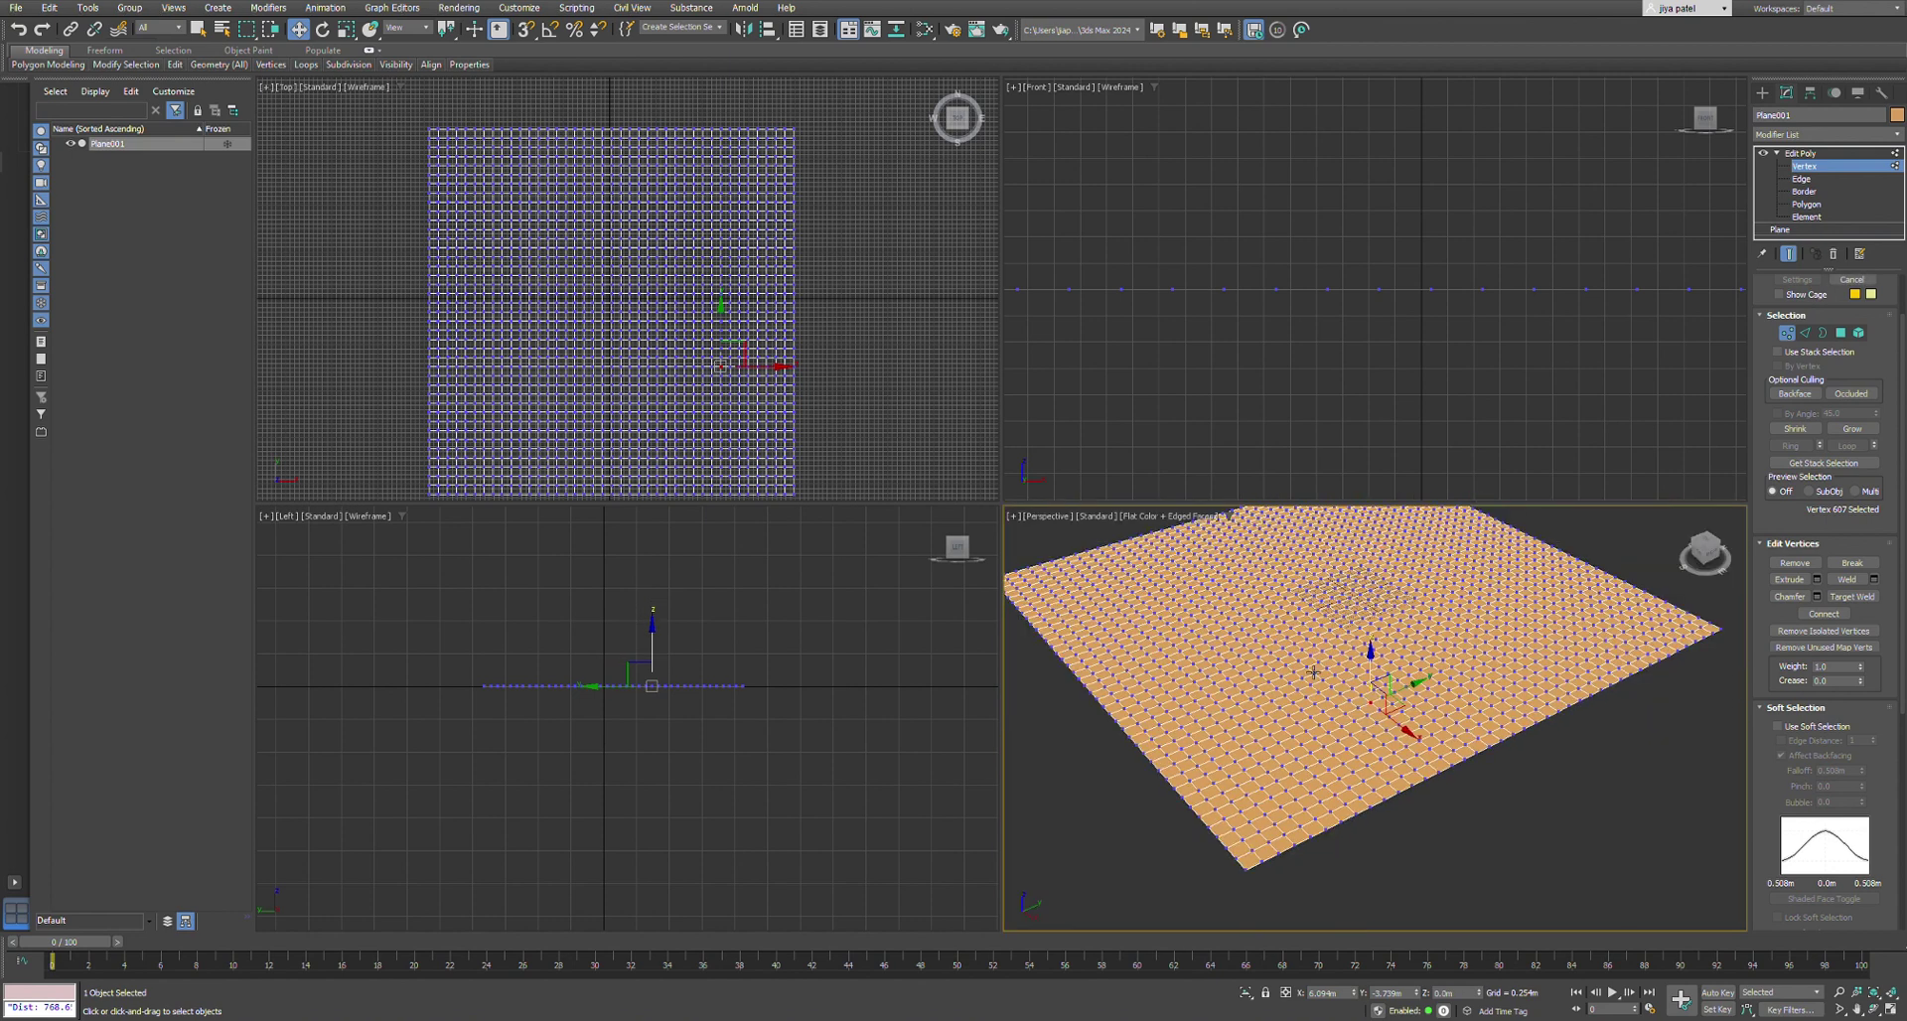
scroll(1314, 673, "up", 3)
left_click(1778, 727)
scroll(1380, 743, "down", 3)
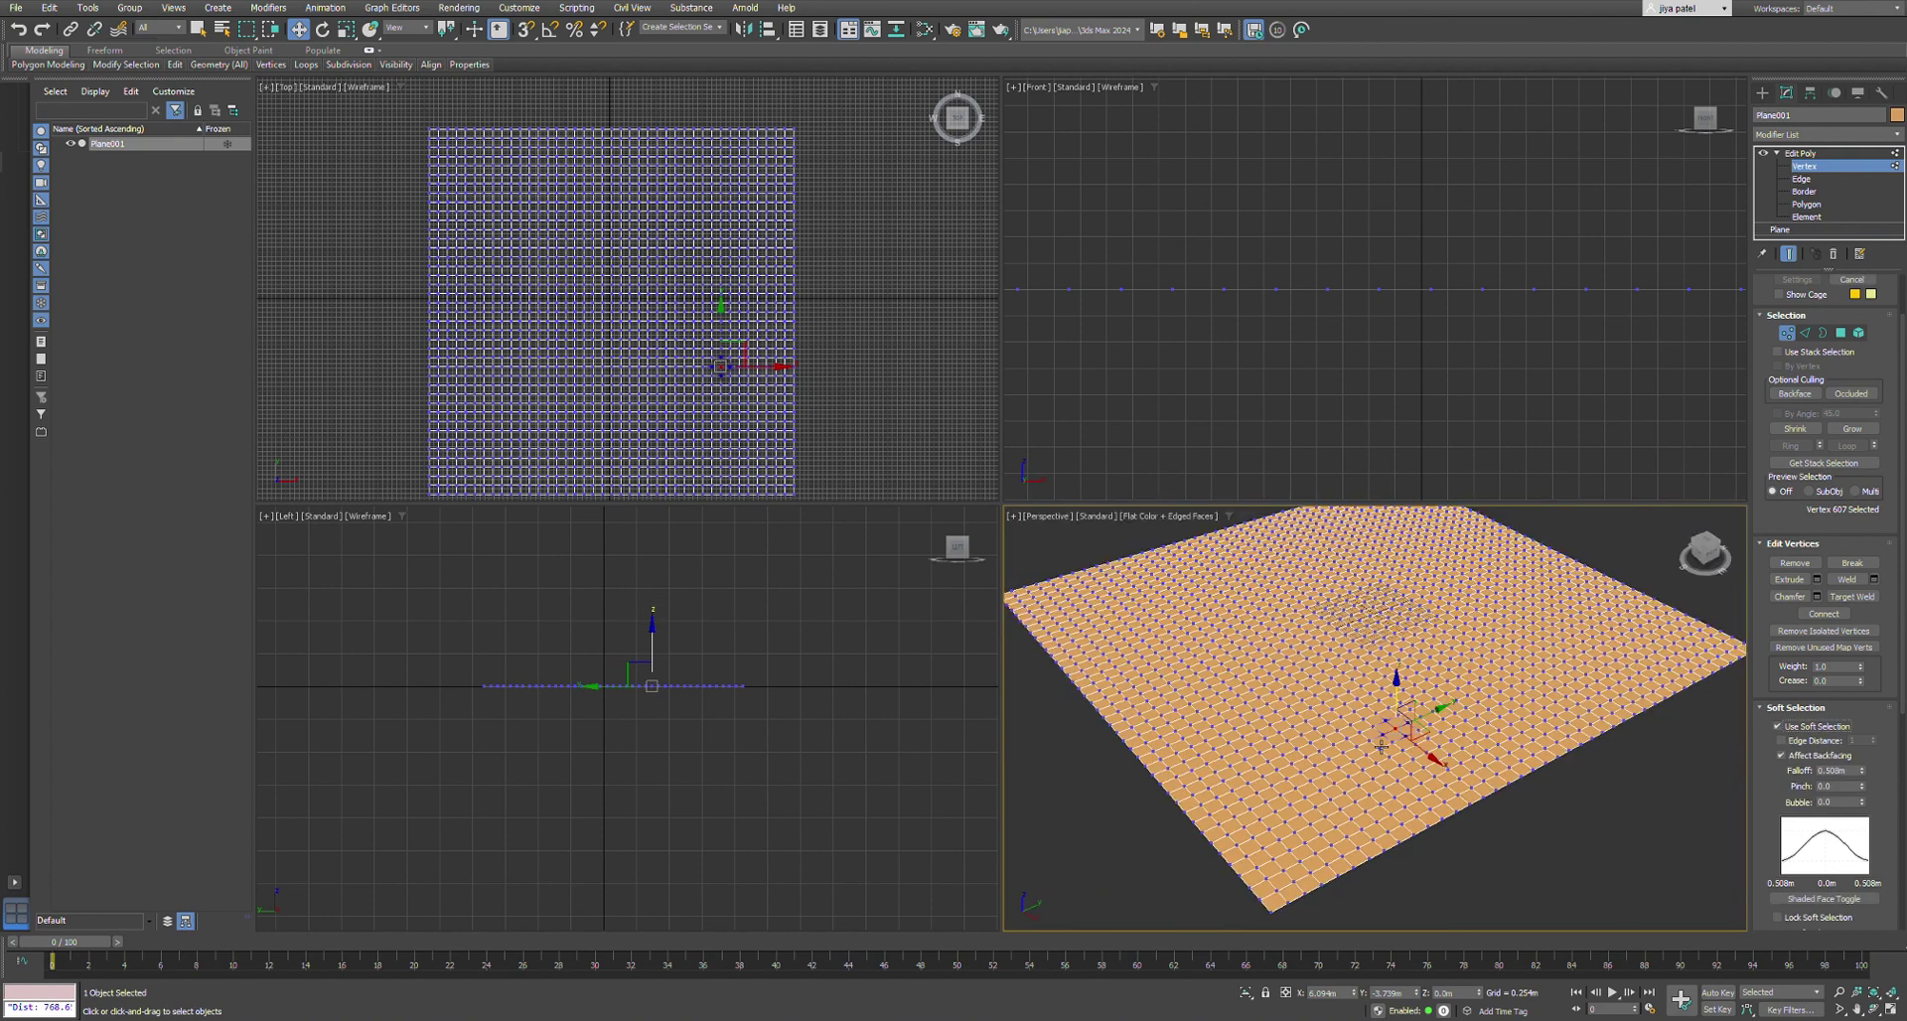
scroll(1409, 725, "up", 5)
scroll(1429, 740, "down", 1)
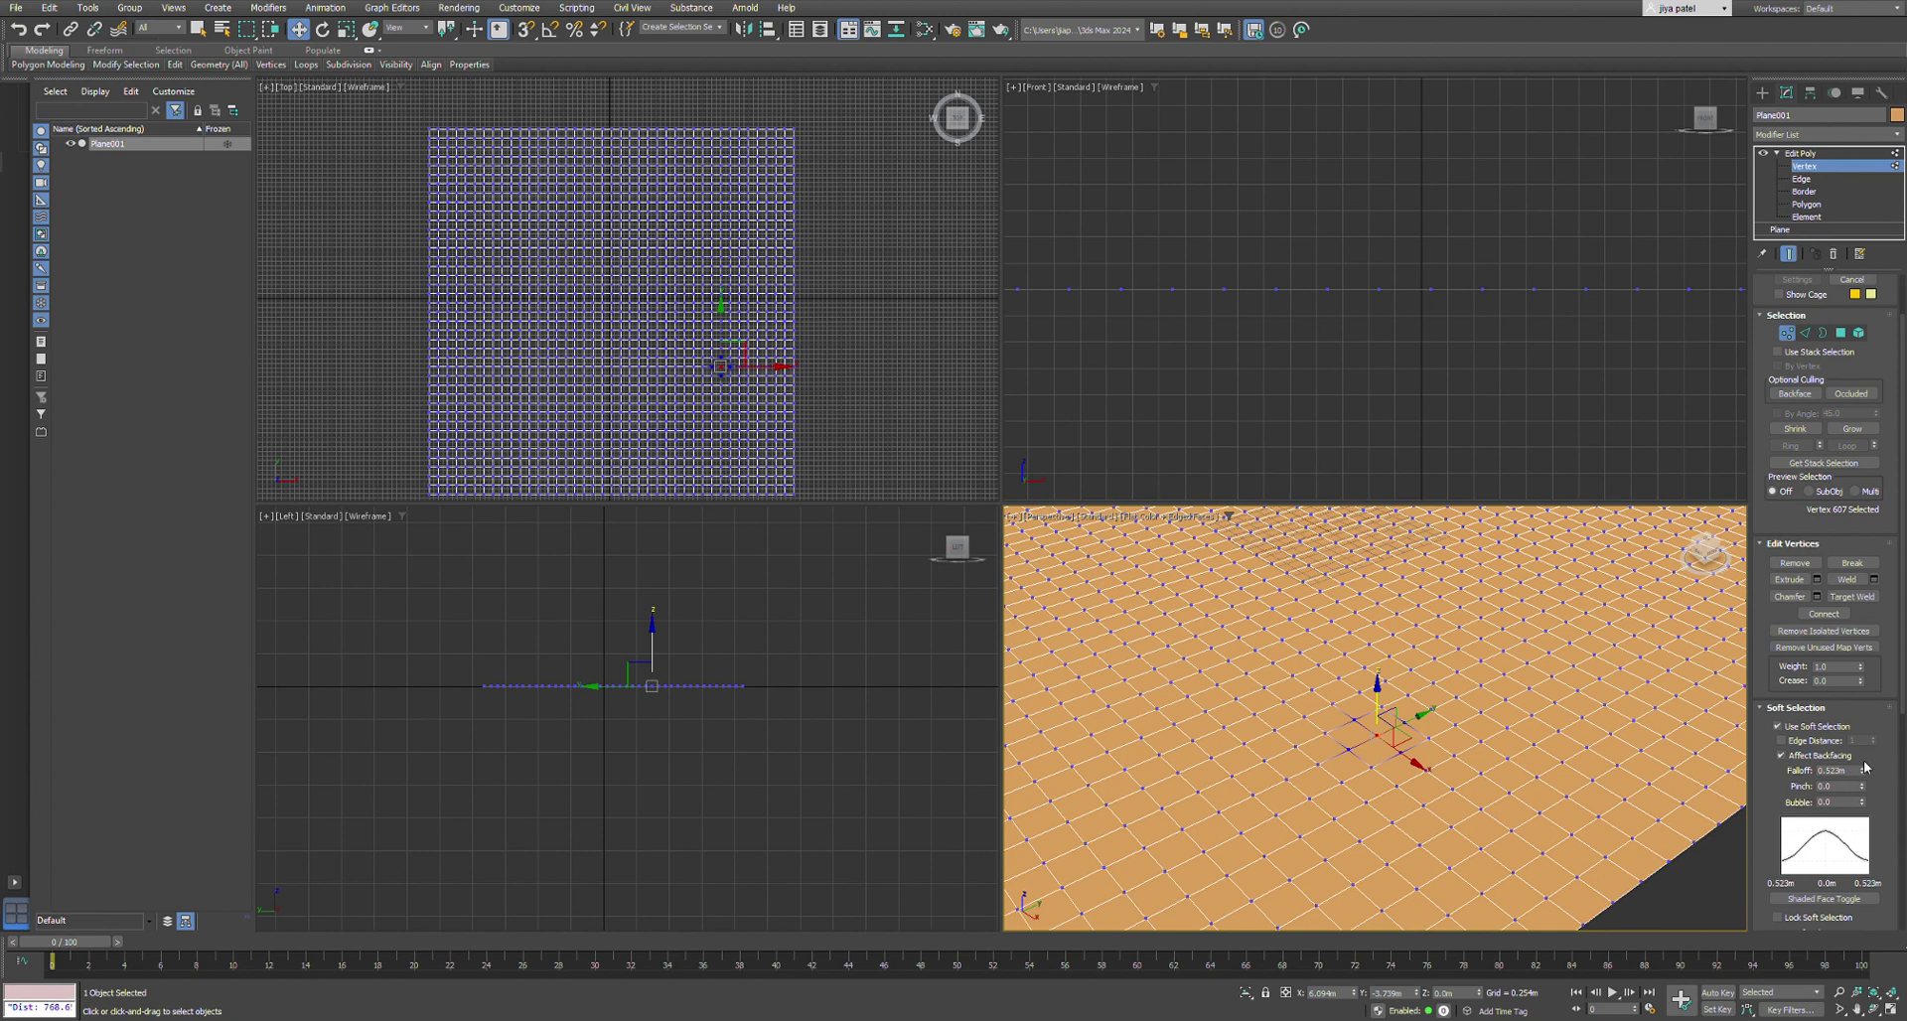
left_click_drag(1863, 770, 1892, 658)
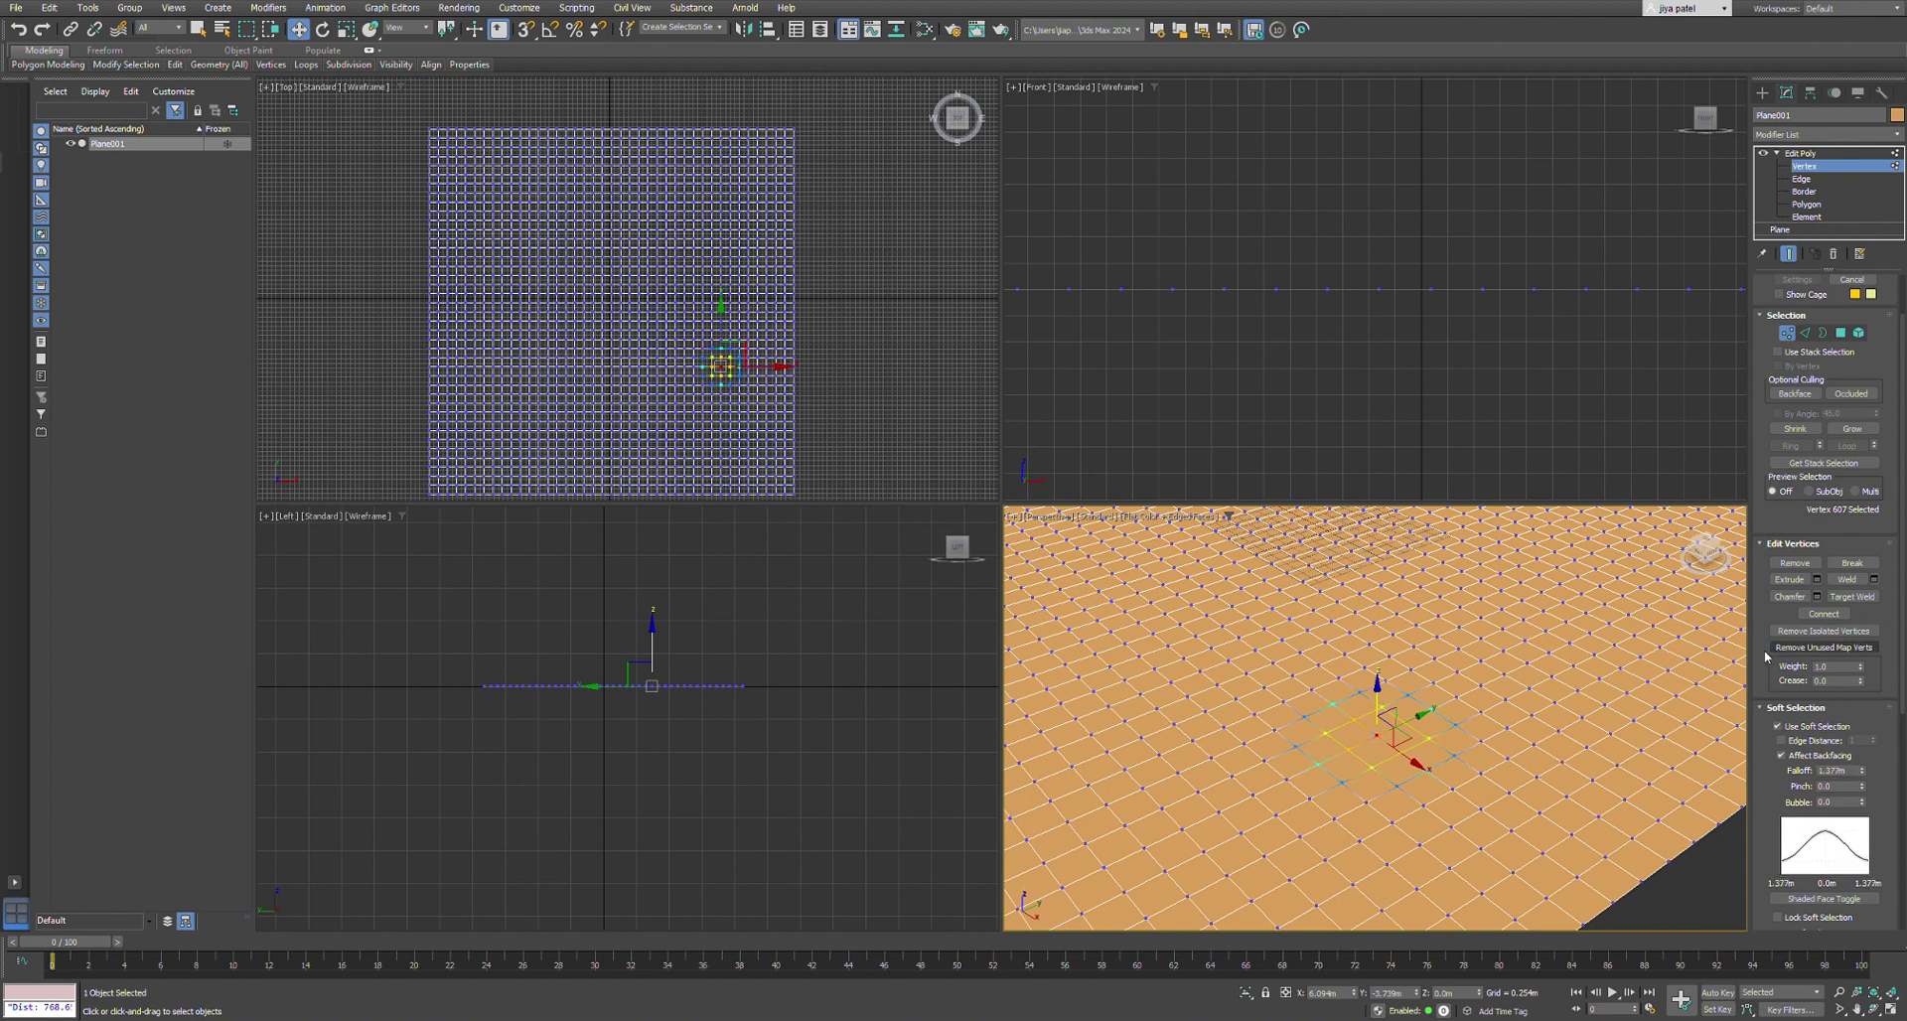
- Try raising the soft-selected vertex along Z with the 1.377 m falloff
middle_click_drag(1413, 795, 1397, 698, "alt")
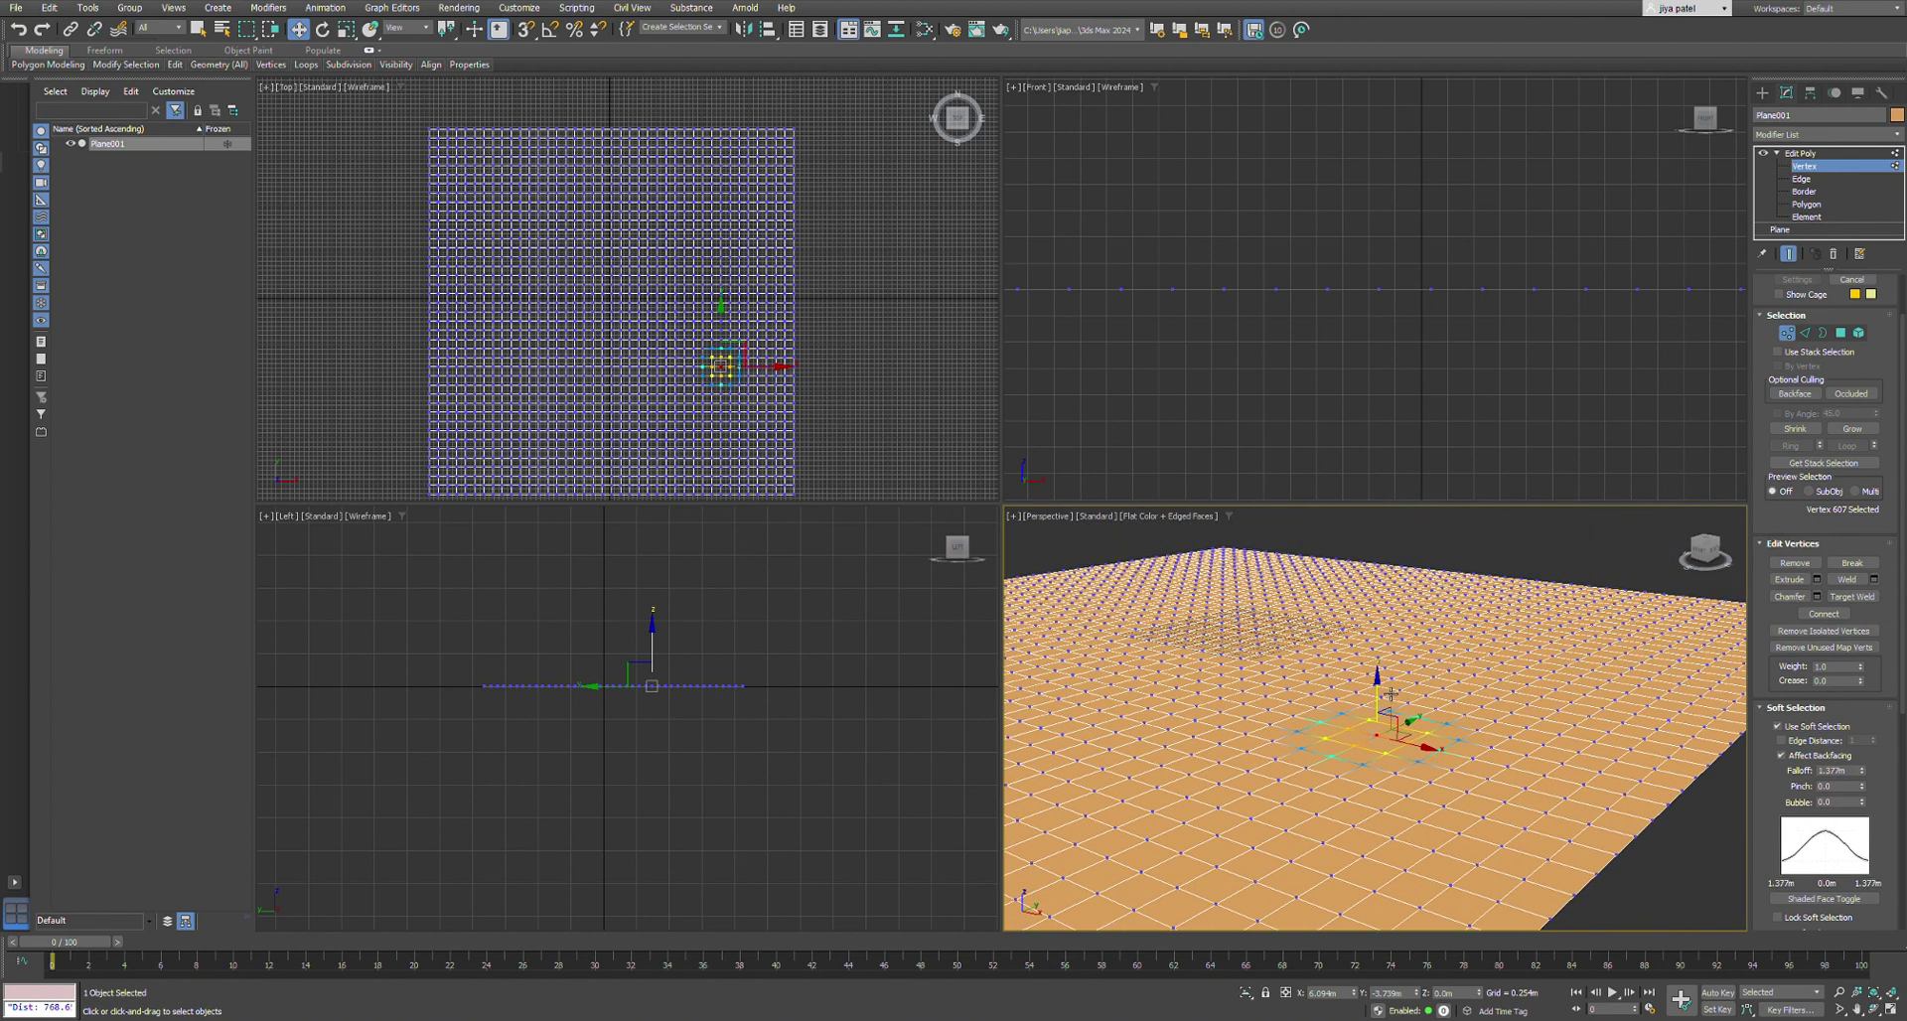
left_click_drag(1390, 692, 1385, 618)
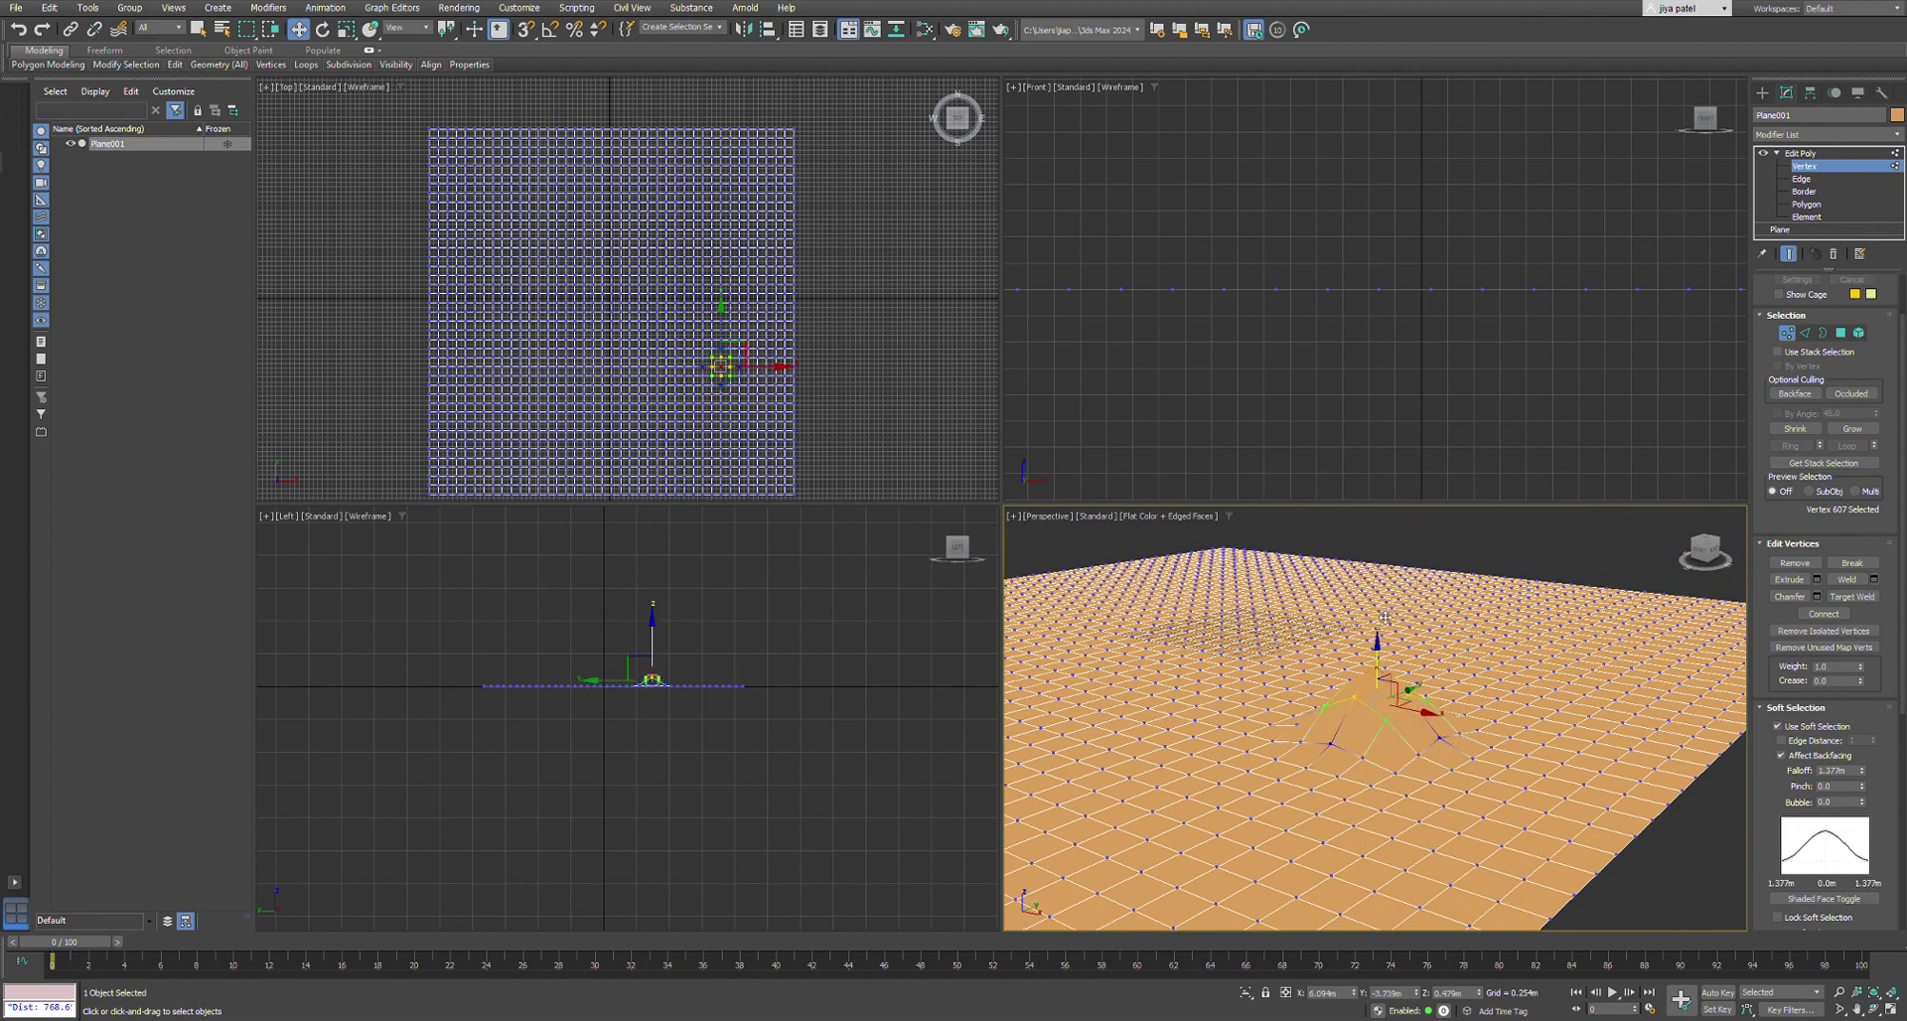
key("ctrl+z")
- Increase the soft selection falloff to 2.409 m
middle_click_drag(1646, 783, 1339, 783, "alt")
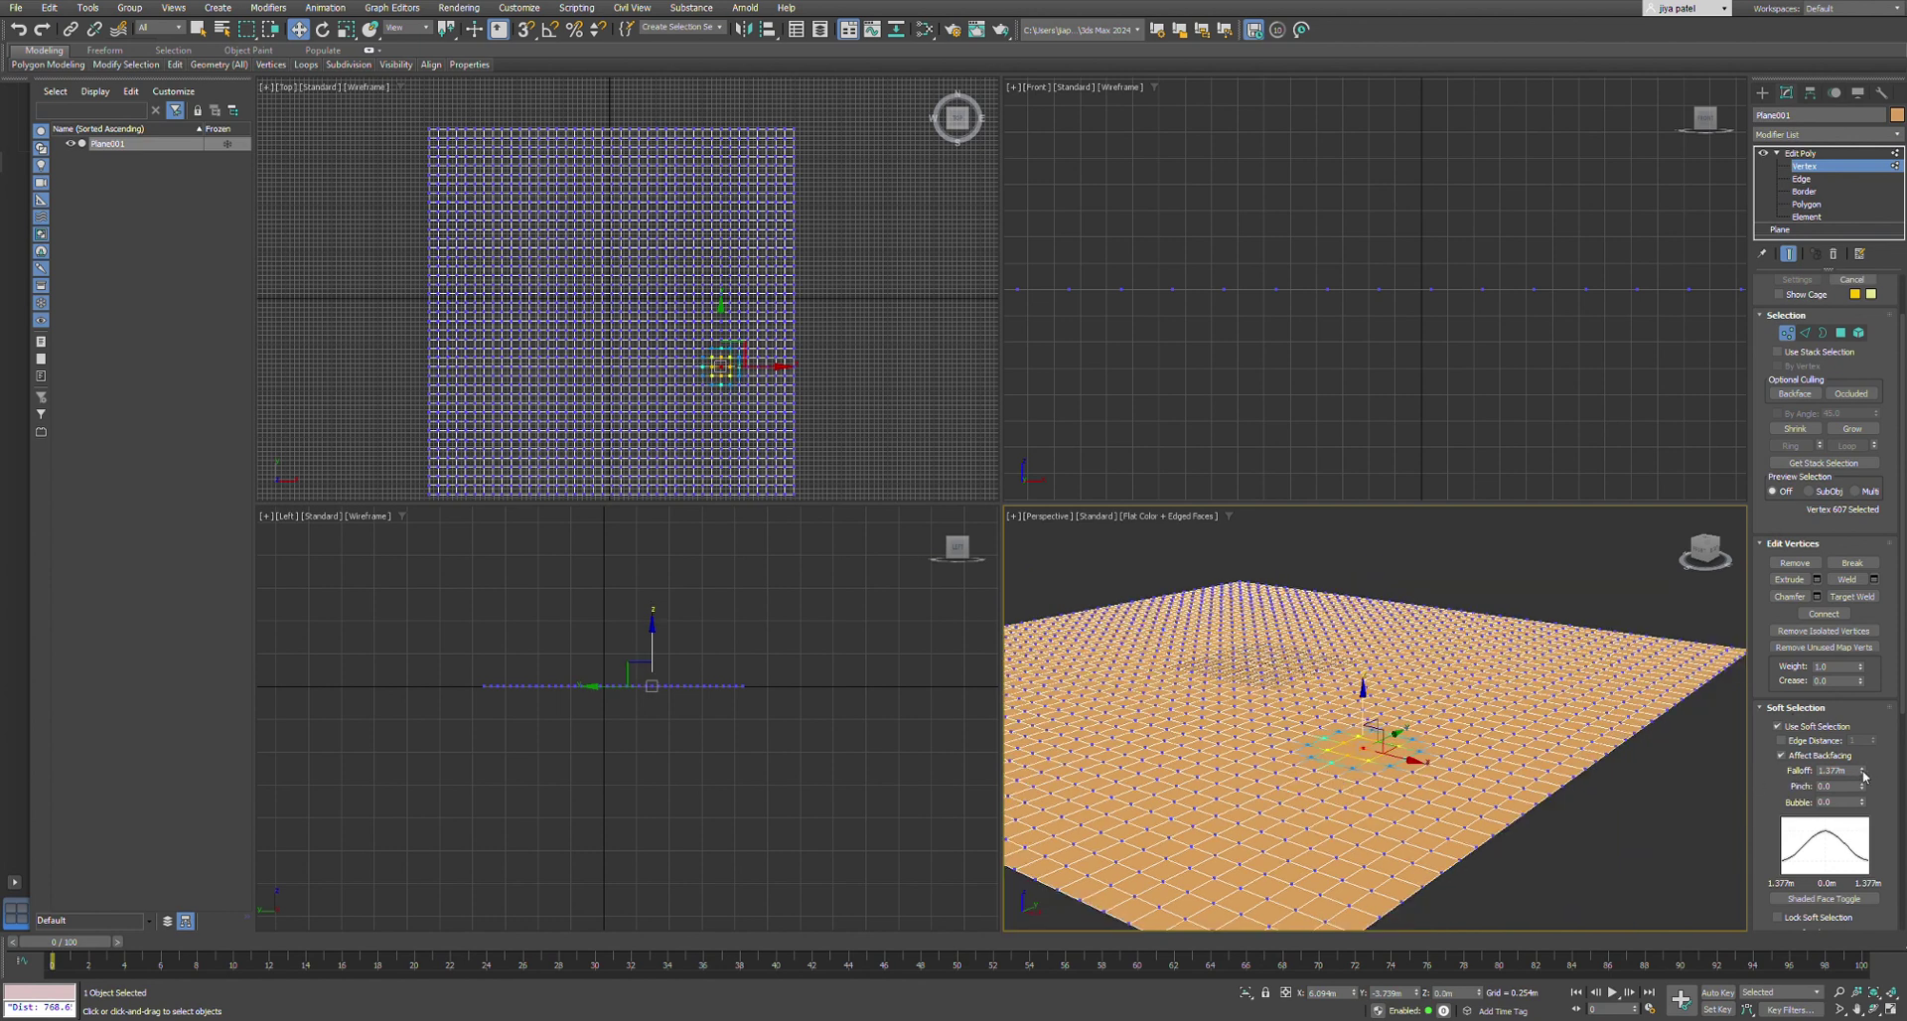
left_click_drag(1862, 777, 1863, 734)
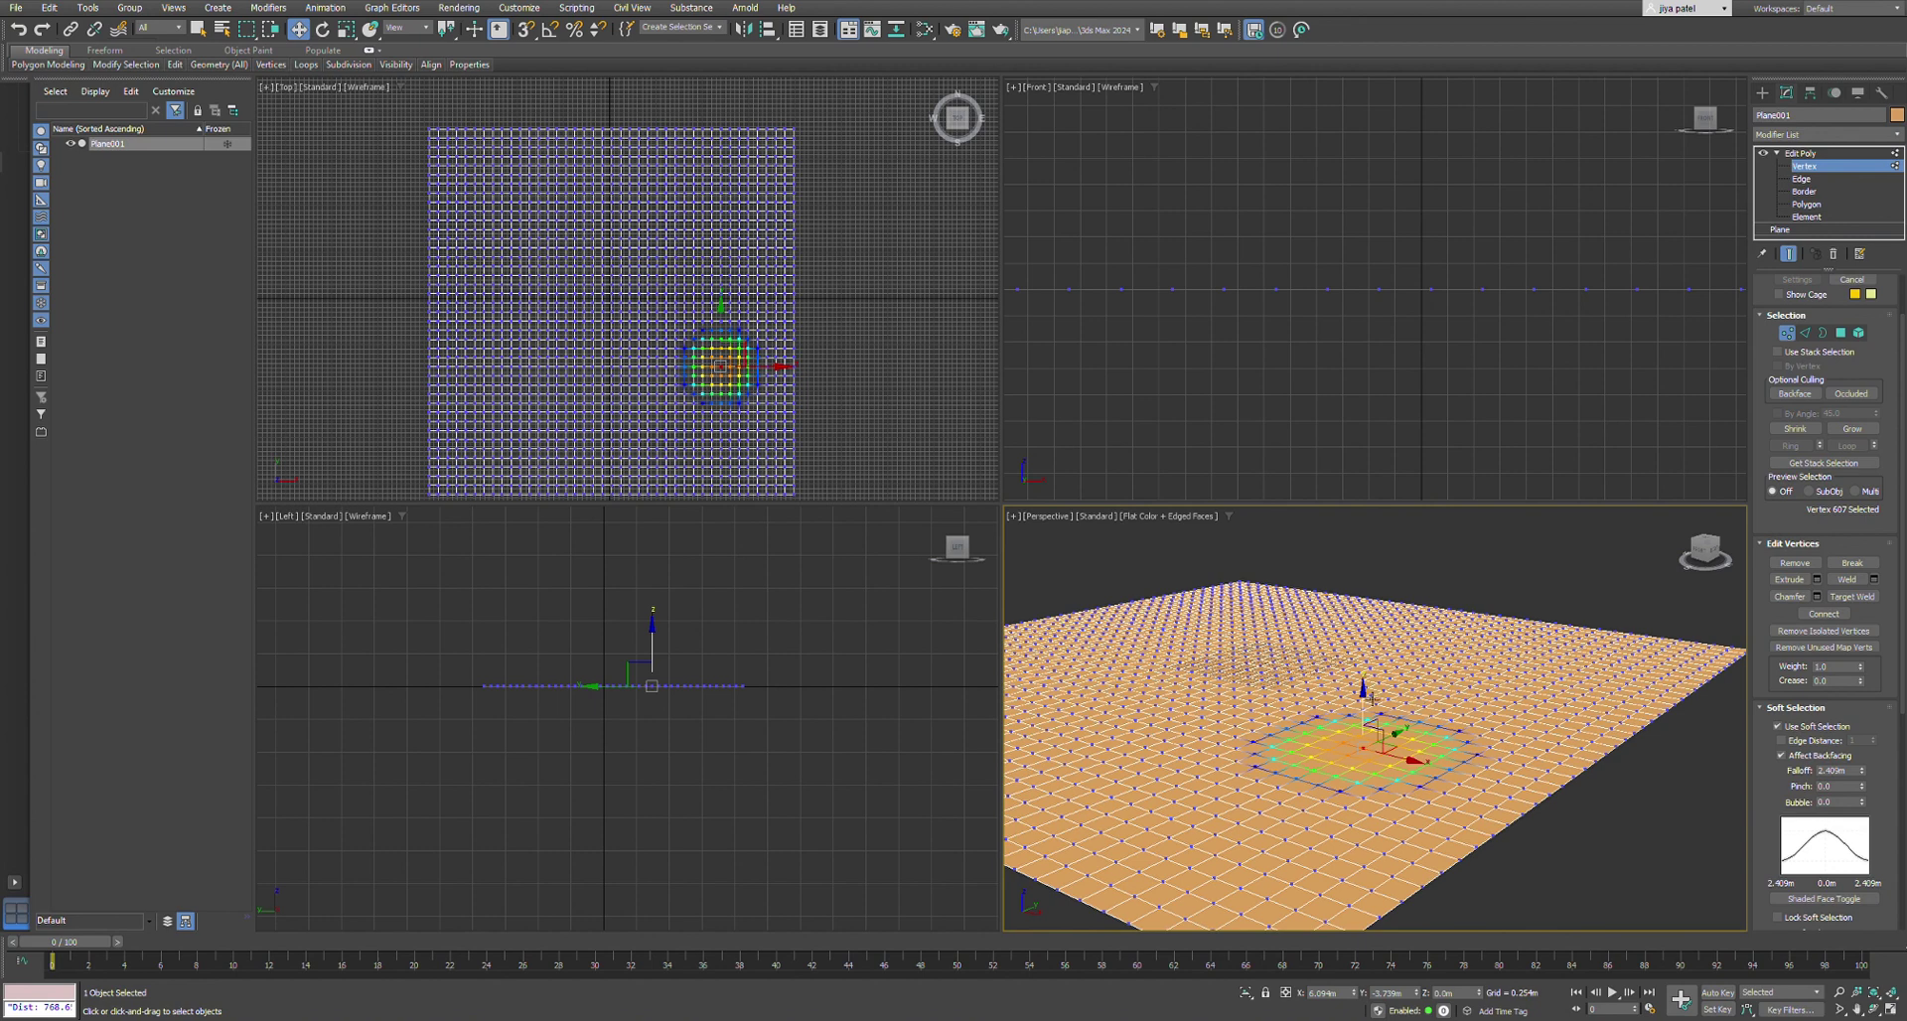
- Try raising a vertex nearer the plane's centre along Z with the 2.409 m falloff
left_click_drag(1371, 699, 1373, 663)
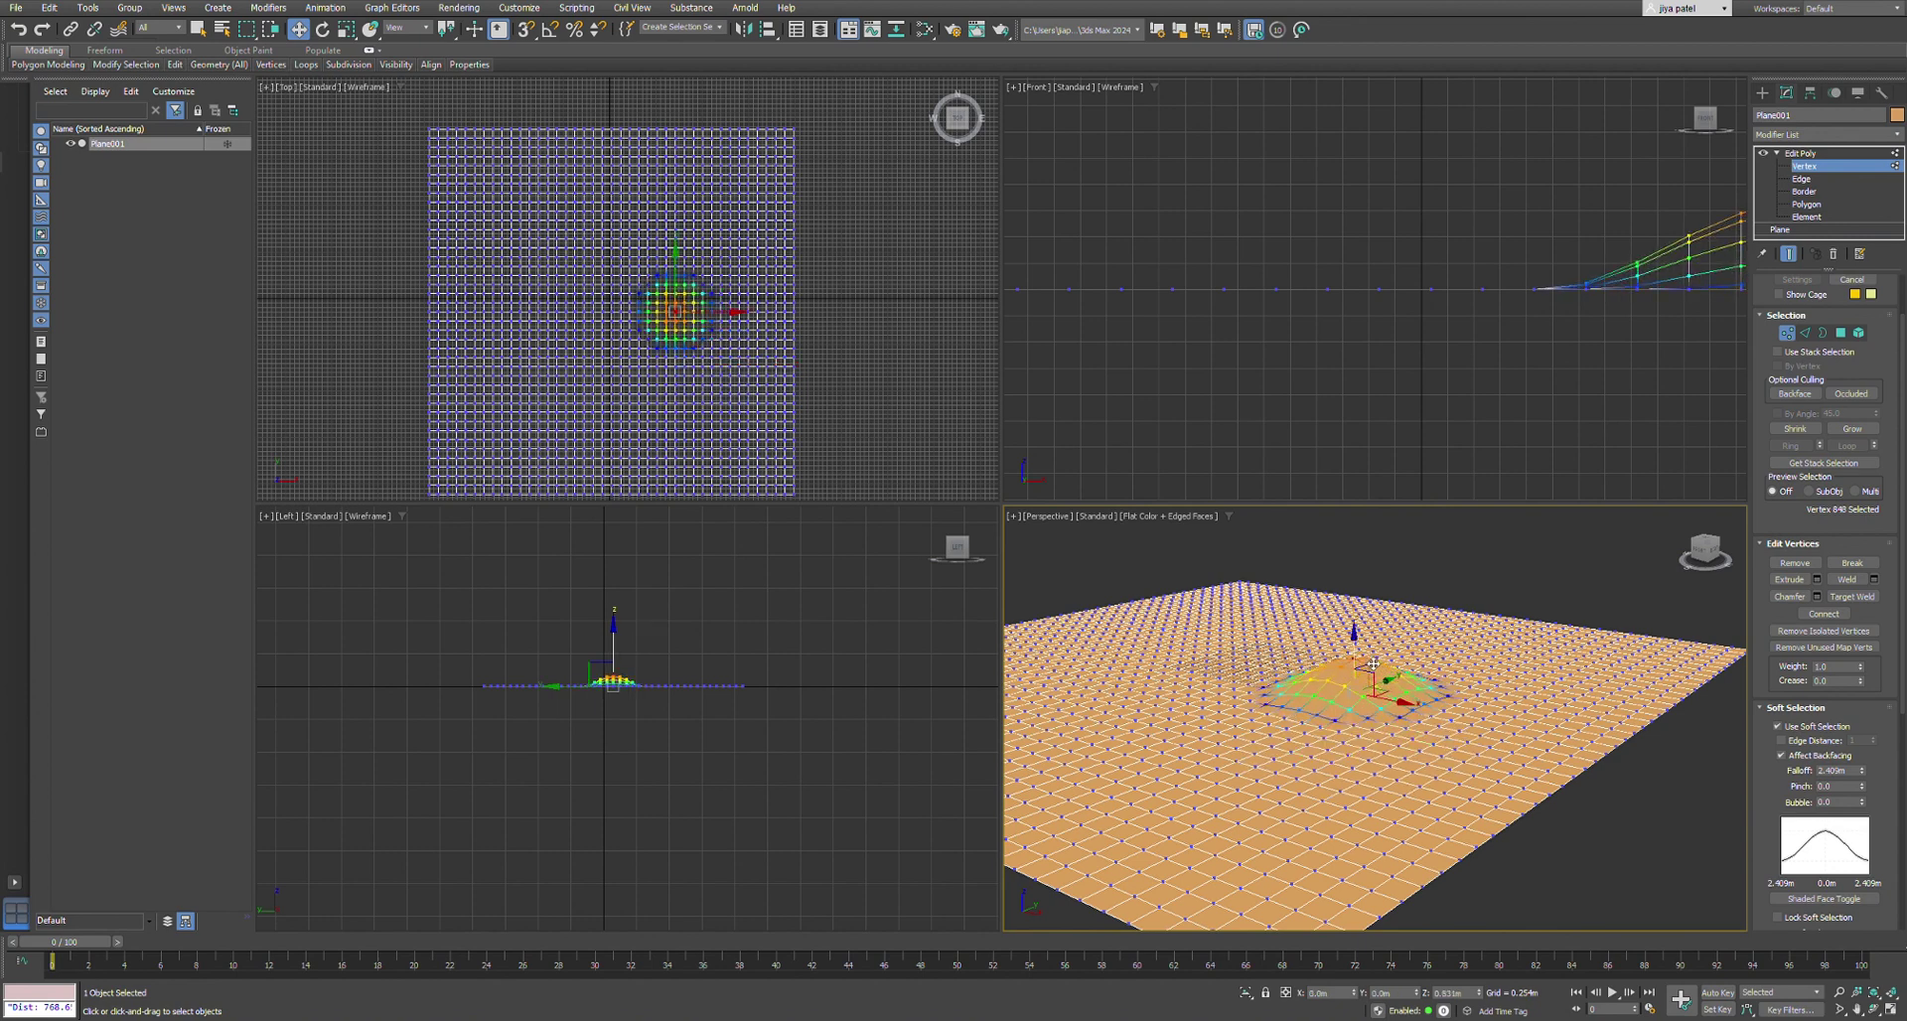
key("ctrl+z")
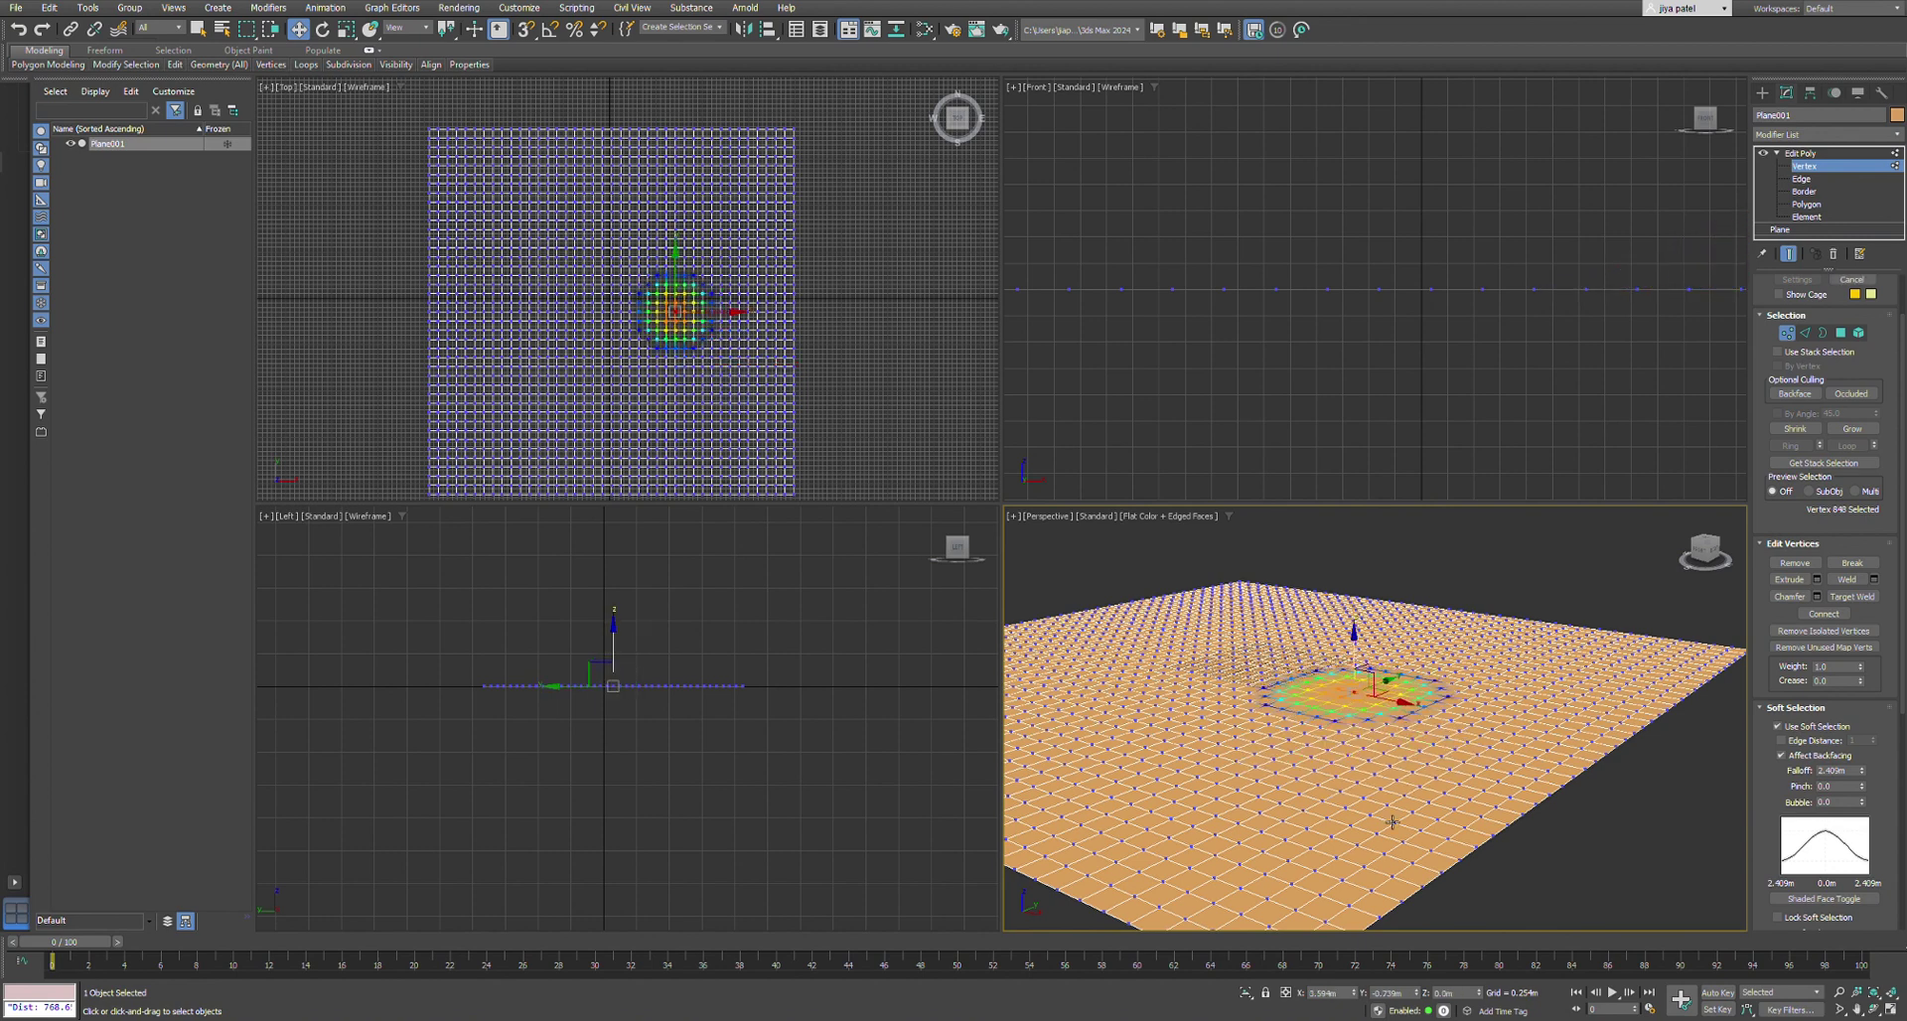
scroll(1391, 822, "down", 2)
left_click(1391, 824)
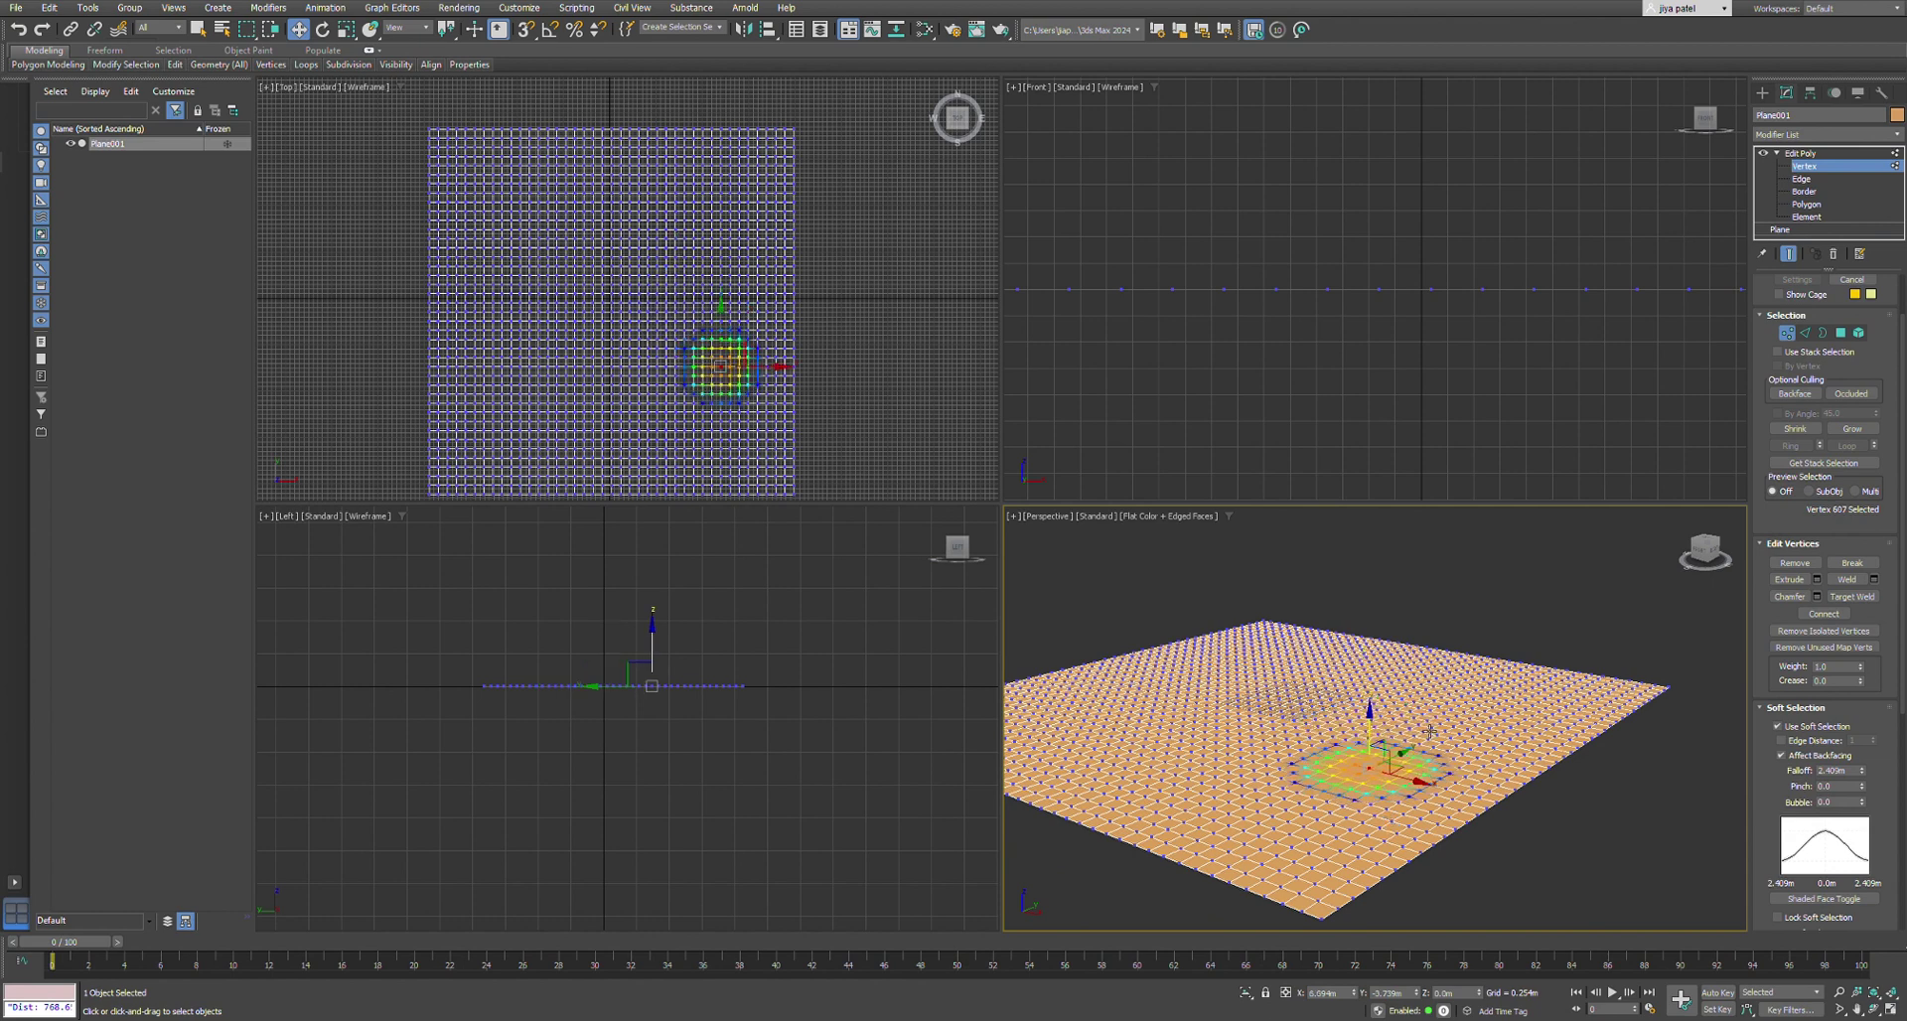
- Raise the soft-selected vertex into a mound, shift it along Y, and raise a second mound from a vertex just beside it
scroll(1430, 730, "up", 2)
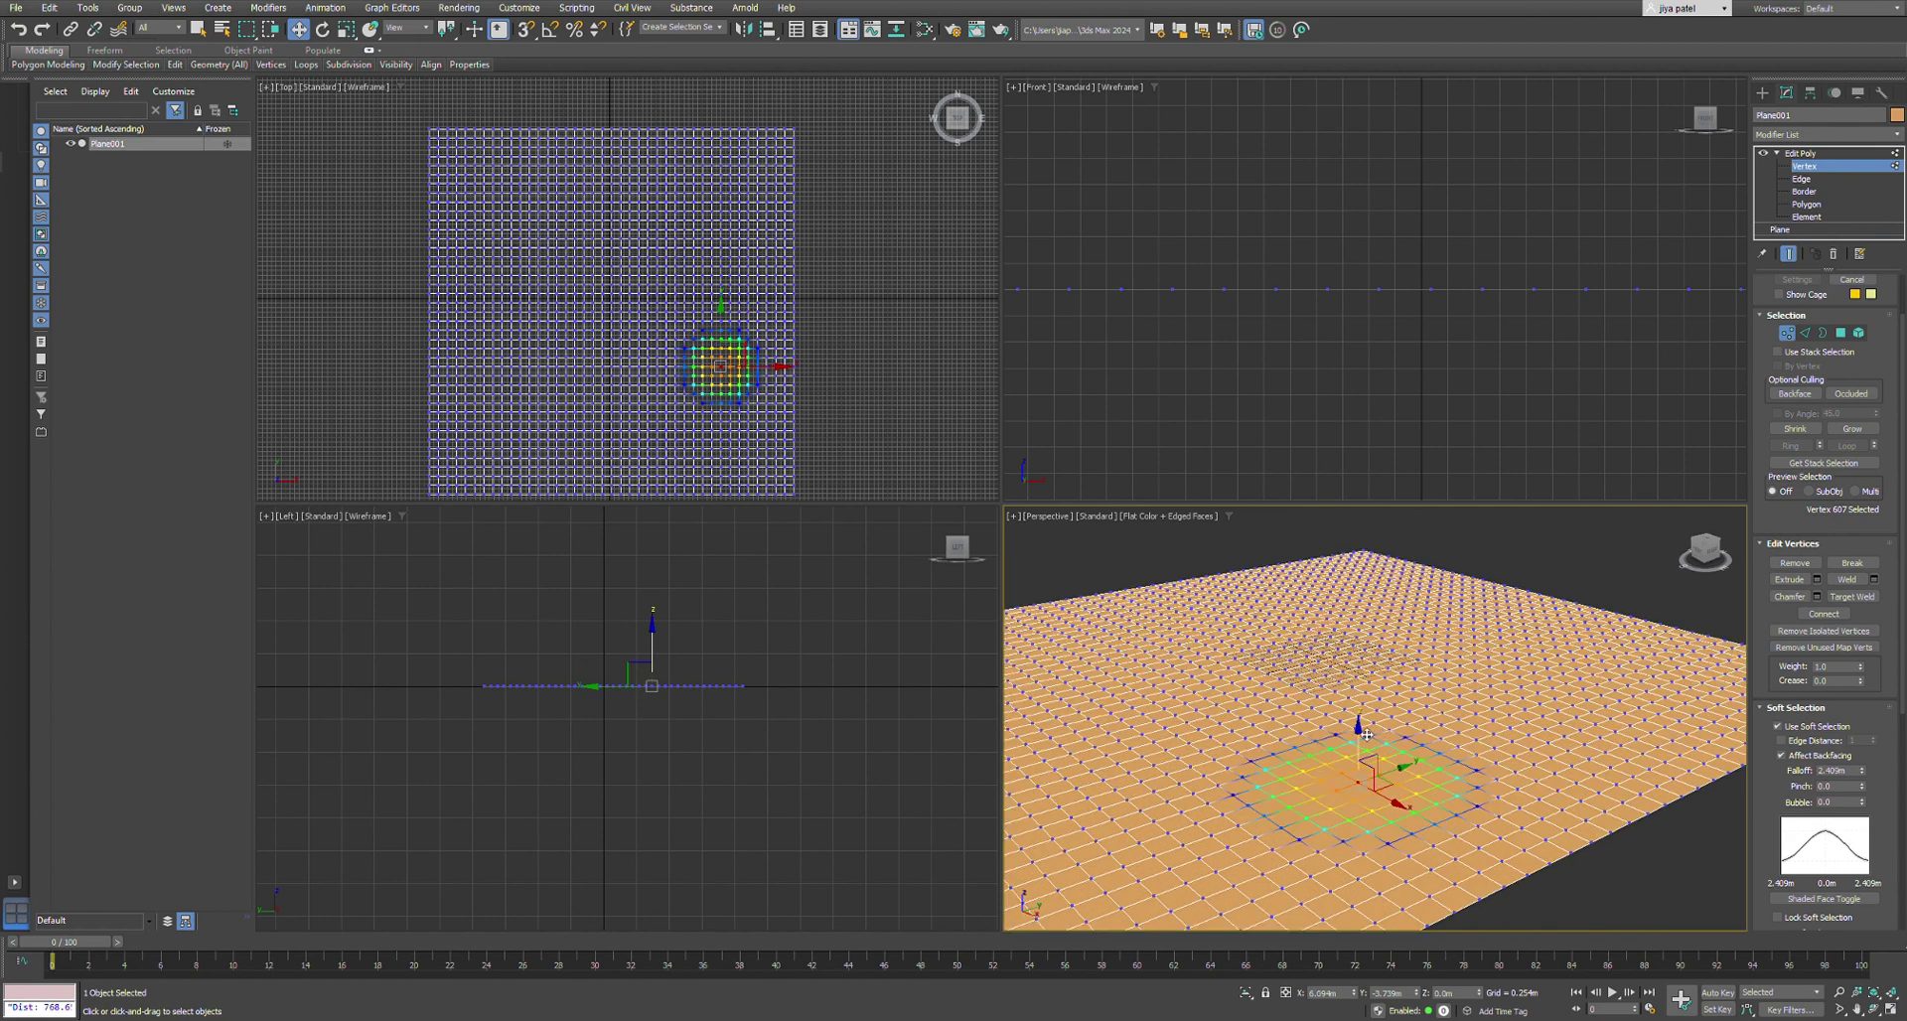
left_click_drag(1367, 735, 1371, 698)
mouse_move(1409, 758)
left_mouse_down()
mouse_move(1452, 747)
mouse_move(1397, 776)
left_mouse_up()
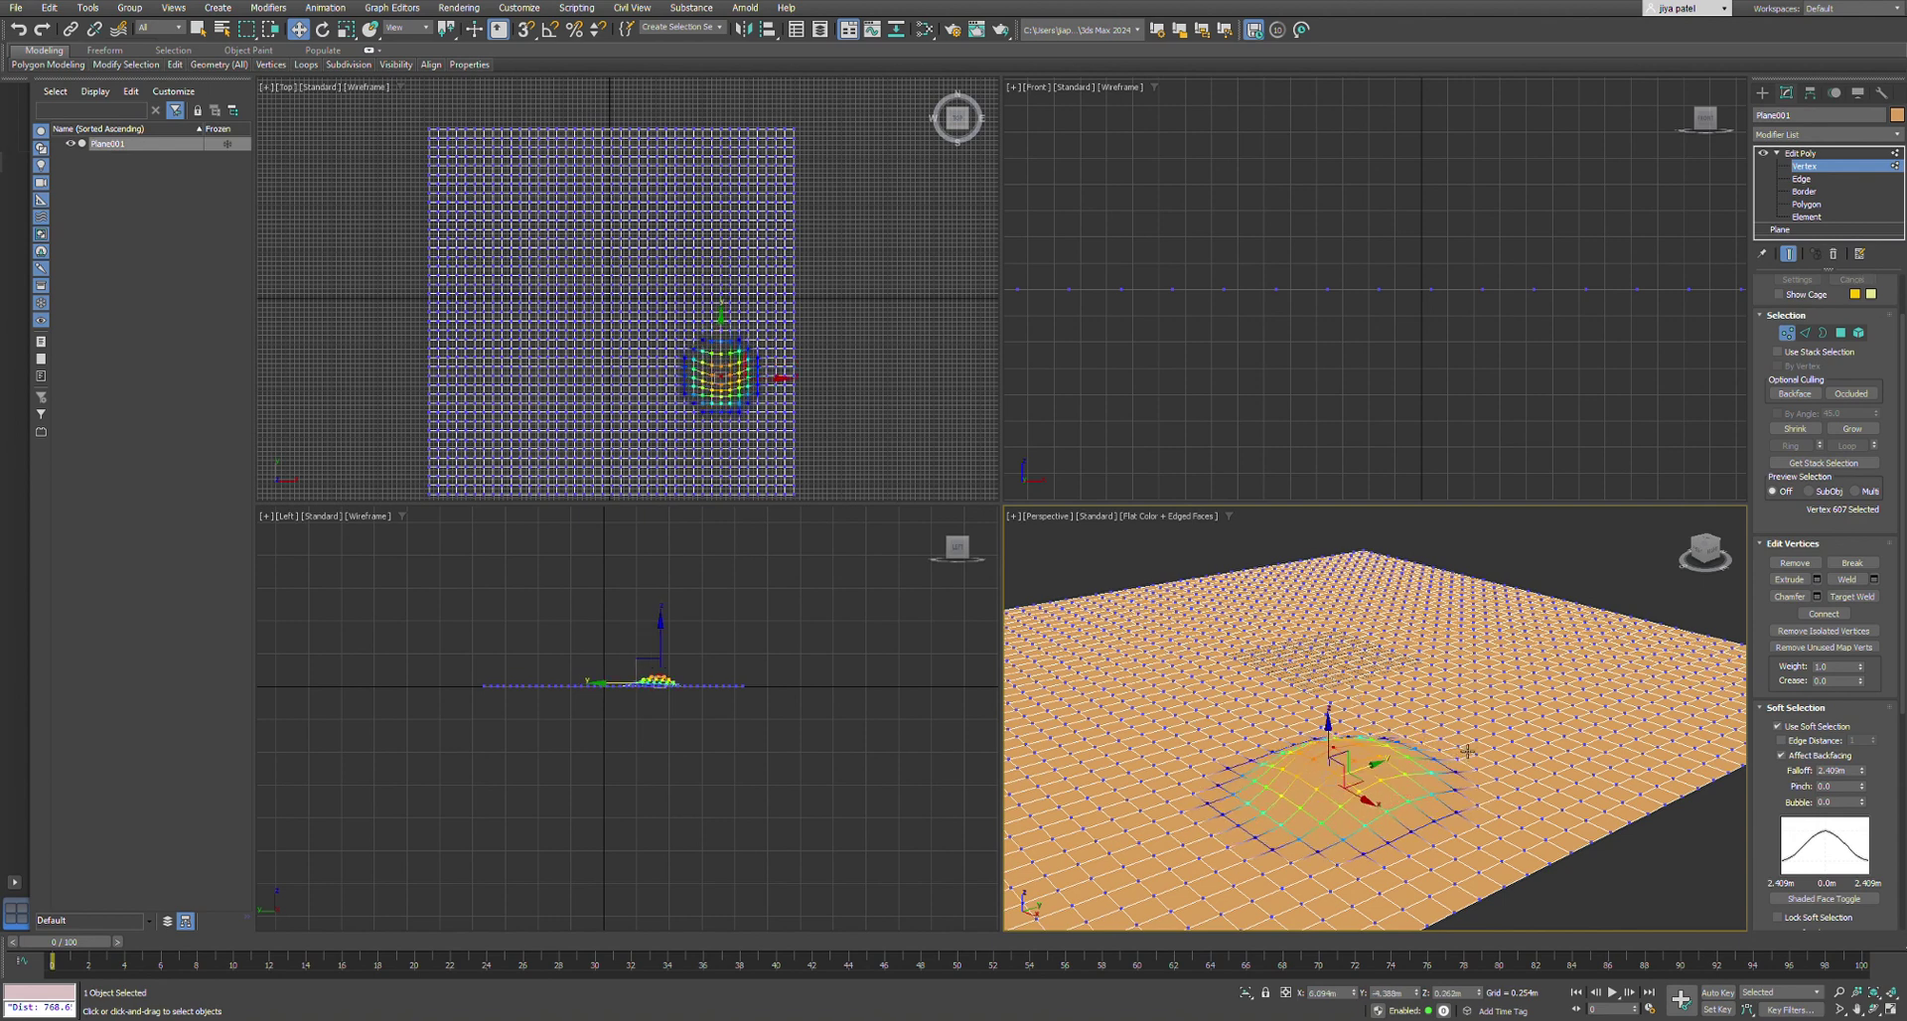
left_click(1481, 711)
left_click_drag(1471, 702, 1541, 728)
- Raise another soft-selected mound from a vertex near the plane's right edge, above the centre line as seen from above
scroll(1541, 728, "down", 2)
middle_click_drag(1579, 740, 1392, 751, "alt")
scroll(1529, 795, "up", 3)
left_click(1588, 800)
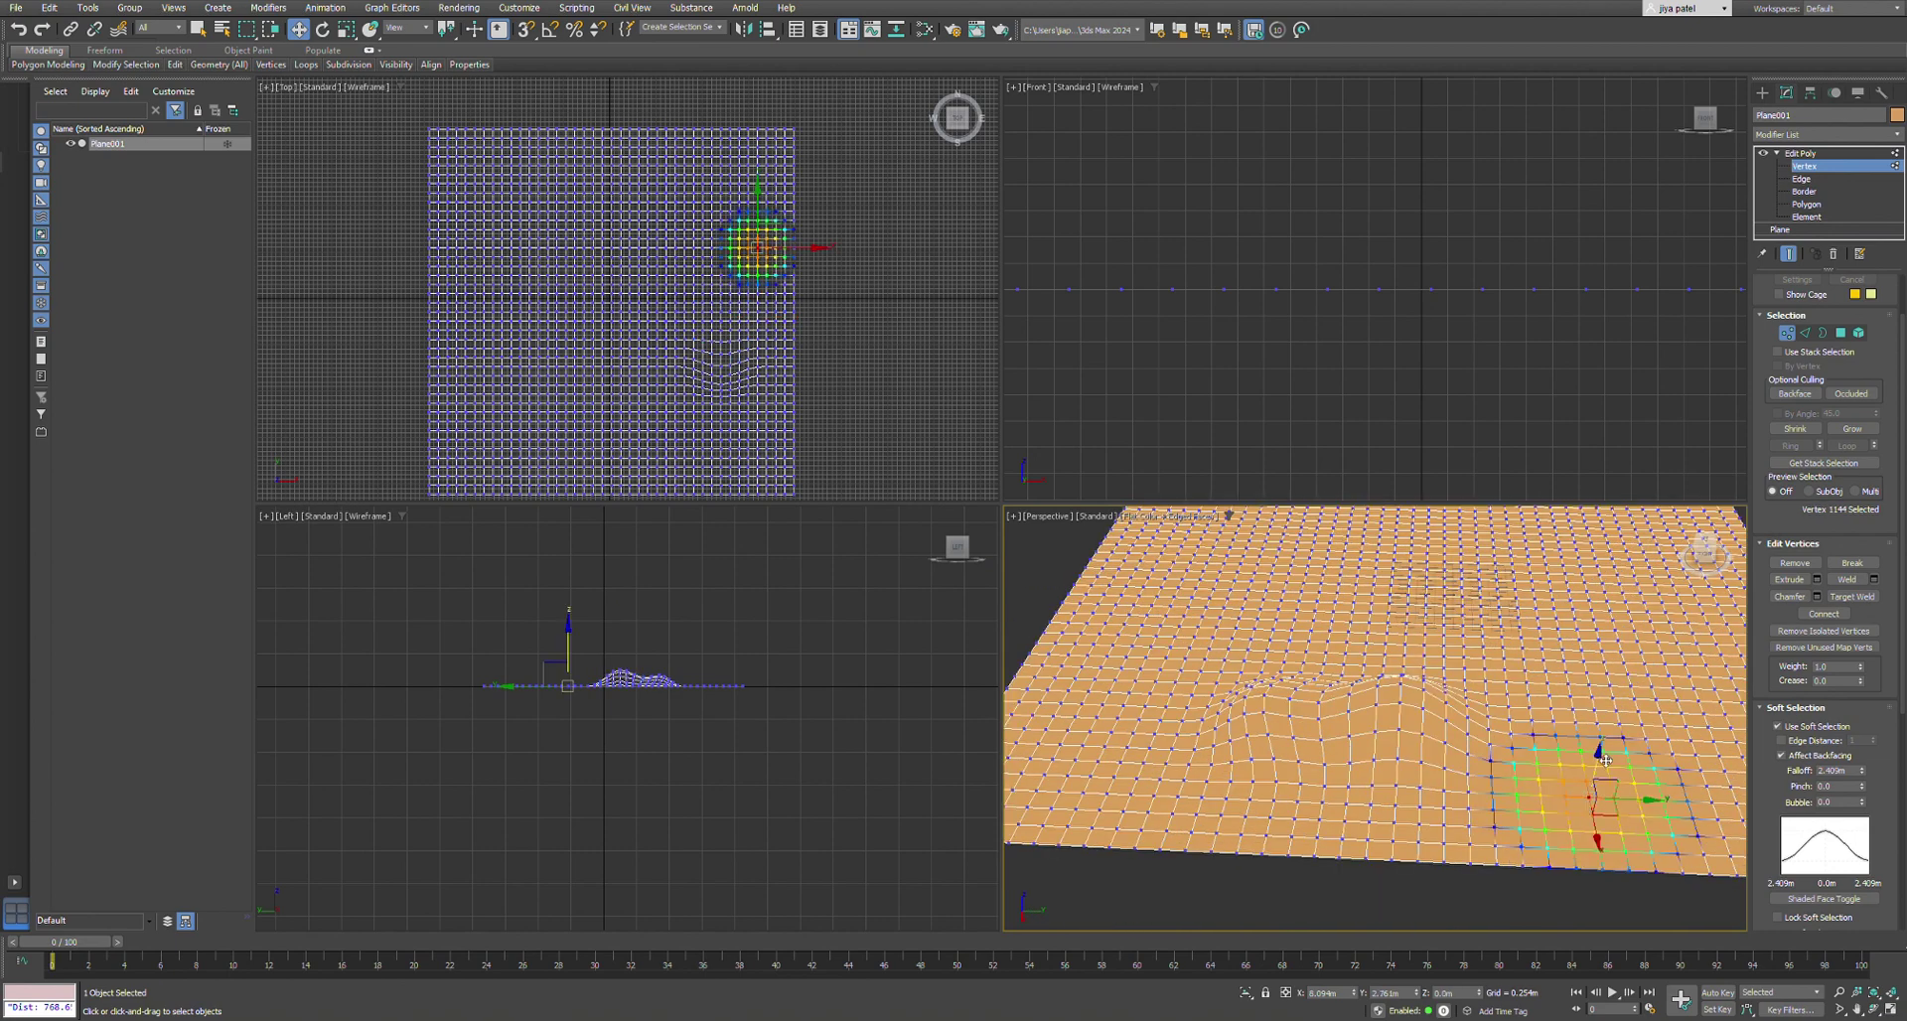
left_click_drag(1606, 760, 1601, 717)
scroll(1539, 798, "down", 3)
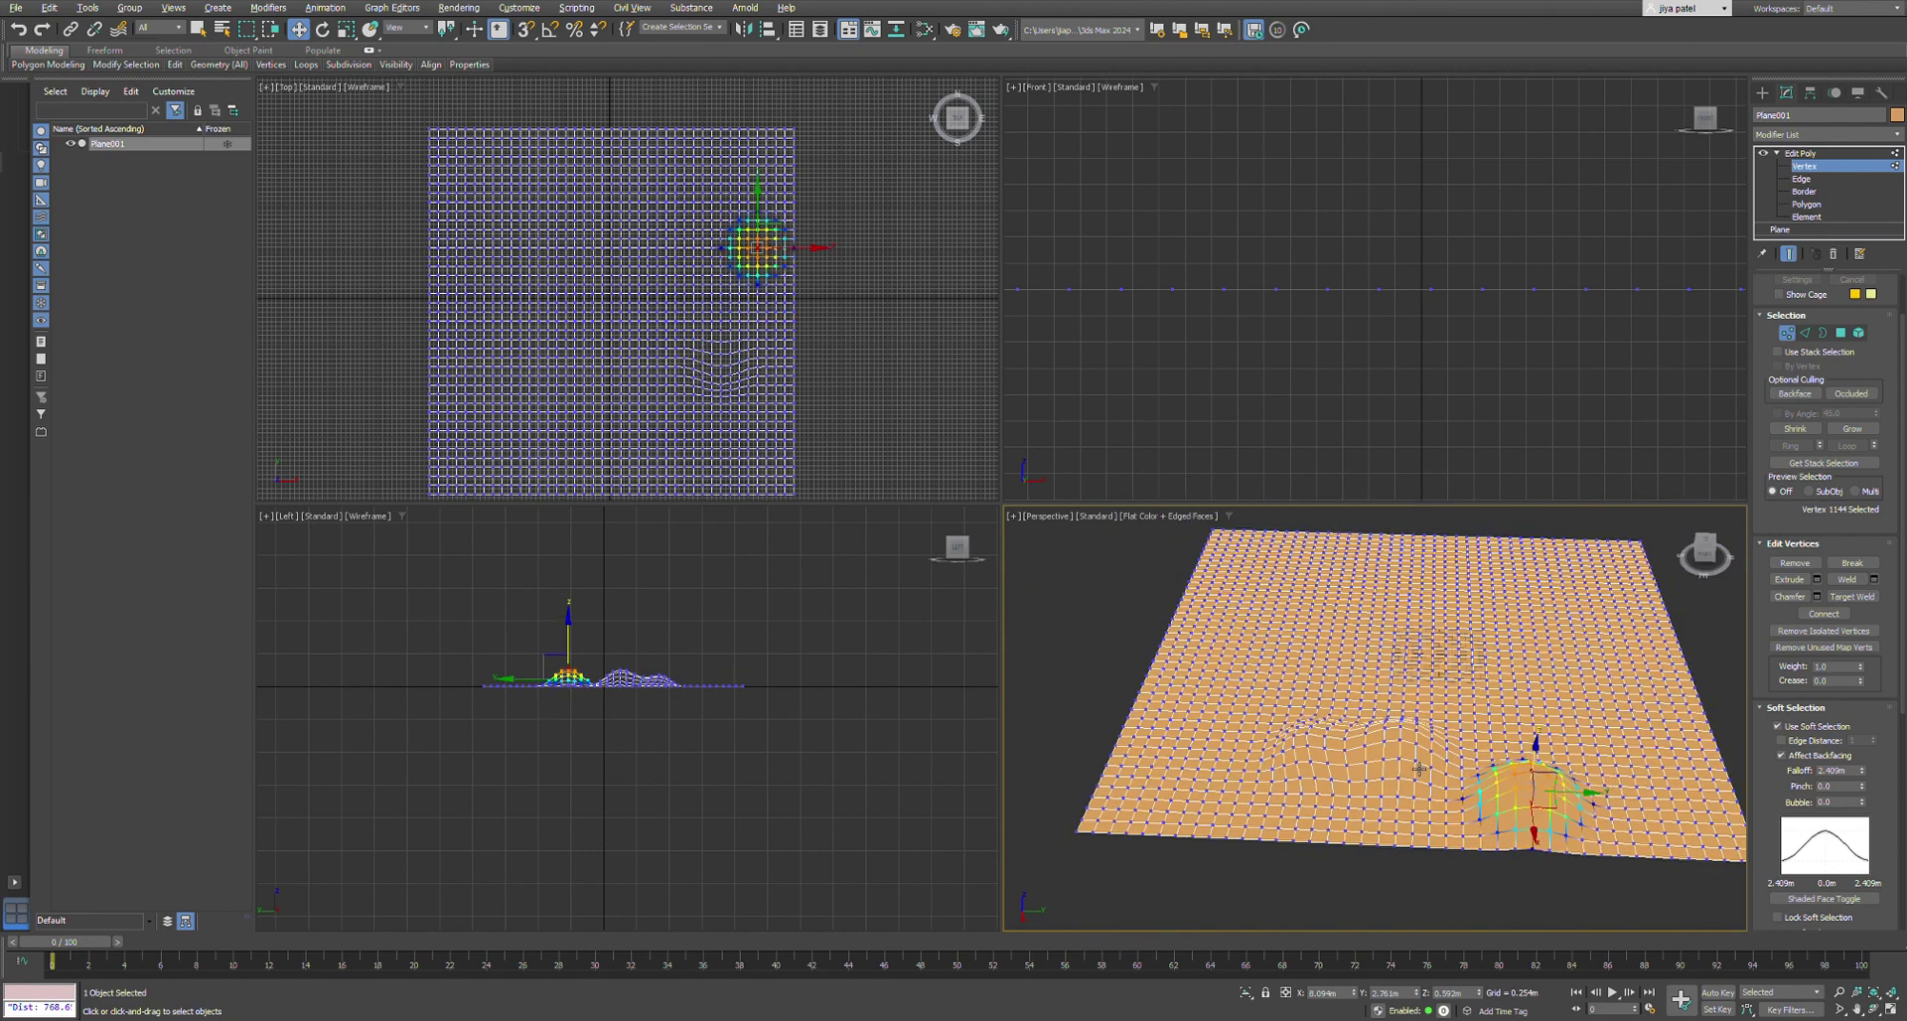
- Select a vertex near the plane's upper-right corner, as seen from above, and increase the soft selection falloff to 3.565 m
scroll(1419, 768, "down", 3)
scroll(1535, 764, "up", 2)
left_click(1596, 777)
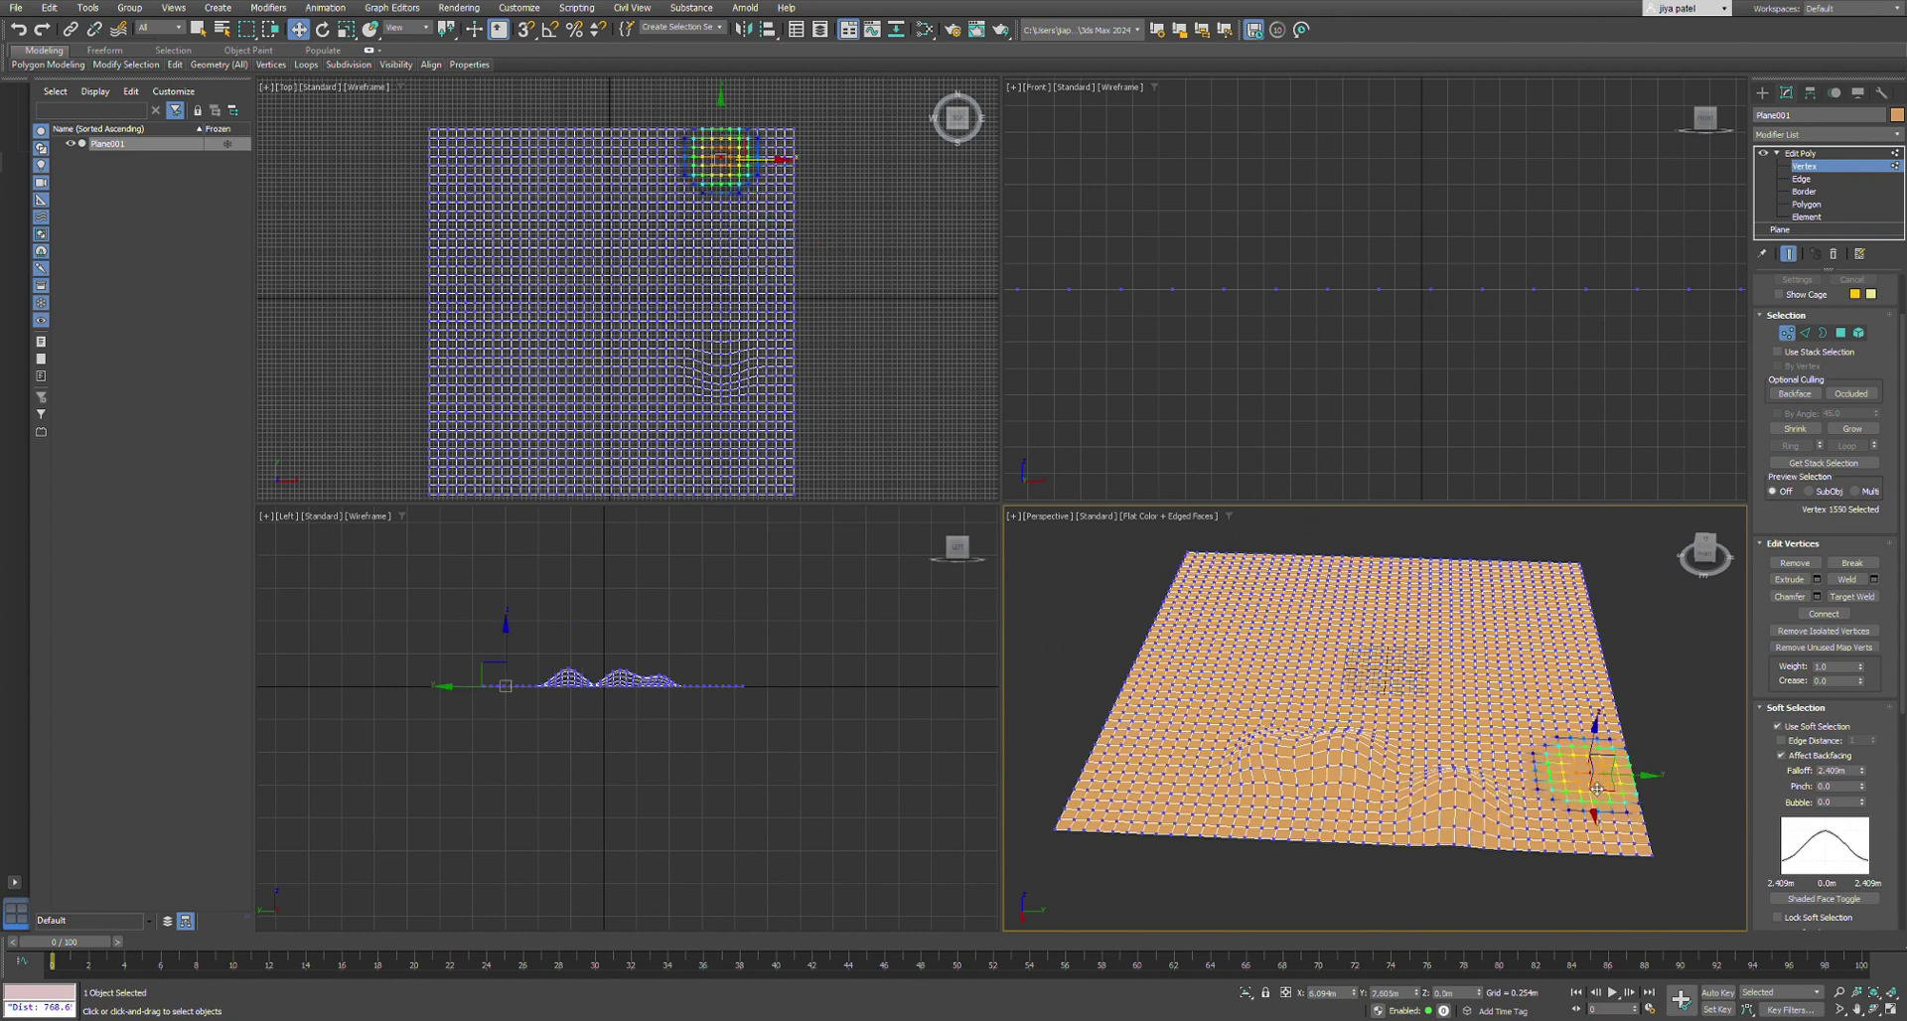
left_click_drag(1861, 773, 1861, 735)
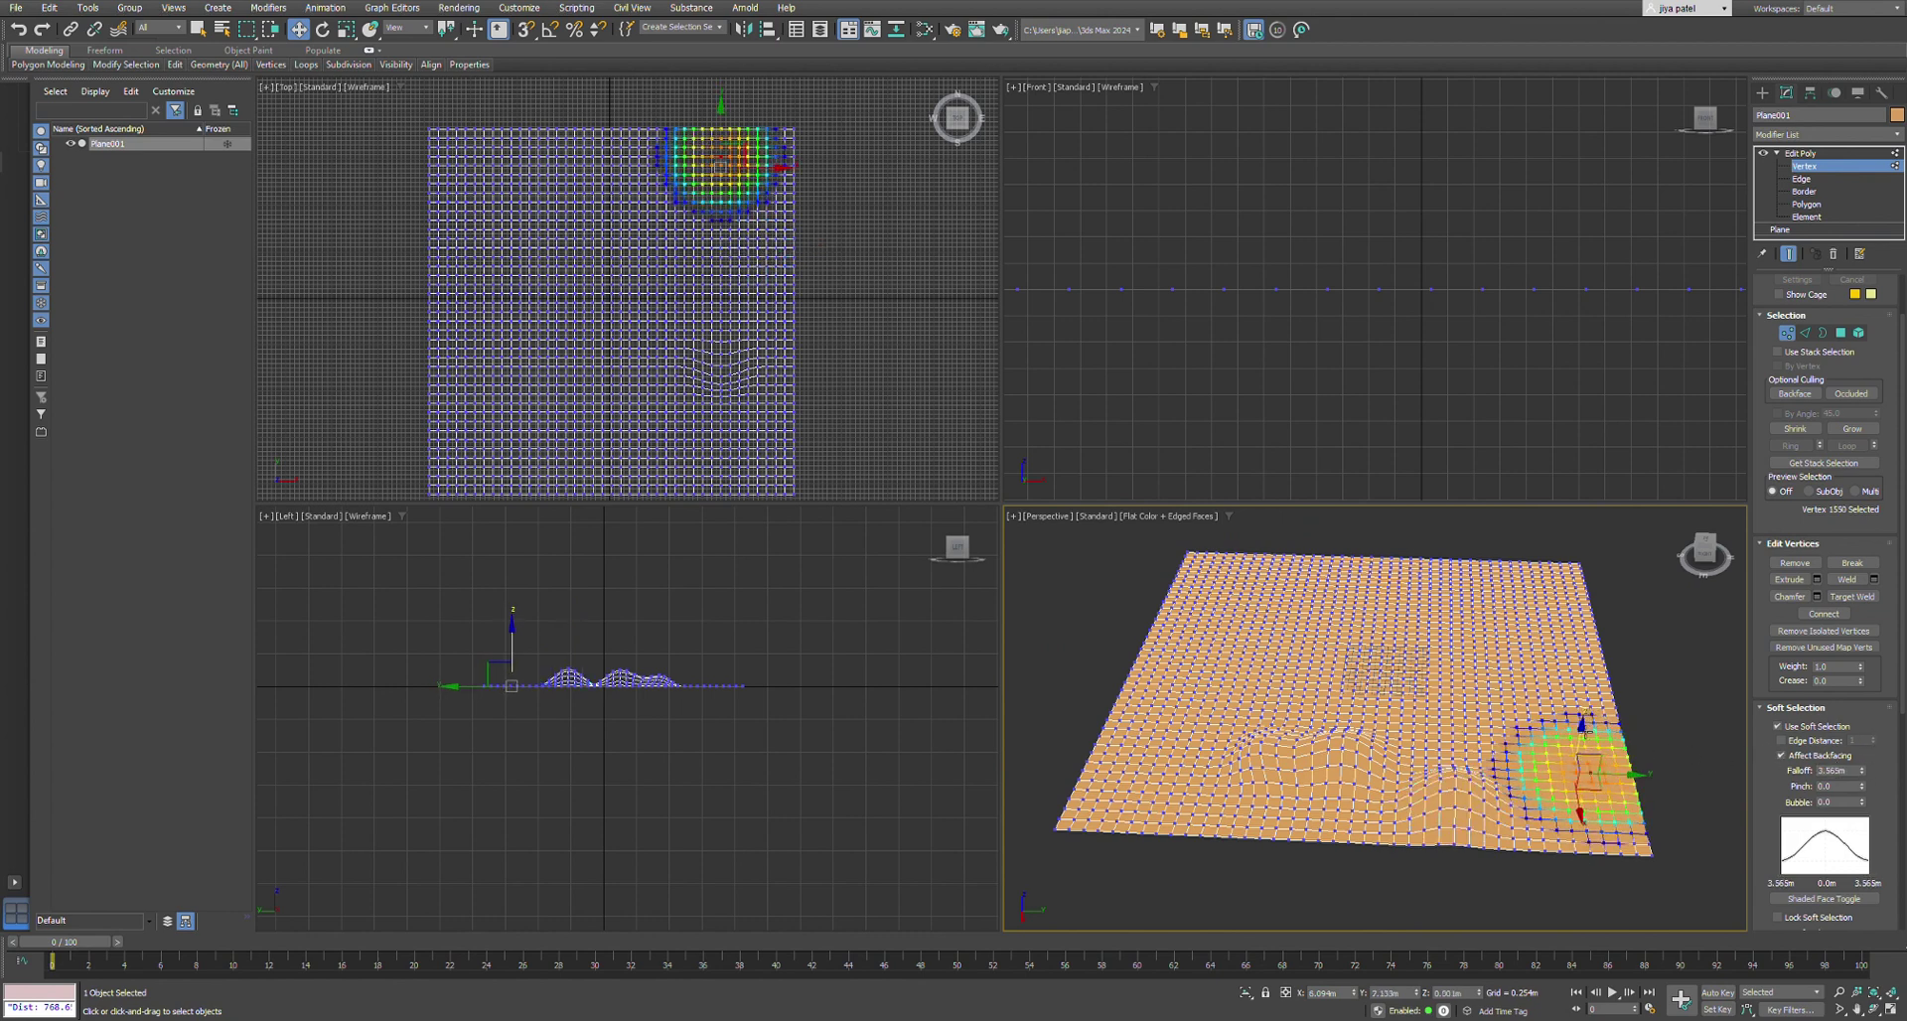
- Raise the soft-selected vertex near the upper-right corner along Z into a large mound
left_click(1608, 819)
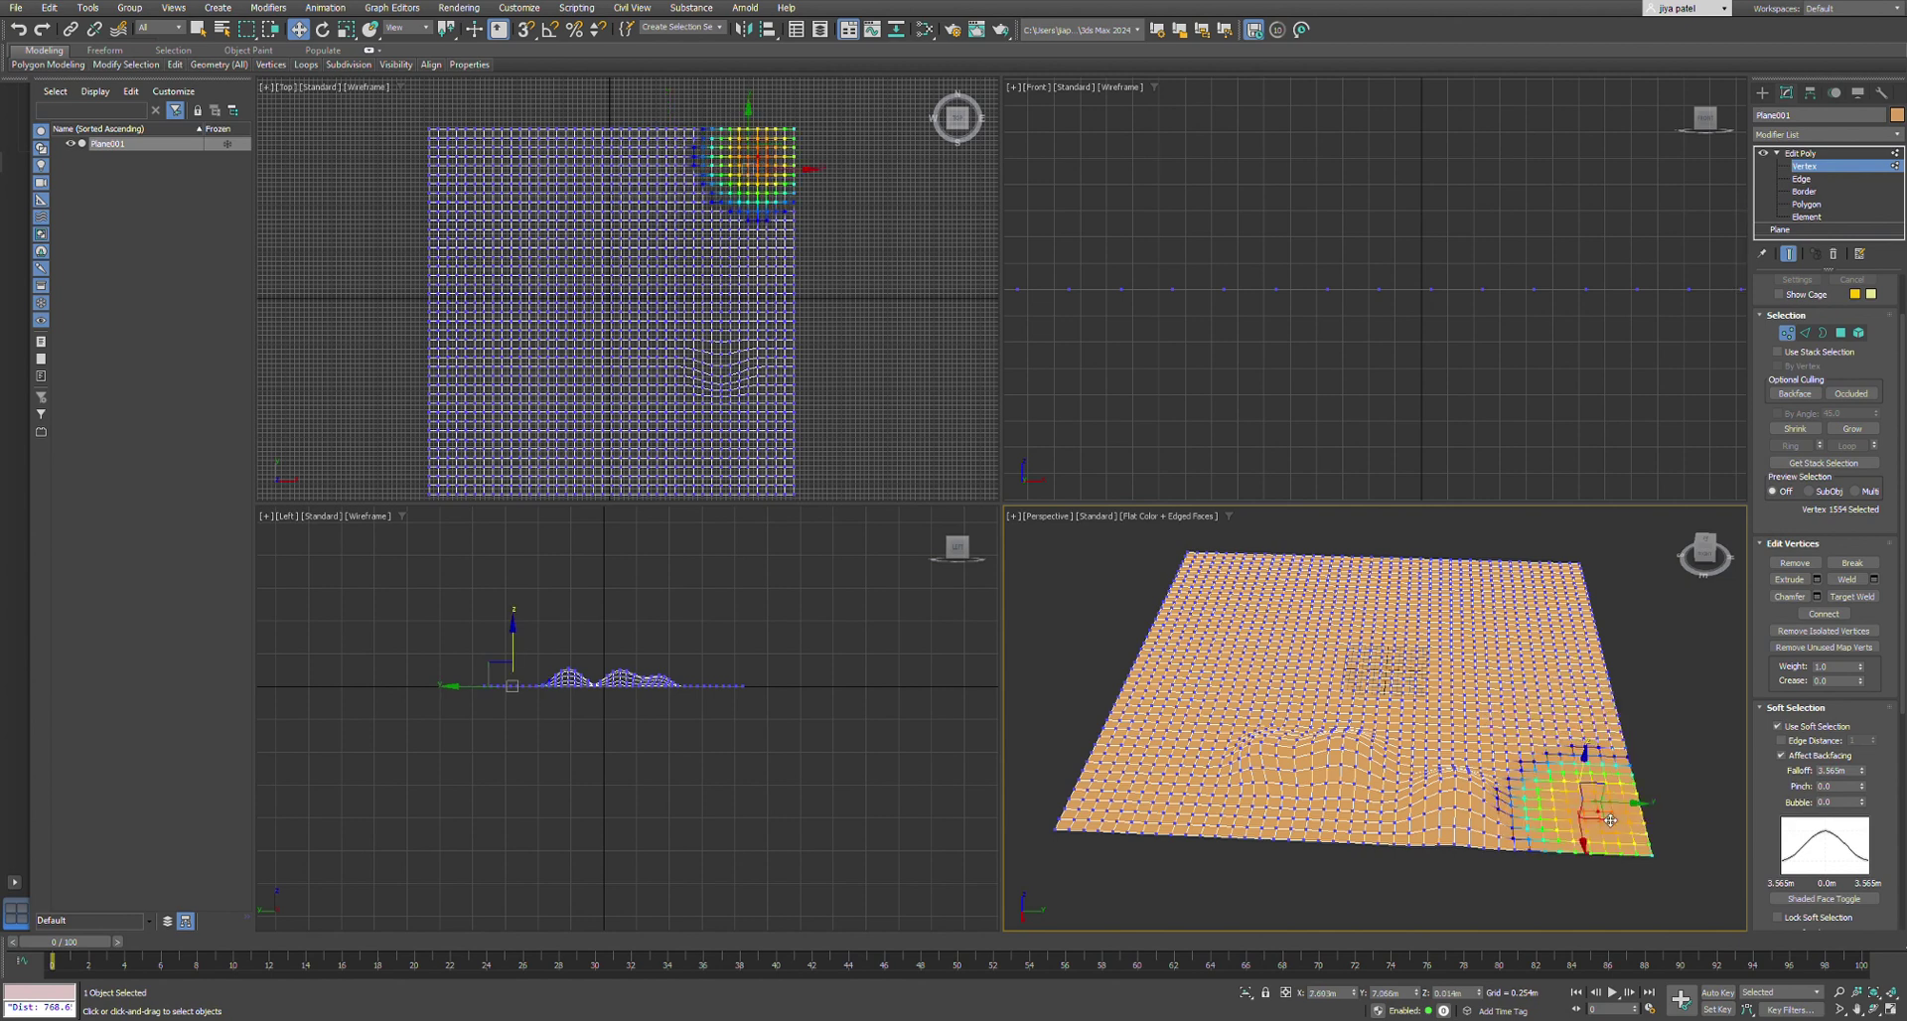
left_click(1561, 744)
left_click(1590, 773)
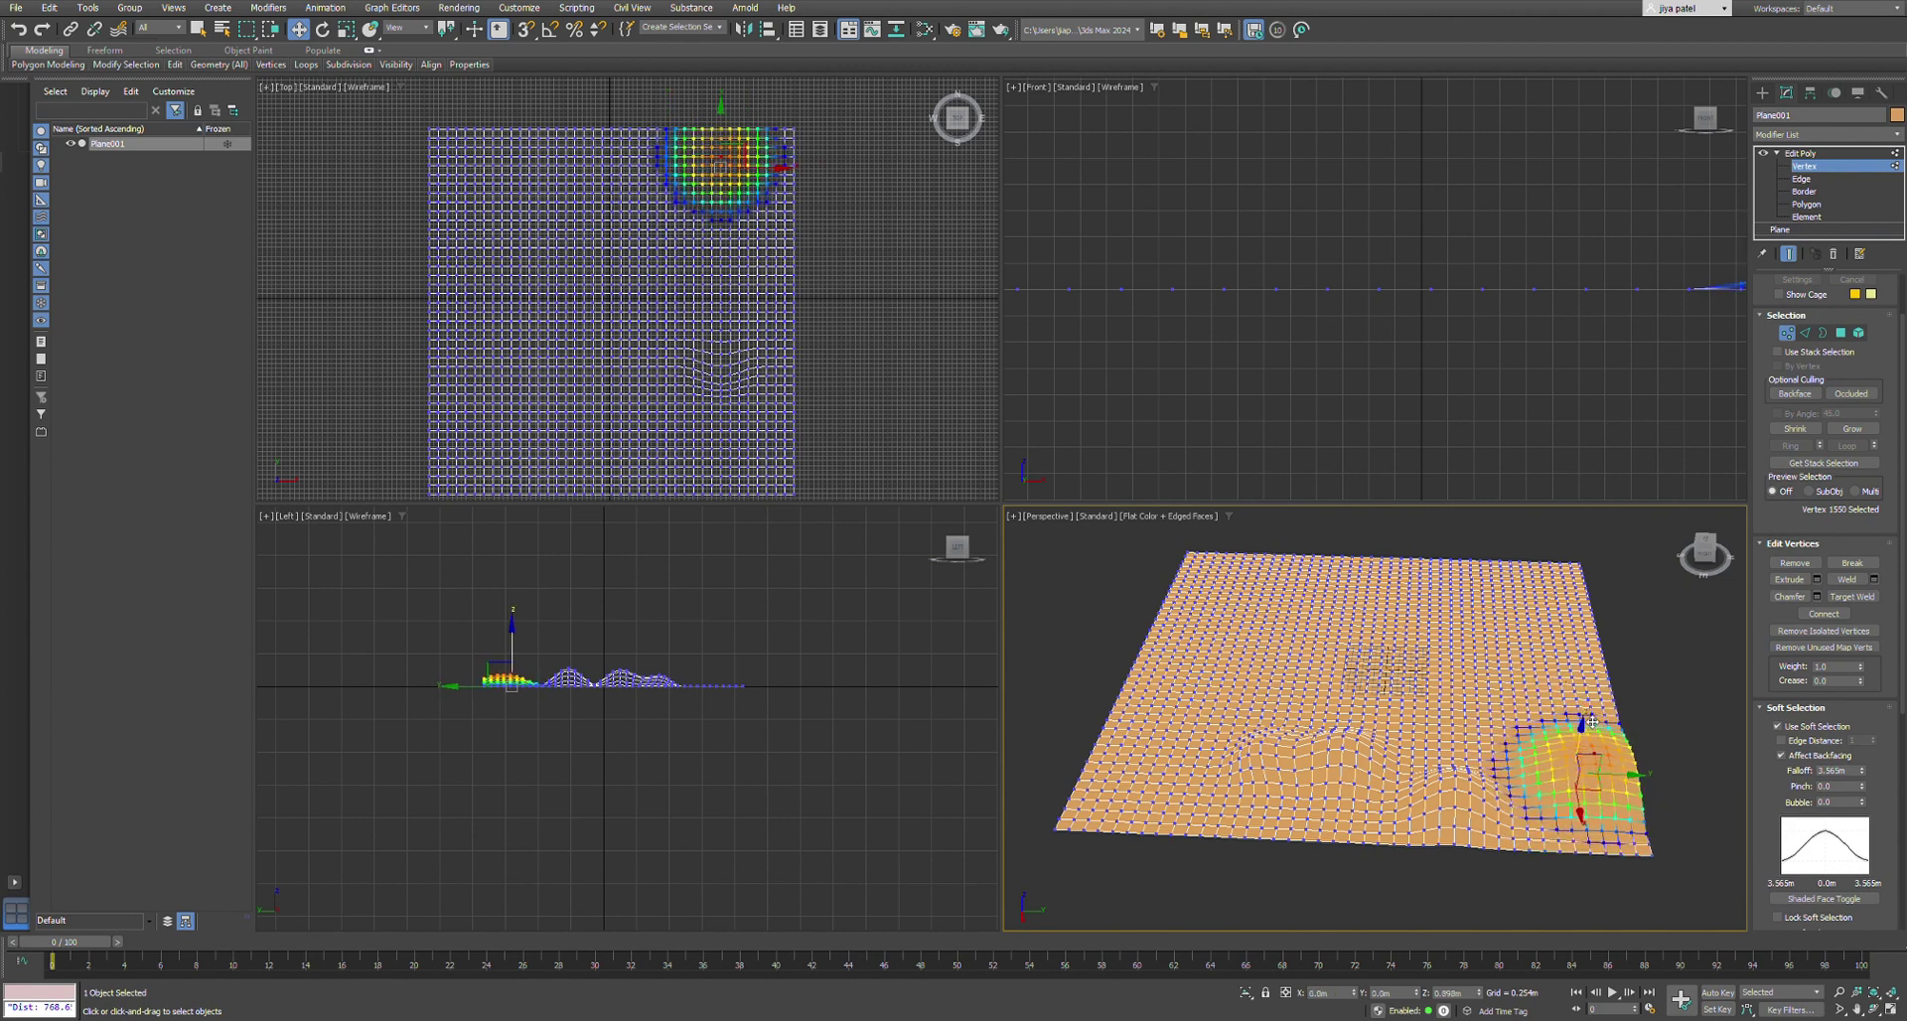
left_click_drag(1590, 722, 1591, 695)
scroll(1574, 816, "down", 2)
middle_click_drag(1406, 755, 1405, 811, "alt")
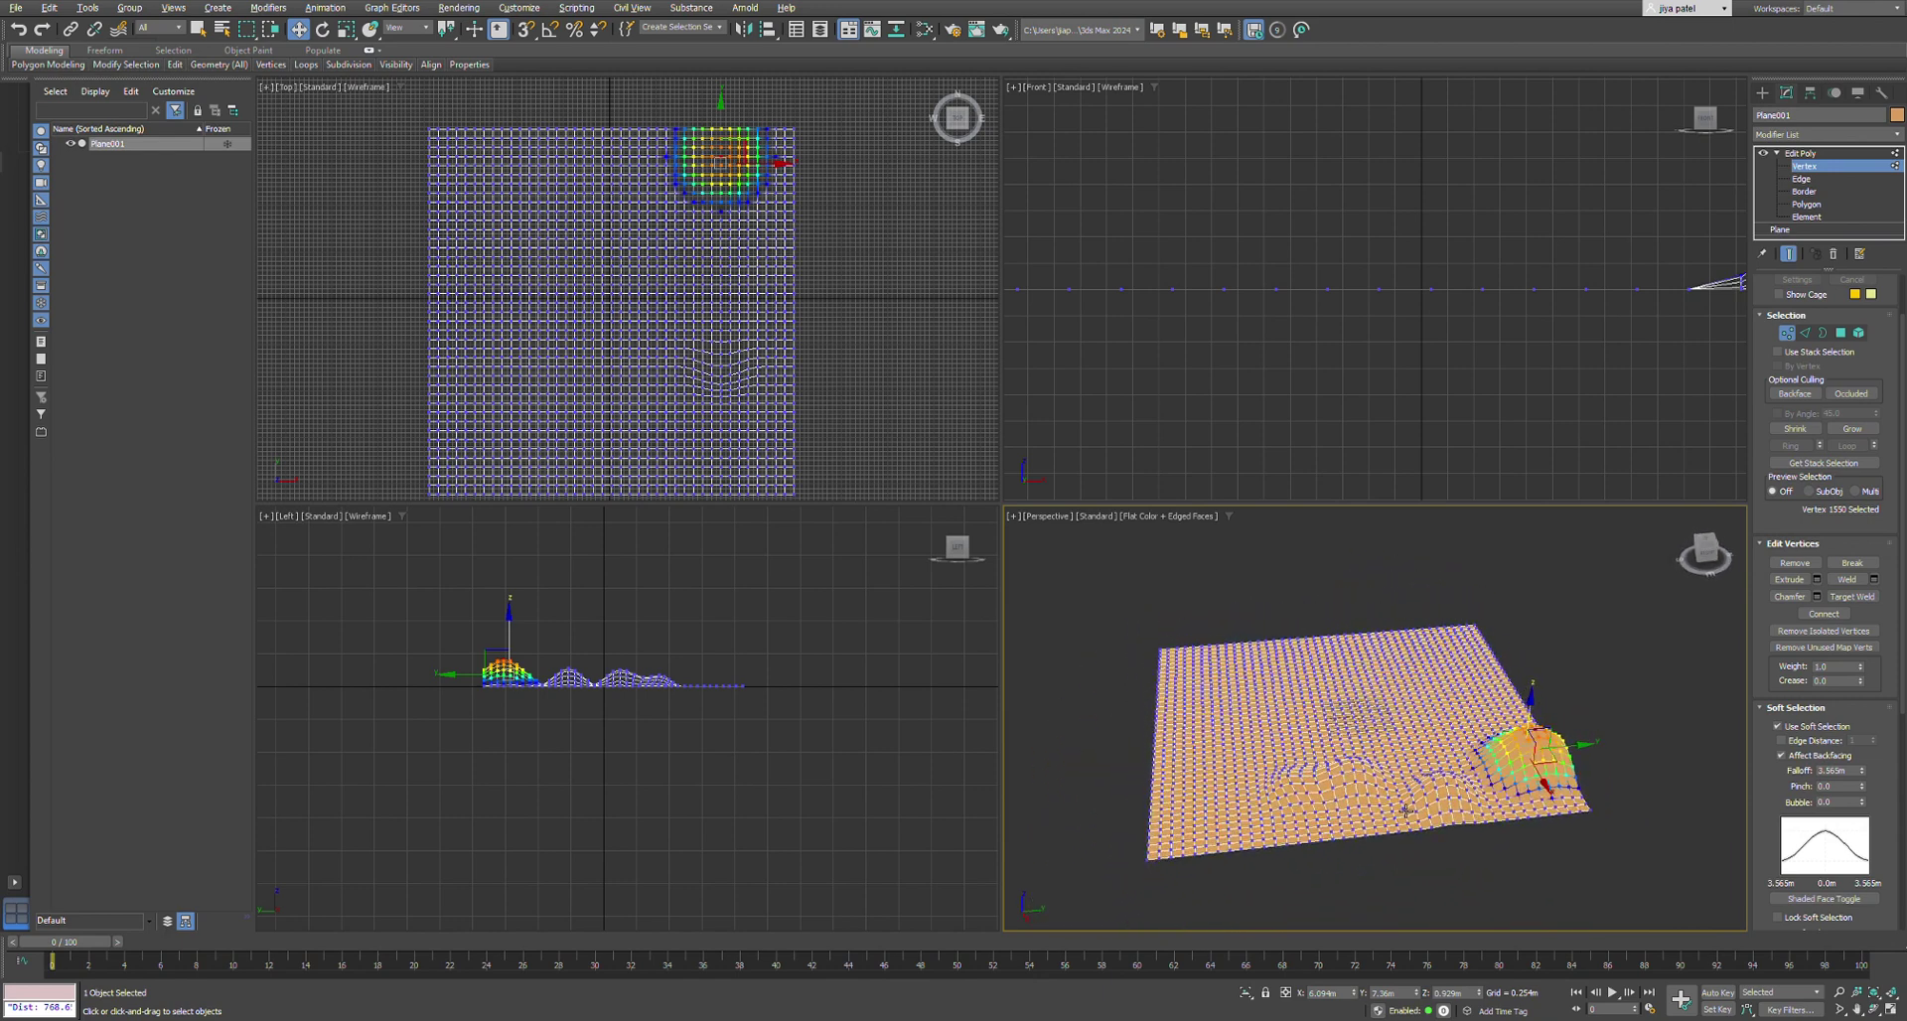
- Select a vertex in the dip between the two mounds at the right edge, reduce the falloff to 1.462 m, and undo the stray move
scroll(1405, 812, "up", 3)
left_click(1505, 832)
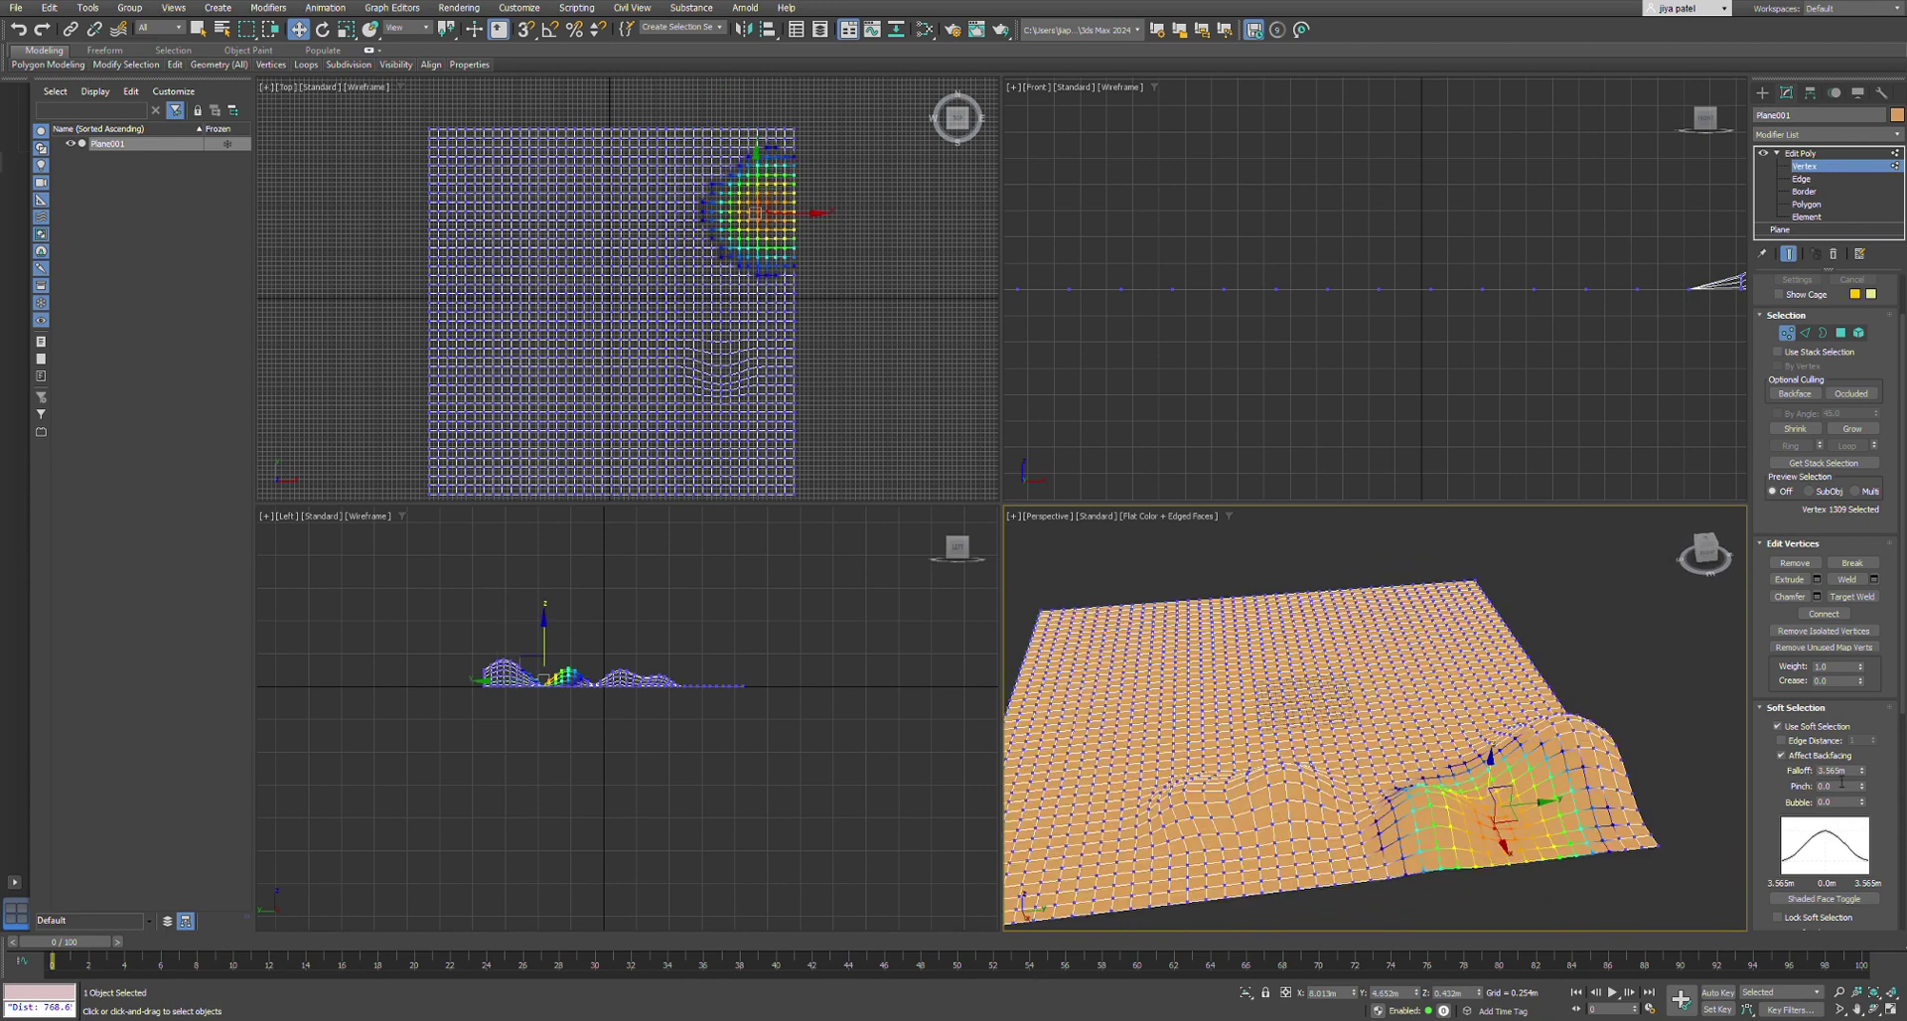
left_click_drag(1862, 774, 1870, 820)
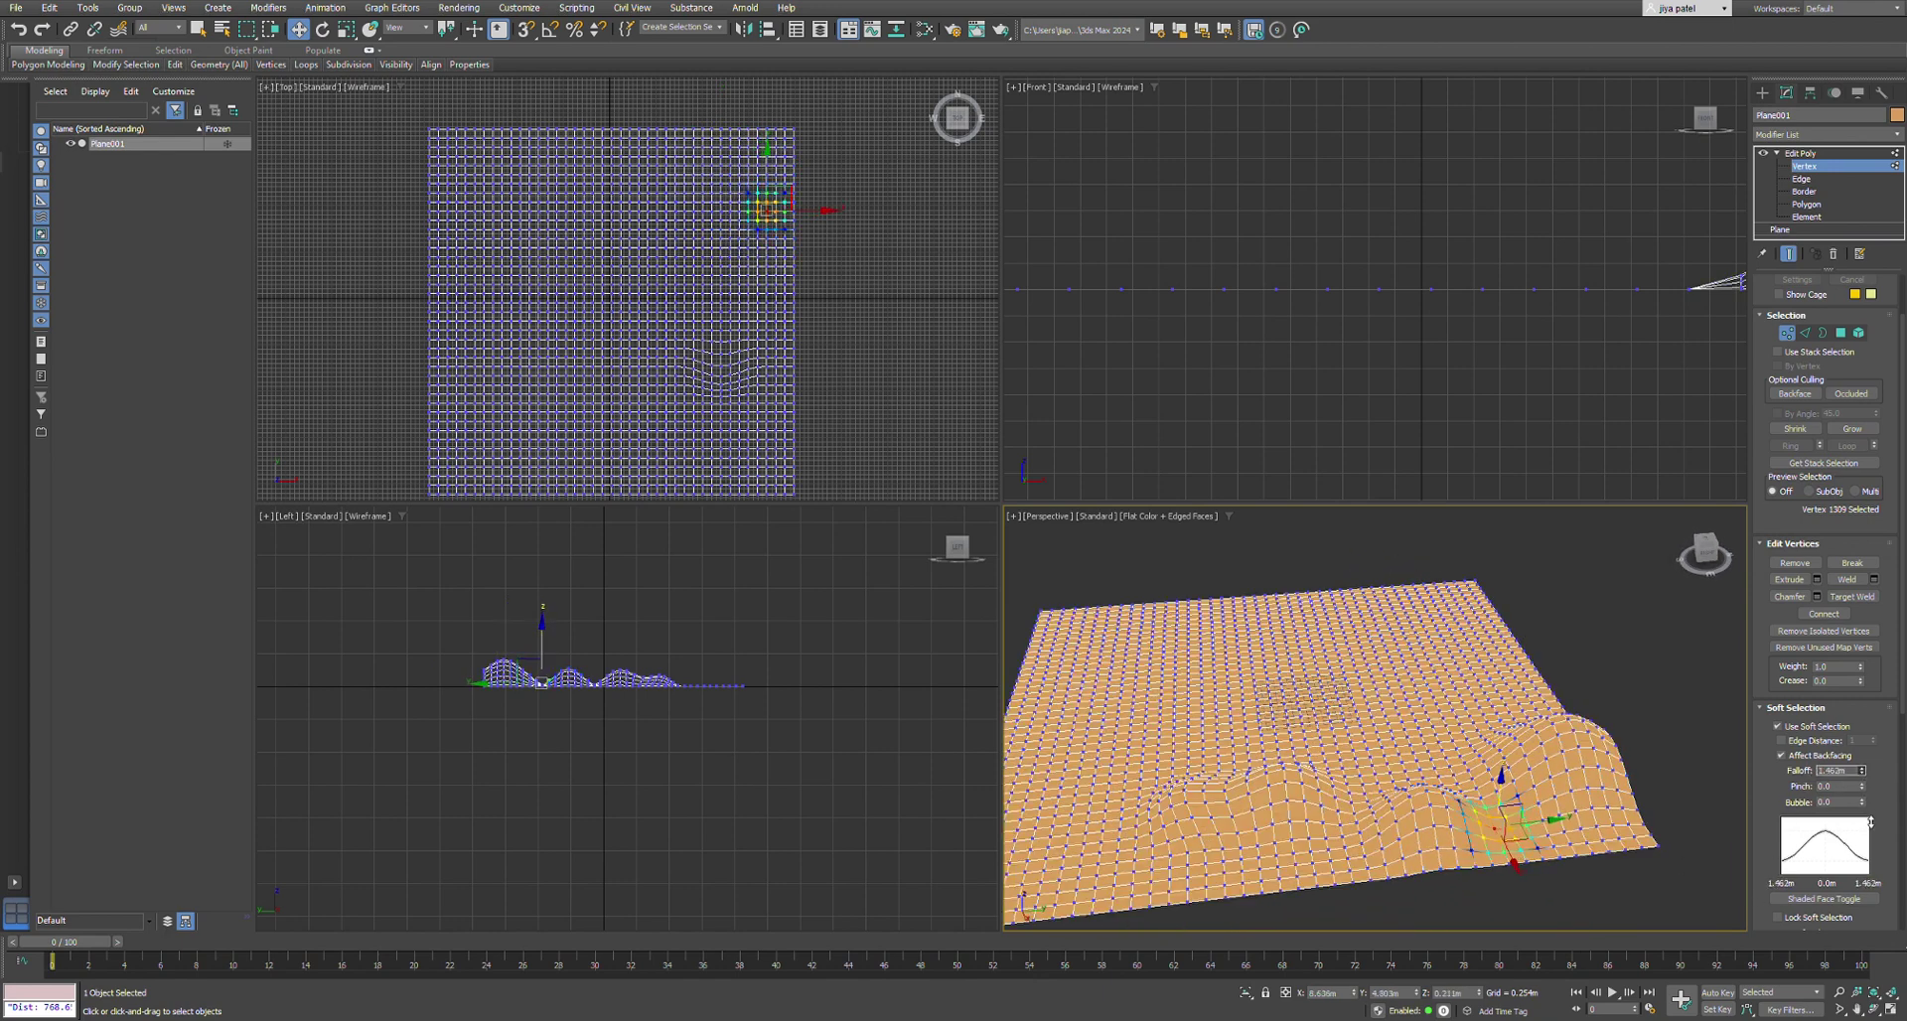
left_click_drag(1518, 869, 1505, 839)
key("ctrl+z")
- Select a neighbouring vertex in the dip, set the pinch to 0.41, and lower it along Z
left_click(1493, 813)
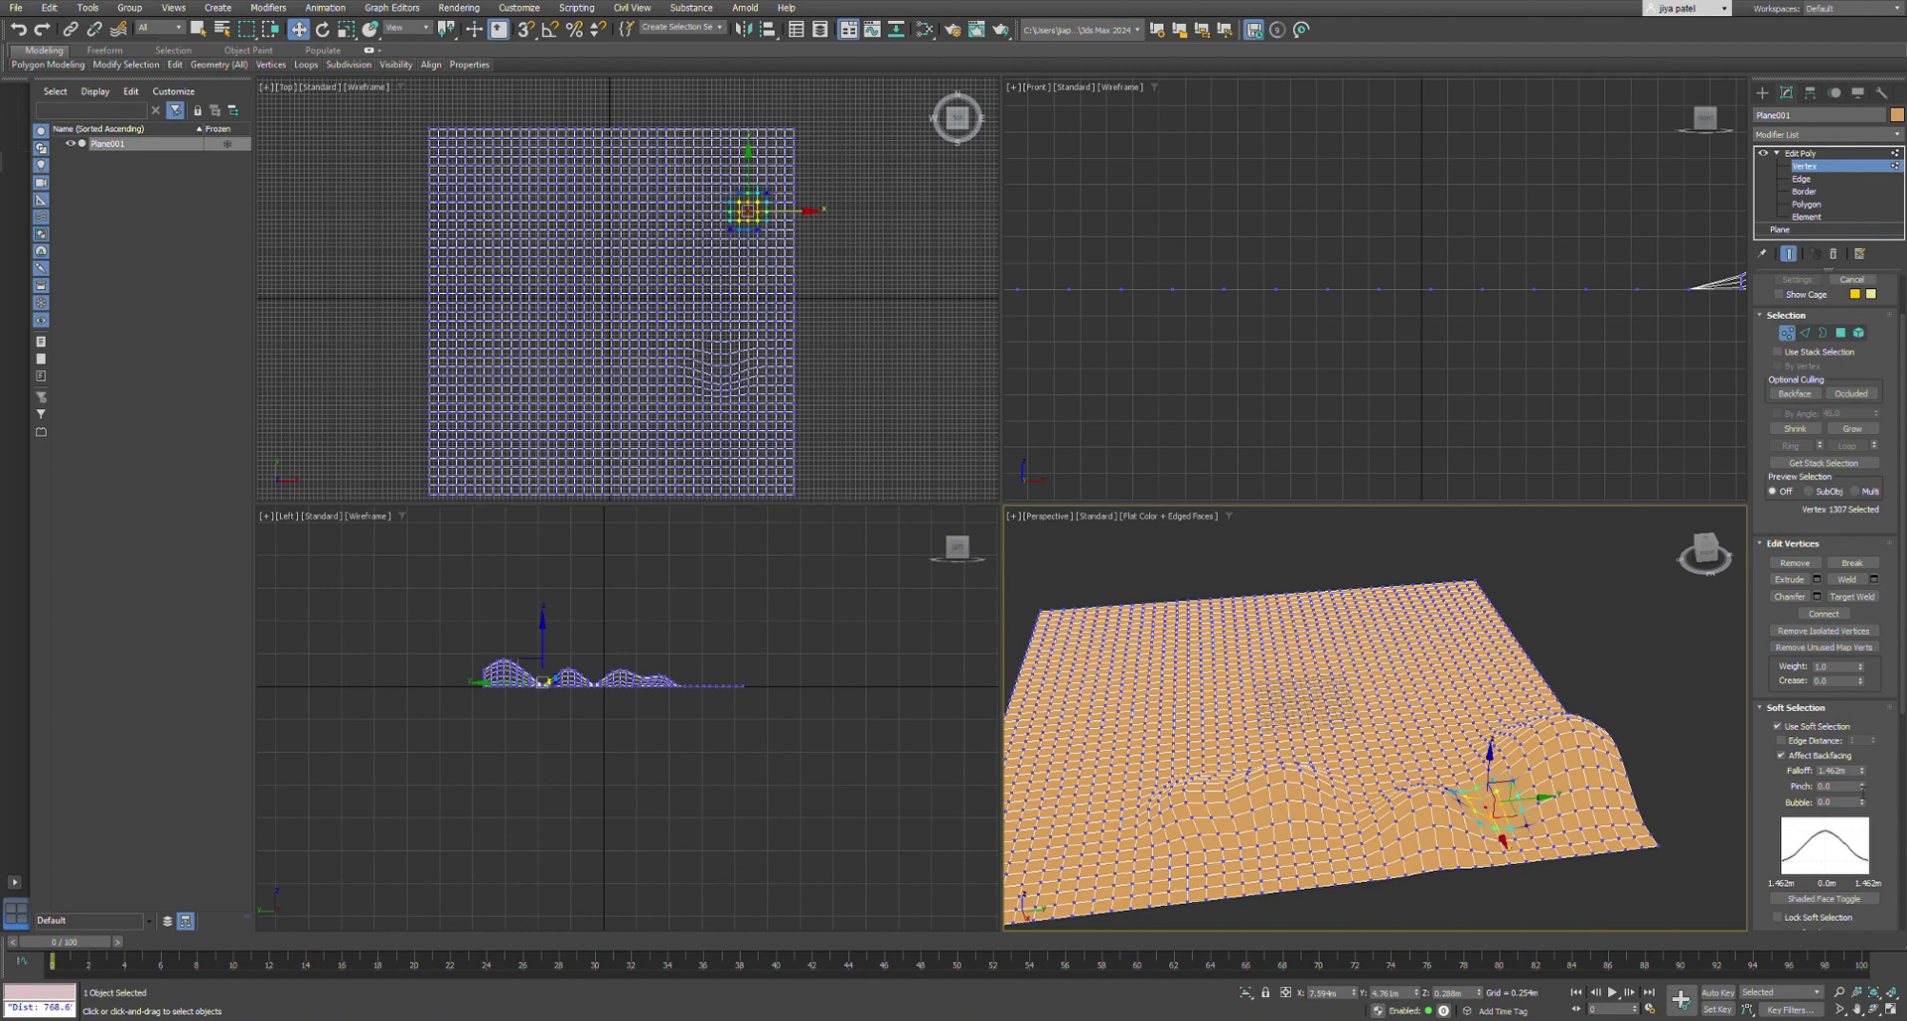
left_click_drag(1861, 786, 1861, 774)
scroll(1523, 784, "up", 2)
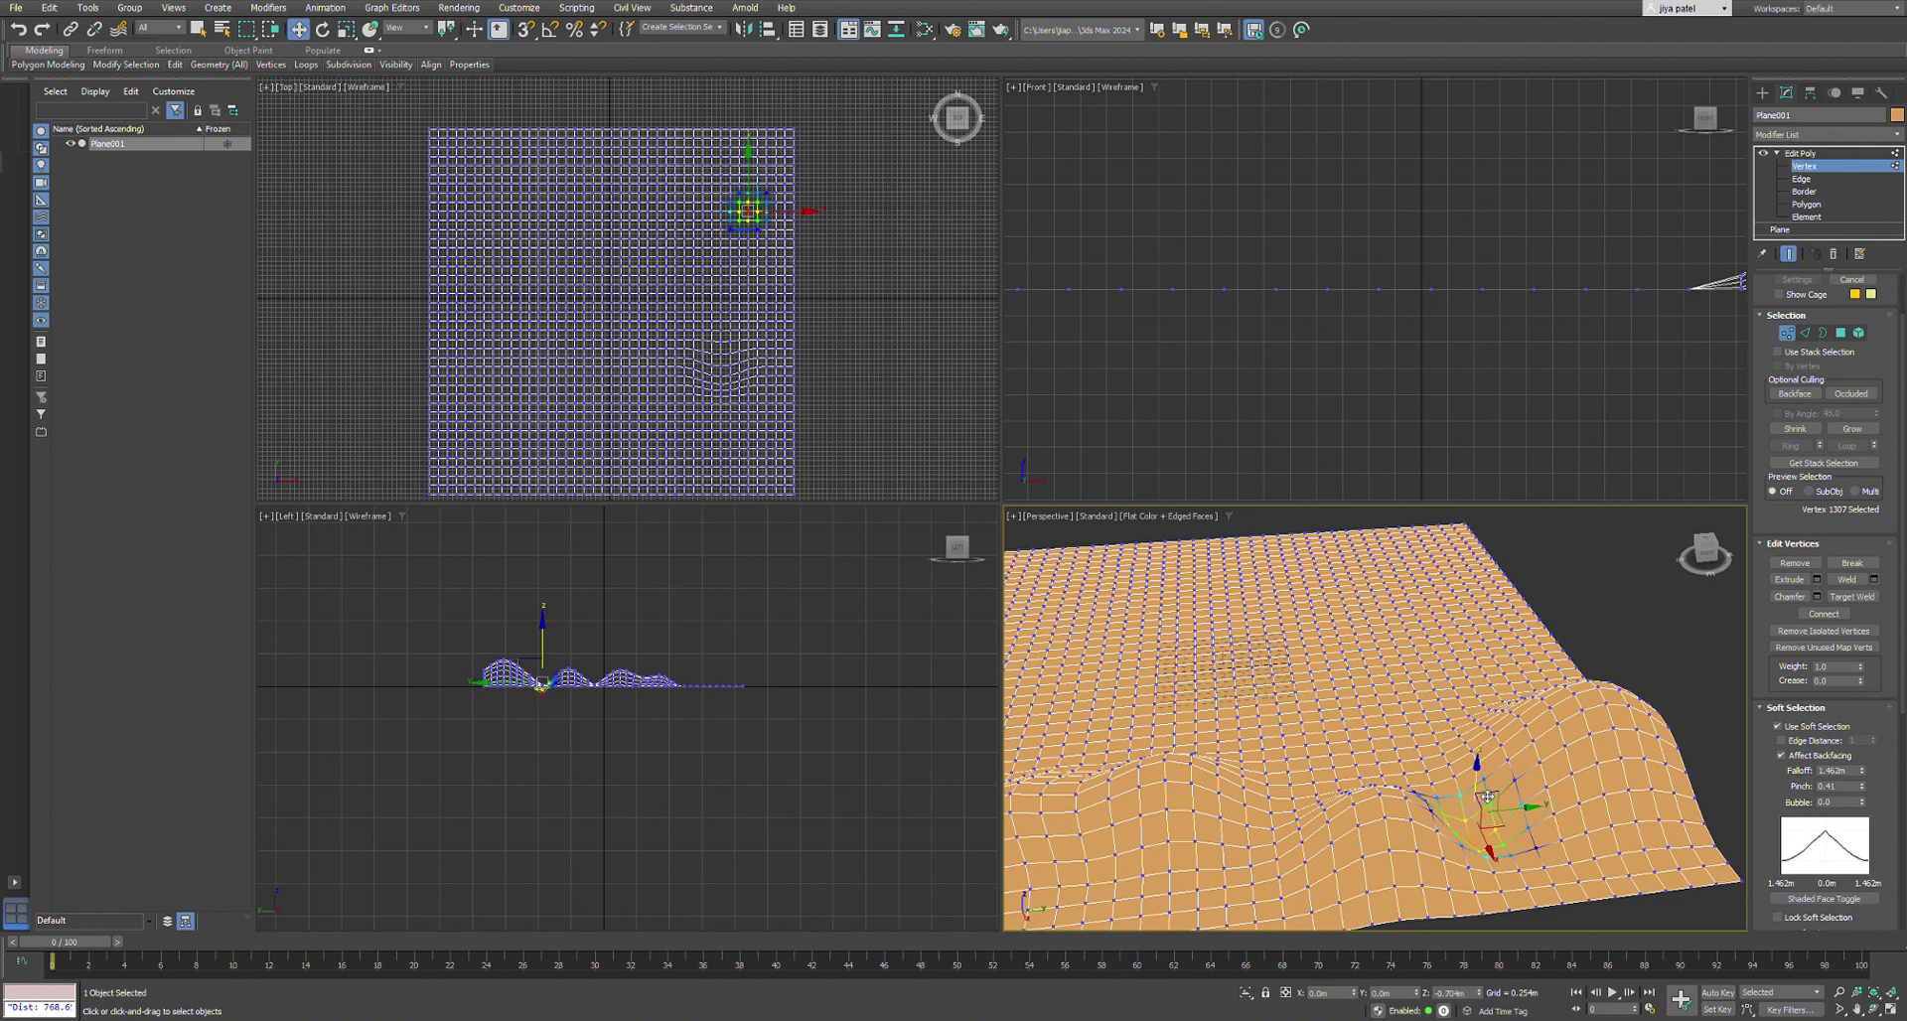
left_click_drag(1487, 786, 1490, 794)
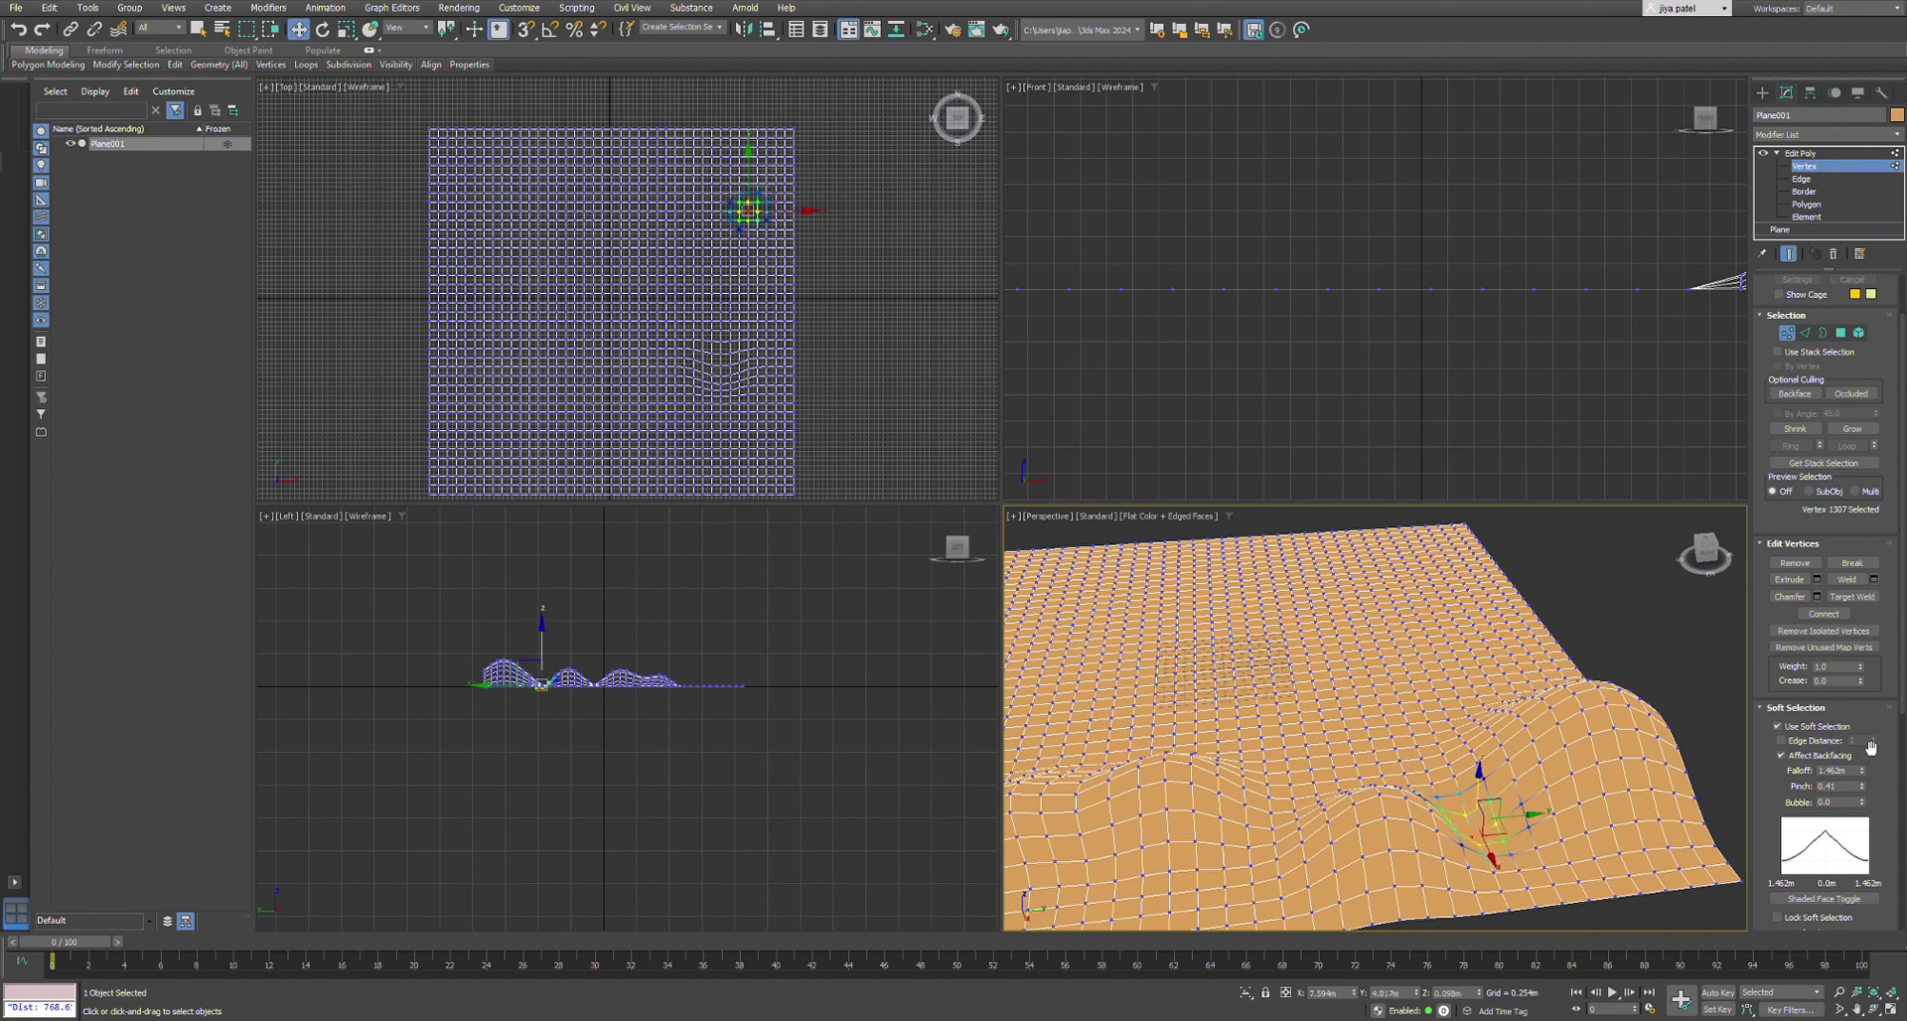
- Set the falloff to 1.769 m and the pinch to 0.17, and lower successive vertices from the dip towards the plane's centre
left_click_drag(1862, 771, 1871, 756)
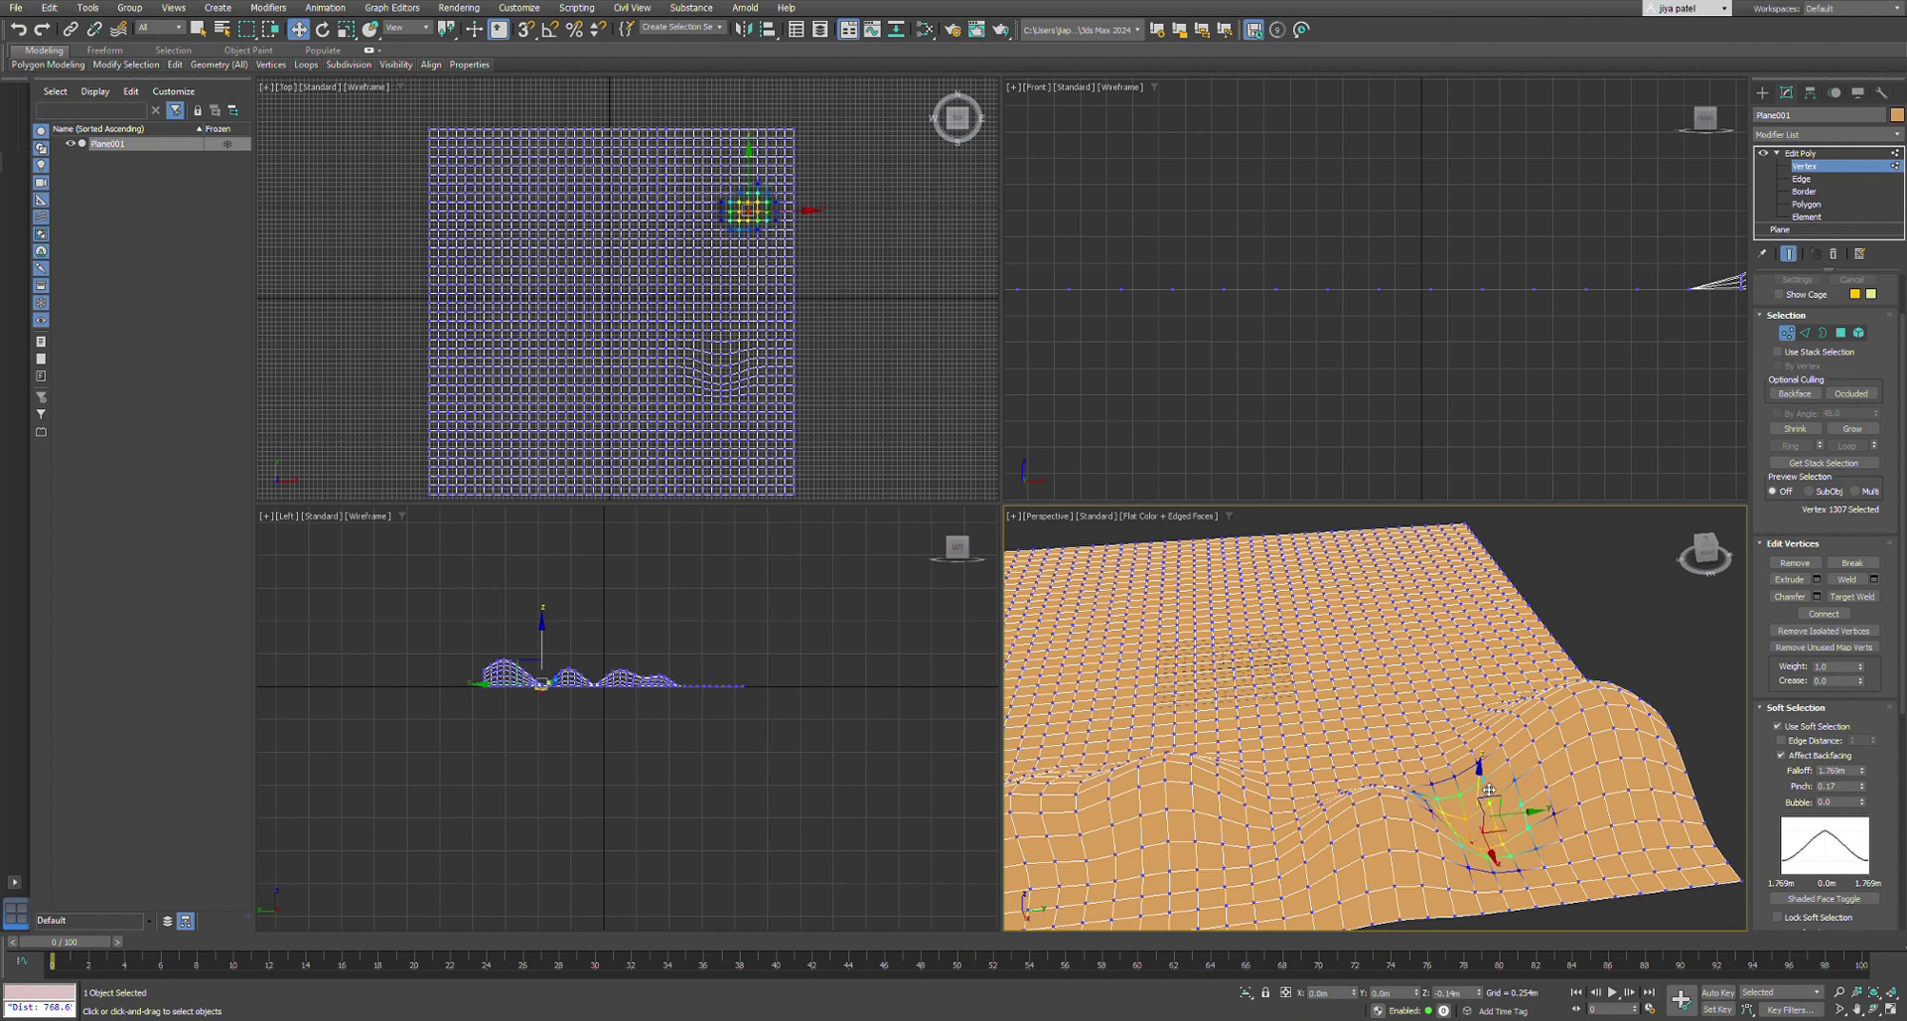
left_click(1430, 772)
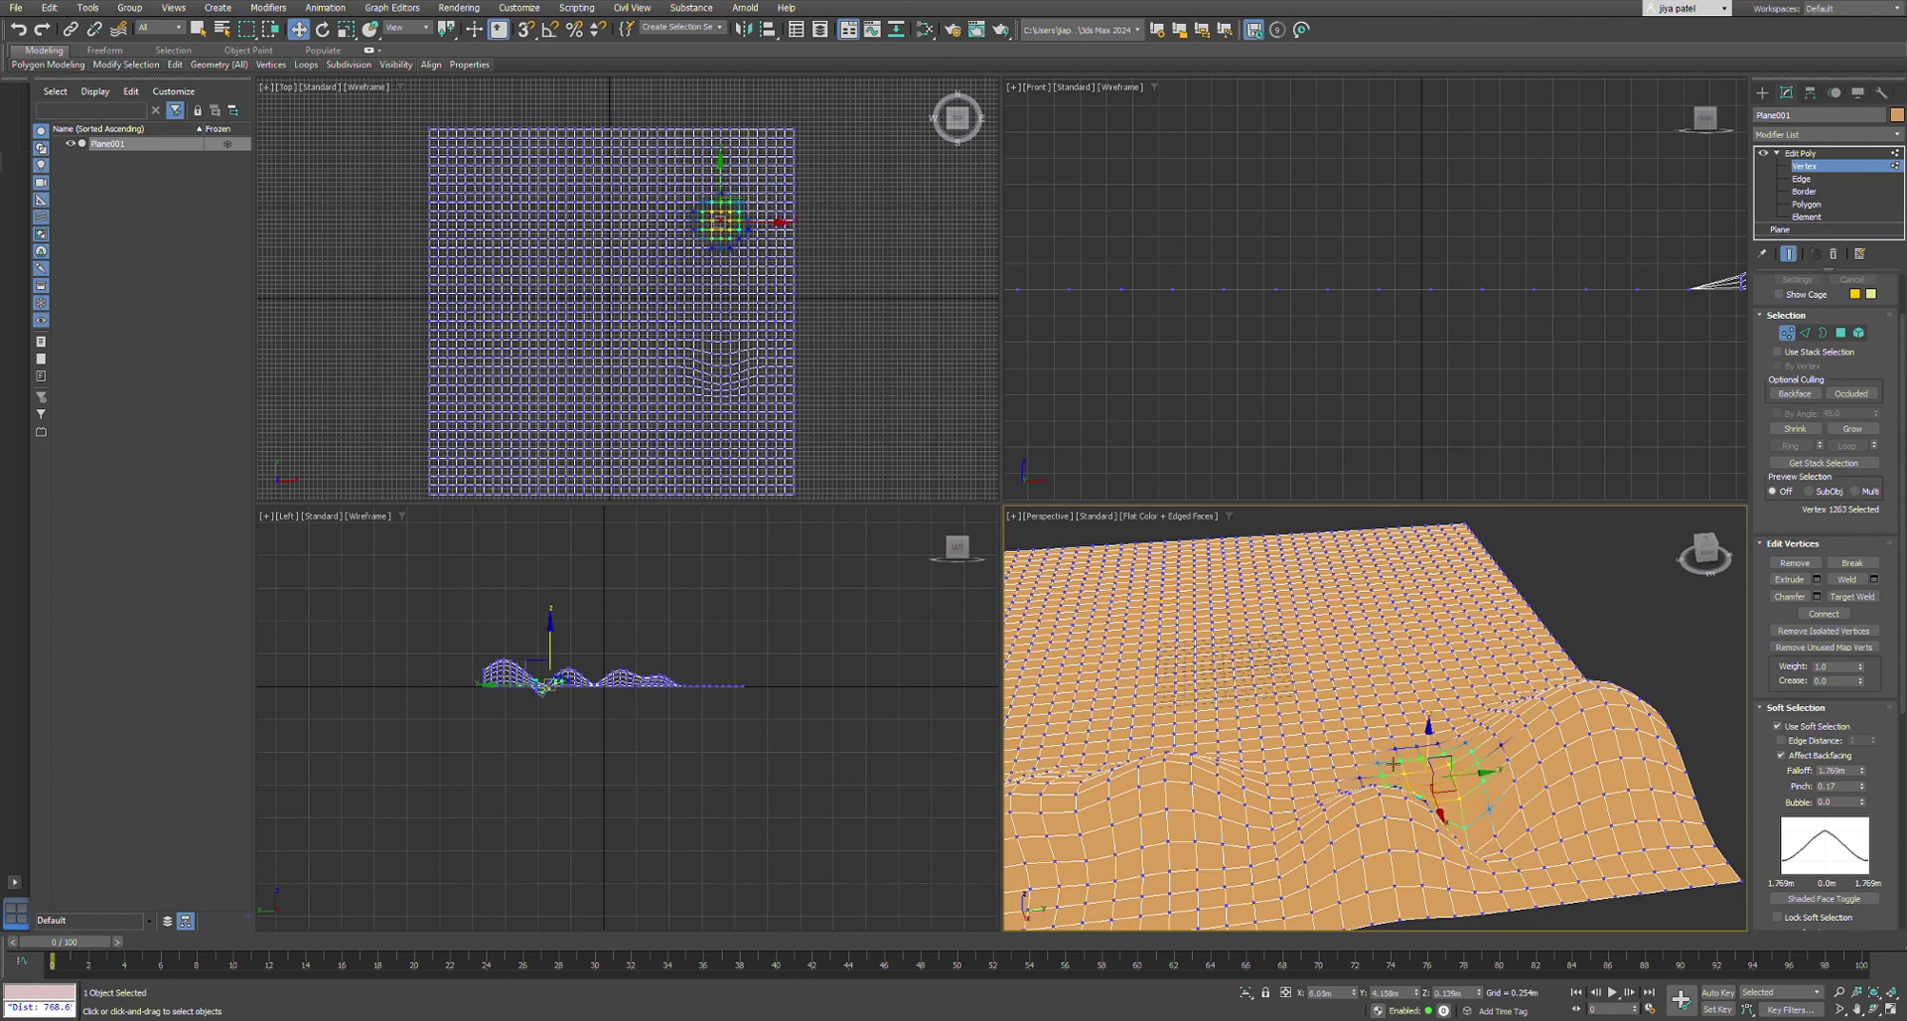
left_click(1438, 790)
left_click(1388, 761)
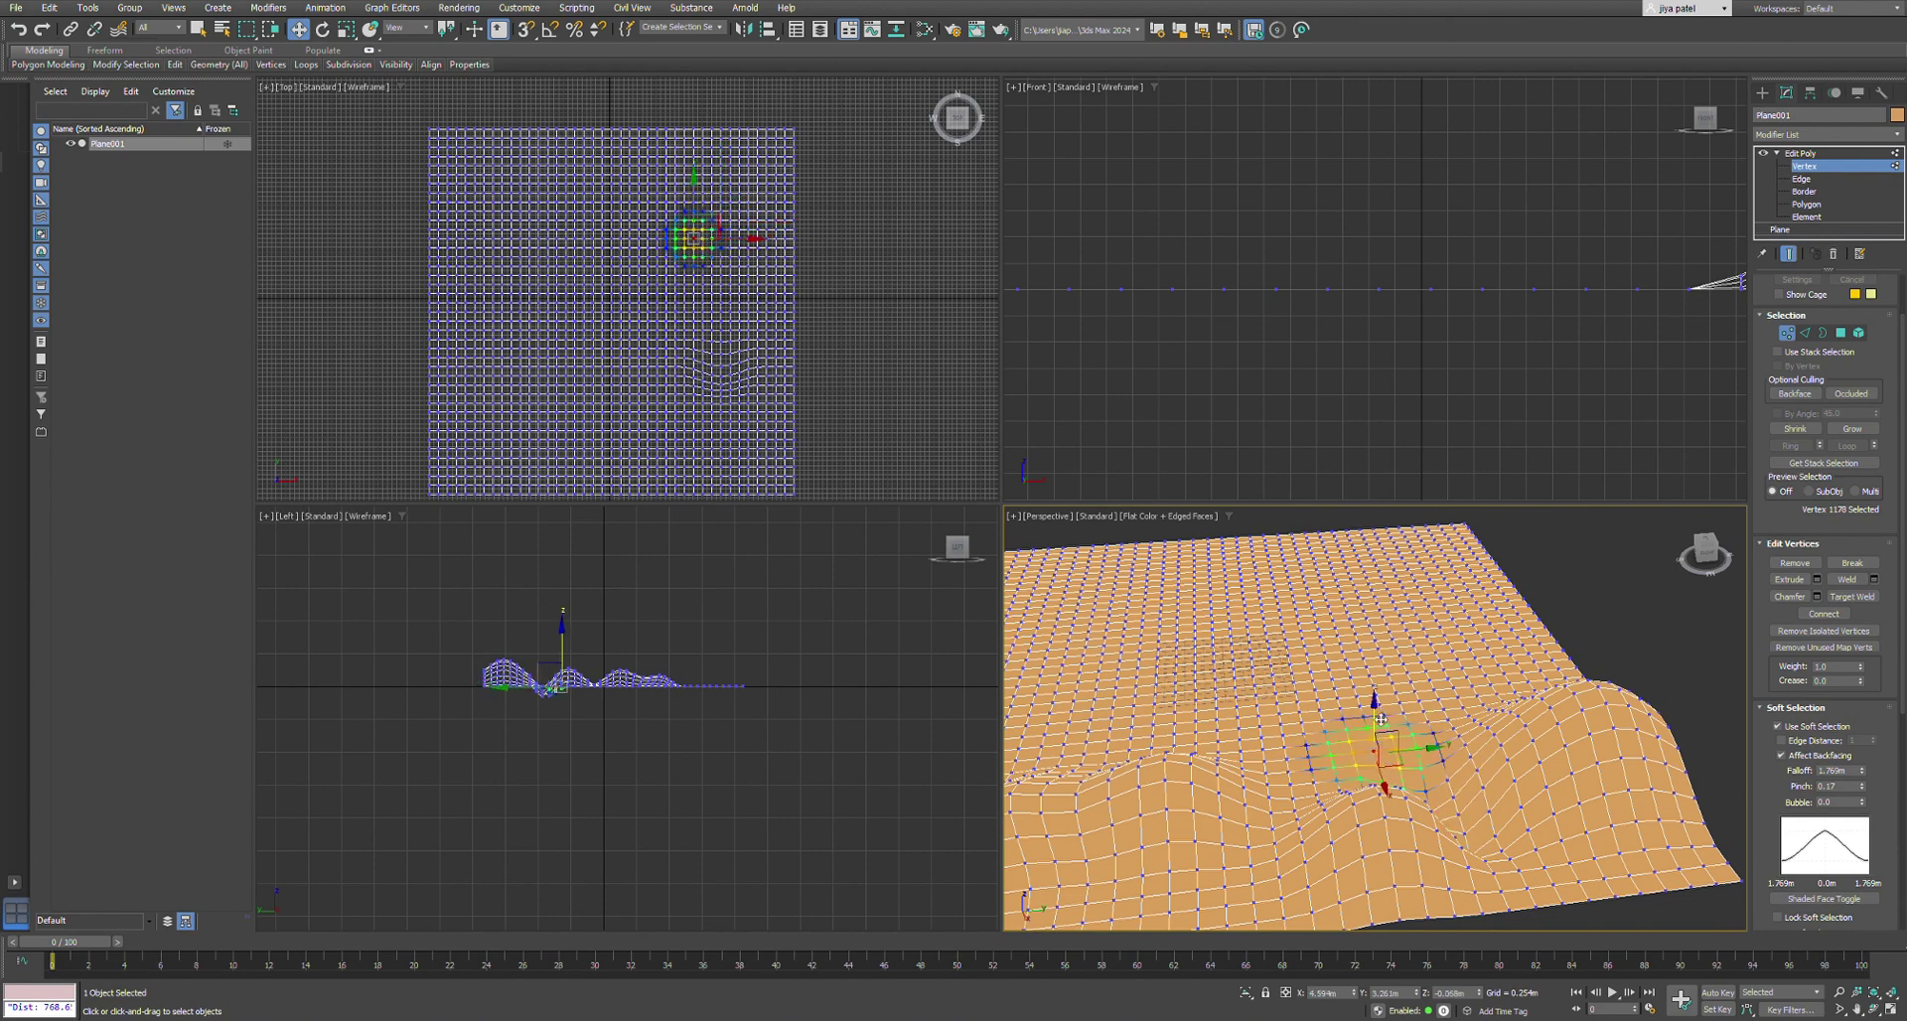
middle_click_drag(1384, 734, 1414, 769, "alt")
left_click(1409, 786)
- Reduce the falloff to 1.22 m and lower further vertices one by one to extend the channel towards the plane's centre
left_click(1439, 776)
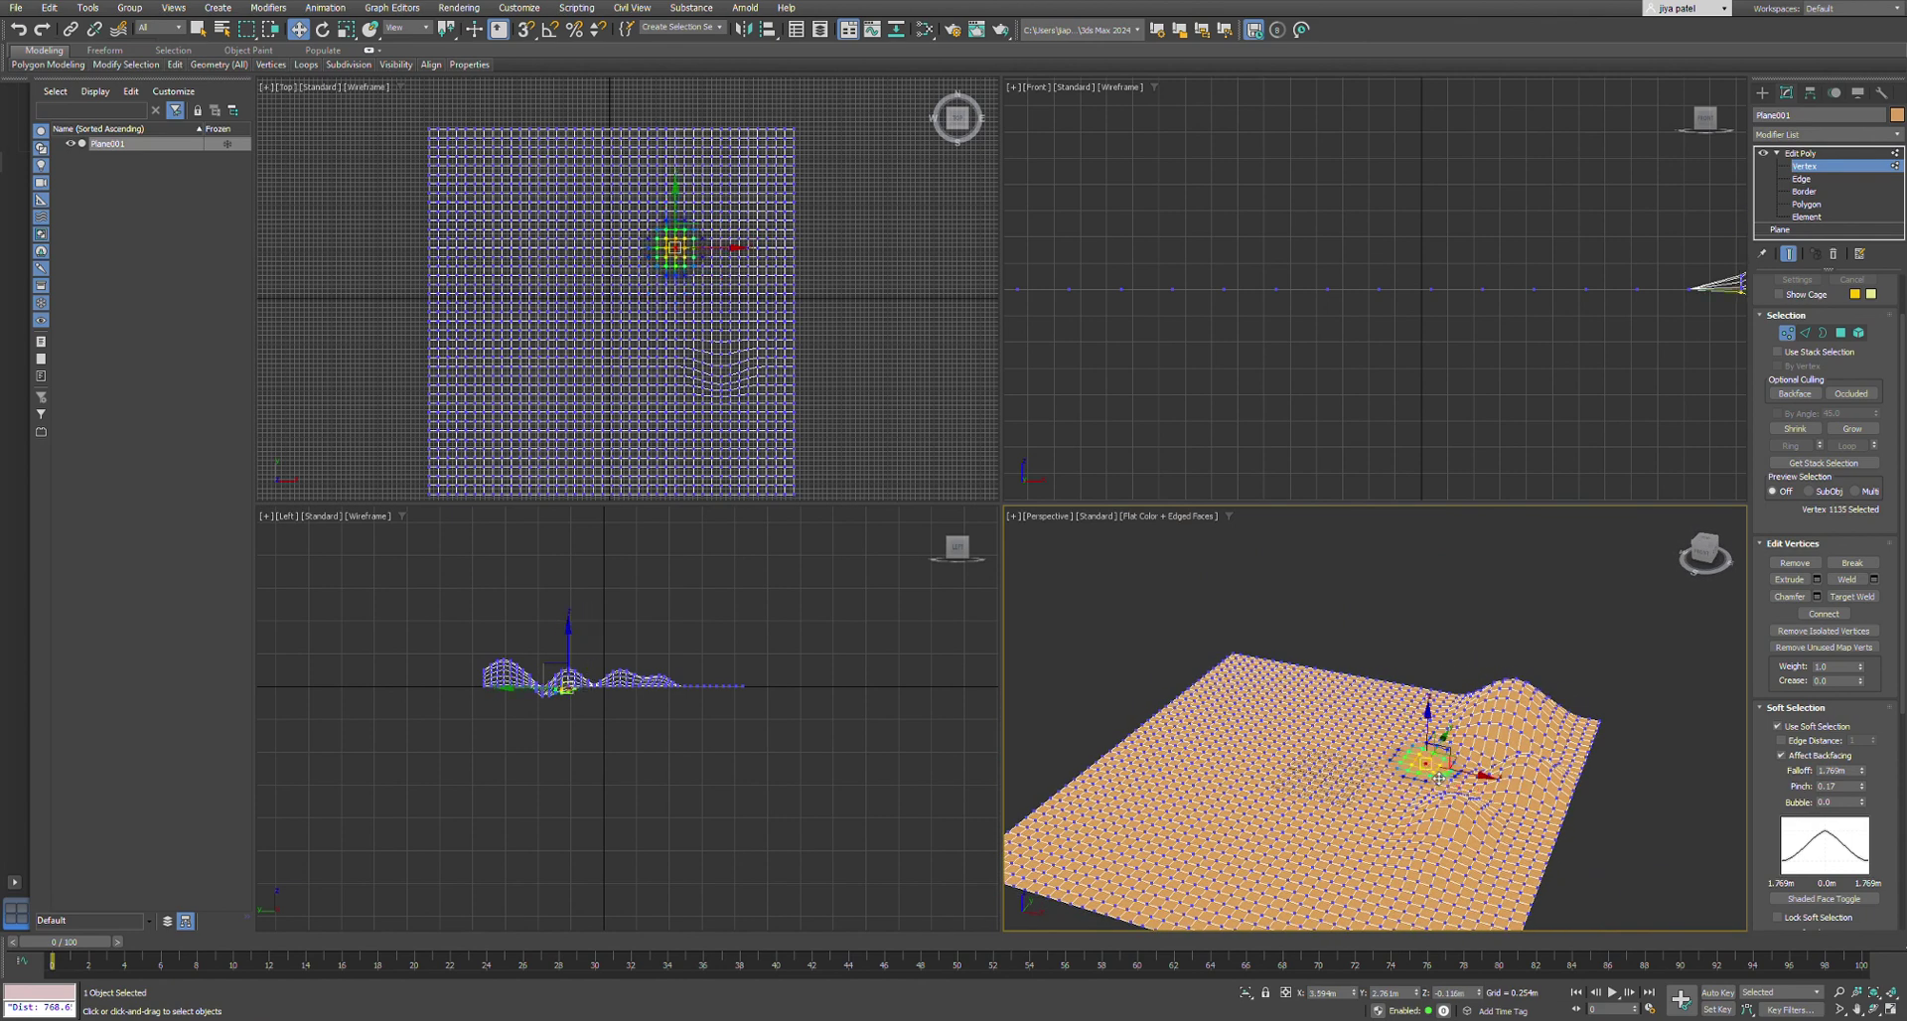
left_click_drag(1863, 778, 1863, 791)
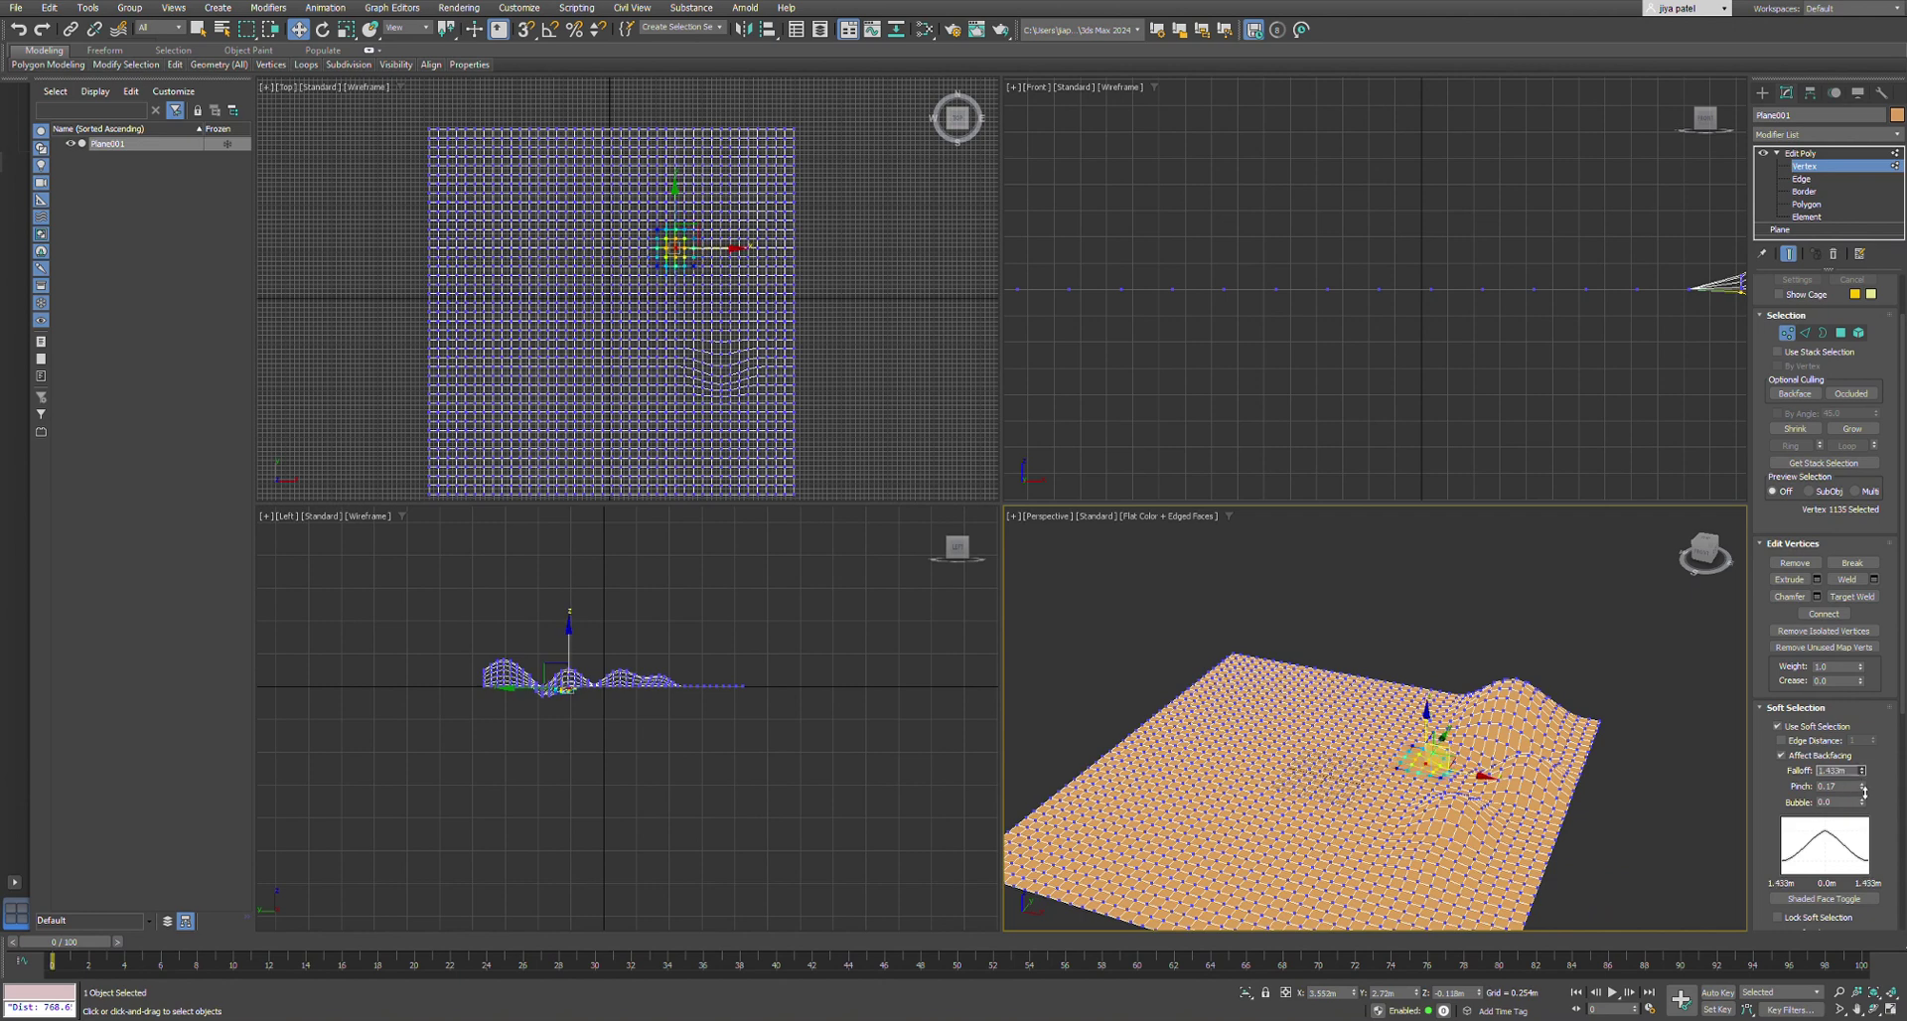
scroll(1433, 796, "up", 2)
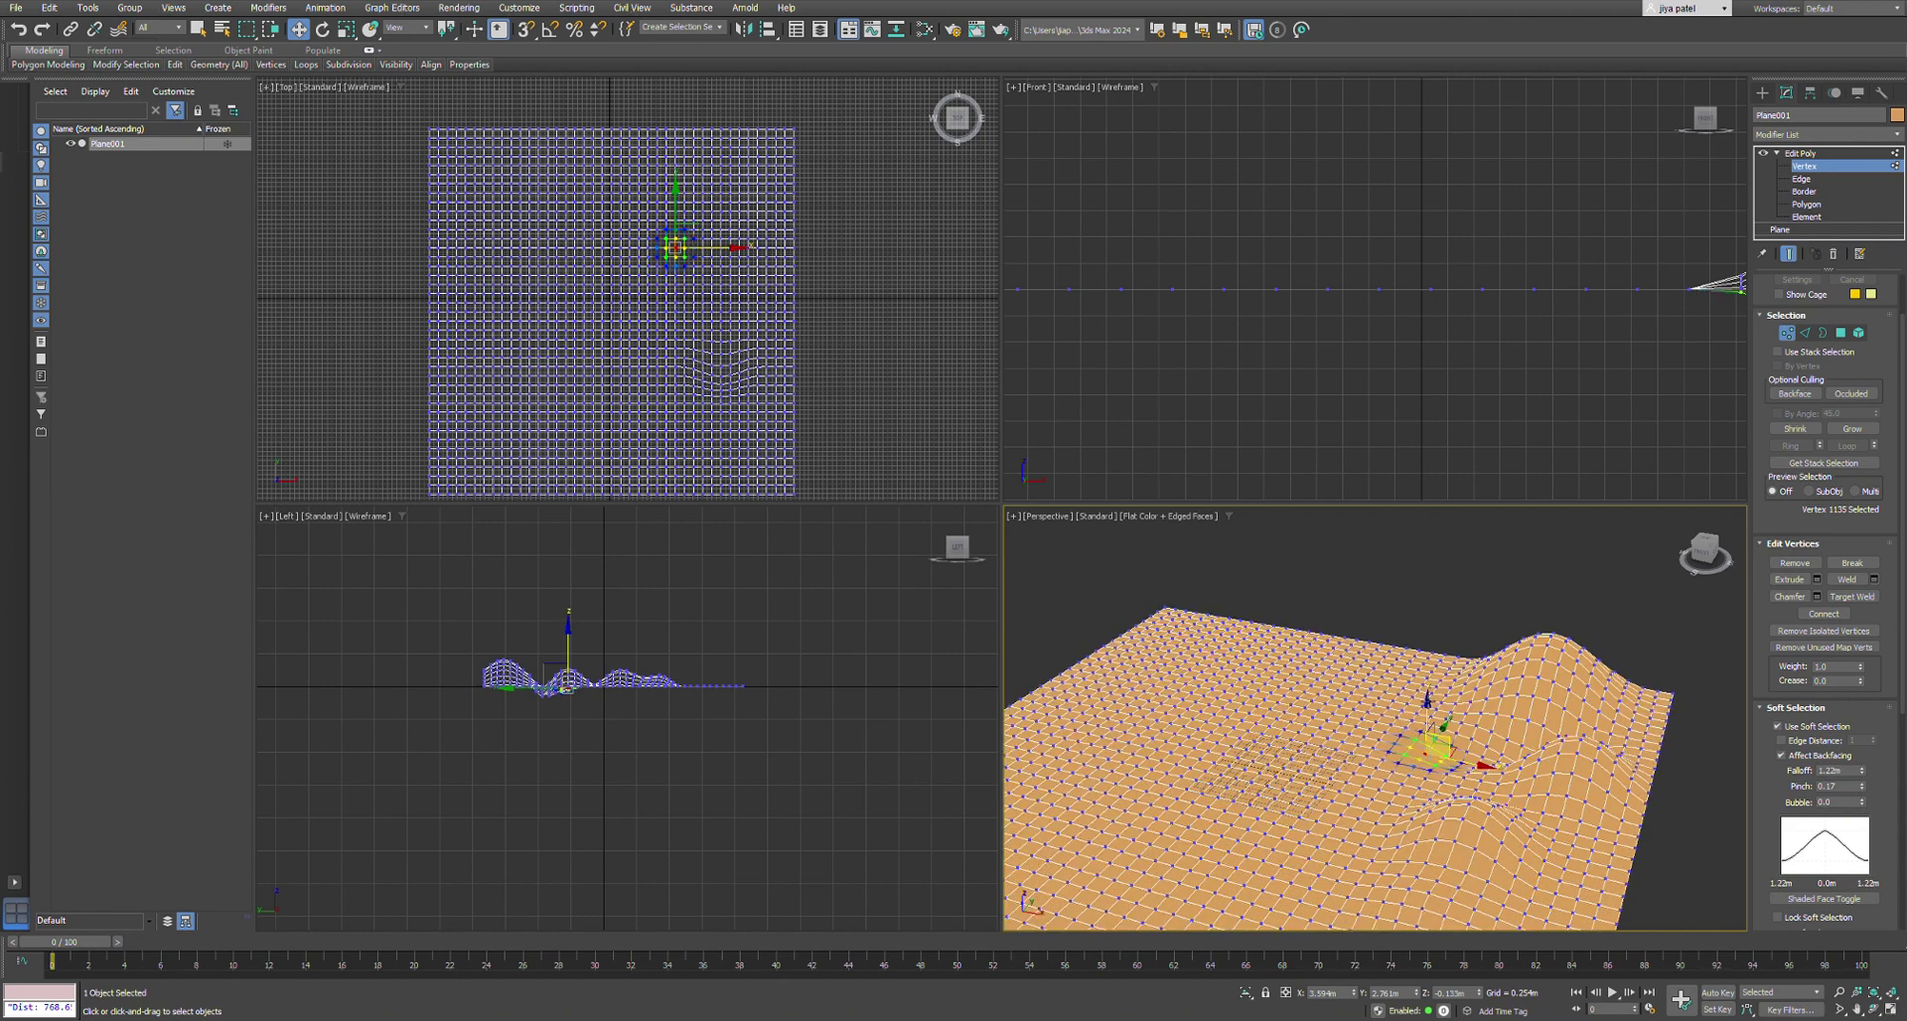
left_click_drag(1439, 728, 1440, 718)
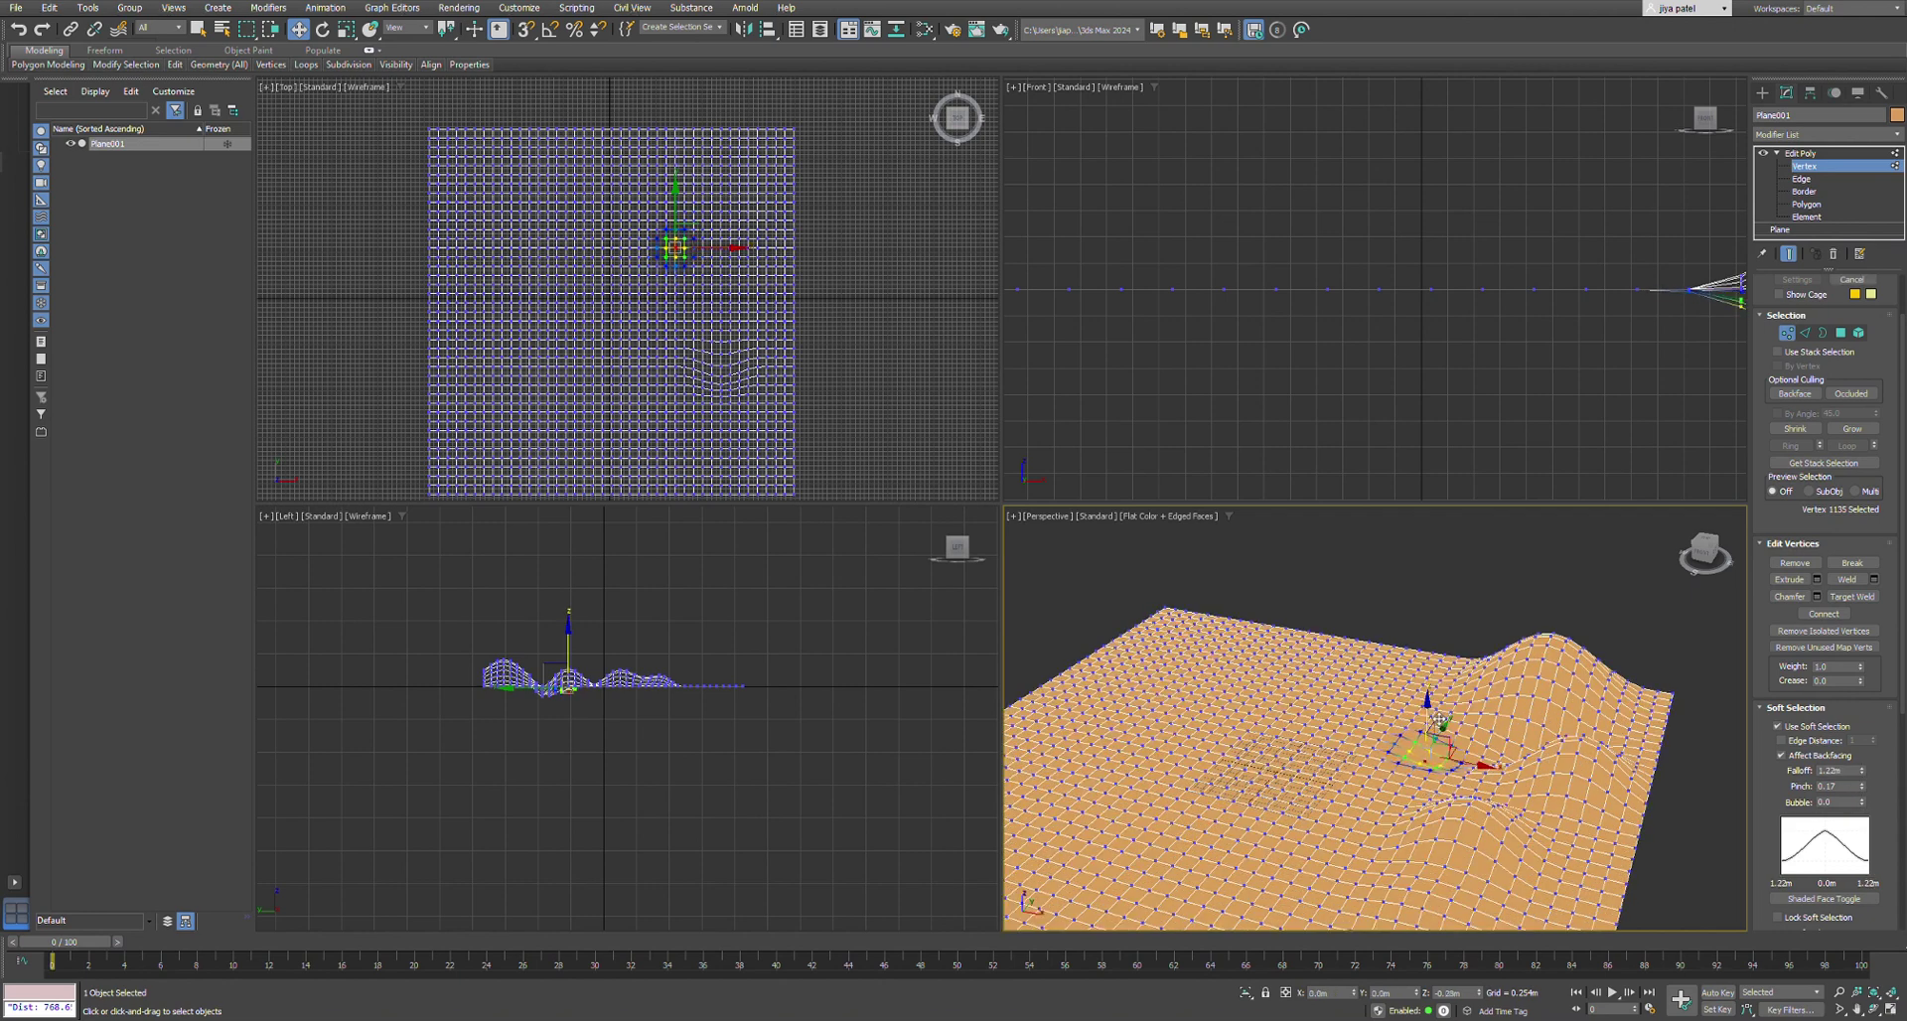
left_click(1402, 769)
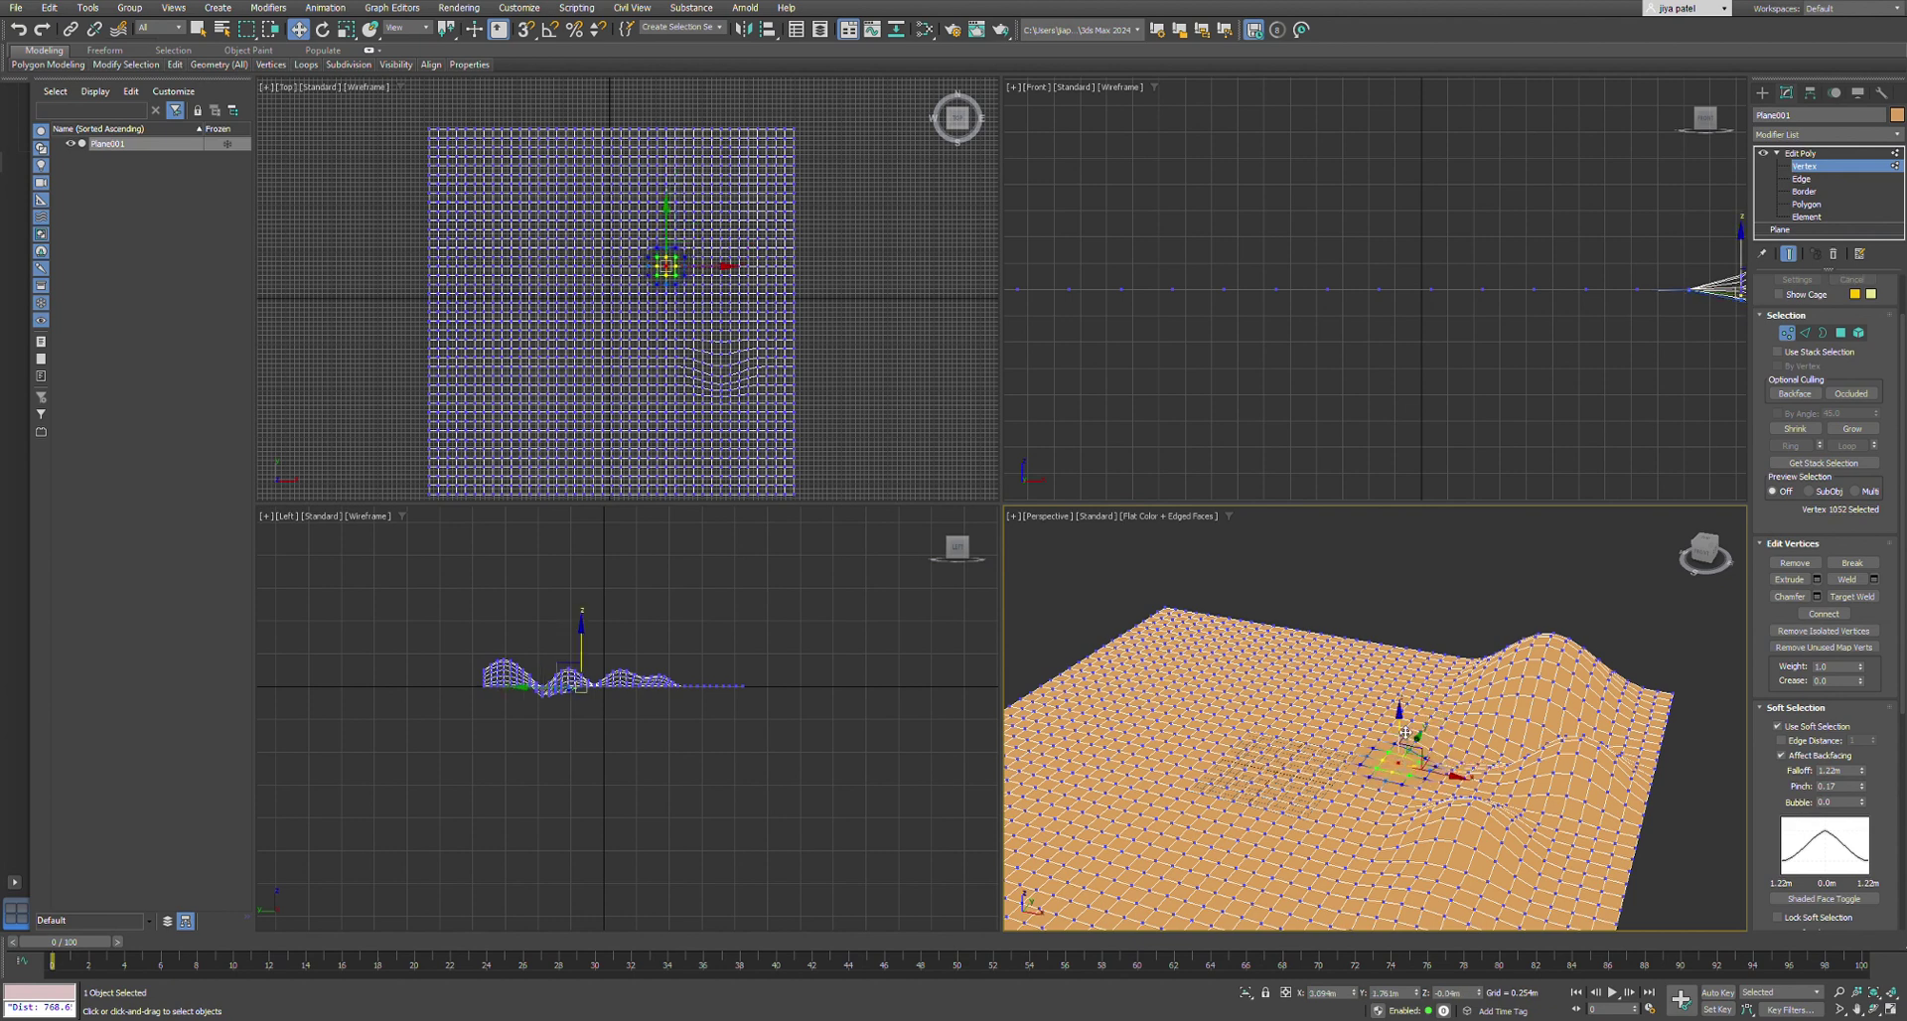
left_click(1368, 763)
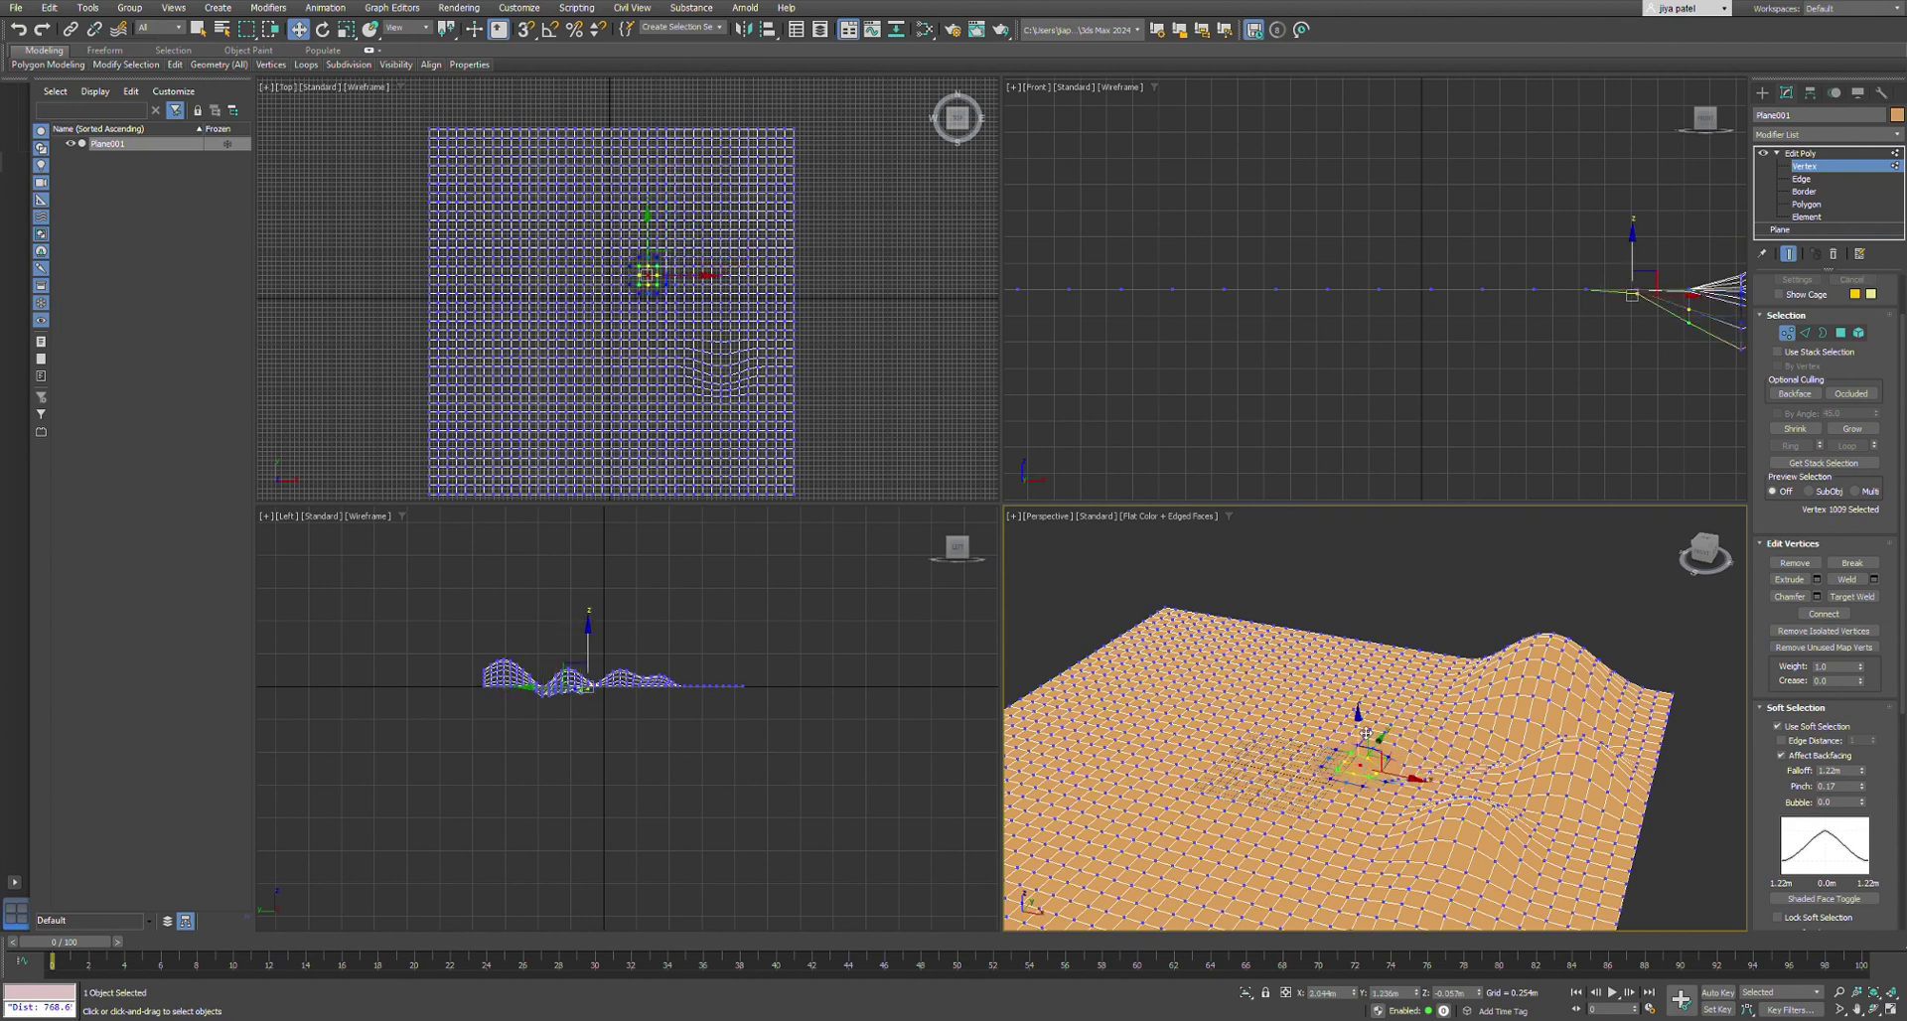
left_click_drag(1365, 733, 1367, 755)
- Smooth the channel by adjusting a vertex back along its course, and select the next vertex towards the centre
middle_click_drag(1436, 756, 1319, 773, "alt")
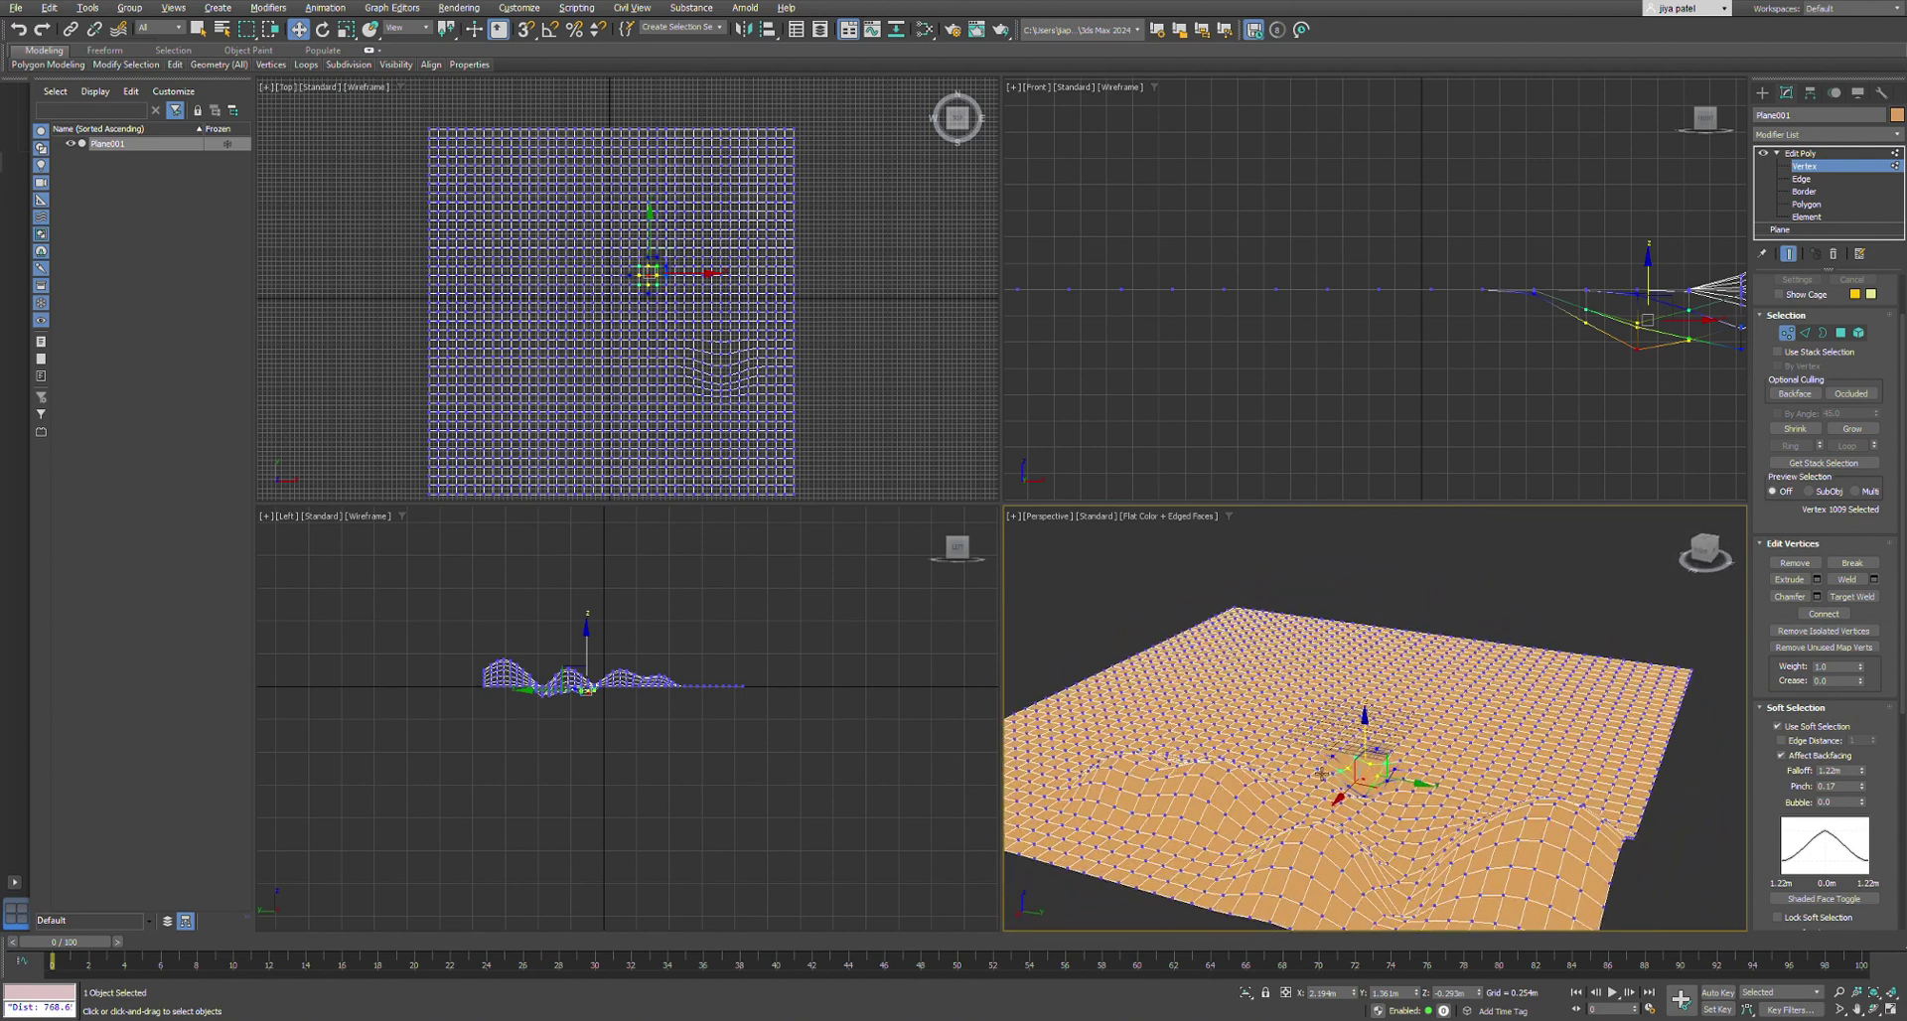
left_click(1375, 795)
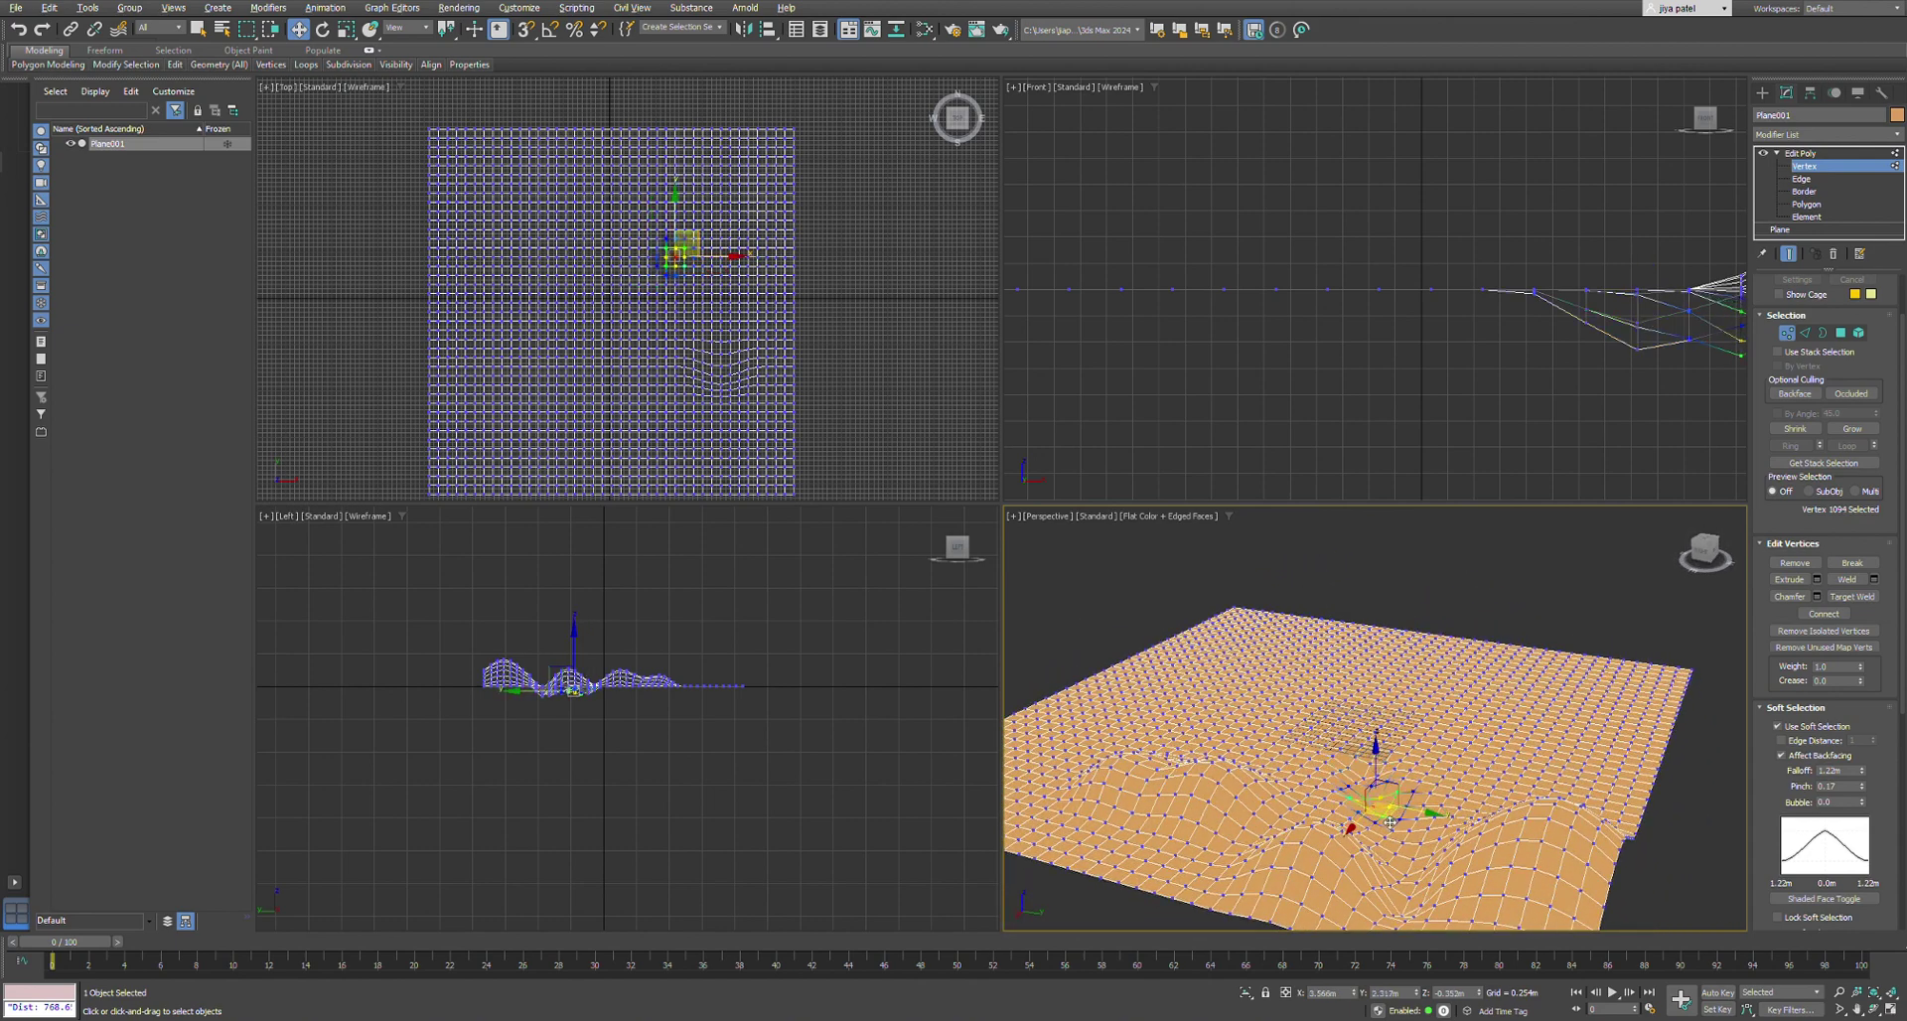
middle_click_drag(1388, 773, 1383, 823, "alt")
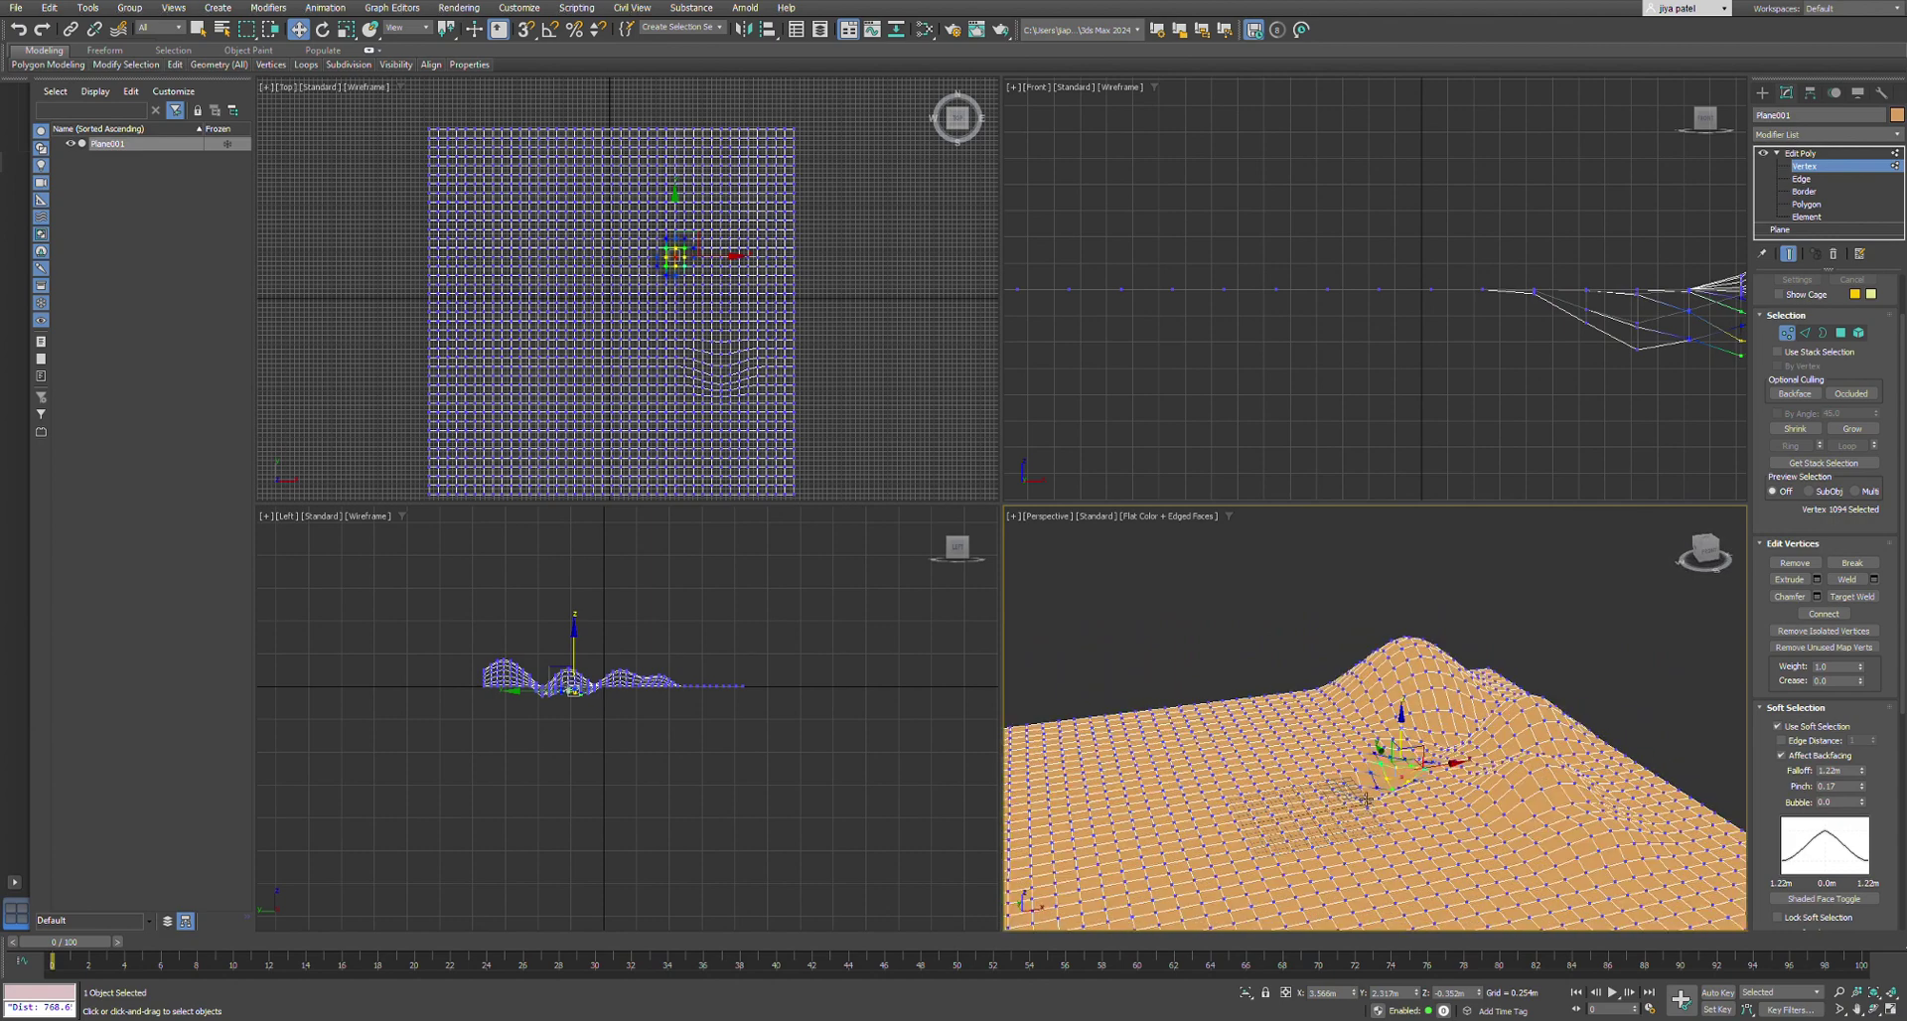
left_click(1366, 800)
scroll(1416, 724, "down", 5)
scroll(1393, 751, "up", 4)
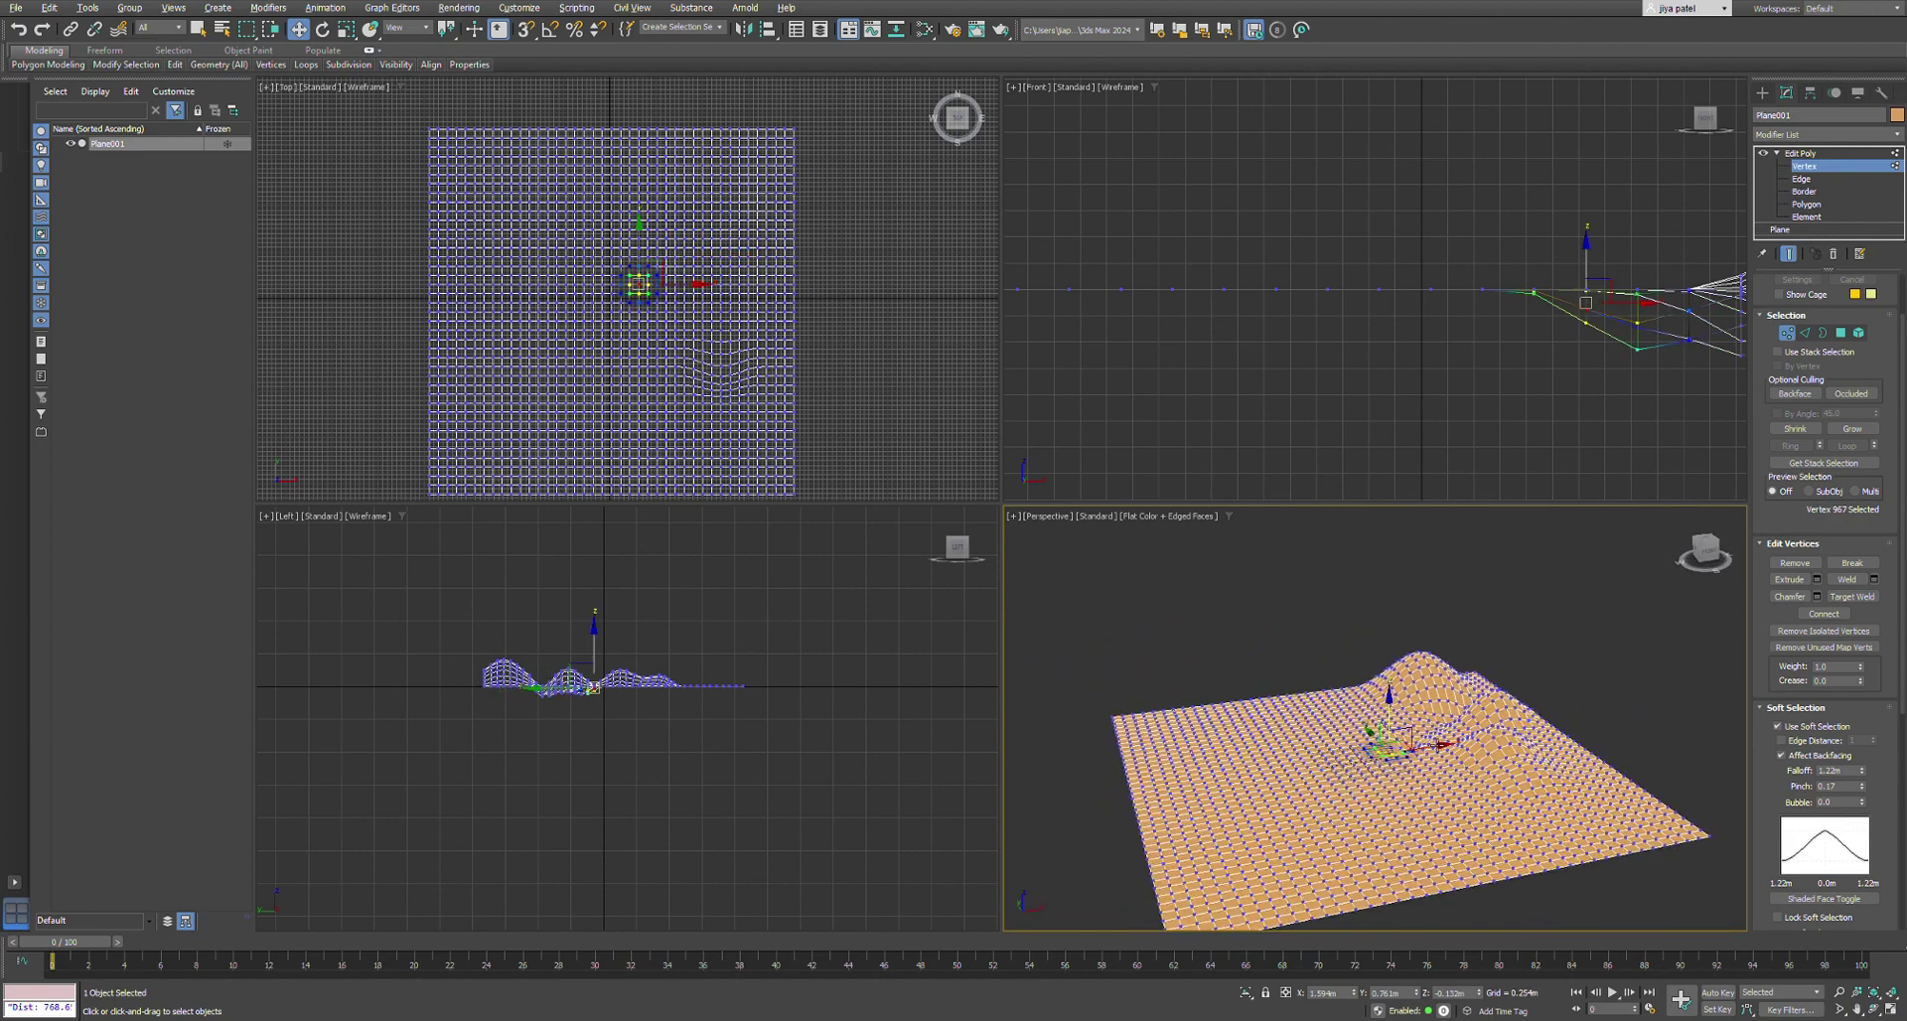
middle_click_drag(1393, 751, 1301, 817, "alt")
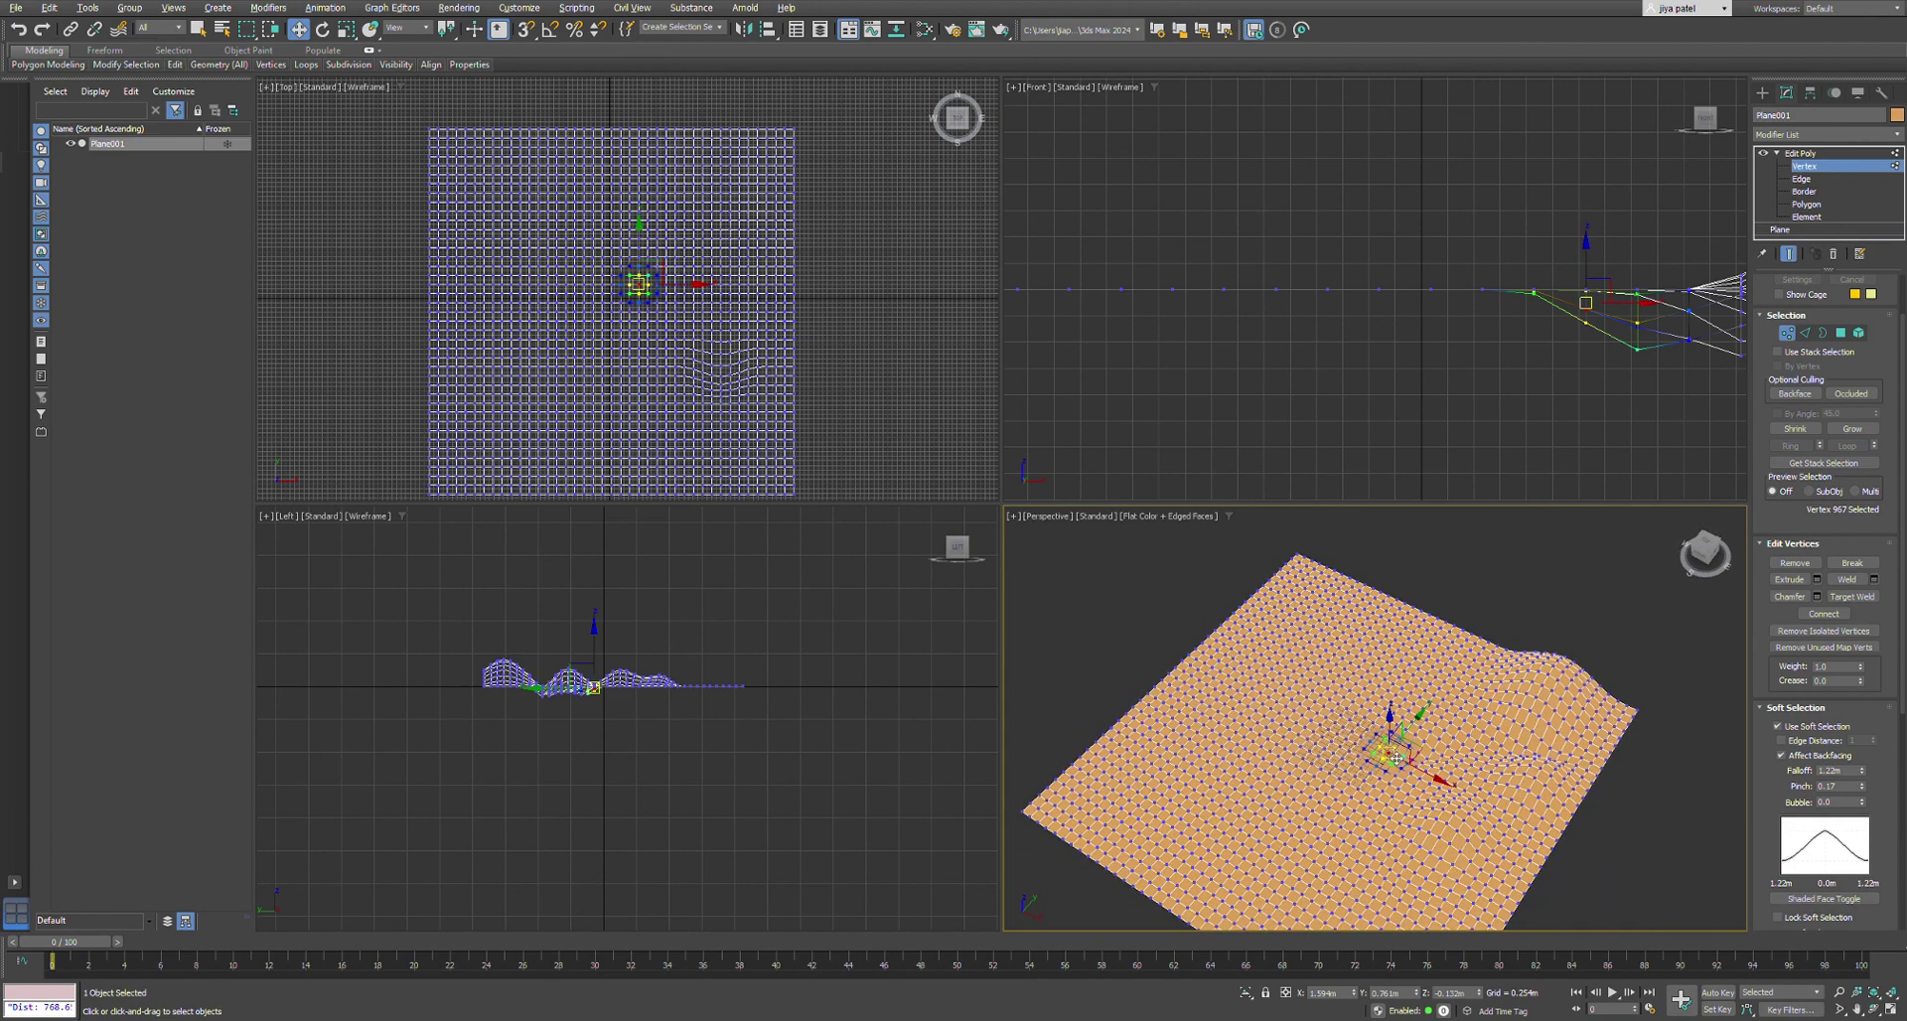
left_click(1376, 759)
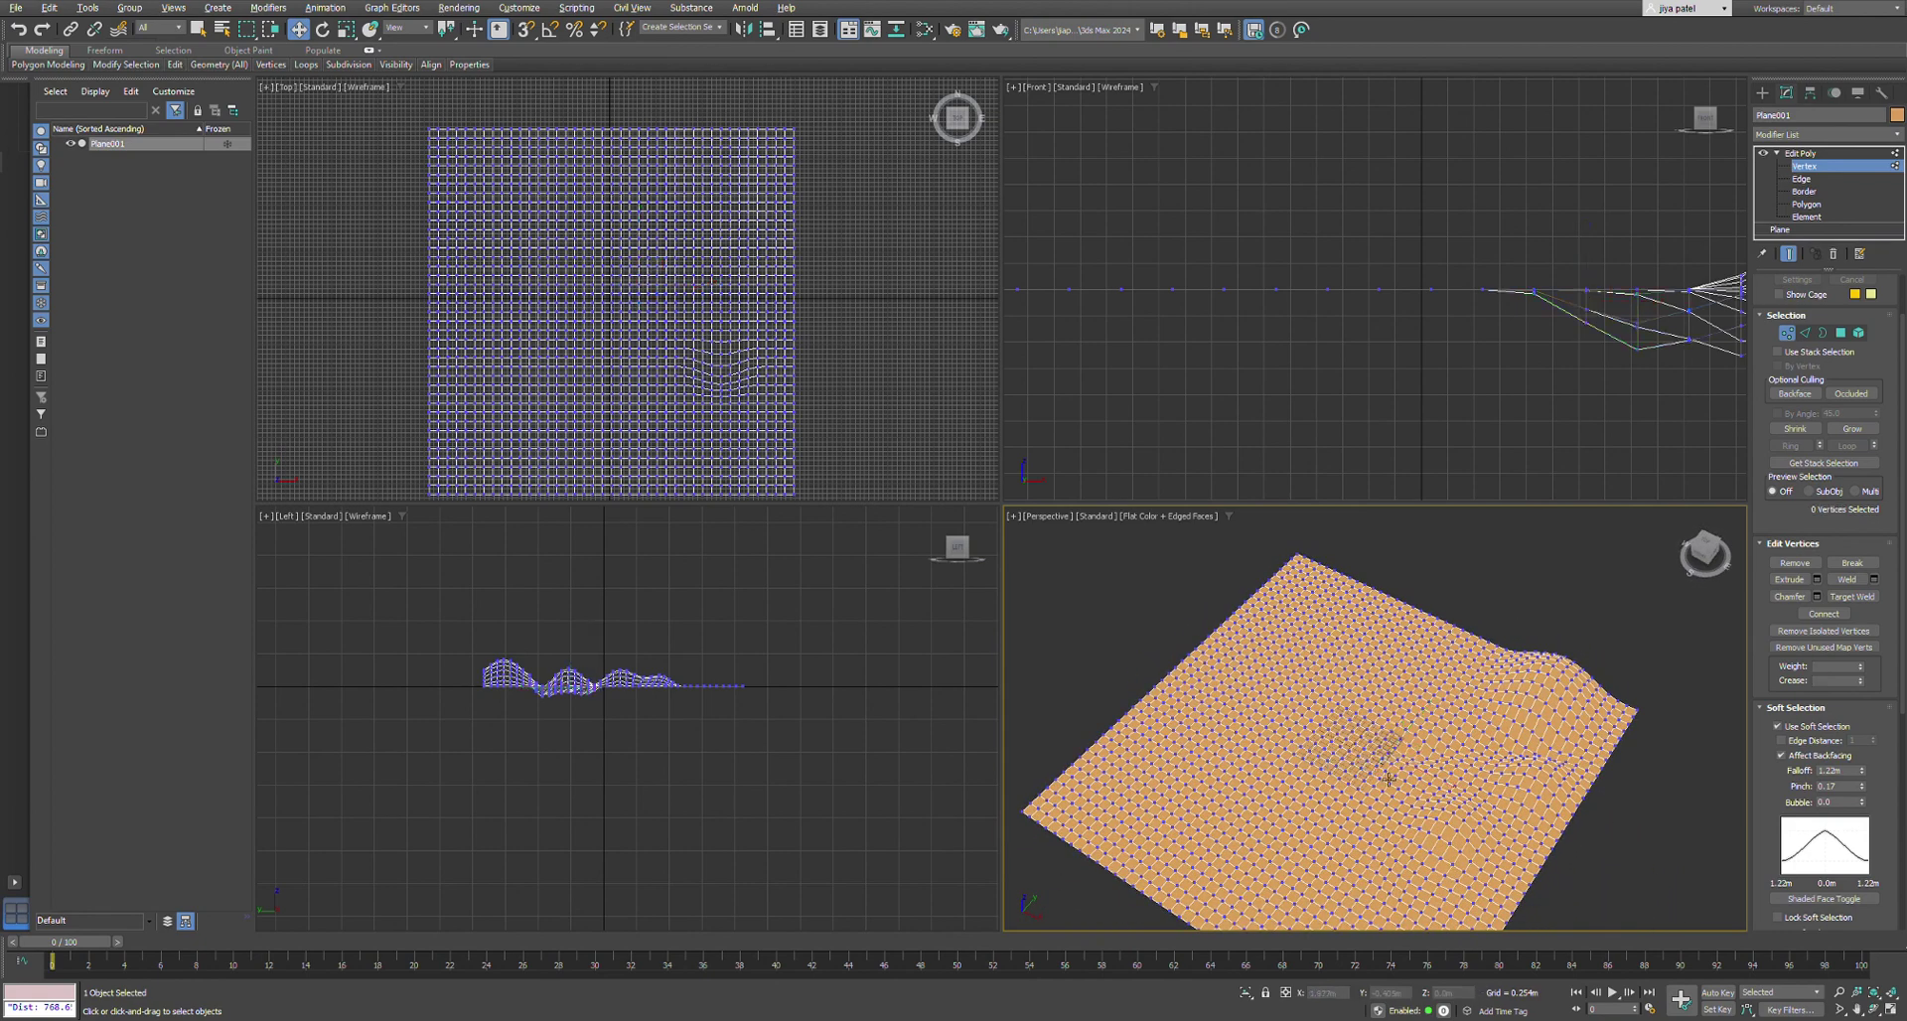
scroll(1388, 779, "up", 6)
left_click(1377, 764)
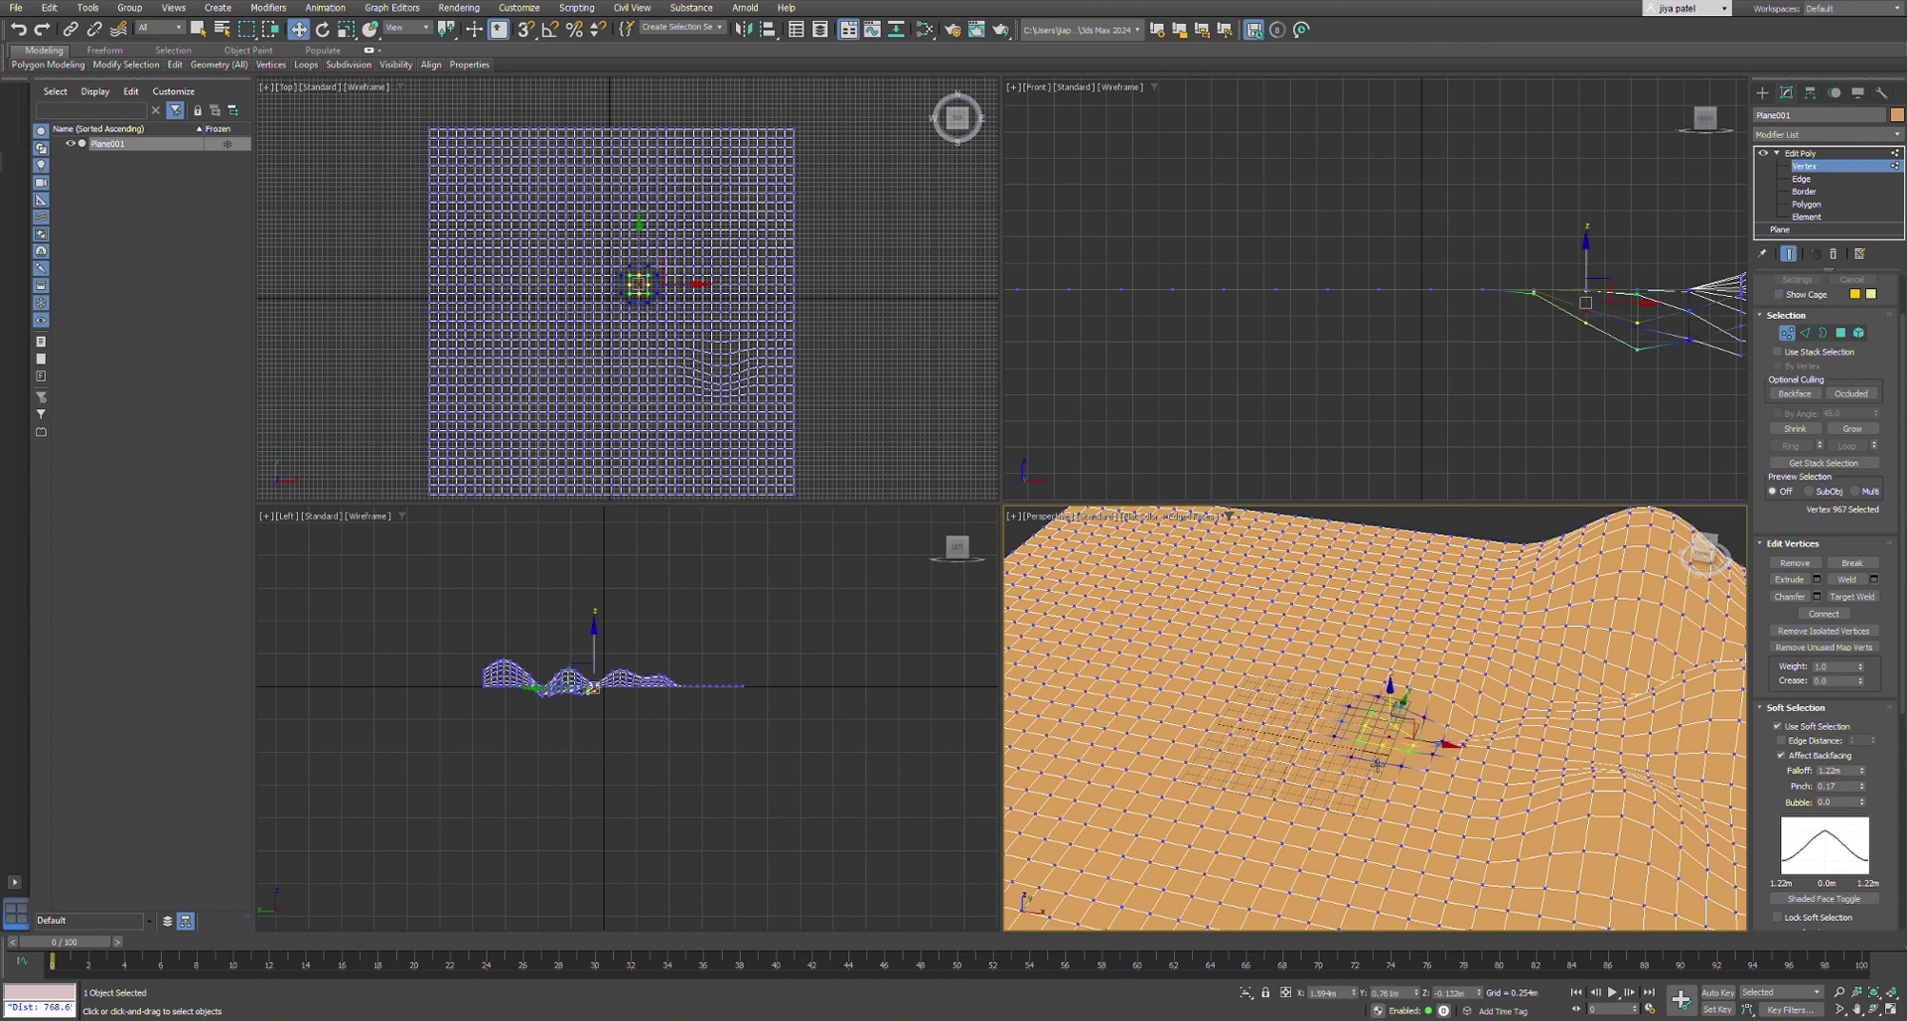
scroll(1370, 769, "down", 3)
left_click_drag(1415, 754, 1294, 802)
key("ctrl+z")
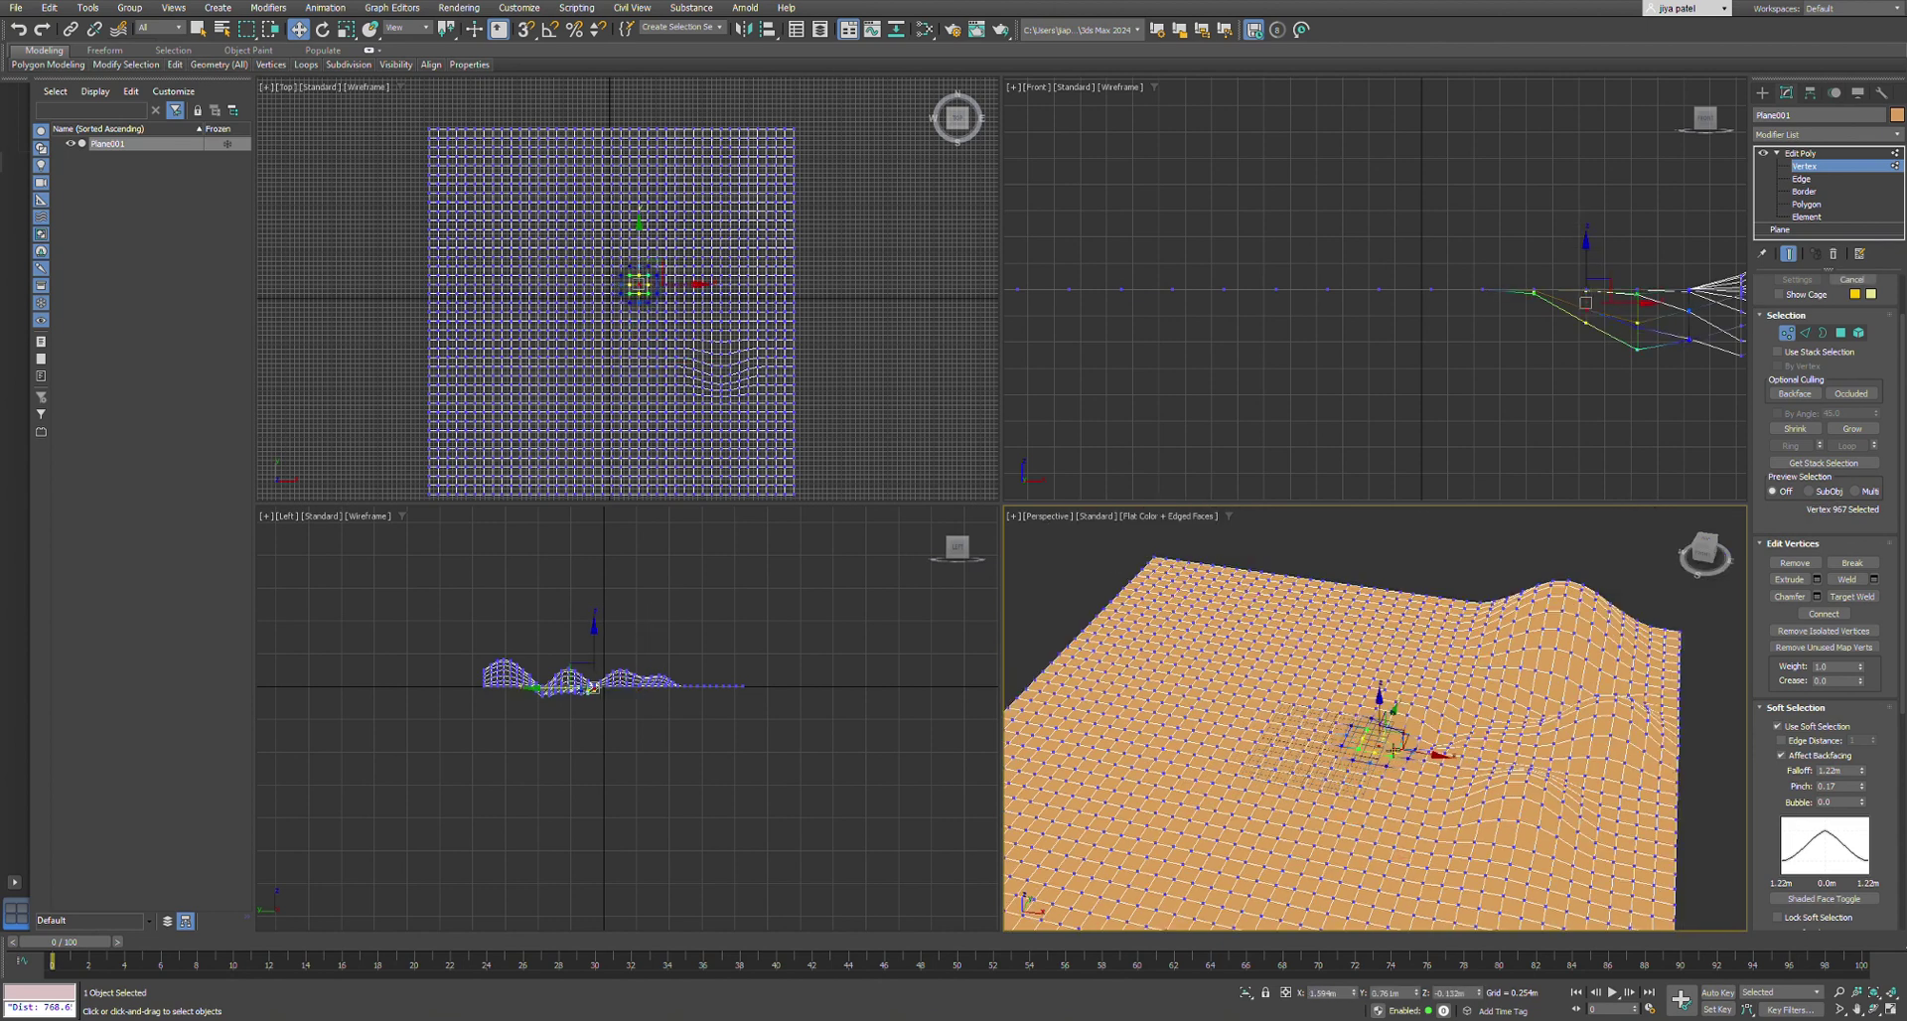
- Raise the soft selection bubble, lower the channel vertex near the plane's centre, and set the bubble to 0.846
scroll(1379, 762, "down", 3)
scroll(1458, 823, "up", 3)
left_click_drag(1861, 802, 1884, 677)
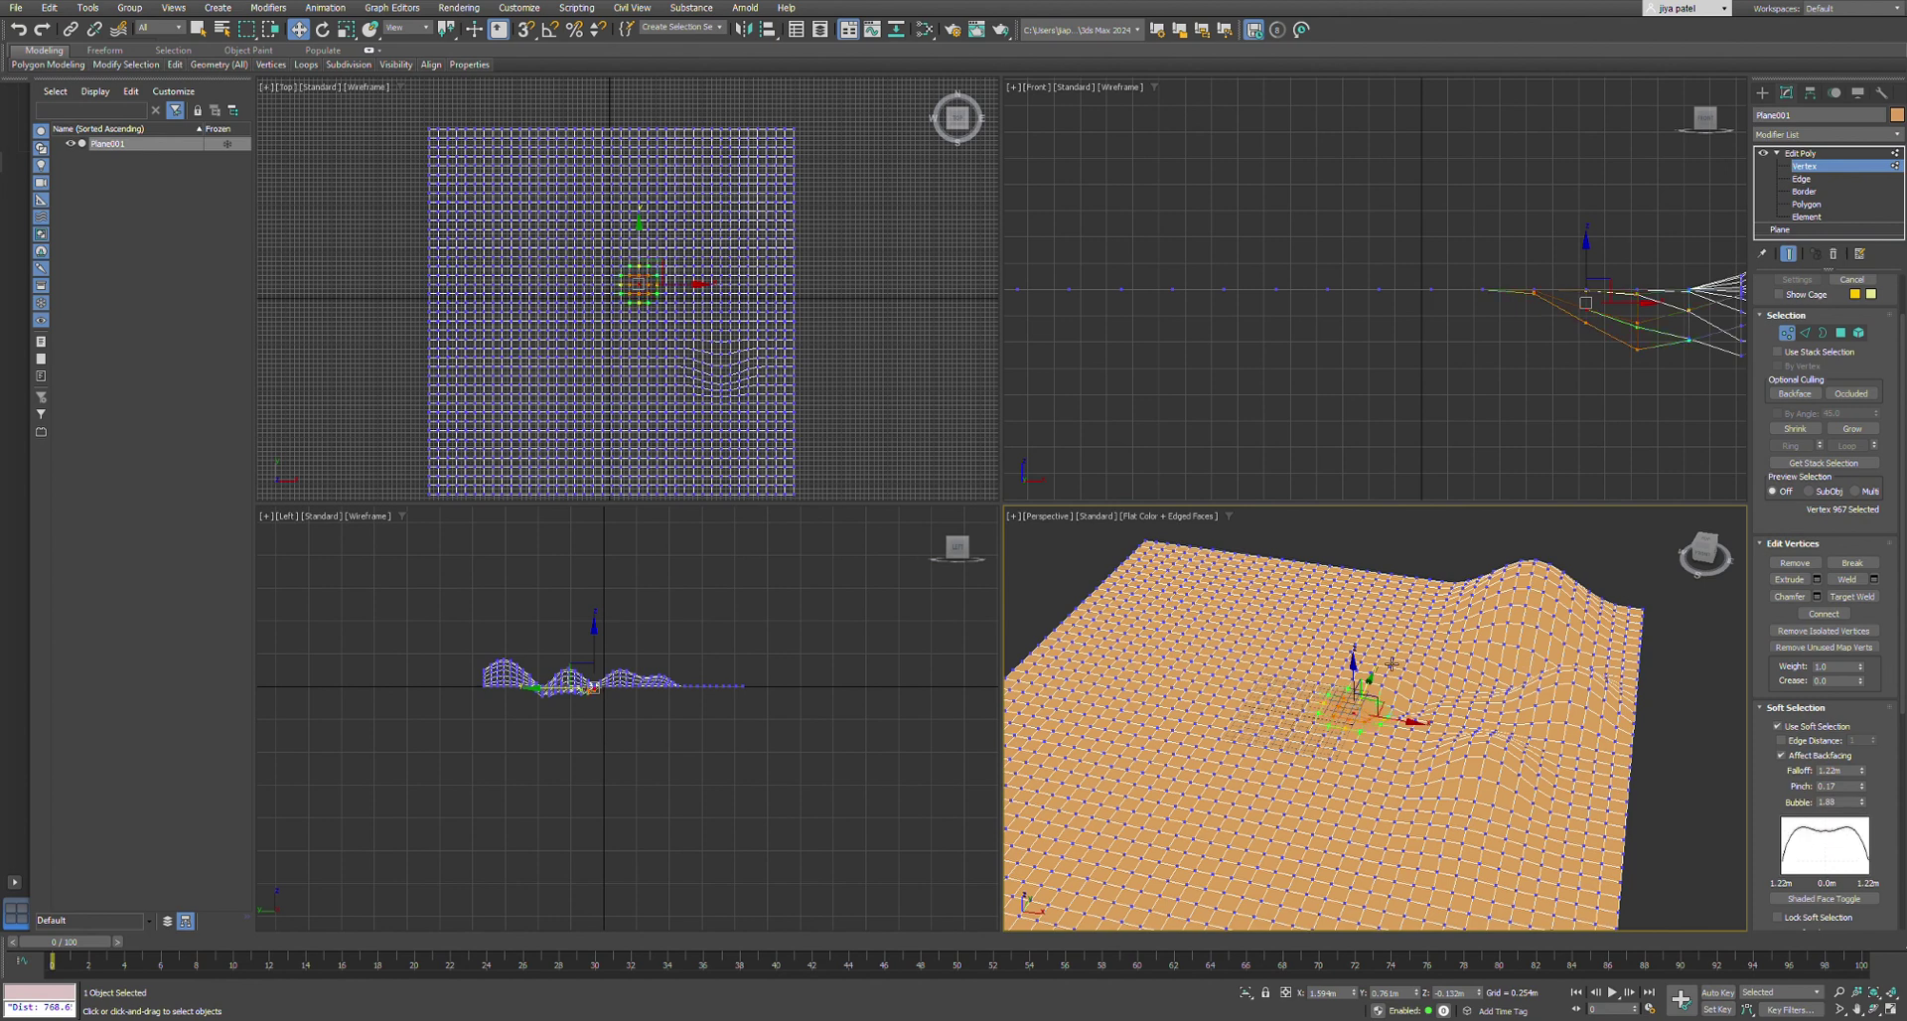
left_click_drag(1354, 671, 1353, 675)
left_click_drag(1871, 816, 1867, 820)
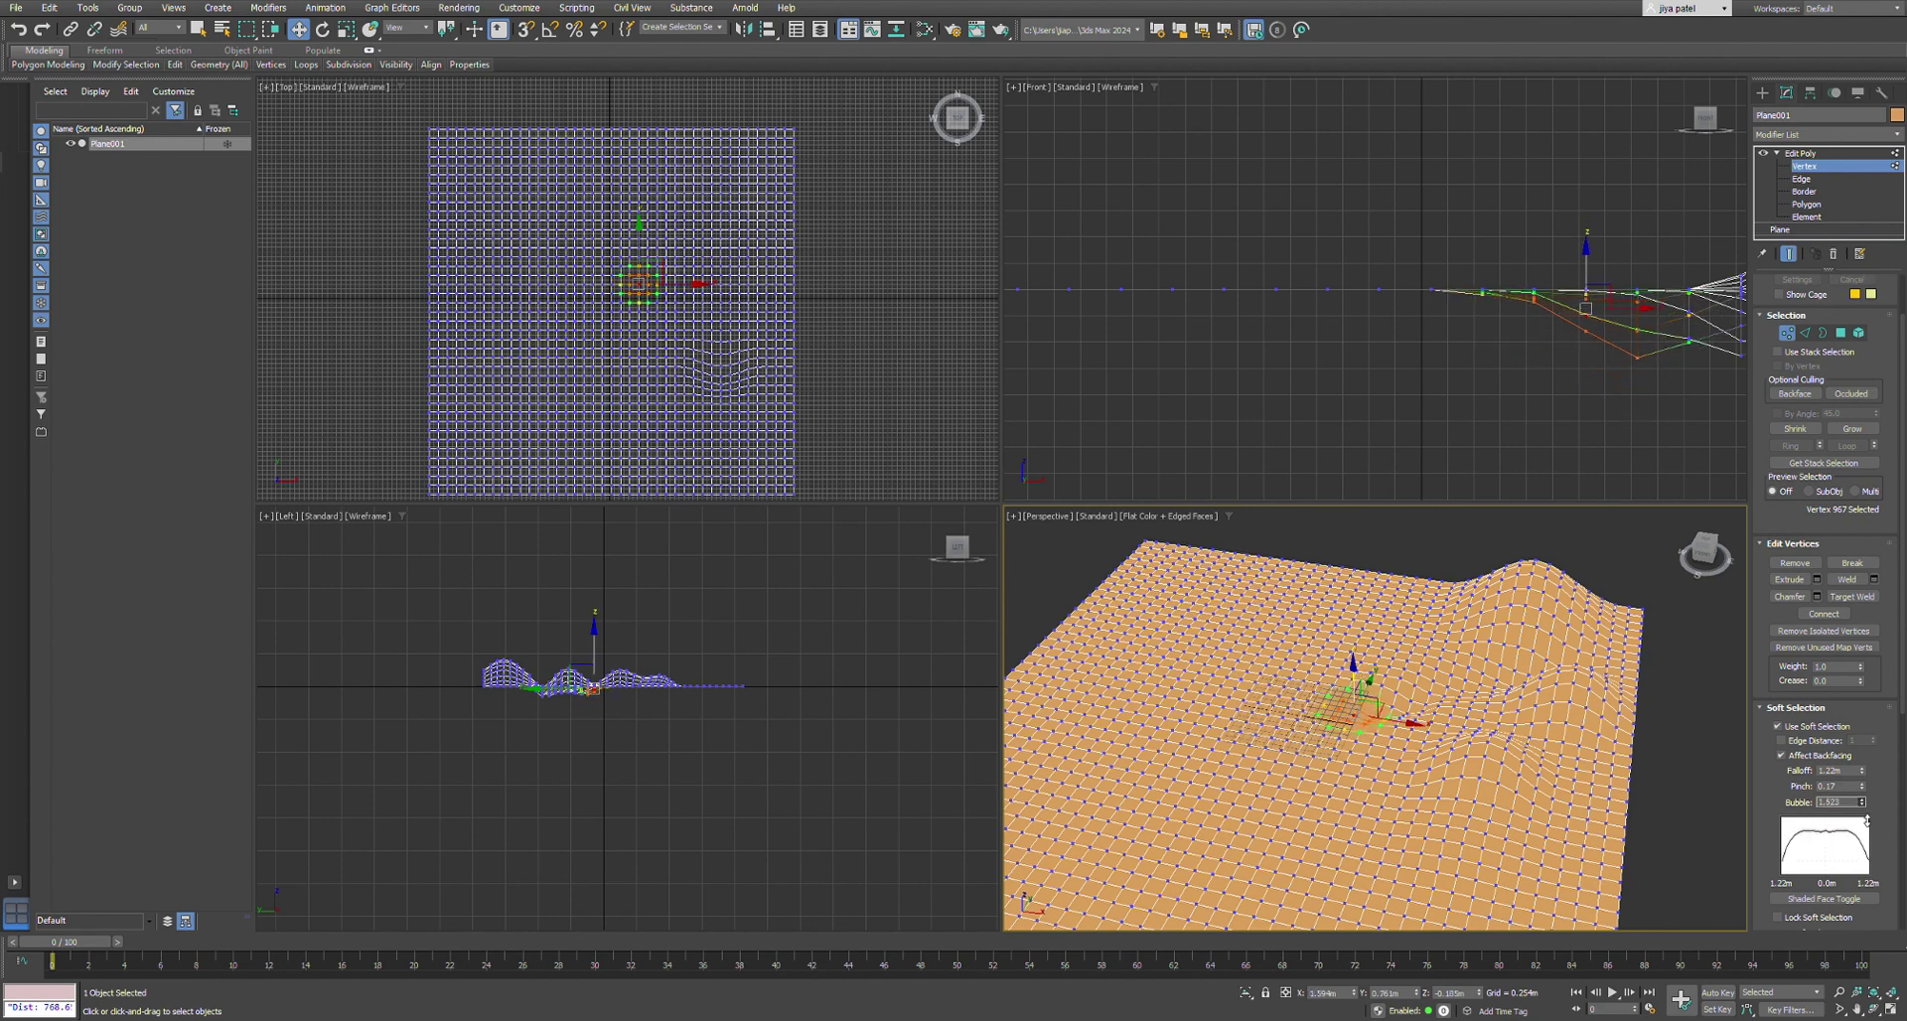
scroll(1830, 834, "down", 3)
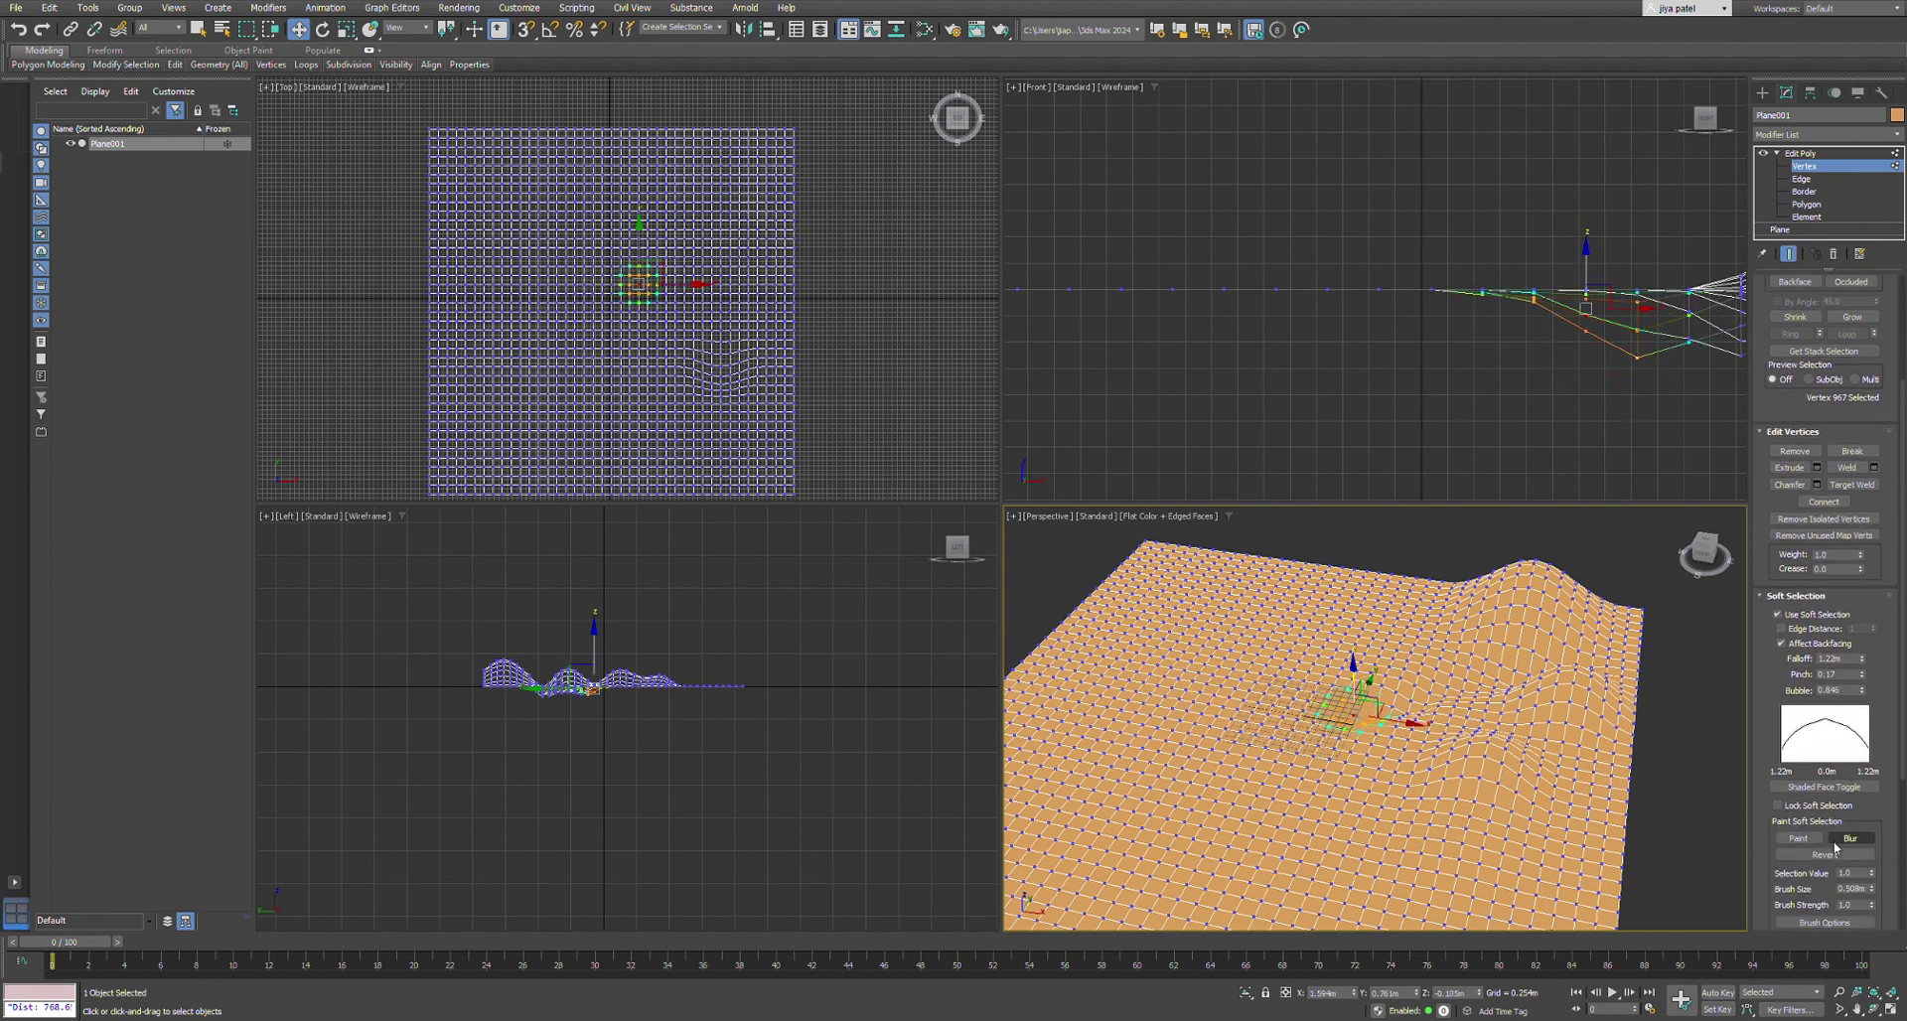
scroll(1830, 834, "up", 3)
- Limit the soft selection by an edge distance of 72, lower the channel vertex near the centre, and undo the stray move
left_click(1782, 741)
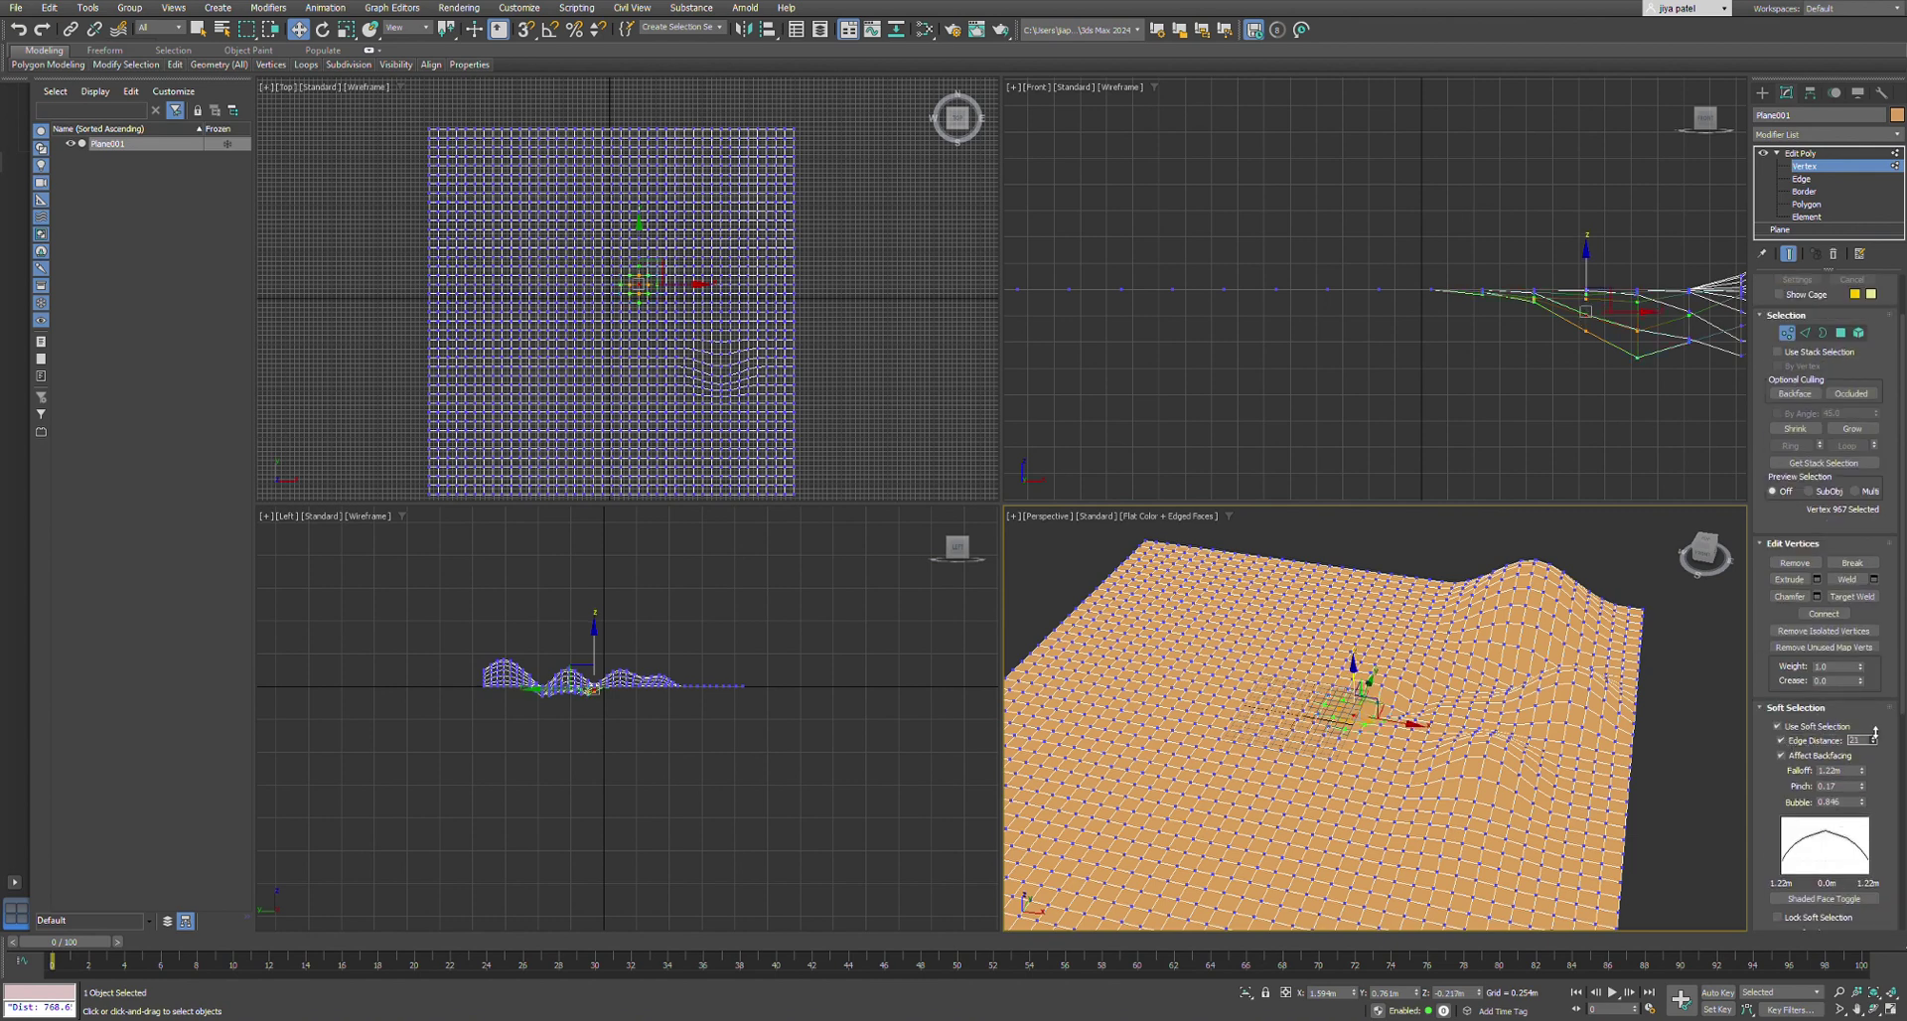
left_click_drag(1355, 682, 1360, 695)
left_click_drag(1326, 725, 1193, 842)
key("ctrl+z")
- Lower a chain of vertices from the centre towards the lower-left area, as seen from above, to carry the channel across the plane
left_click(1310, 748)
scroll(1343, 693, "down", 2)
scroll(1321, 715, "up", 3)
scroll(635, 691, "up", 5)
left_click(1269, 740)
left_click(1297, 730)
scroll(1291, 728, "up", 2)
scroll(1375, 701, "down", 2)
left_click(1293, 742)
left_click(1266, 755)
left_click(1244, 790)
left_click(1220, 821)
left_click(1194, 854)
left_click(1161, 871)
left_click(1151, 830)
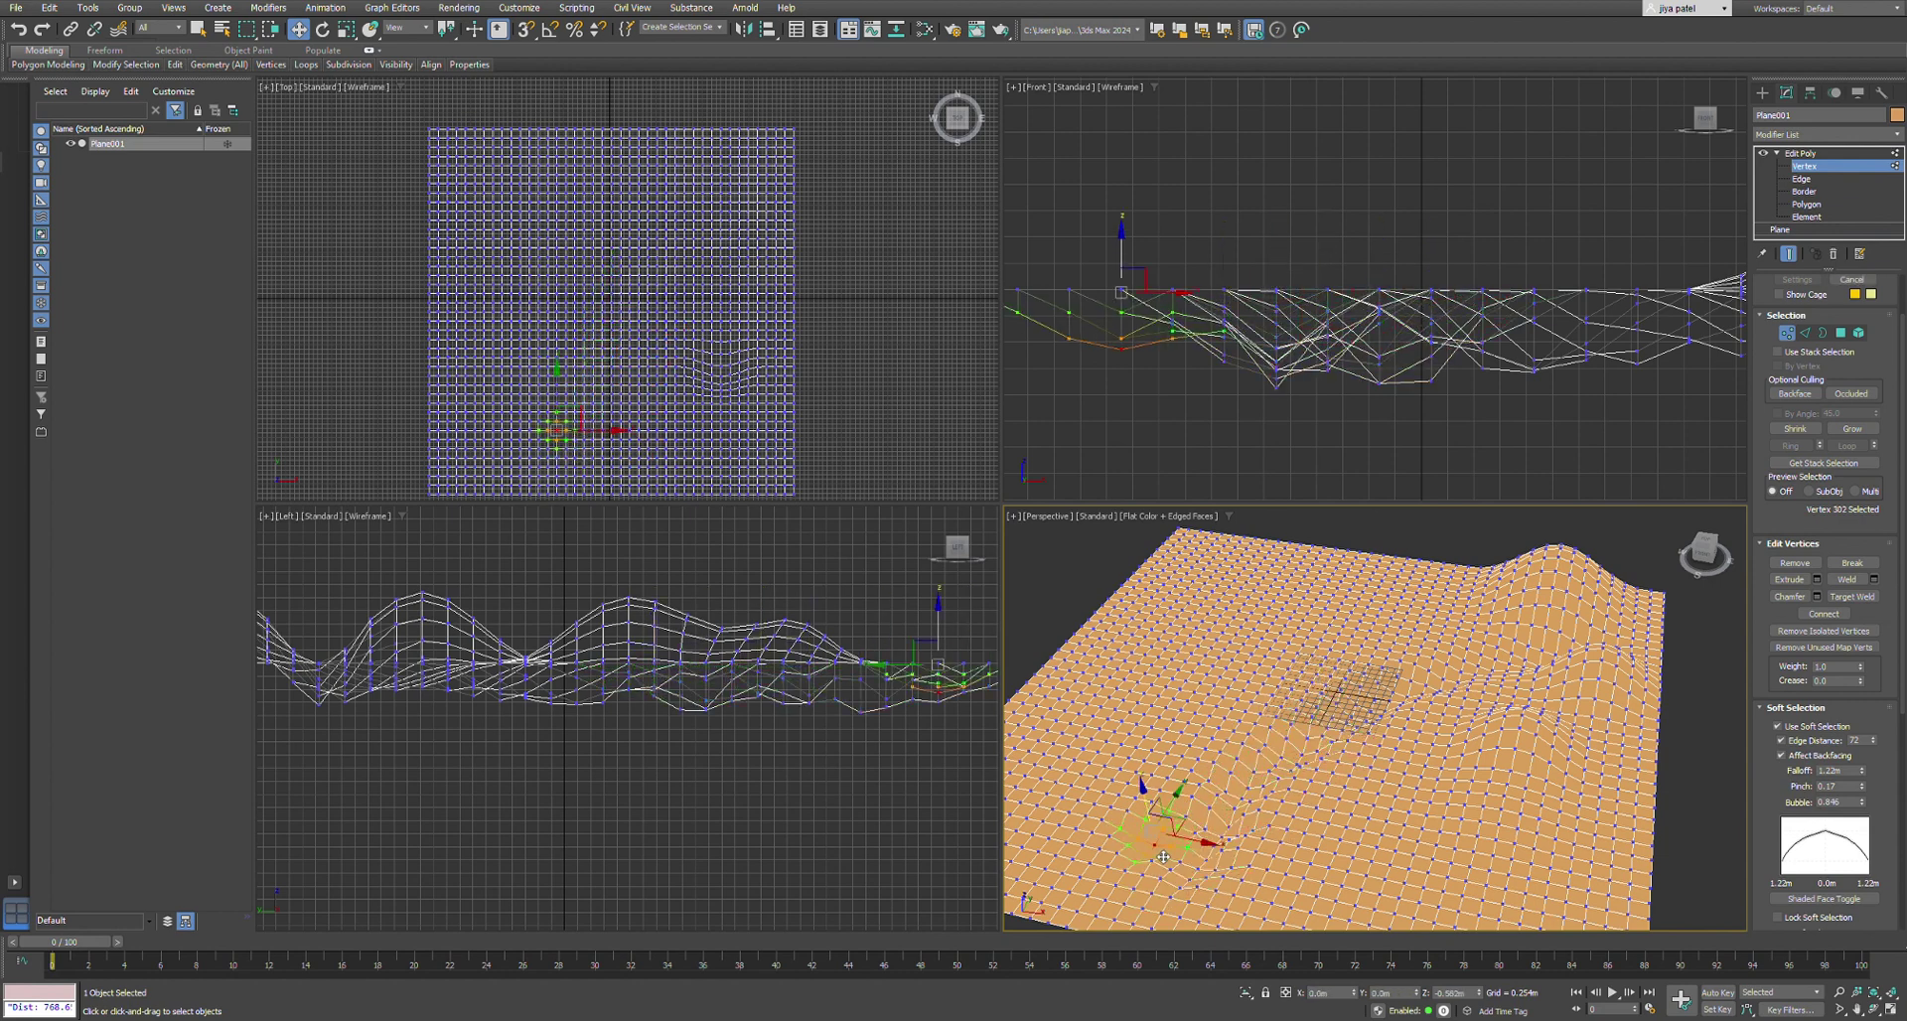
- Lower the vertices between the channel's end and the plane's near edge so the channel runs out through that edge
scroll(1182, 736, "down", 5)
scroll(1183, 733, "up", 6)
left_click(1223, 755)
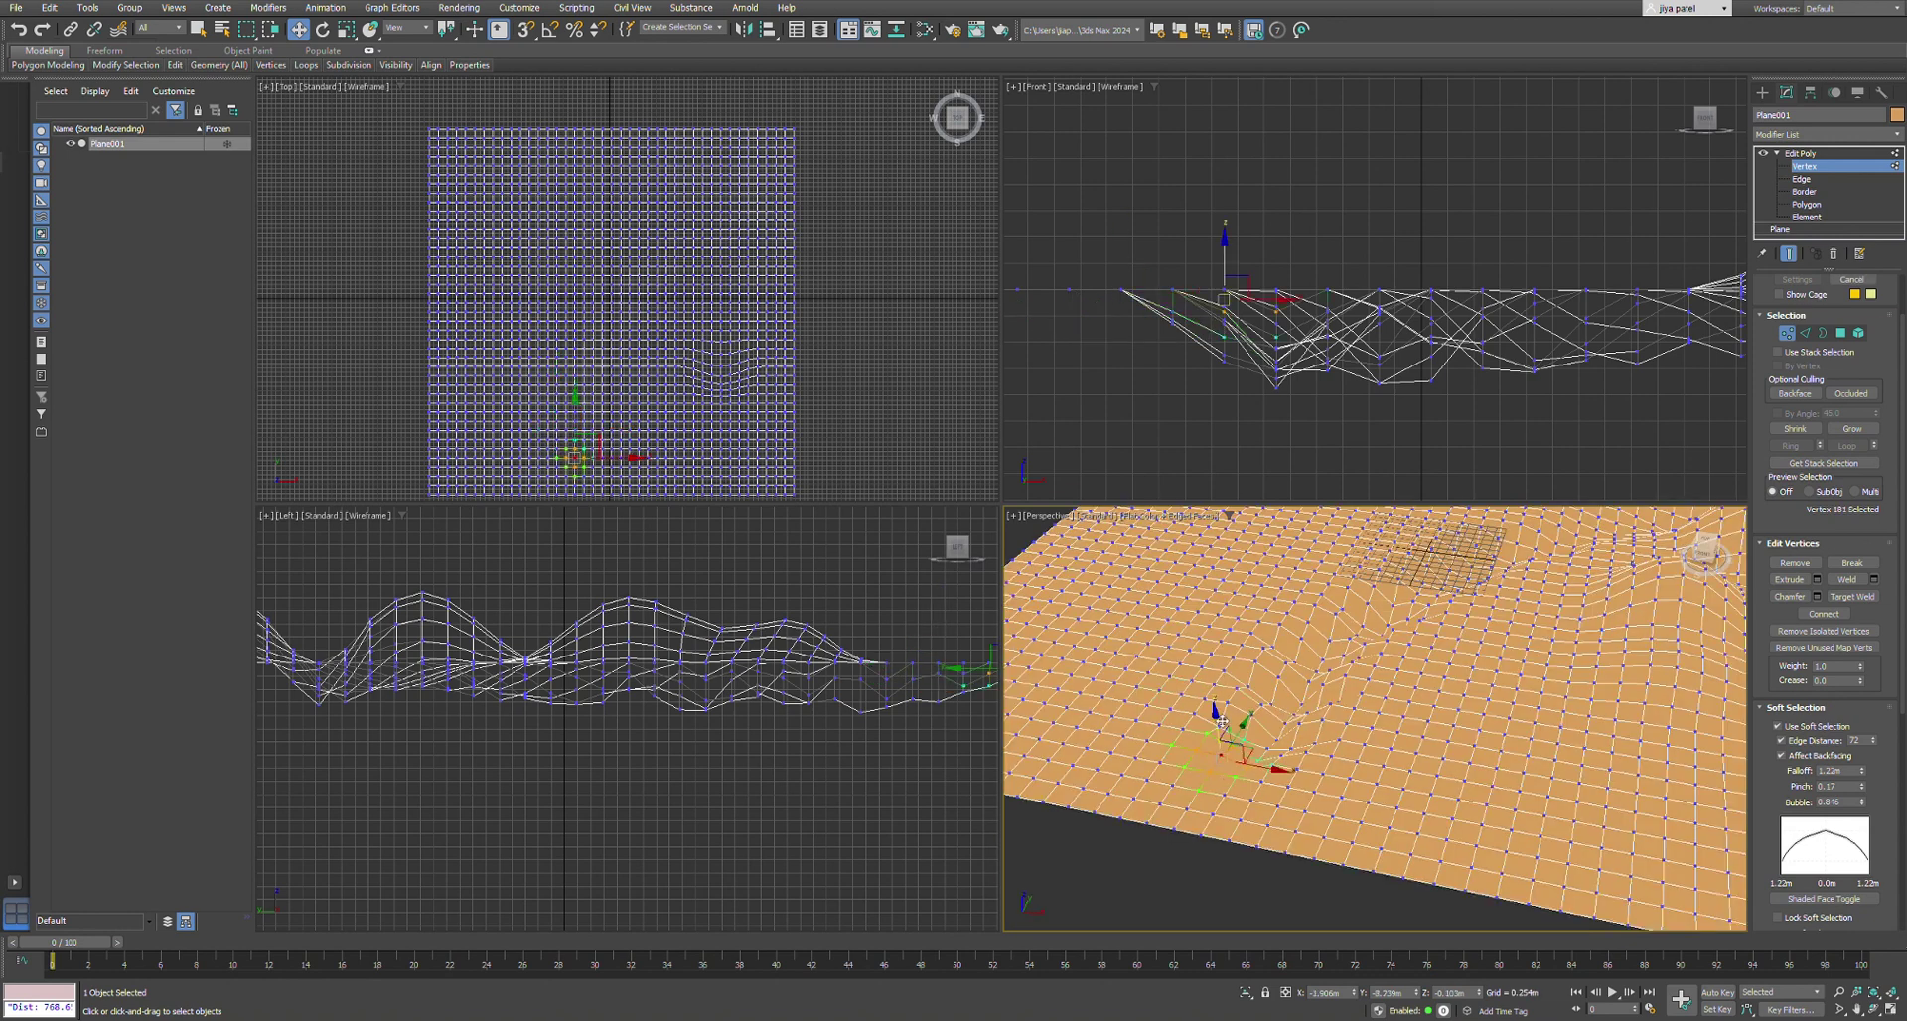
left_click_drag(1221, 722, 1189, 792)
left_click(1195, 818)
scroll(1190, 794, "down", 5)
scroll(1198, 787, "up", 5)
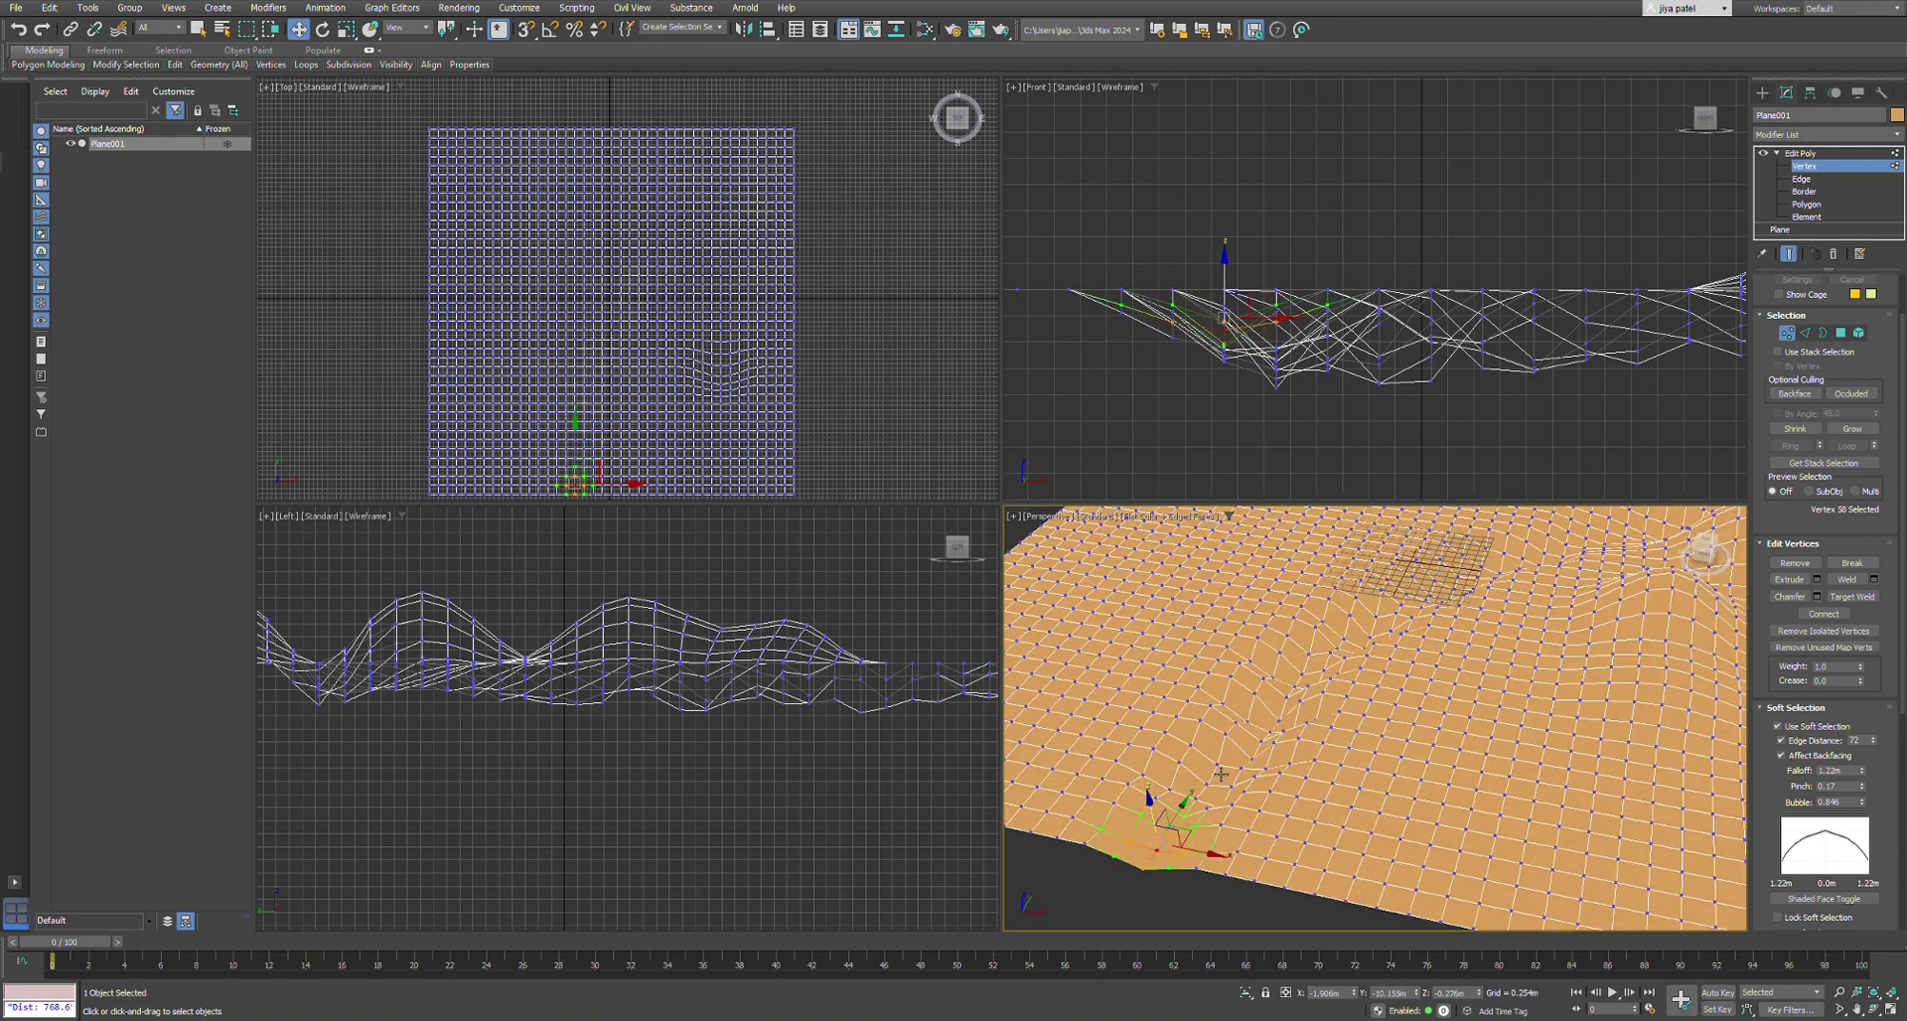
- Deepen the channel between the centre and the near edge, picking its floor vertices in the Left view
left_click(1217, 765)
left_click(912, 699)
left_click_drag(911, 699, 732, 715)
left_click(809, 695)
left_click(757, 698)
left_click(757, 707)
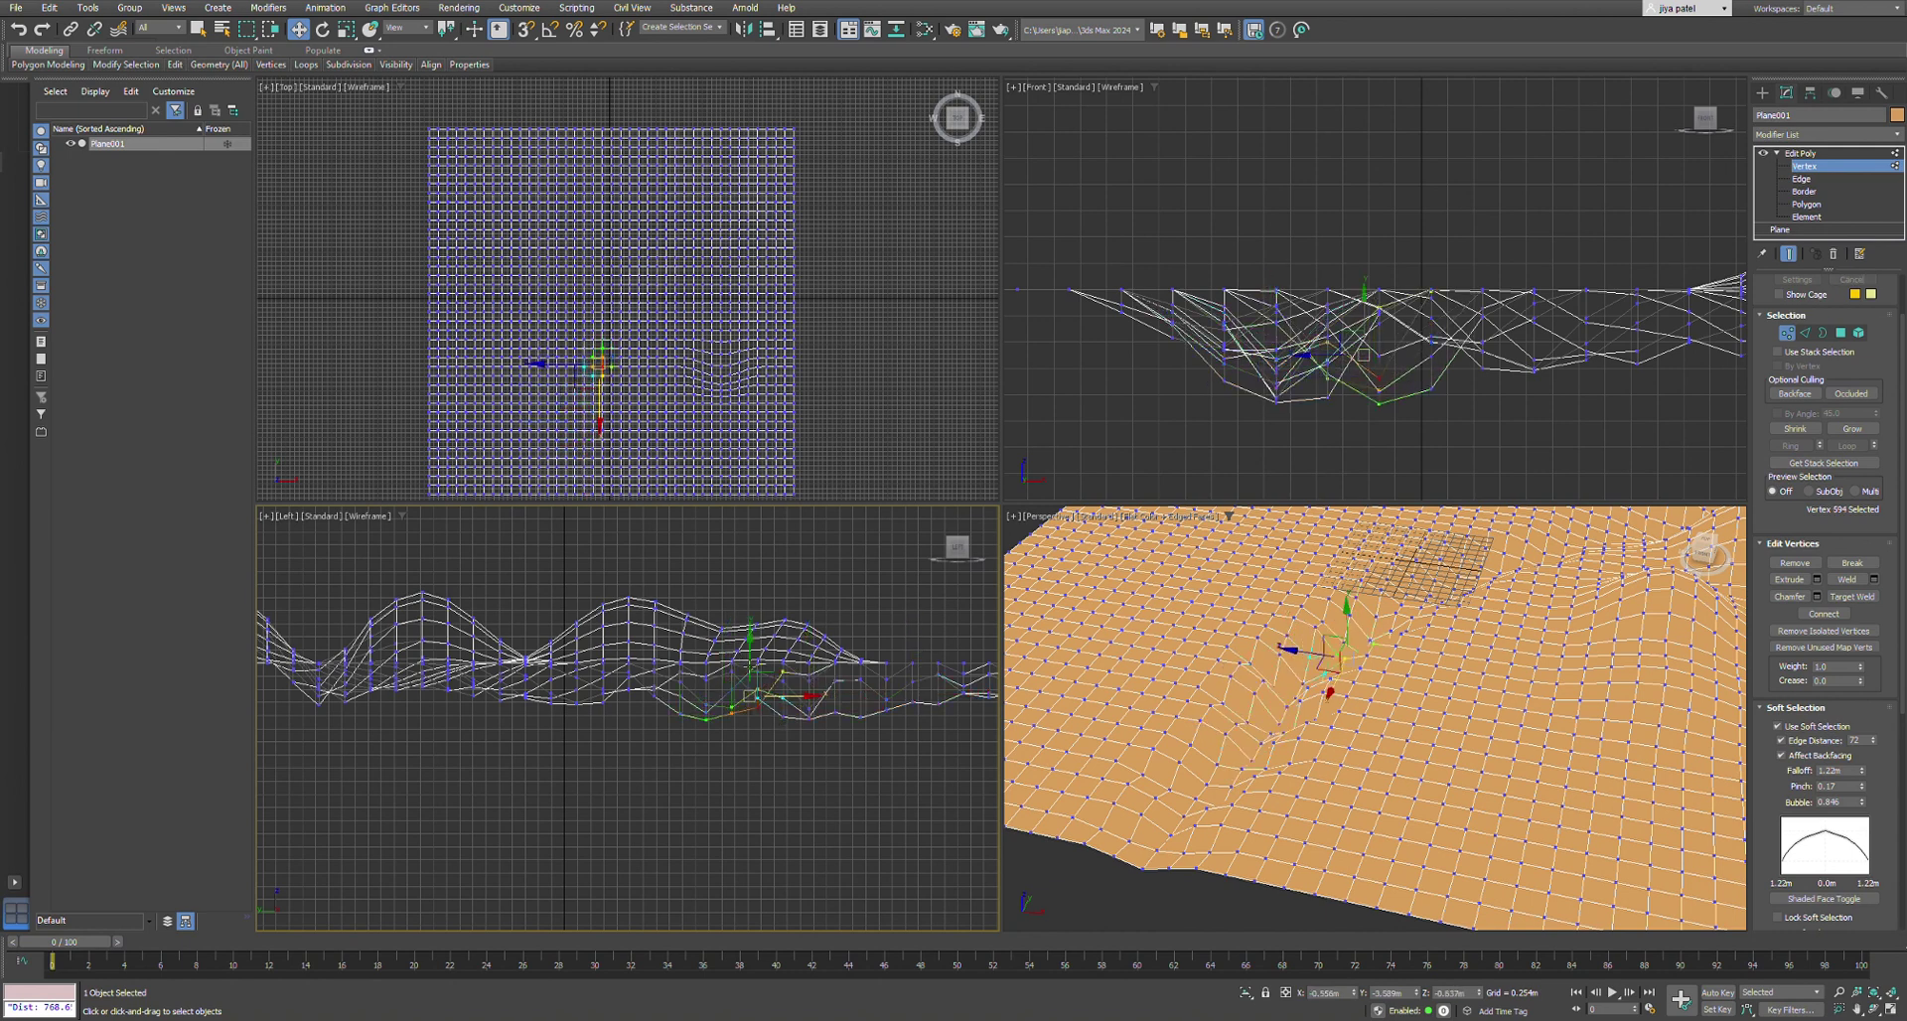
- Adjust the last channel-floor vertices between the plane's centre and near edge in the Left view
left_click_drag(761, 655, 762, 658)
left_click(808, 716)
right_click(1478, 748)
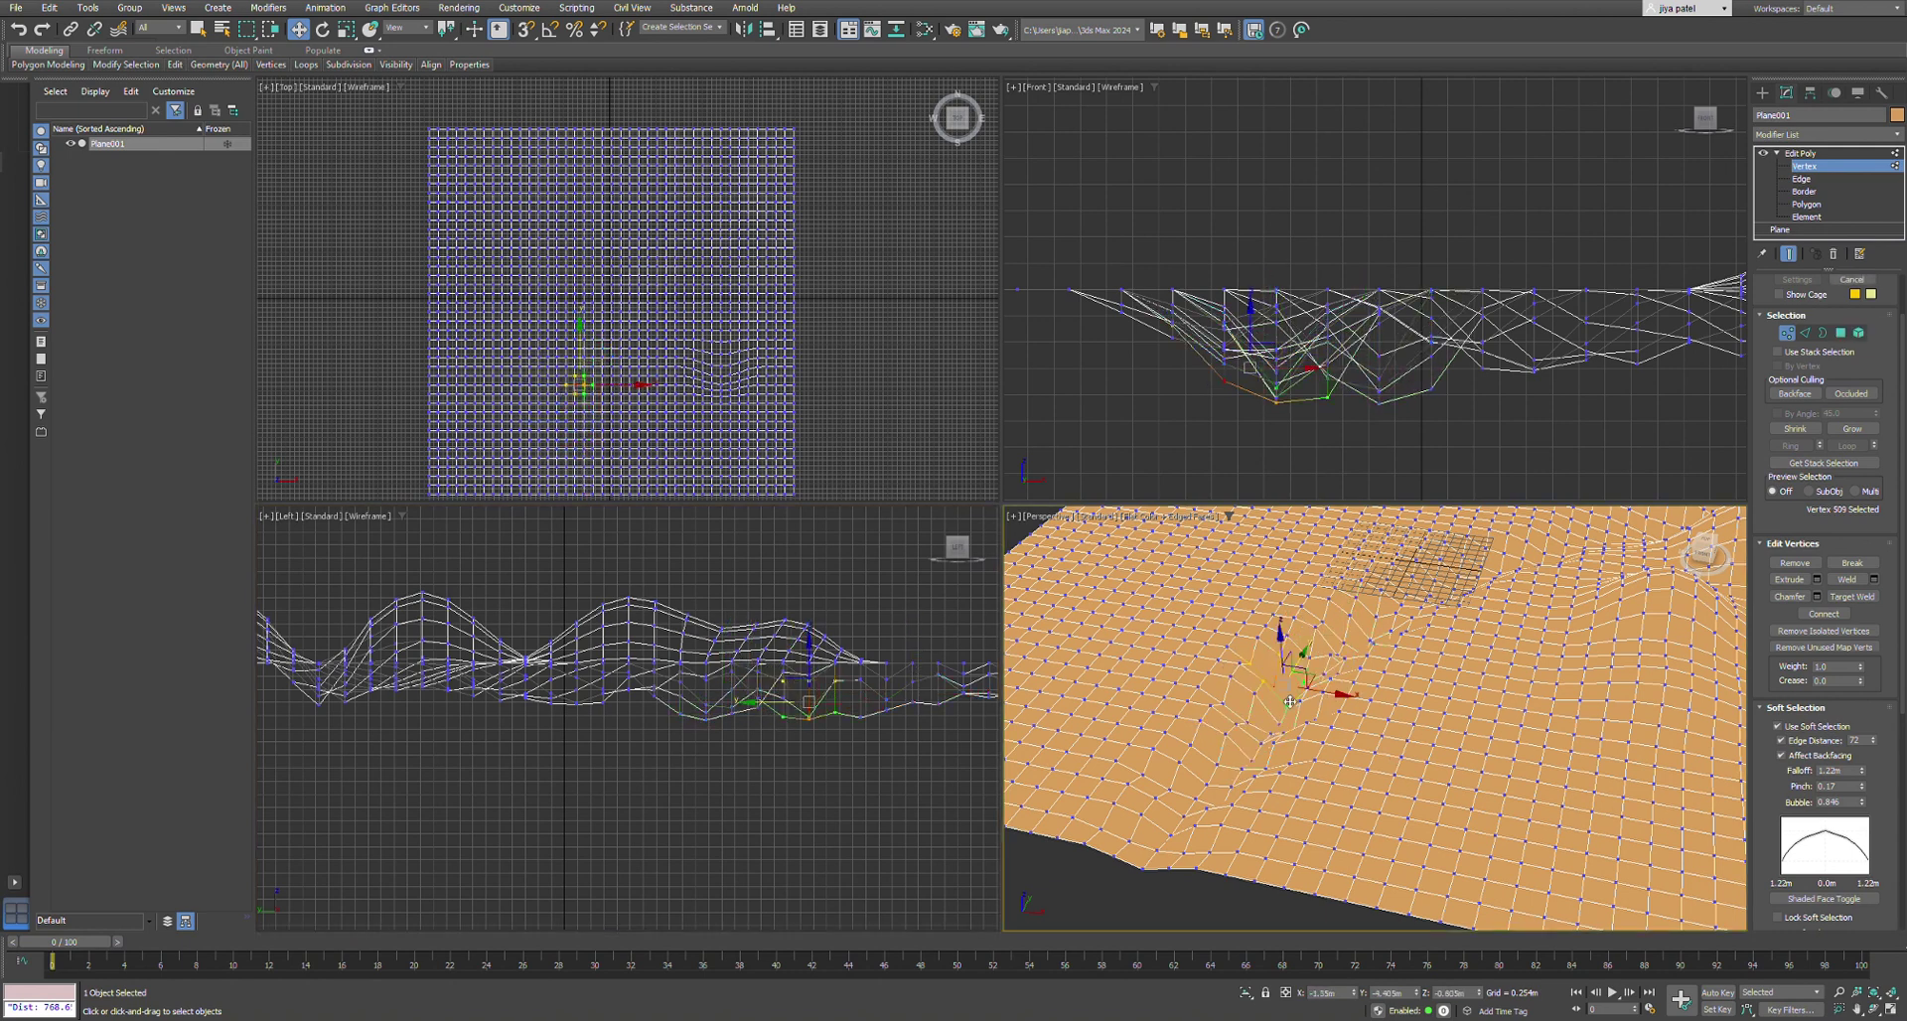
- With a far-edge vertex selected, reset pinch and bubble to 0, set the soft selection falloff to 4.341 m, and turn off Edge Distance
scroll(1299, 704, "down", 5)
mouse_move(1307, 702)
middle_mouse_down("alt")
mouse_move(1366, 675)
mouse_move(1261, 735)
mouse_move(1305, 696)
middle_mouse_up("alt")
left_click(1297, 651)
right_click(1862, 803)
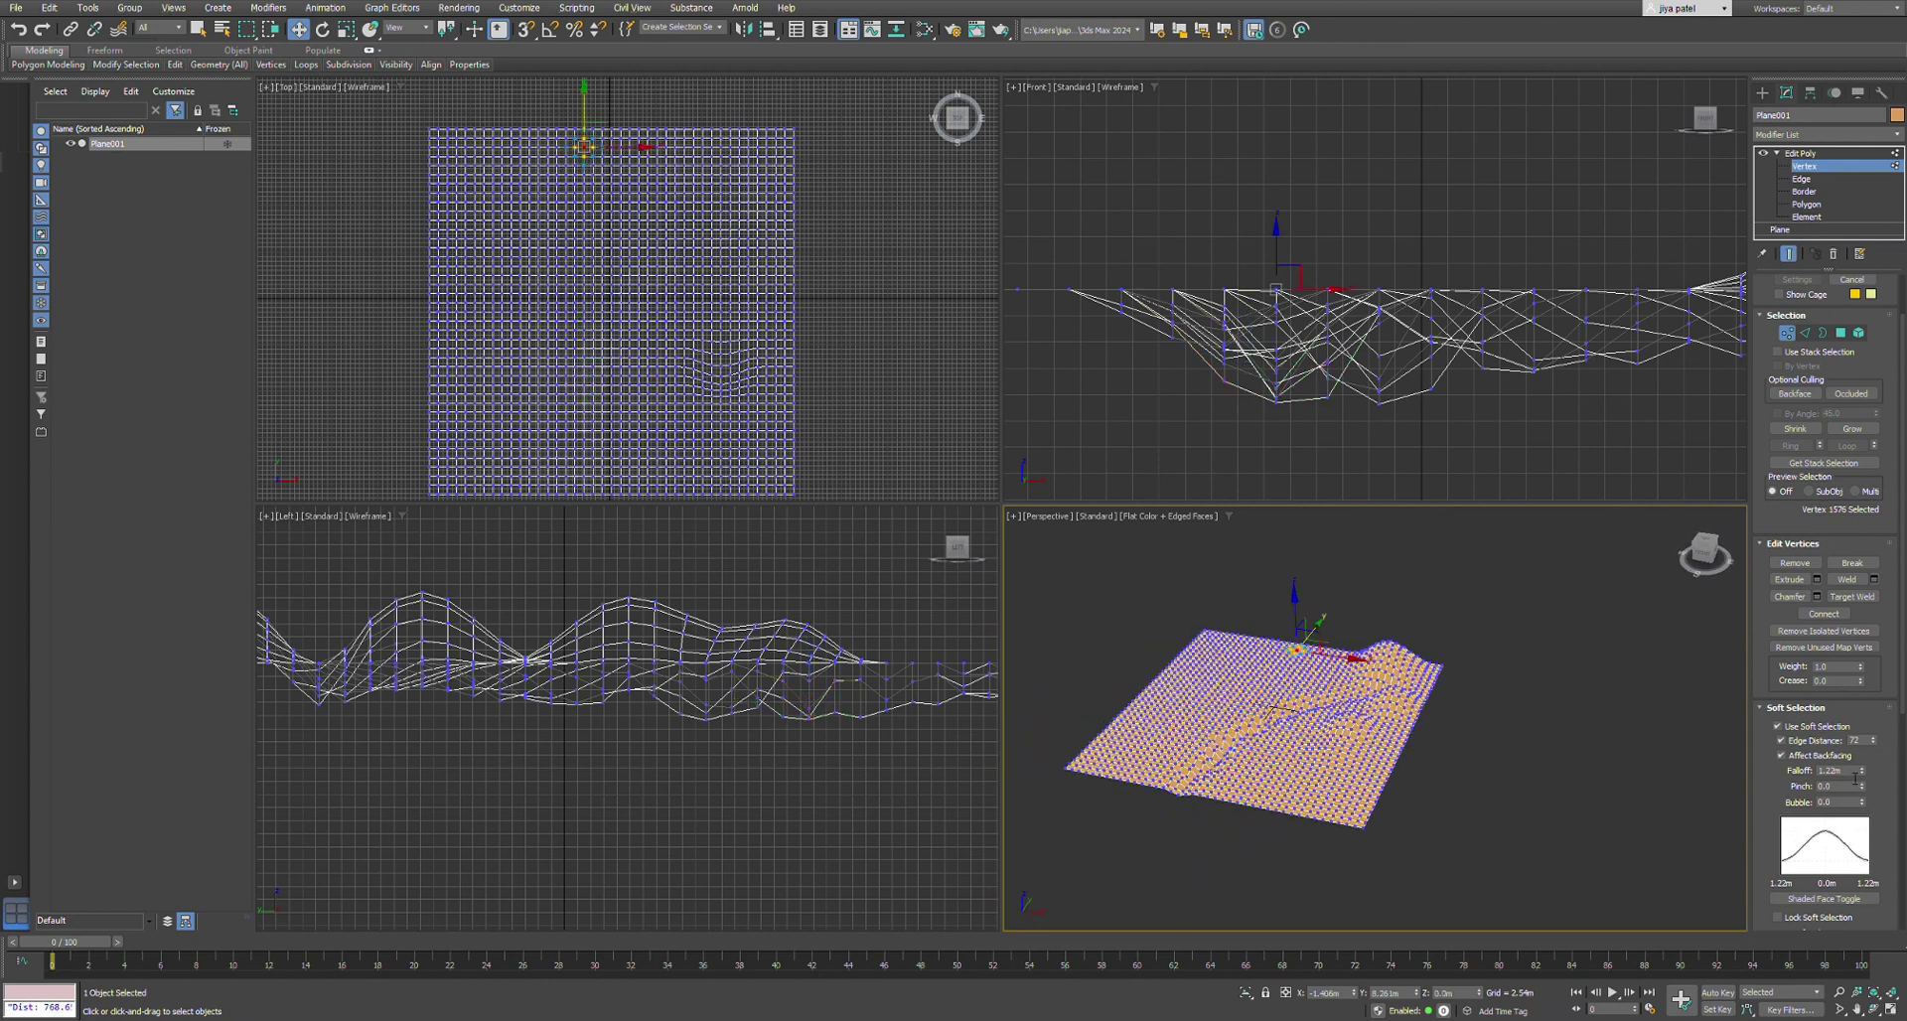
left_click_drag(1862, 770, 1865, 703)
scroll(1293, 653, "up", 5)
scroll(1280, 747, "down", 2)
left_click(1780, 741)
scroll(1253, 709, "down", 2)
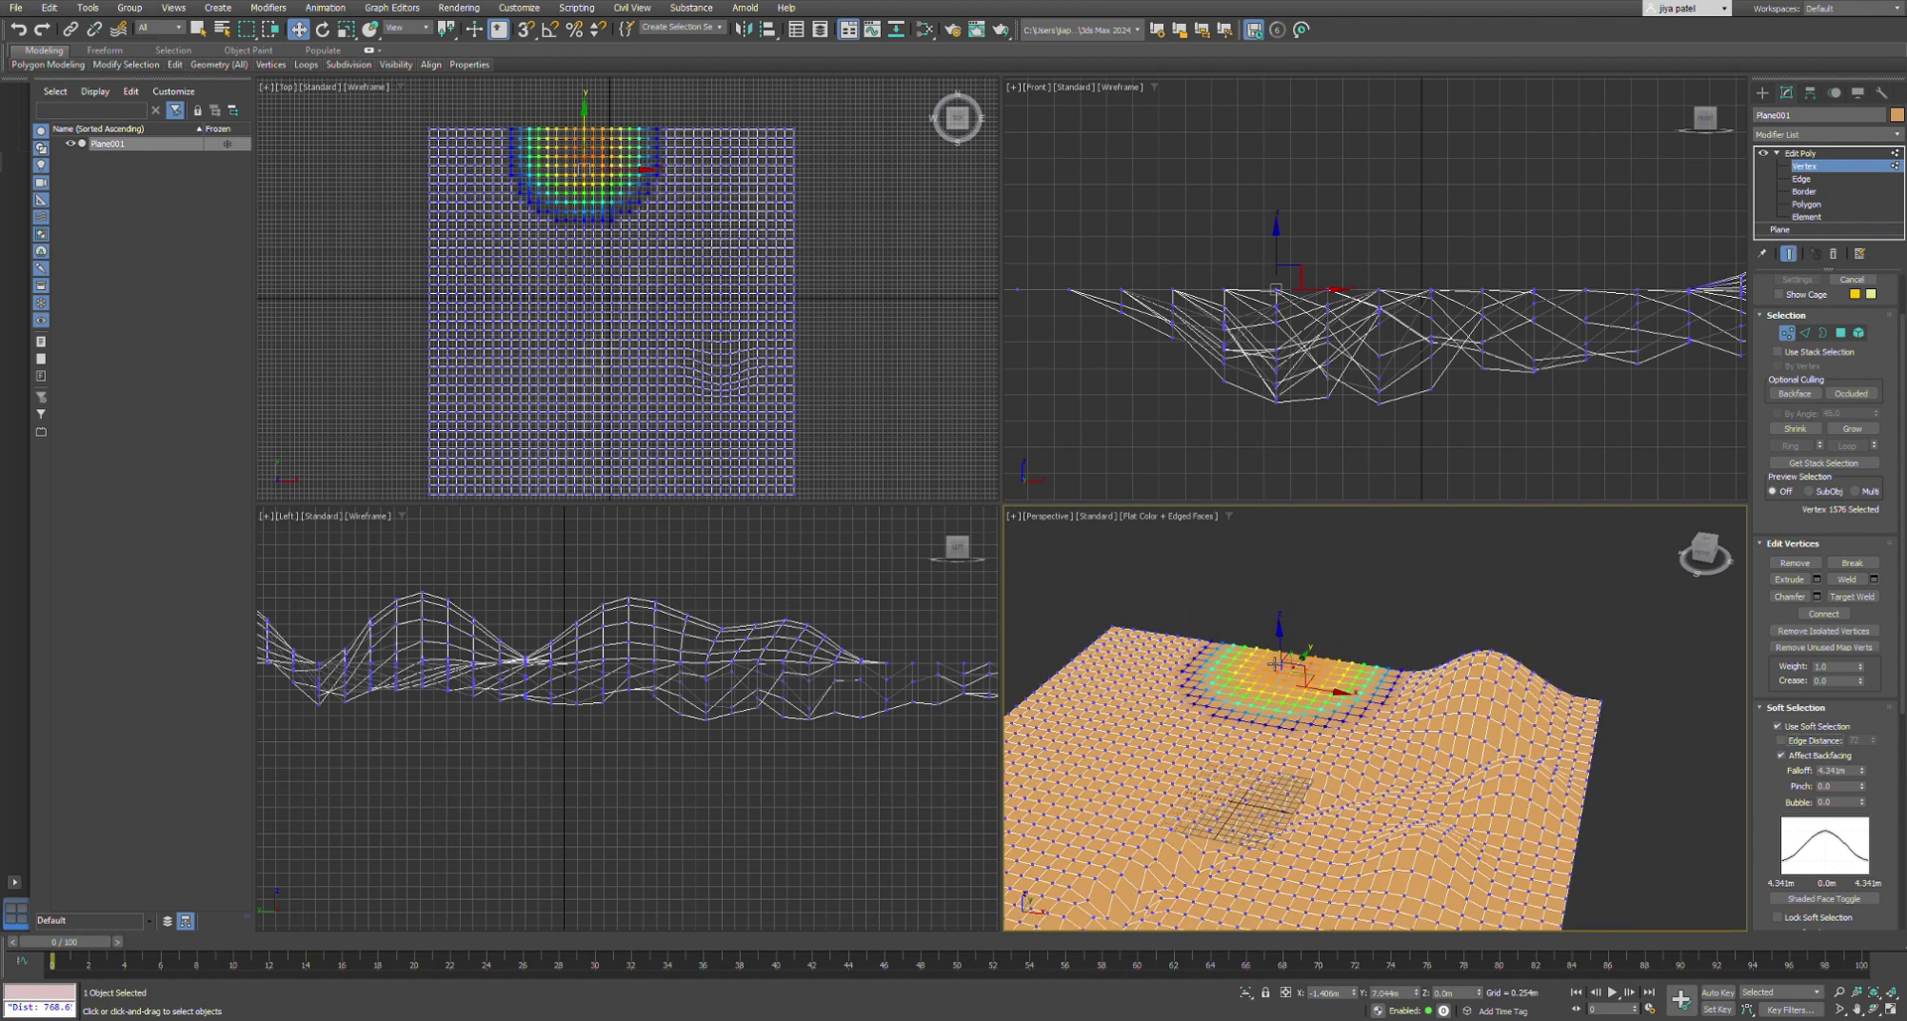
- Raise two neighbouring vertices near the plane's far edge to form rounded hills
left_click_drag(1282, 646, 1290, 607)
left_click(1369, 708)
left_click_drag(1372, 666, 1367, 629)
scroll(1366, 636, "down", 4)
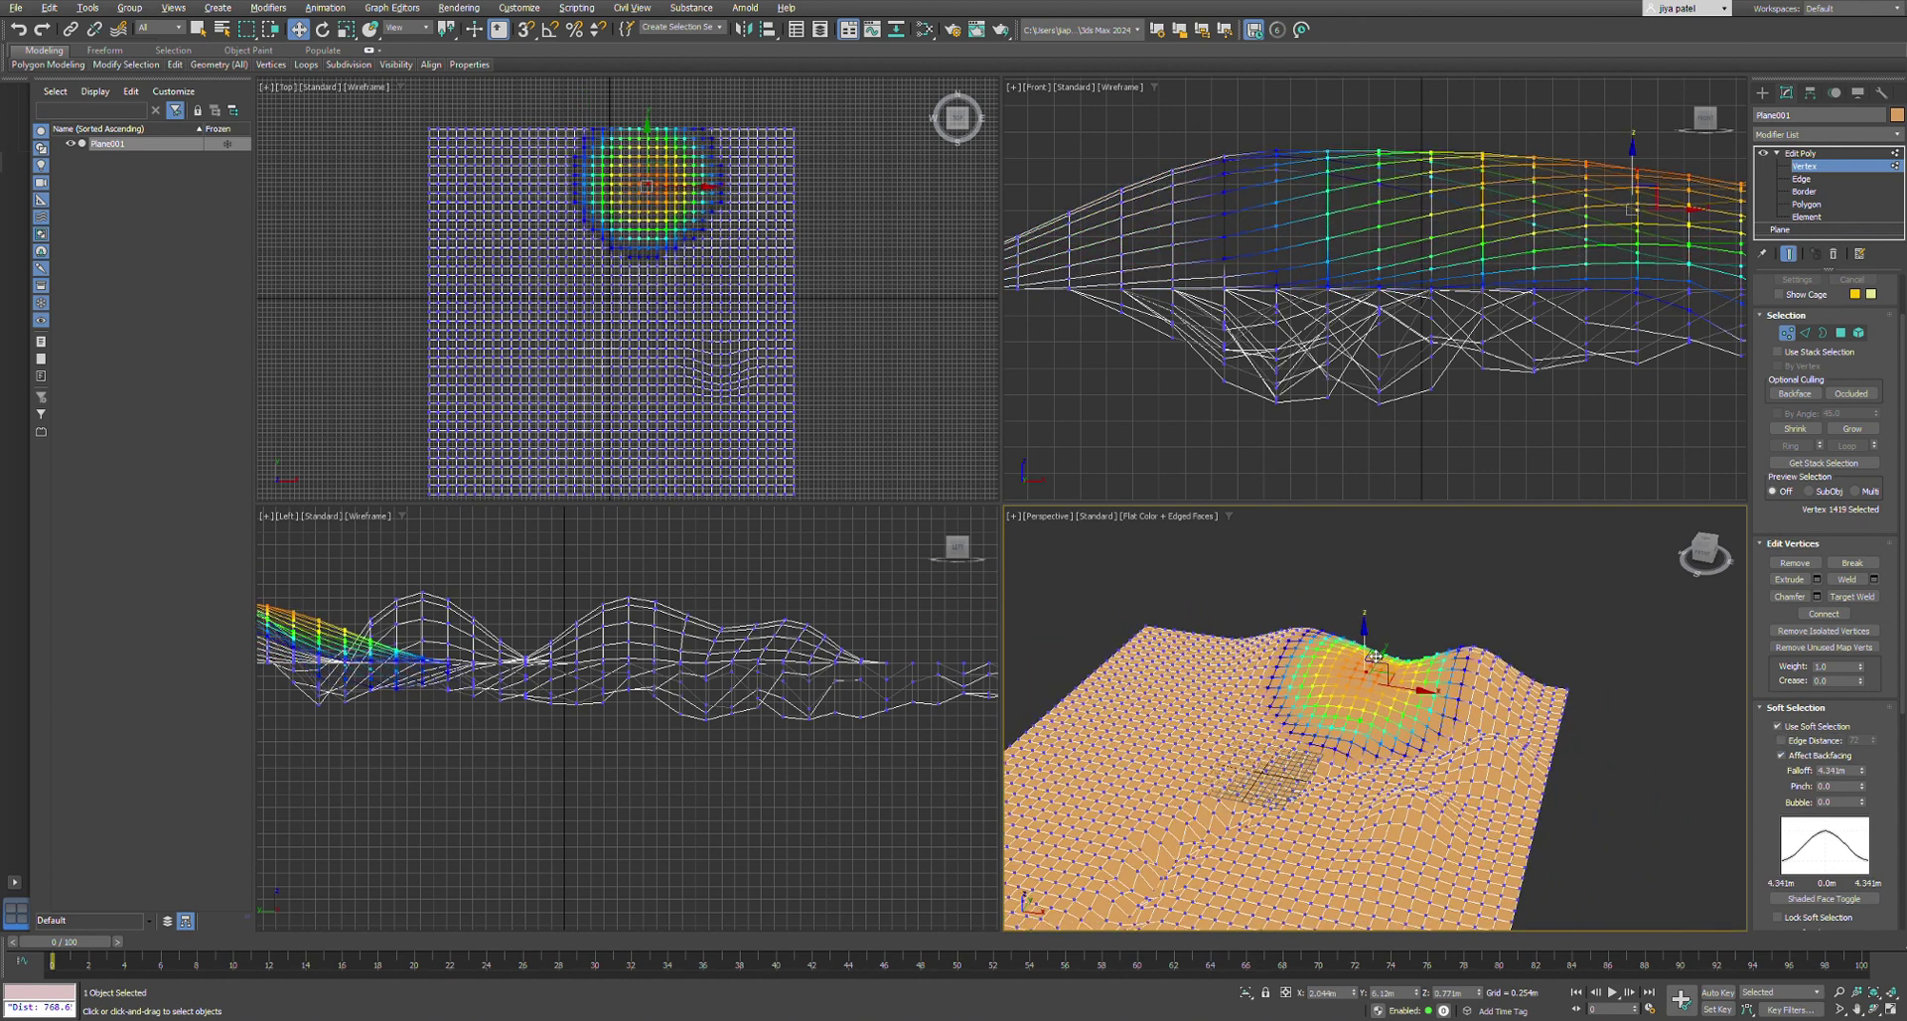
- Raise a low, gentle mound near the middle of the plane's lower edge, as seen from above
scroll(1390, 765, "up", 1)
left_click(1347, 791)
left_click(1279, 824)
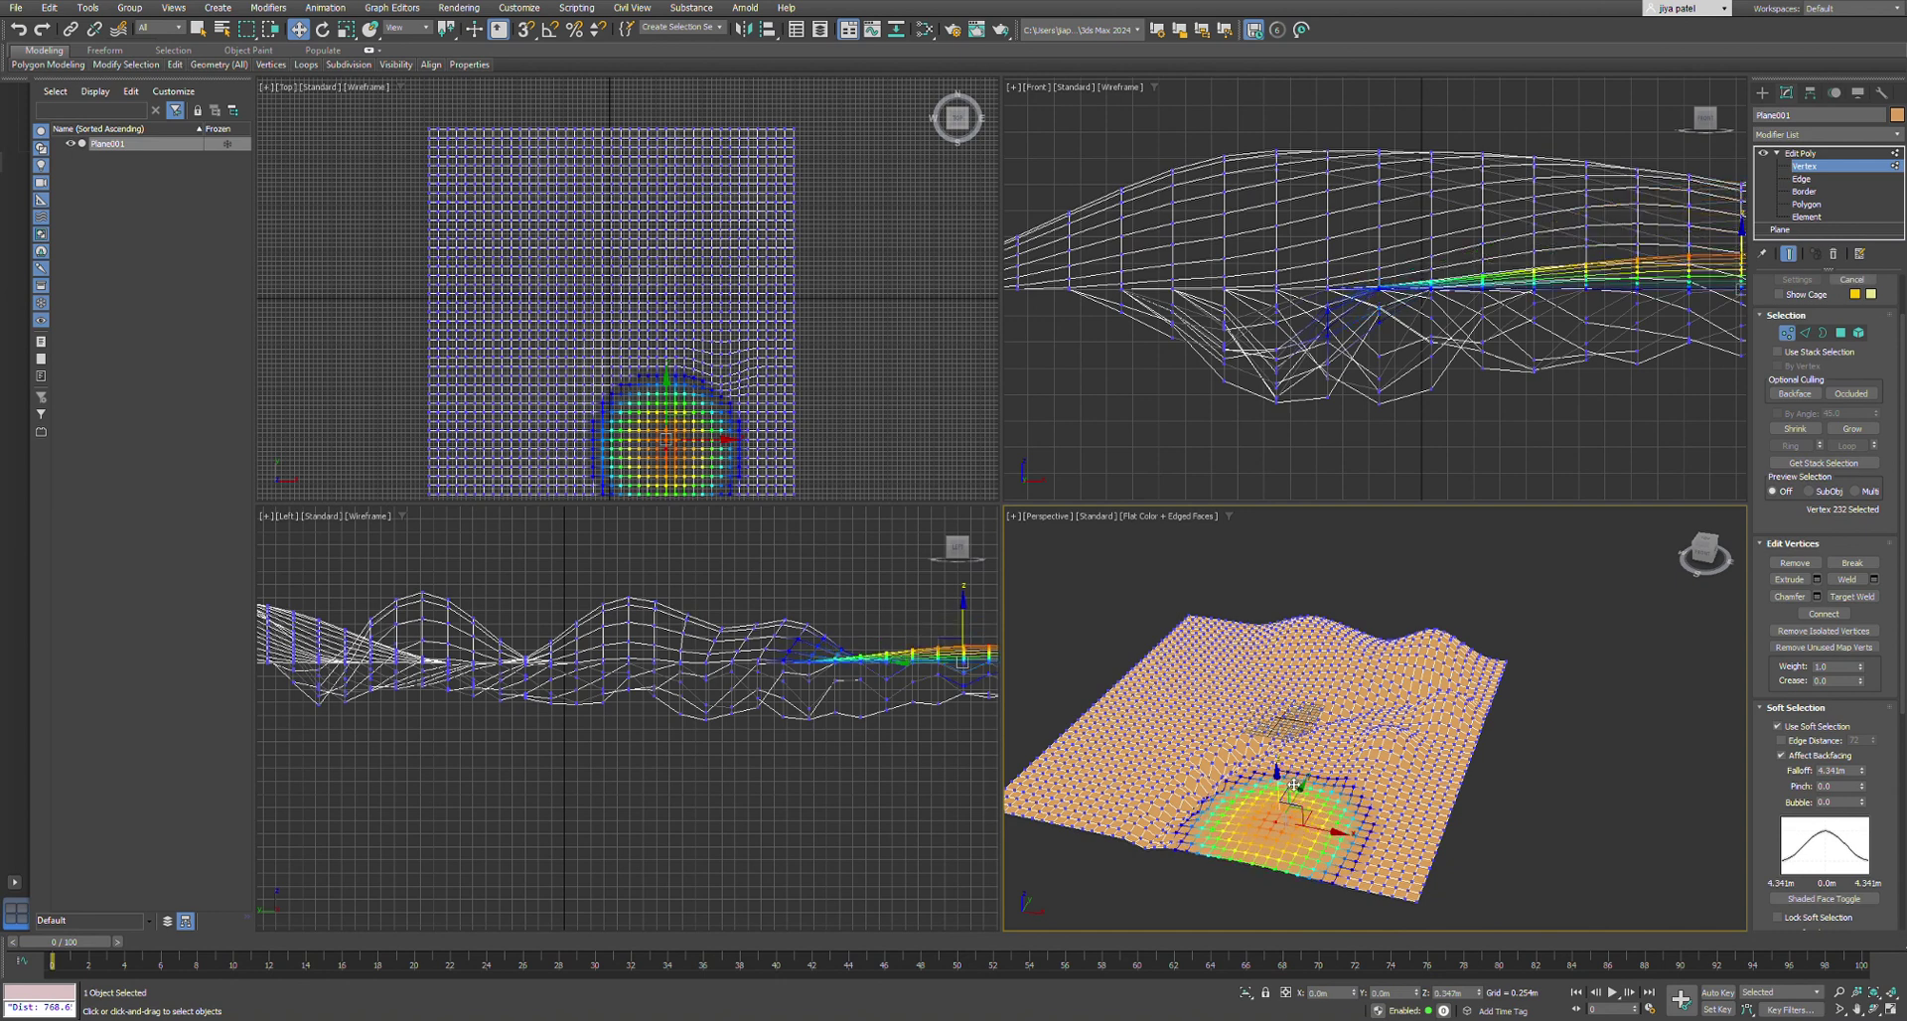
left_click(1386, 886)
- Widen the soft selection falloff to 5.166 m and raise a broad, gentle hill in the upper-left area, as seen from above
left_click(1202, 667)
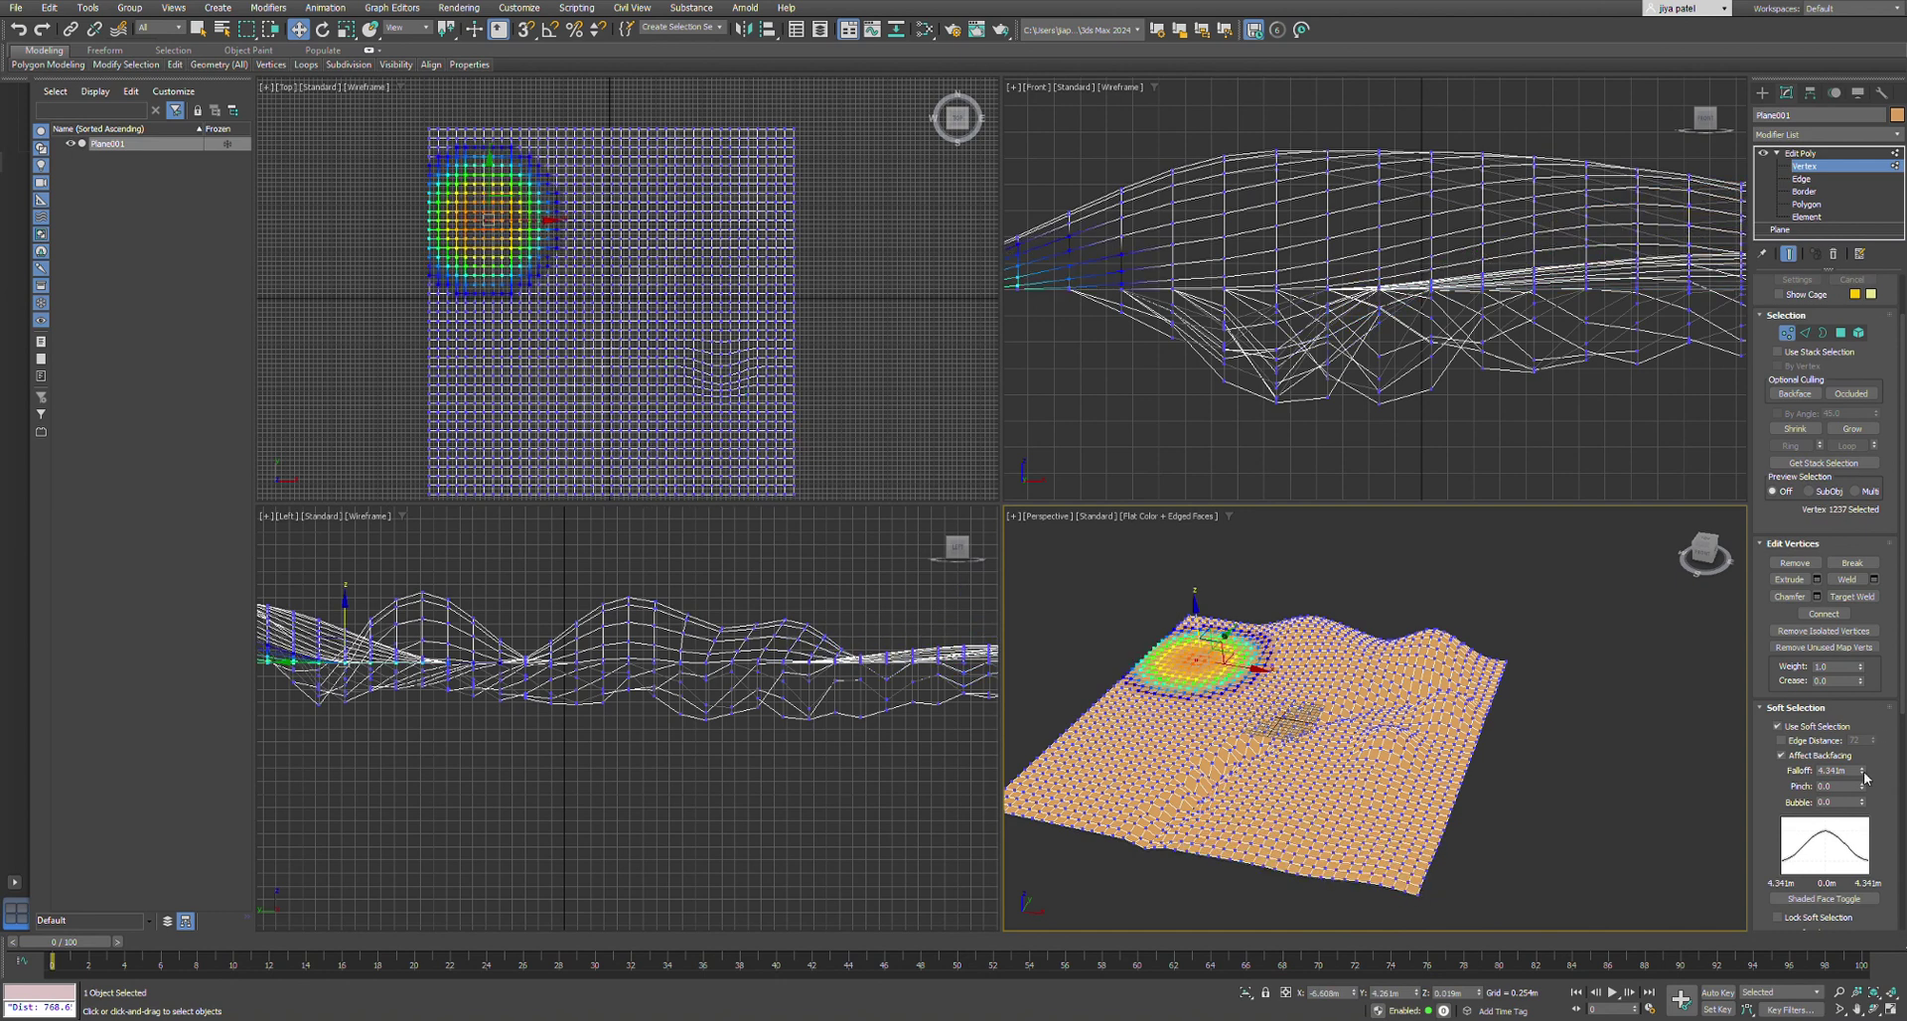
left_click_drag(1863, 773, 1863, 757)
scroll(1198, 636, "up", 3)
left_click(1214, 632)
left_click(1223, 694)
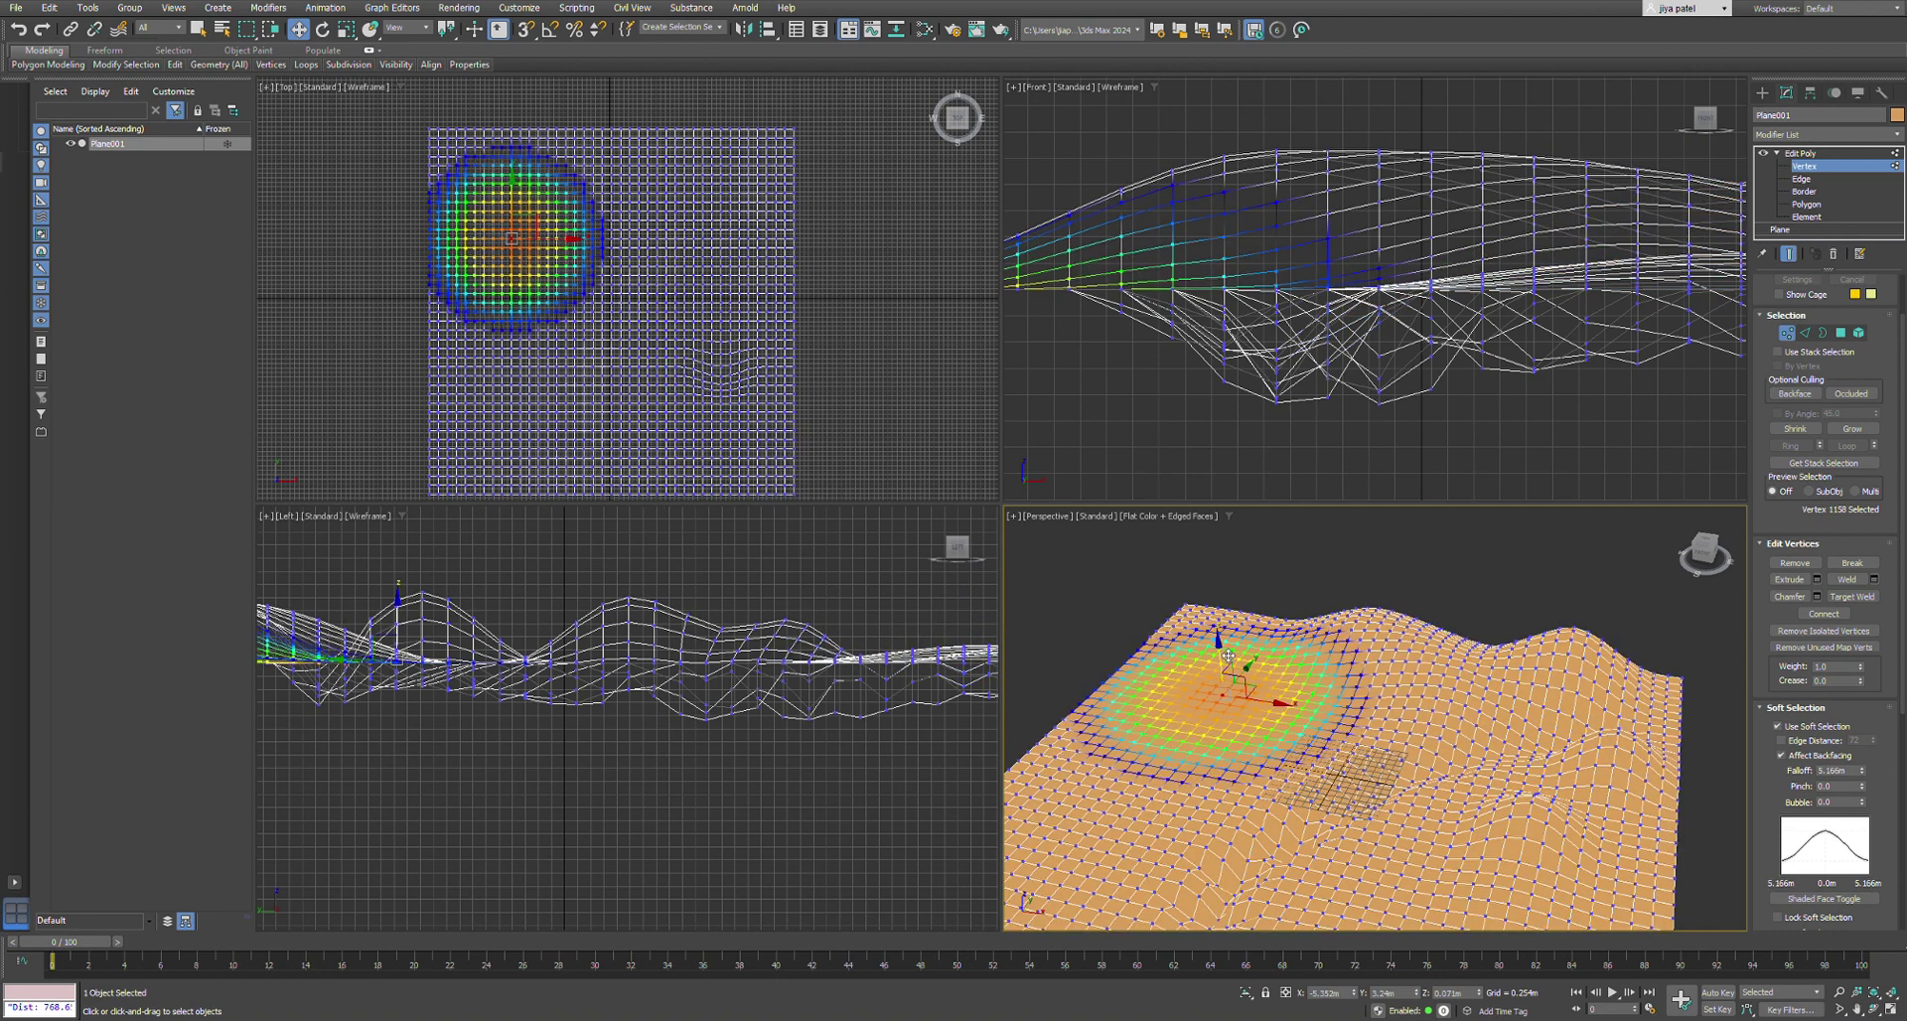
left_click_drag(1229, 655, 1227, 644)
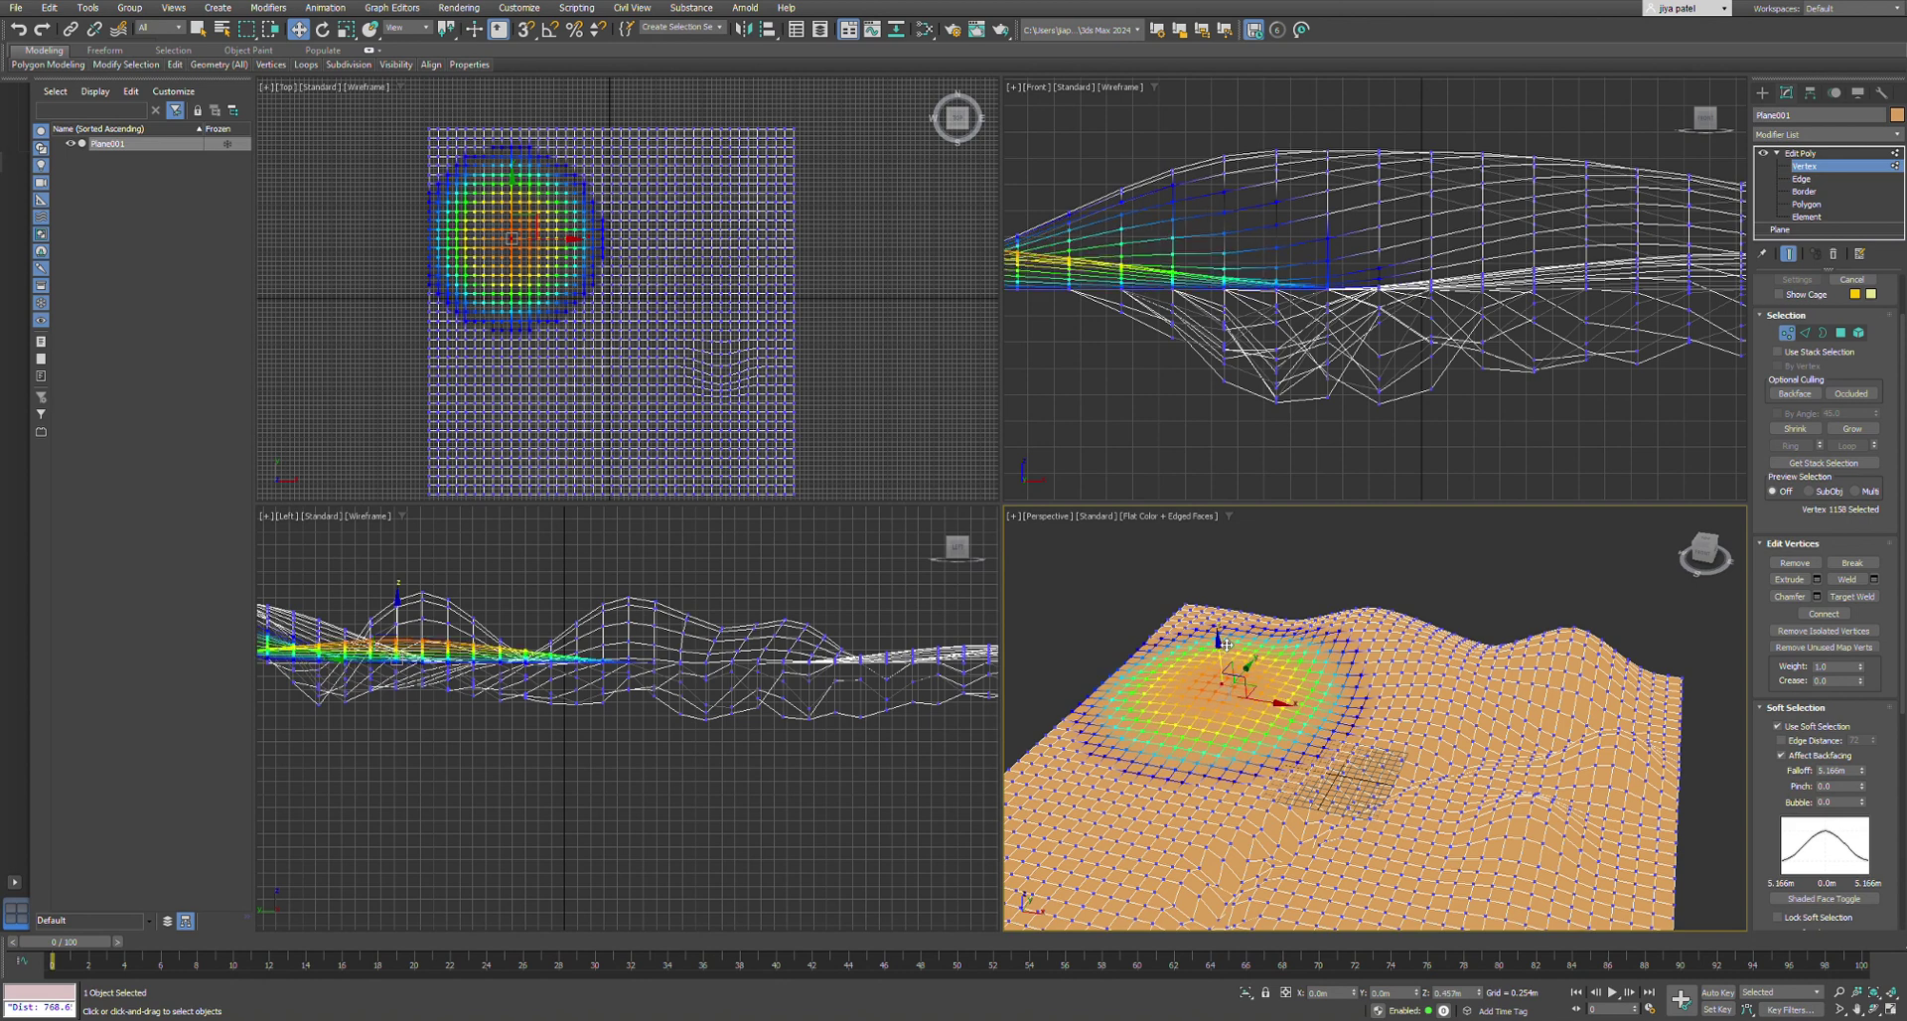
left_click(1296, 570)
scroll(1376, 573, "down", 1)
scroll(1196, 731, "up", 1)
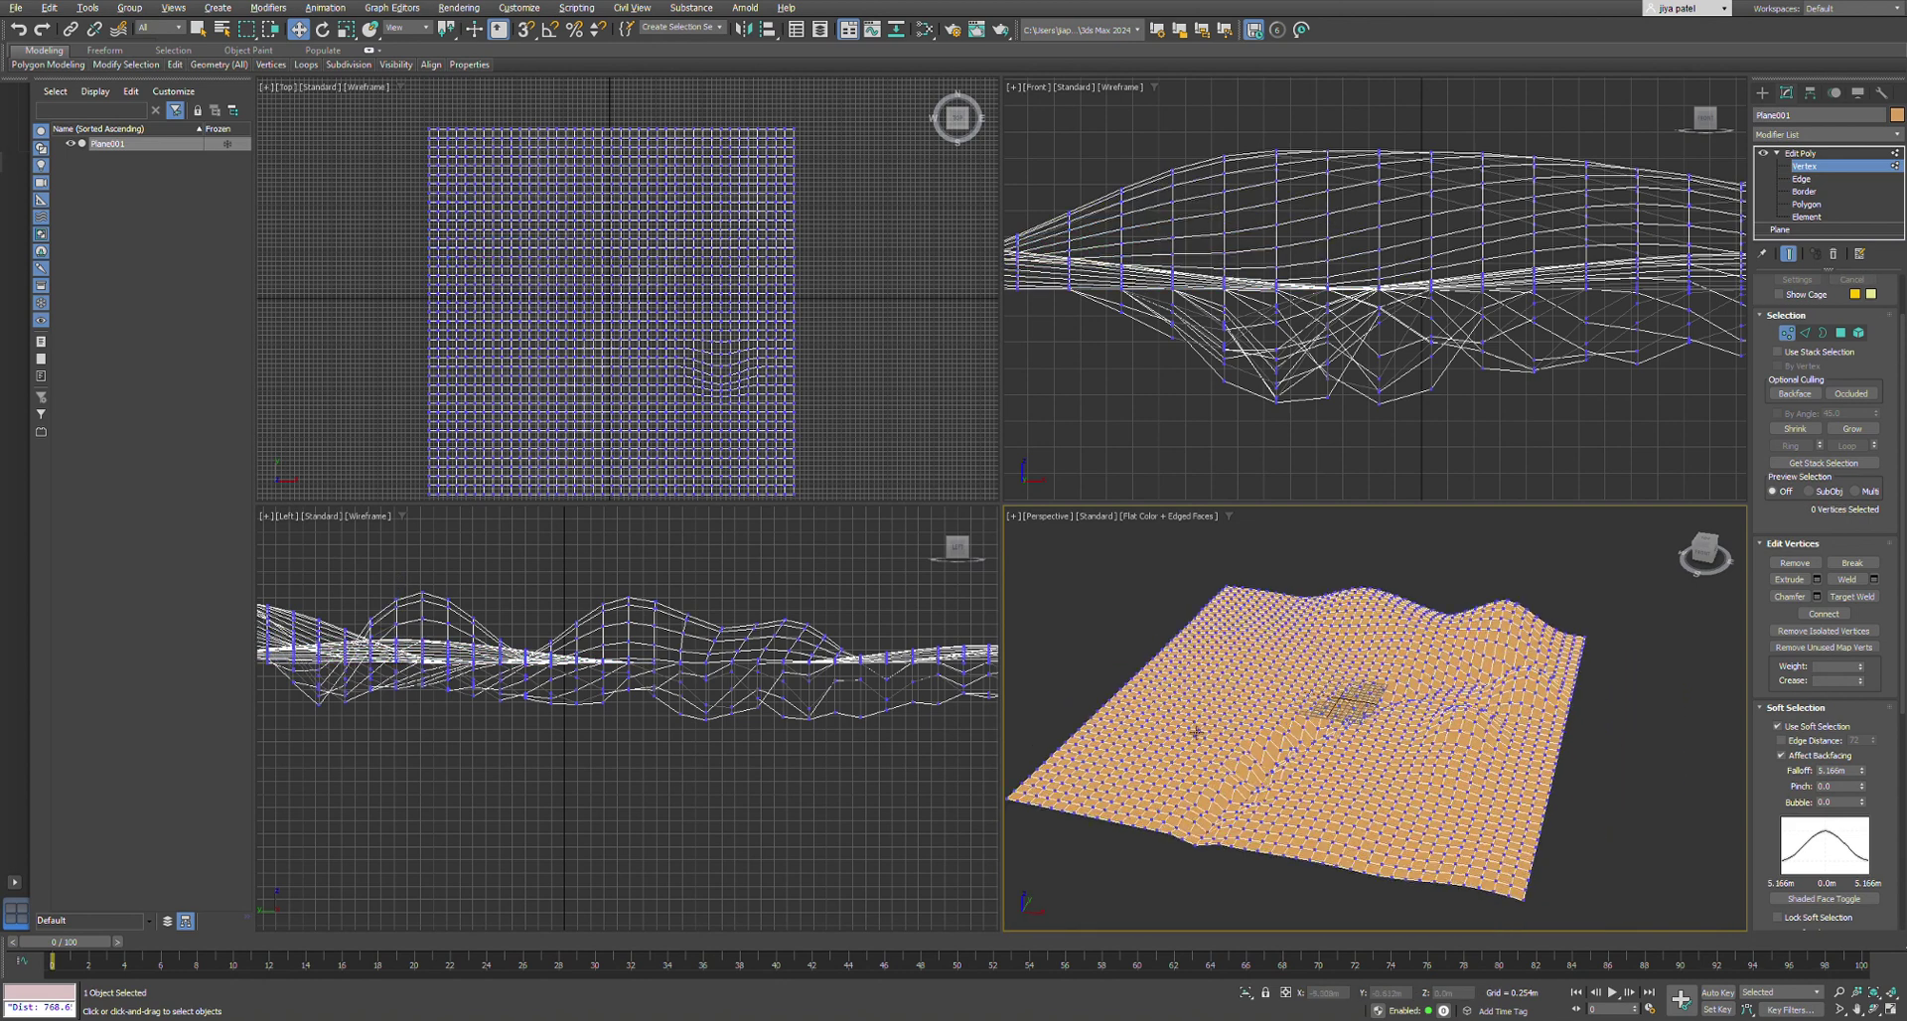
- Try lowering the ground around a vertex in the plane's lower-left area, as seen from above
left_click(1151, 742)
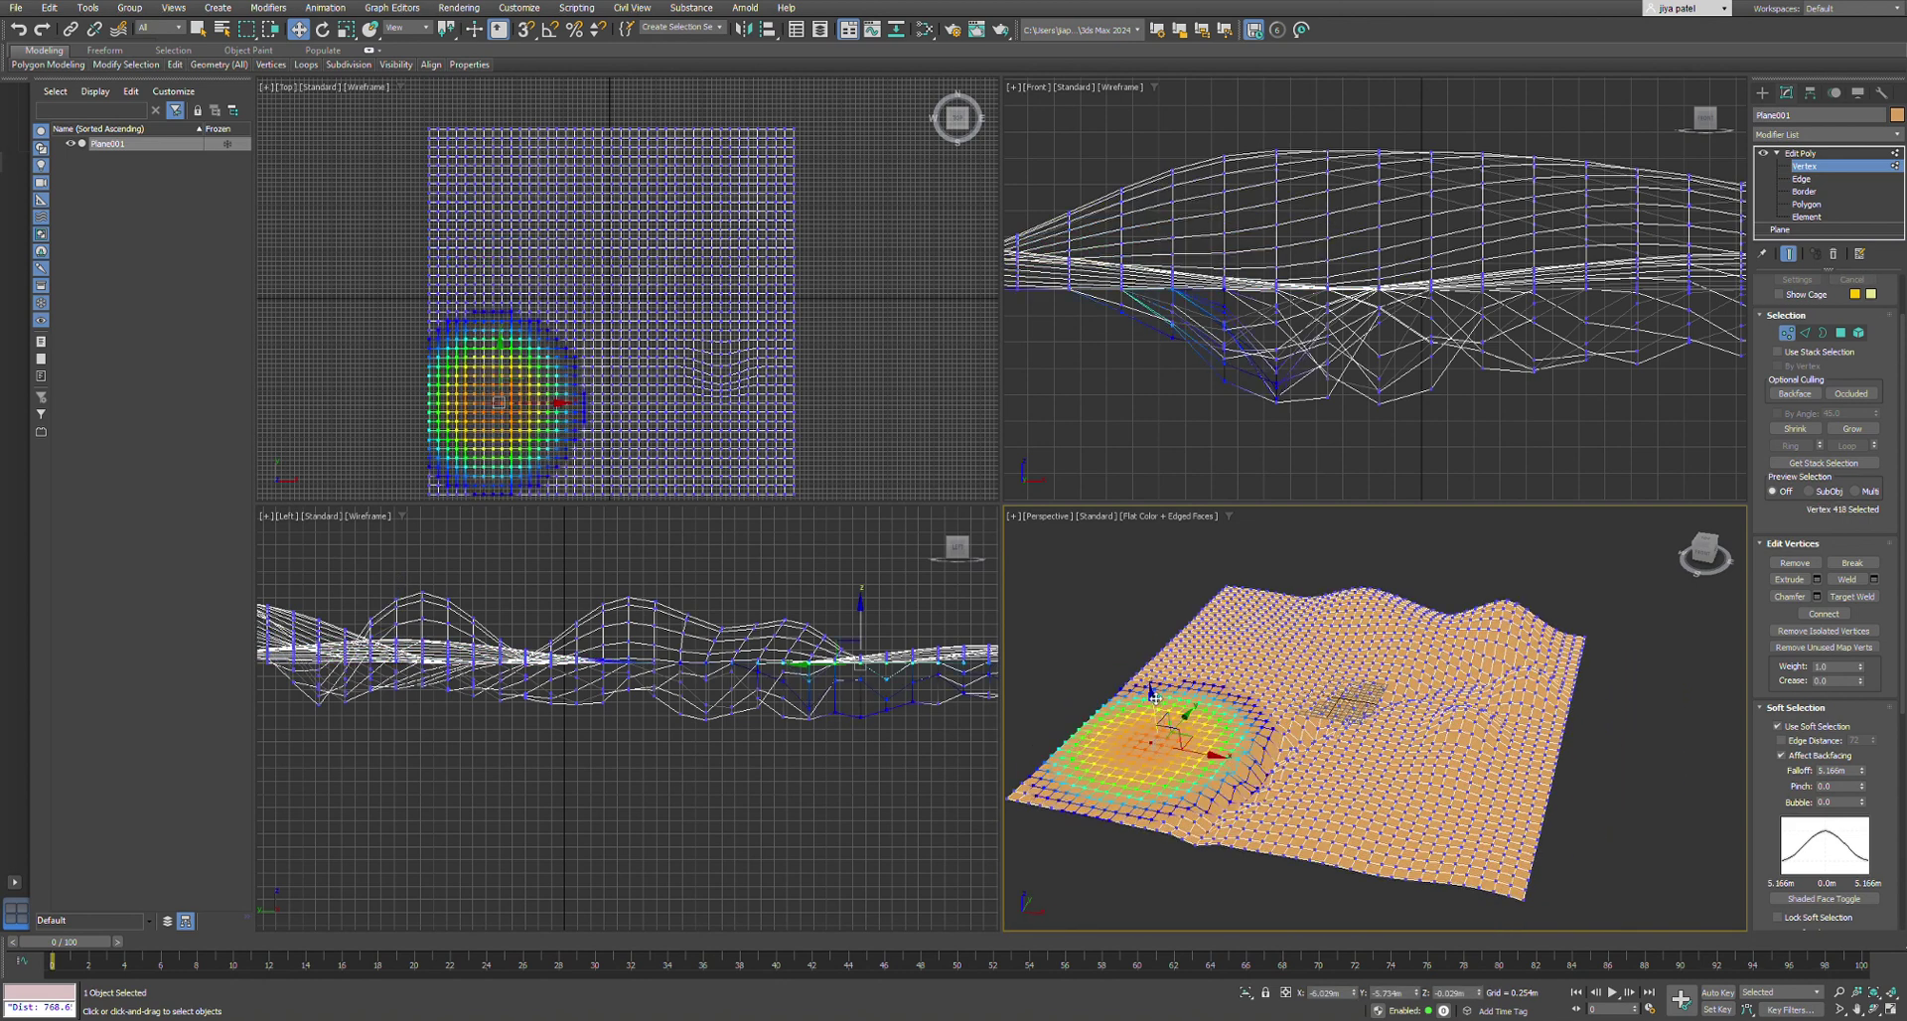
left_click(1126, 620)
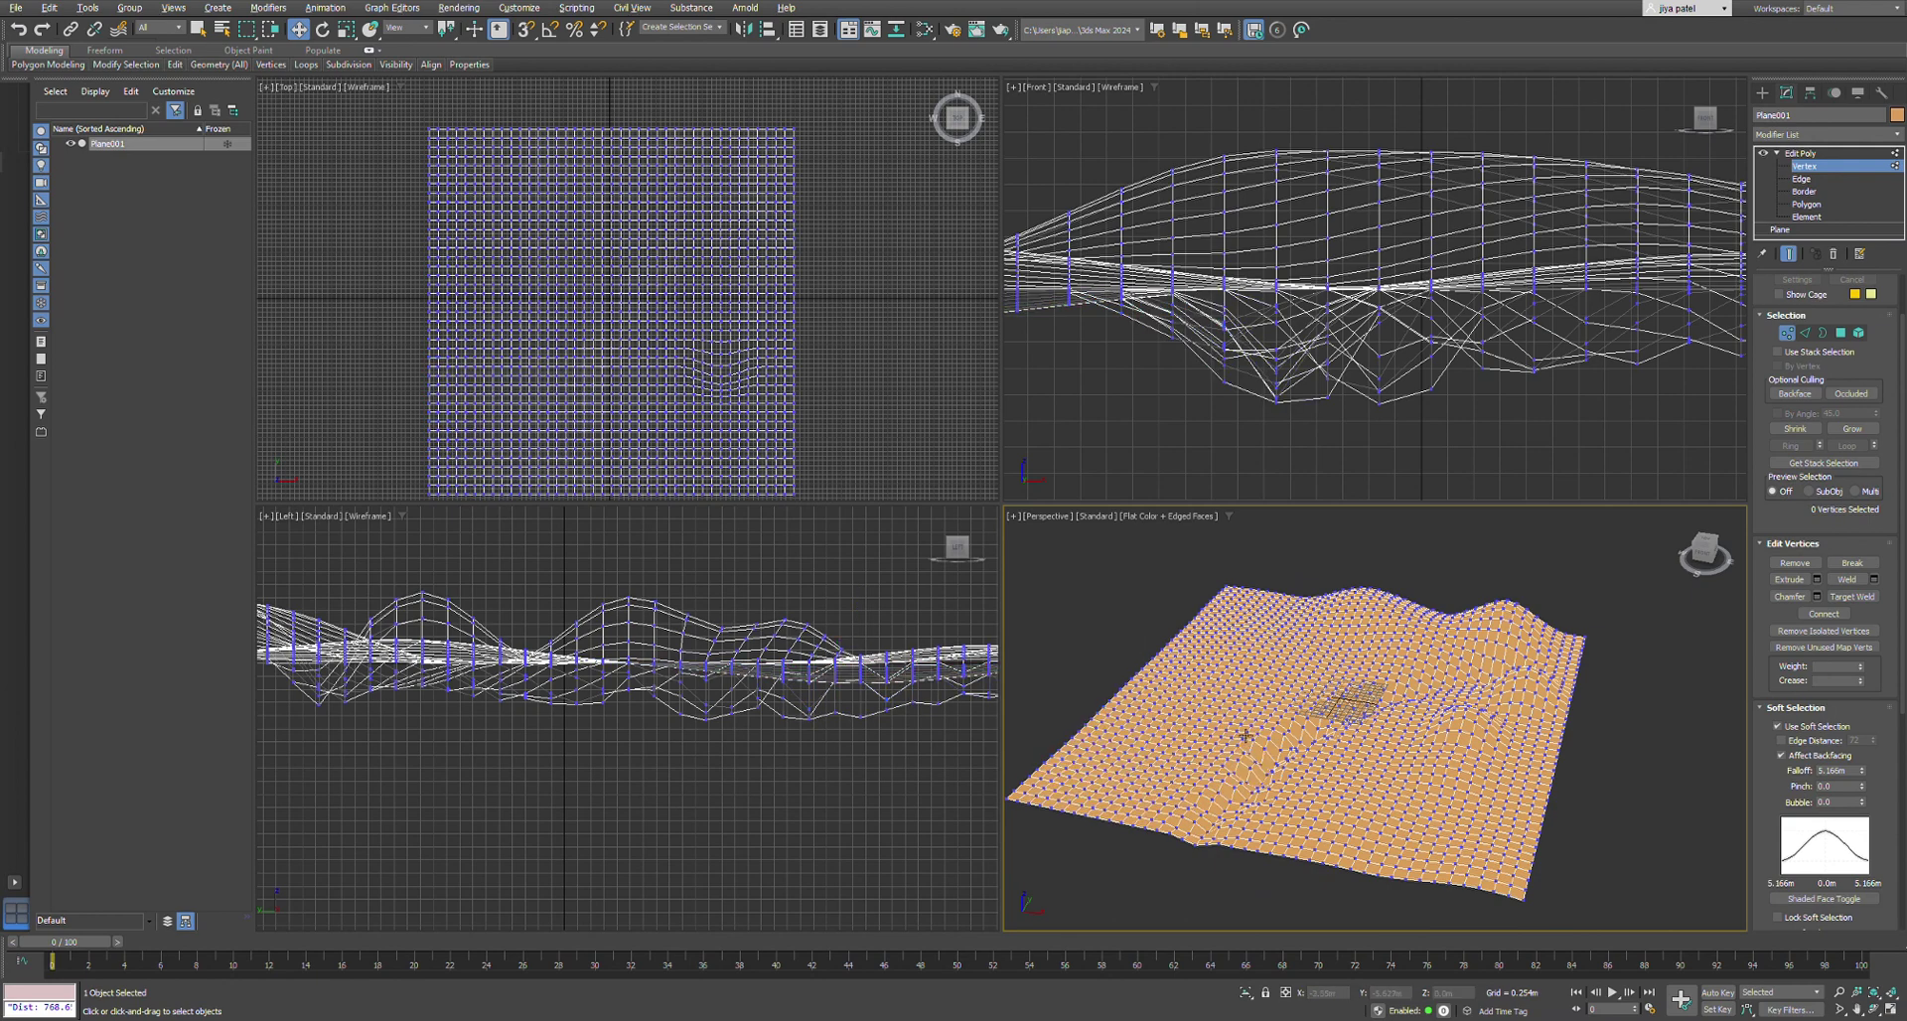
middle_click_drag(1245, 737, 1159, 774, "alt")
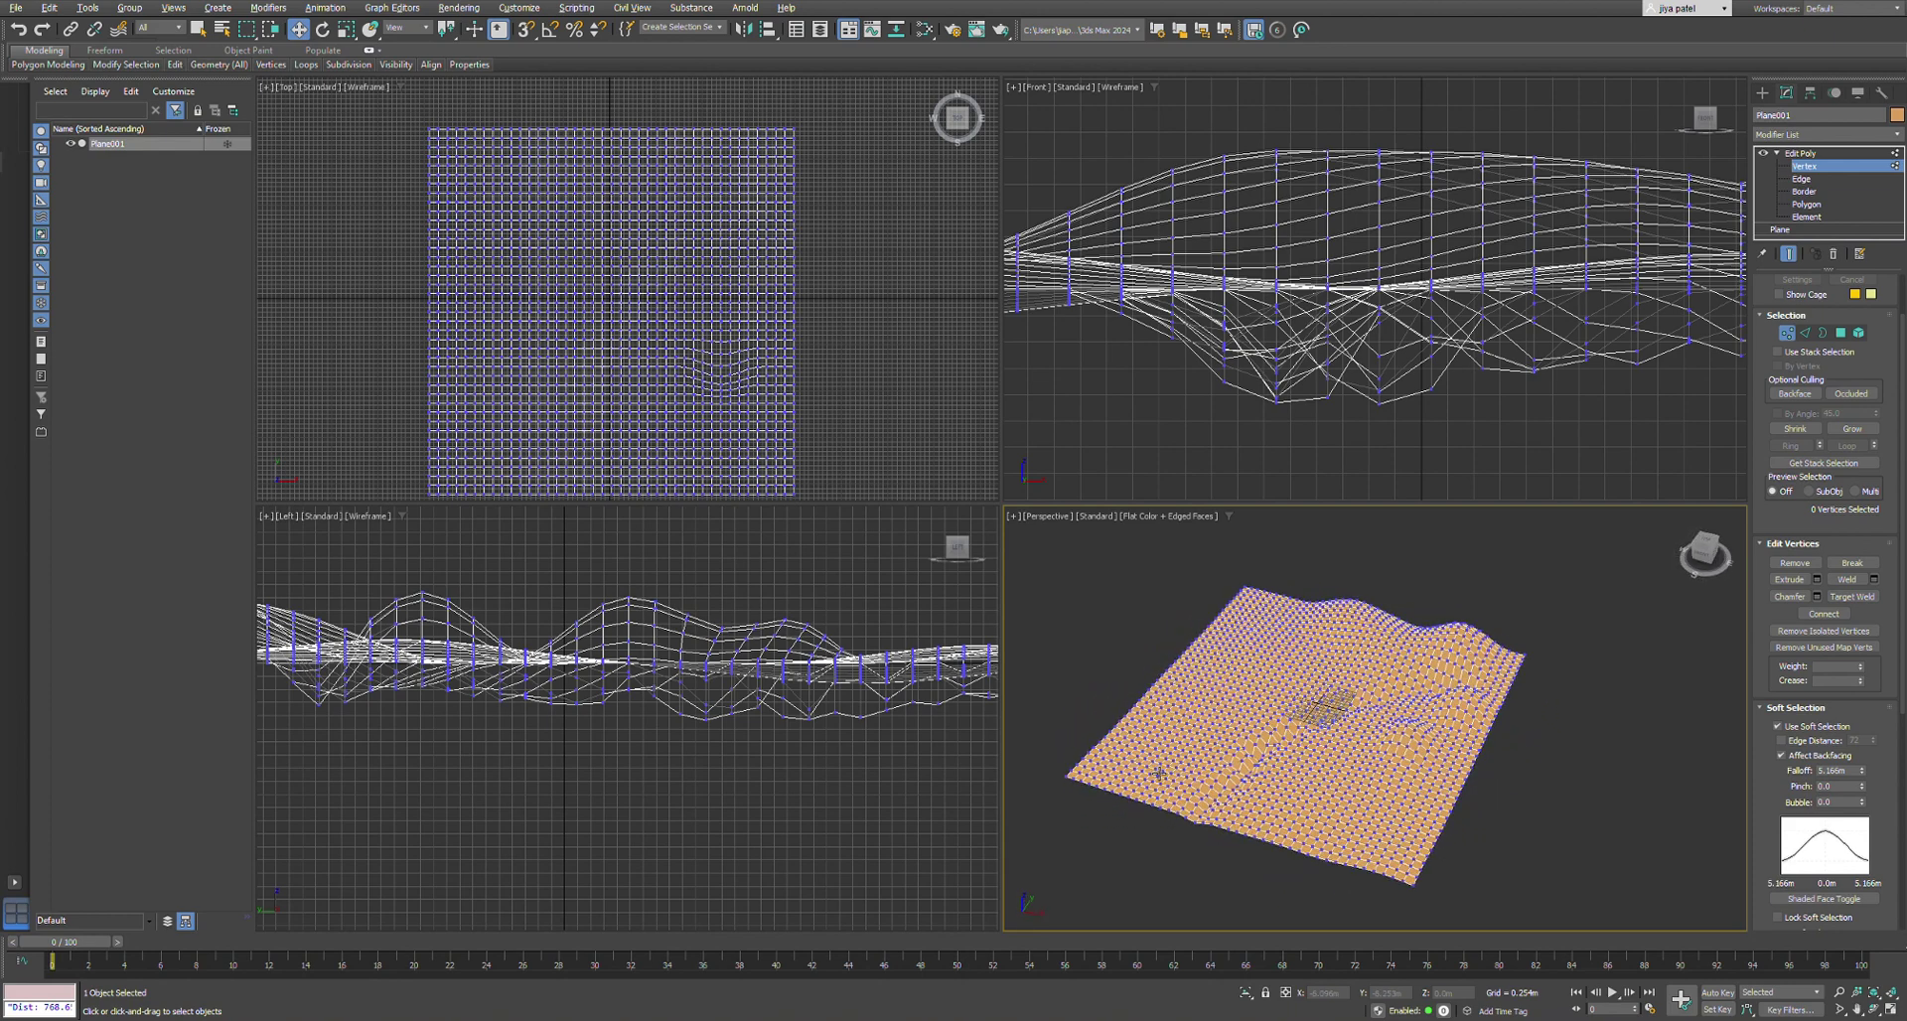
- Undo the lowering in the lower-left area, raise the same vertex into a broad mound, and clear the vertex selection
left_click(1172, 736)
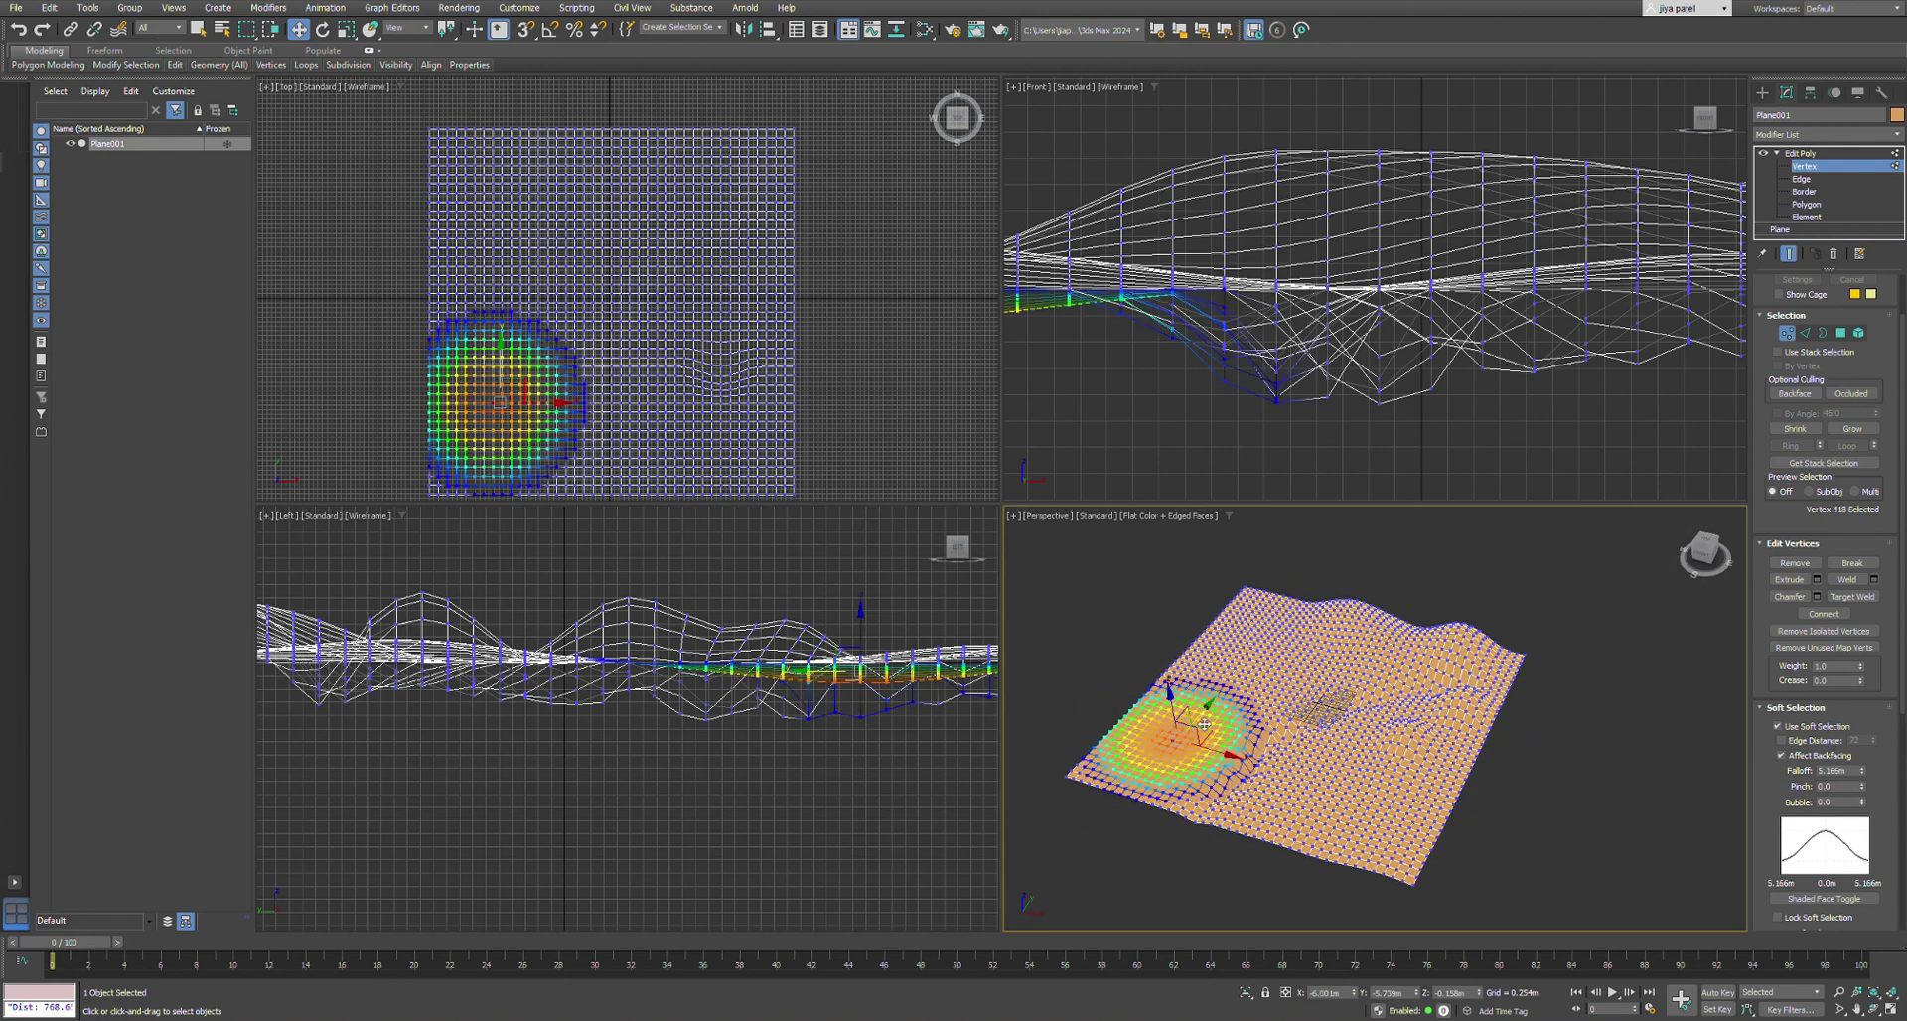
middle_click_drag(1206, 732, 1178, 706, "alt")
scroll(1177, 706, "up", 3)
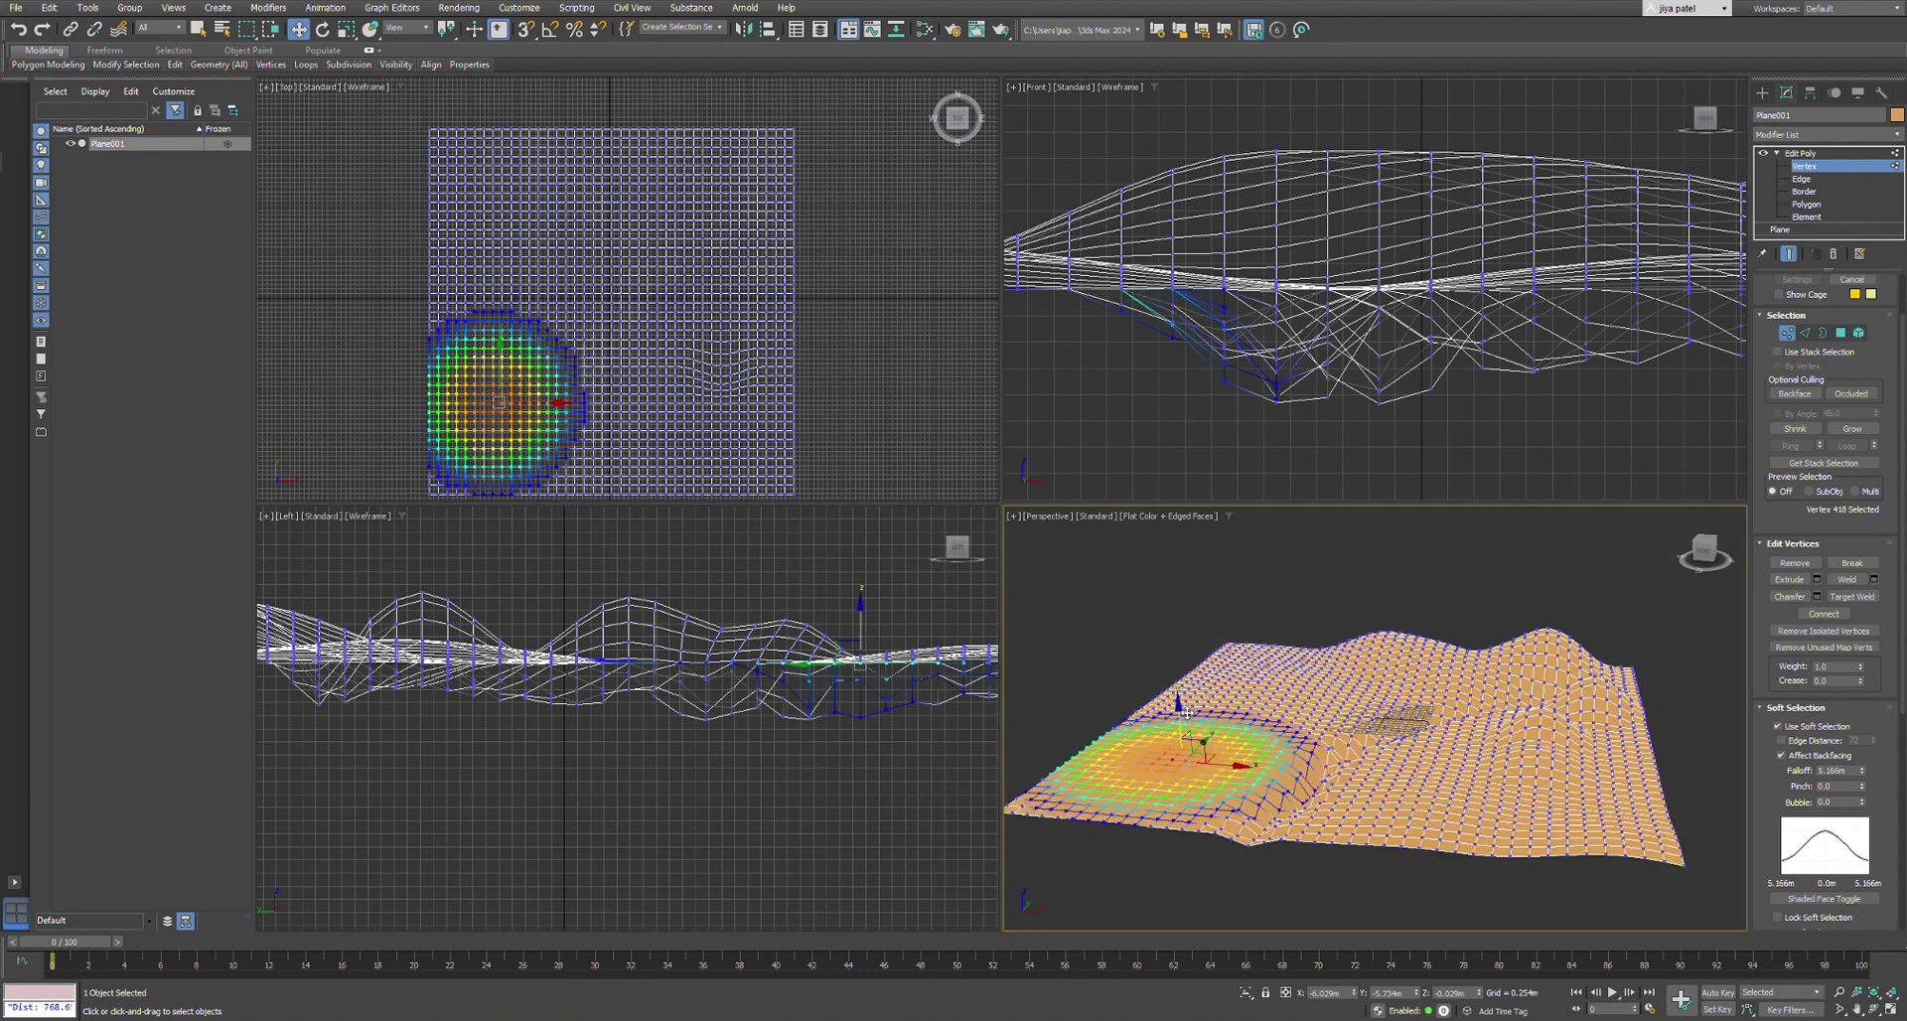
left_click_drag(1186, 712, 1184, 688)
middle_click_drag(1313, 711, 1298, 728, "alt")
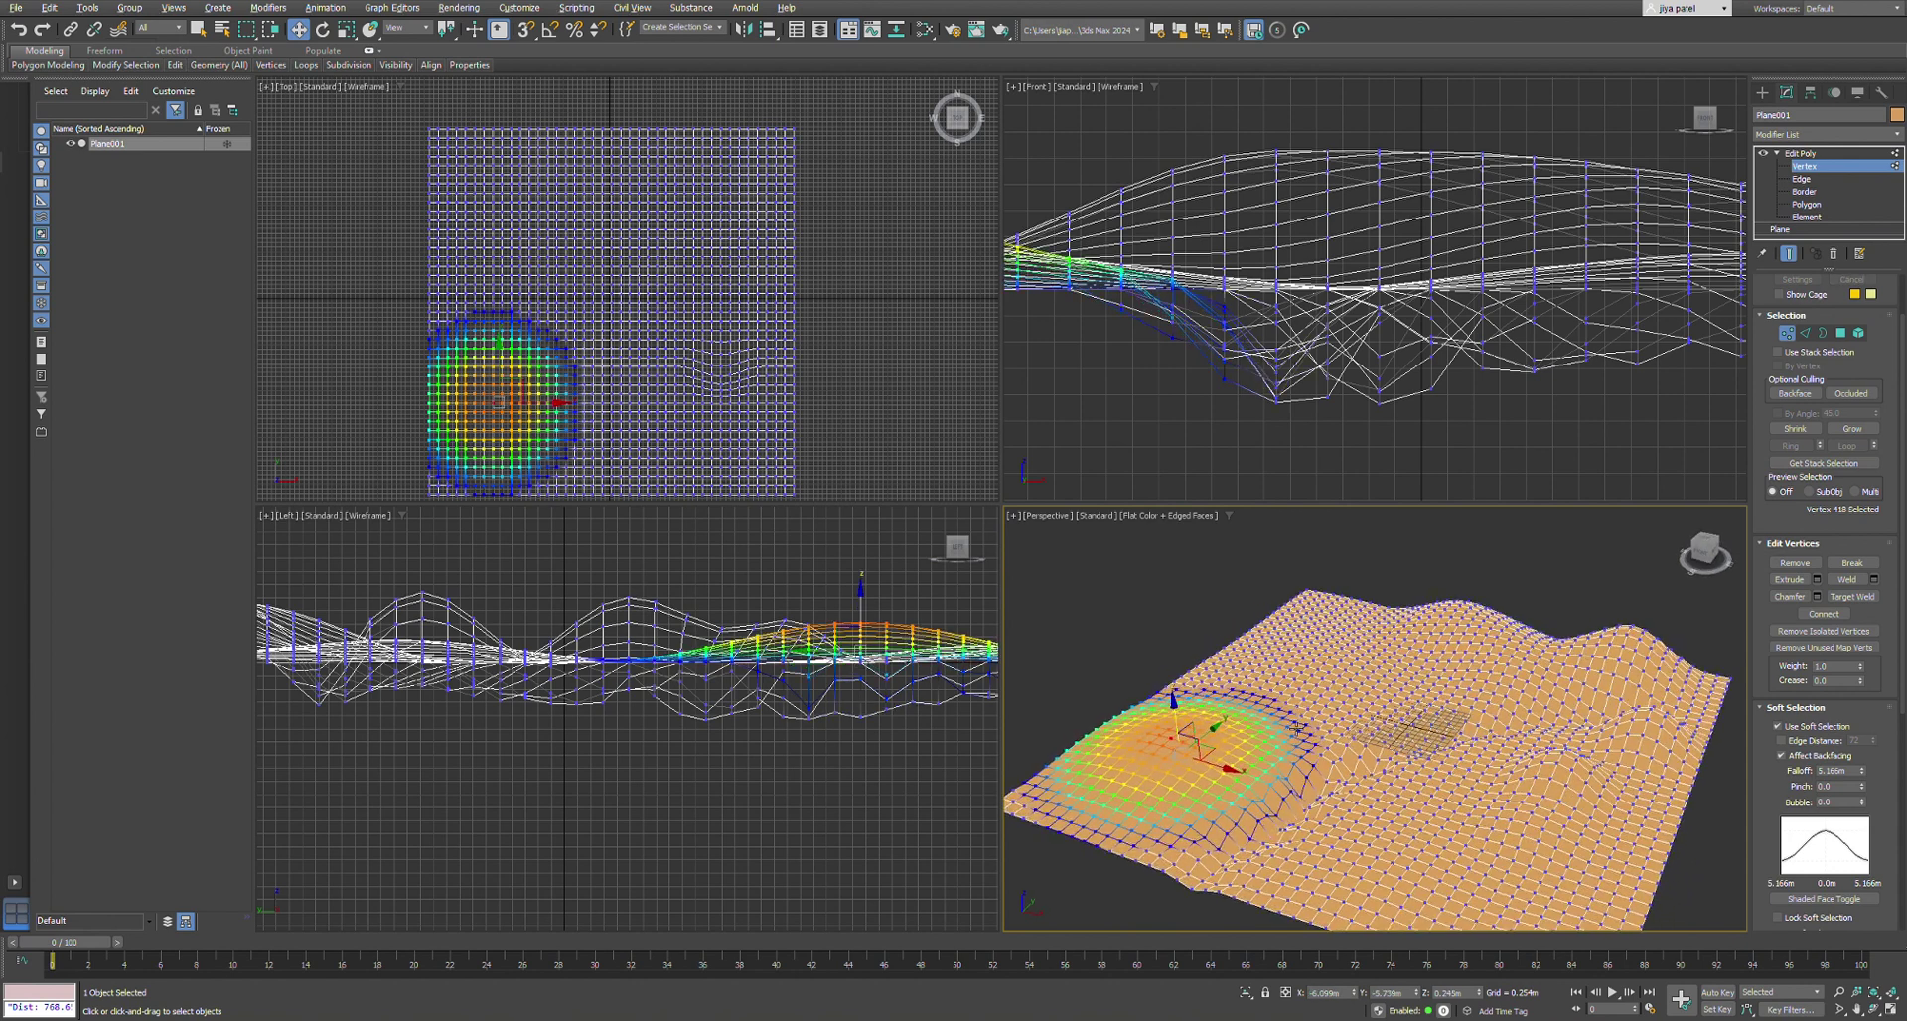
scroll(1298, 728, "down", 5)
scroll(1285, 717, "up", 5)
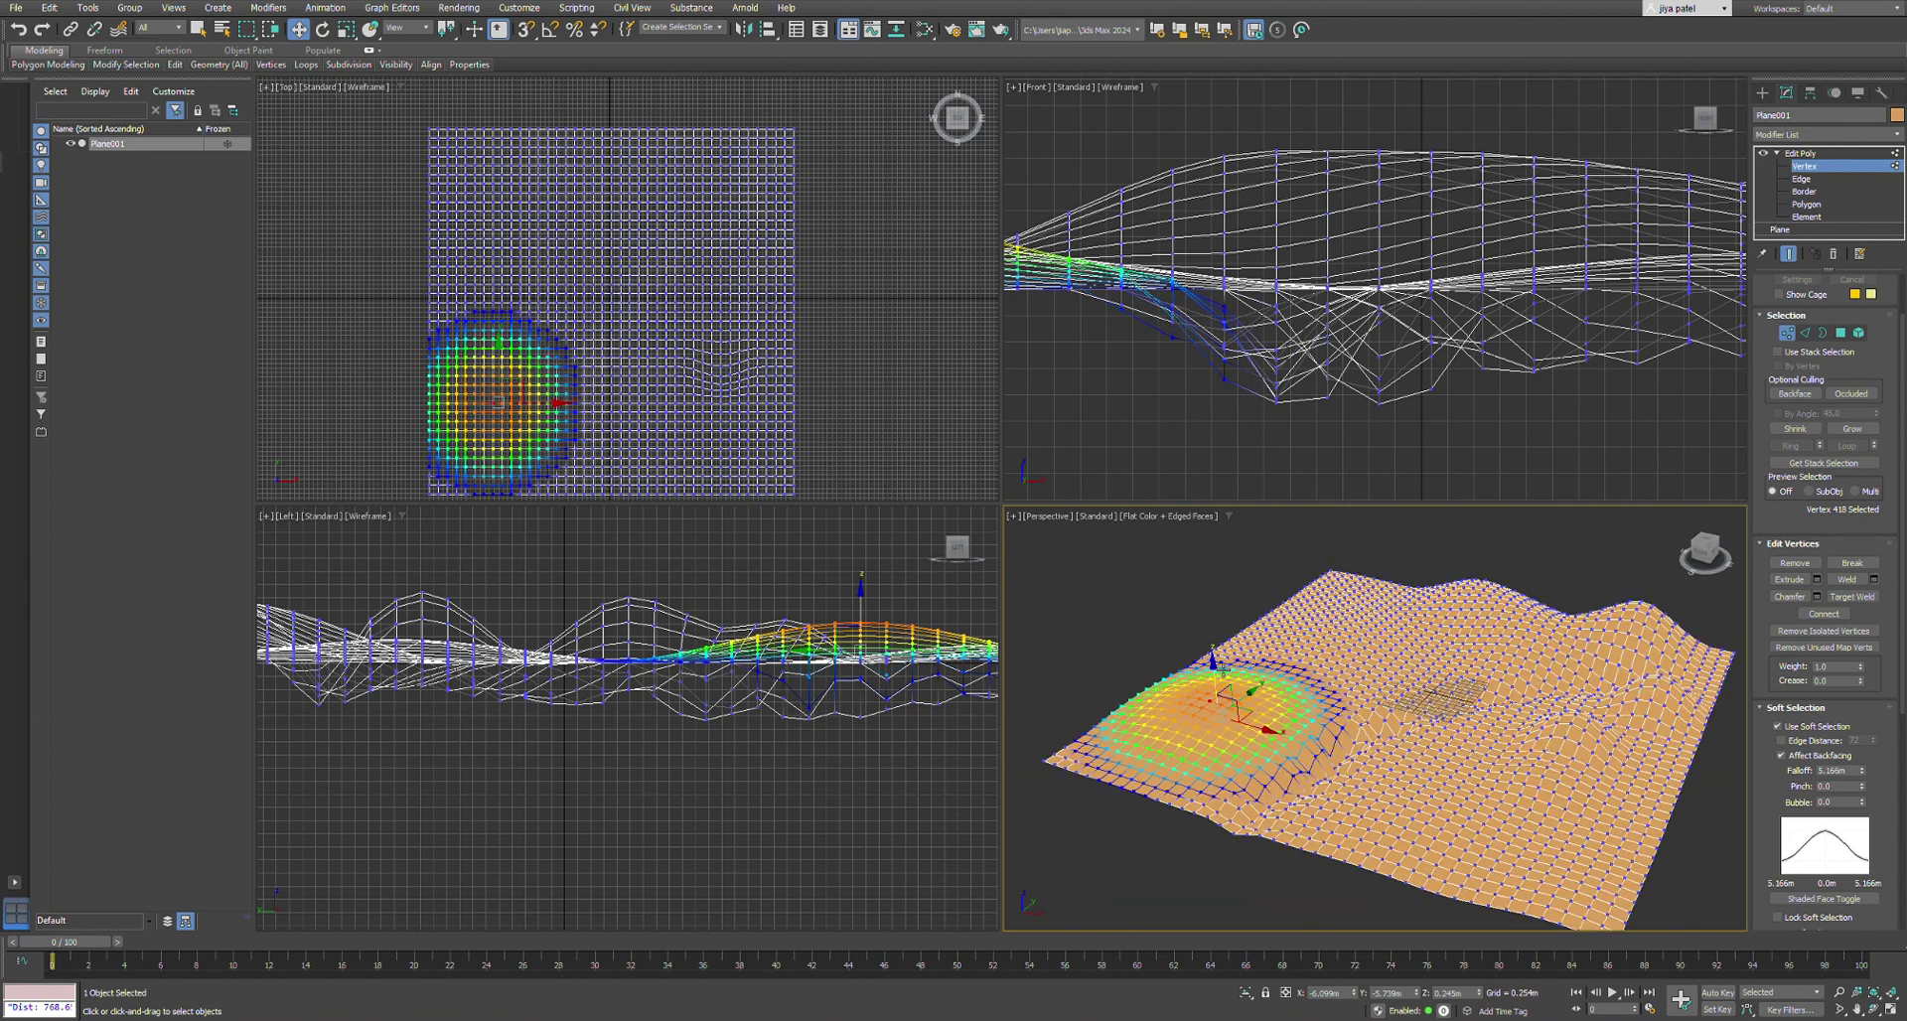
left_click(1170, 622)
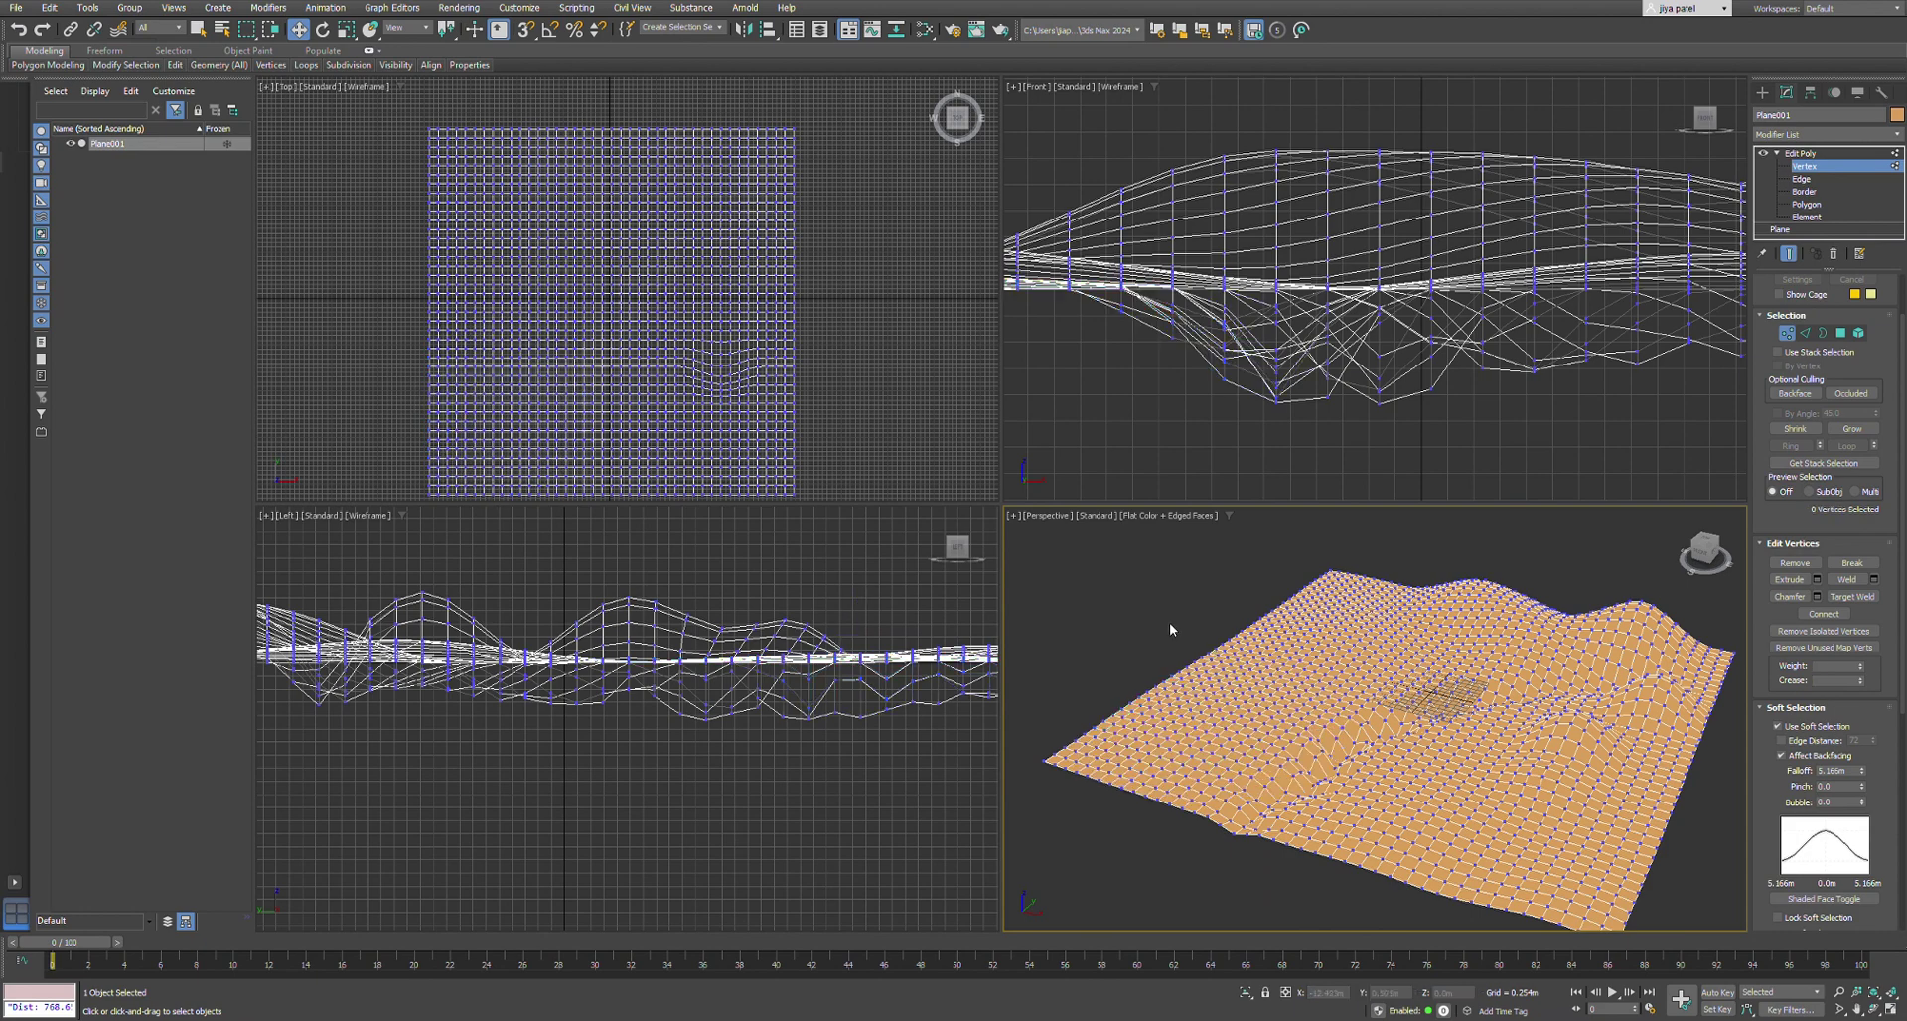
- Finish vertex editing and collapse the Edit Poly modifier's sub-object list
scroll(1245, 742, "down", 2)
middle_click_drag(1266, 751, 1514, 583, "alt")
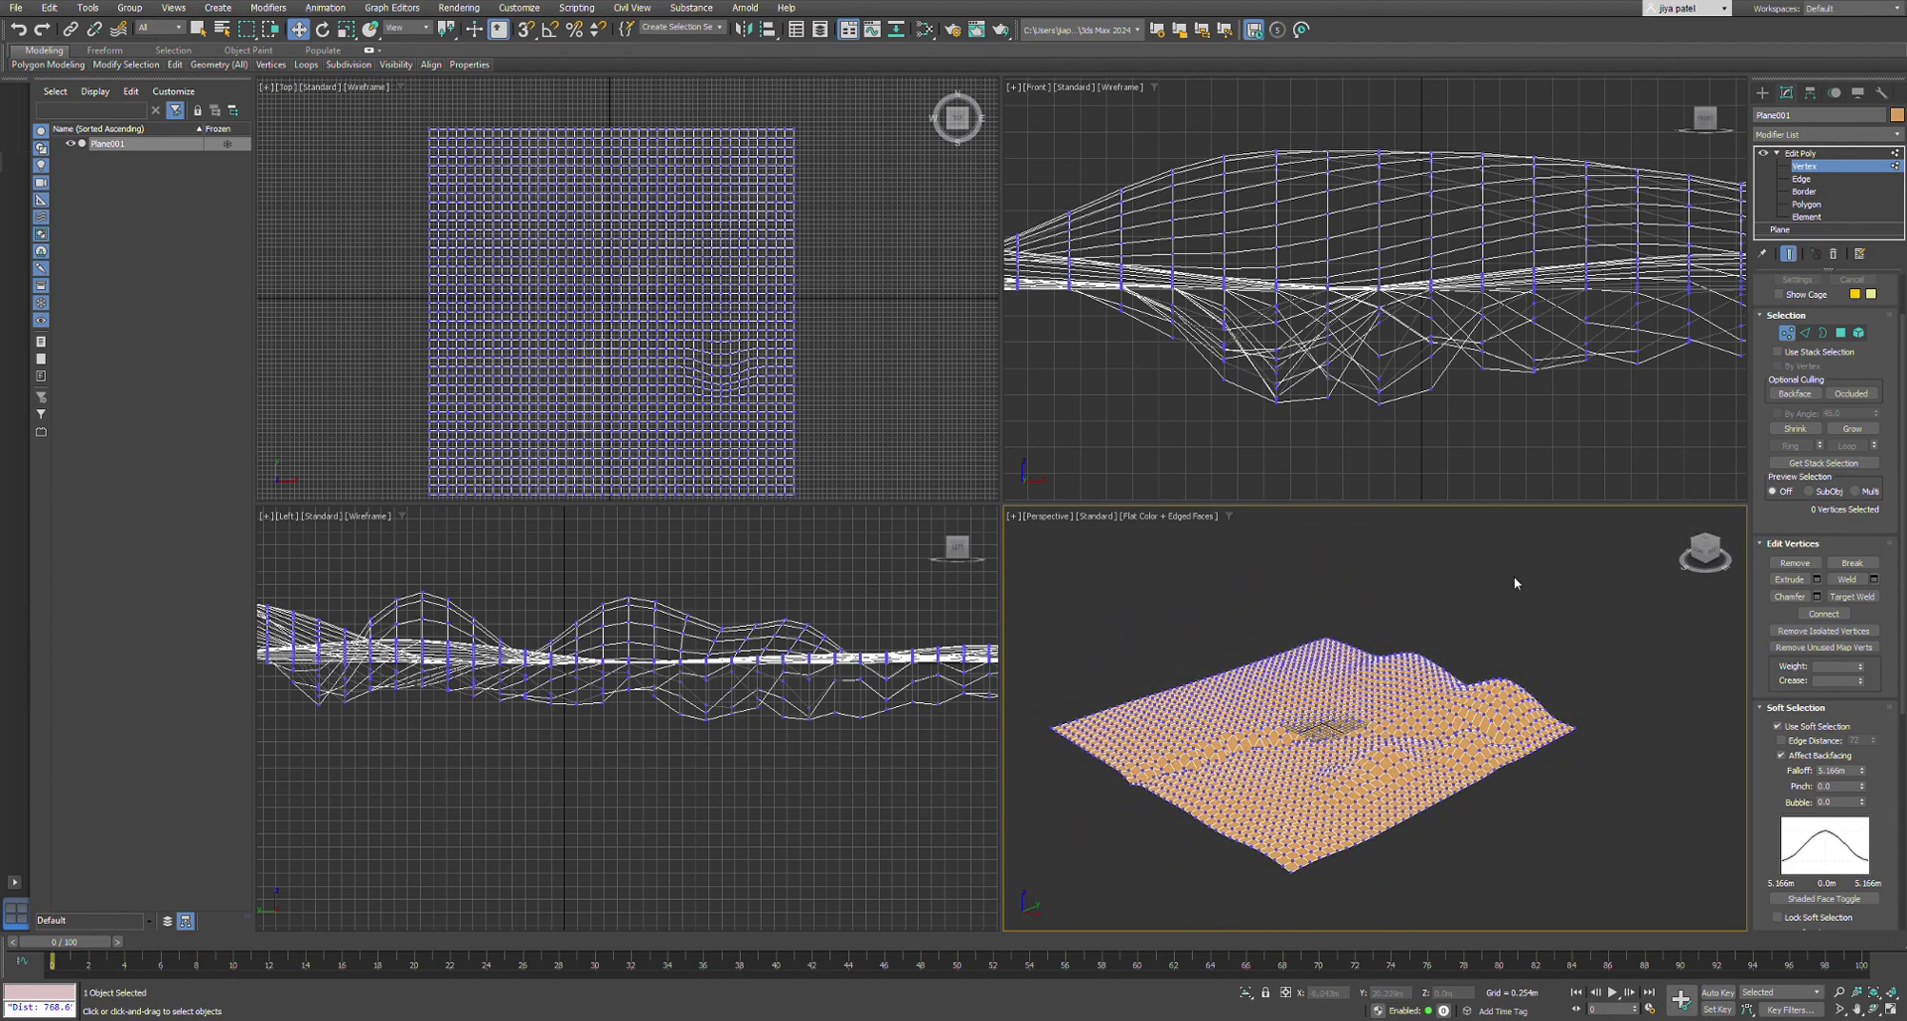
left_click(1764, 153)
left_click(1765, 152)
left_click(1778, 153)
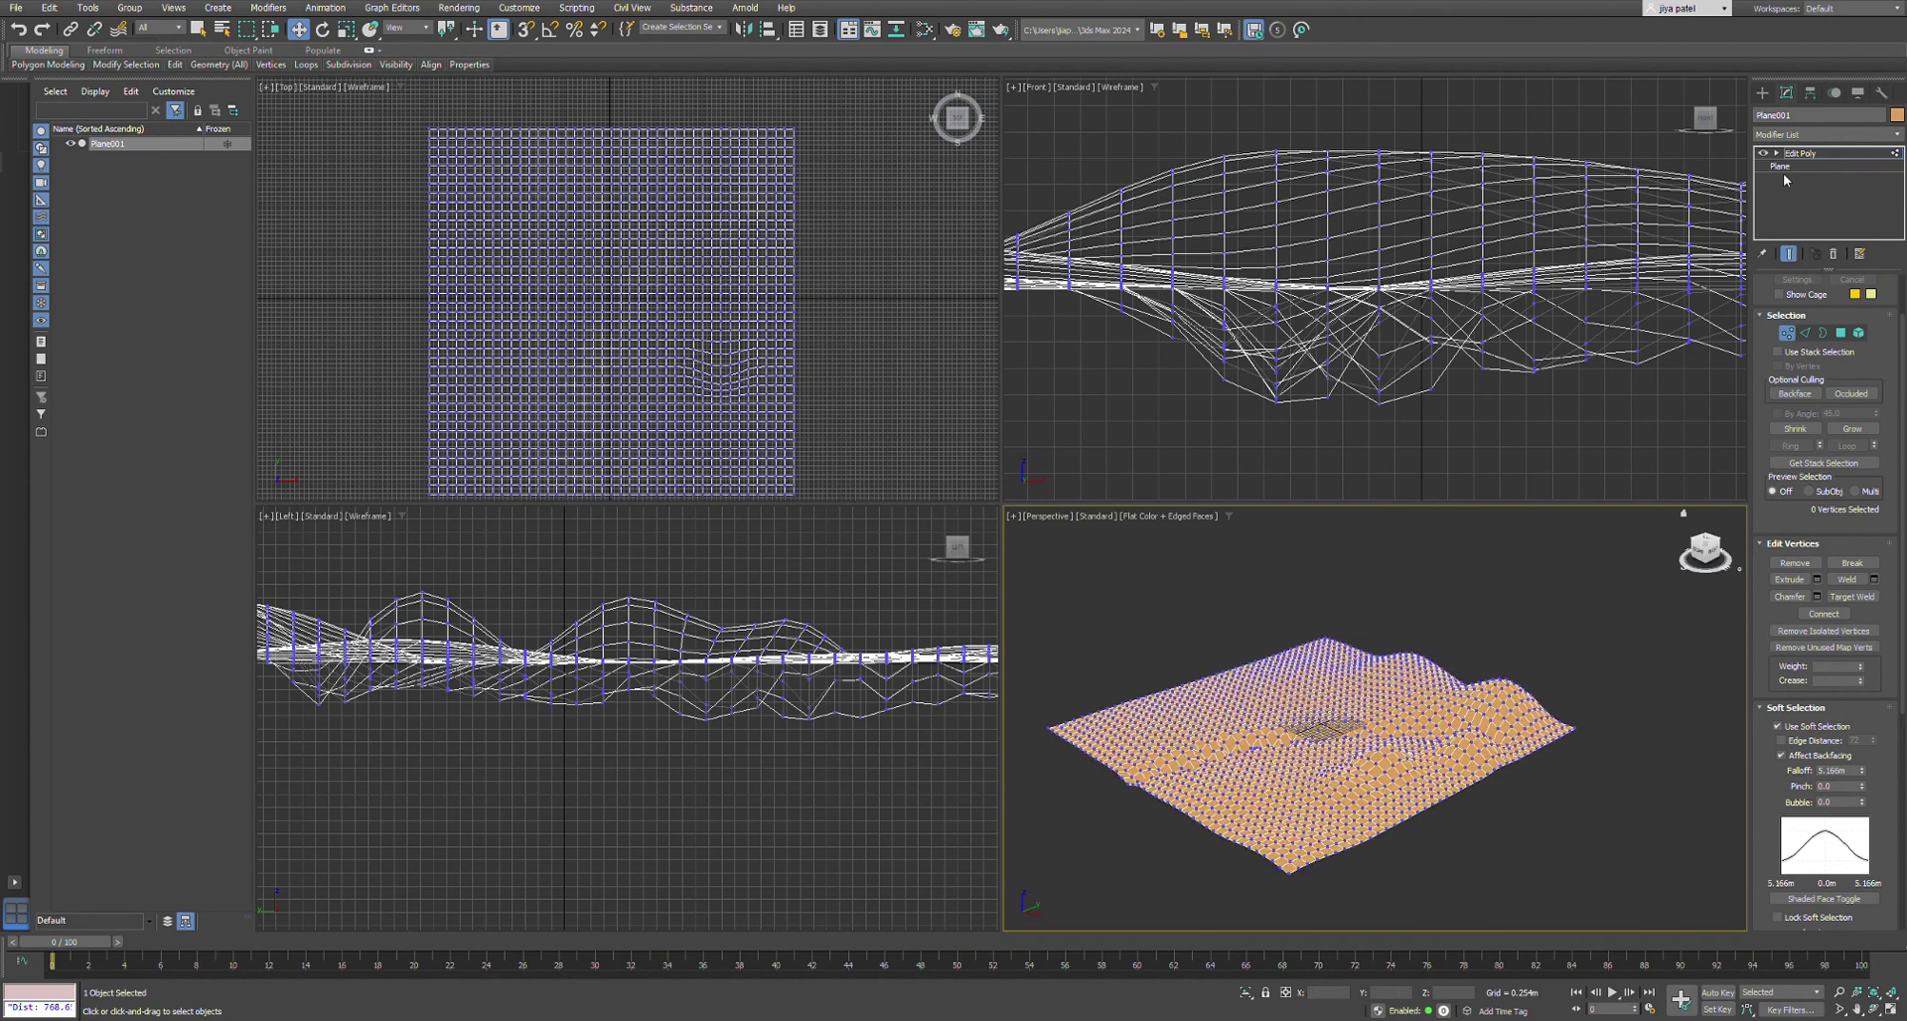
- Deselect the plane and switch the Perspective view from flat color to default shading with edged faces
left_click(1763, 94)
scroll(1537, 724, "down", 3)
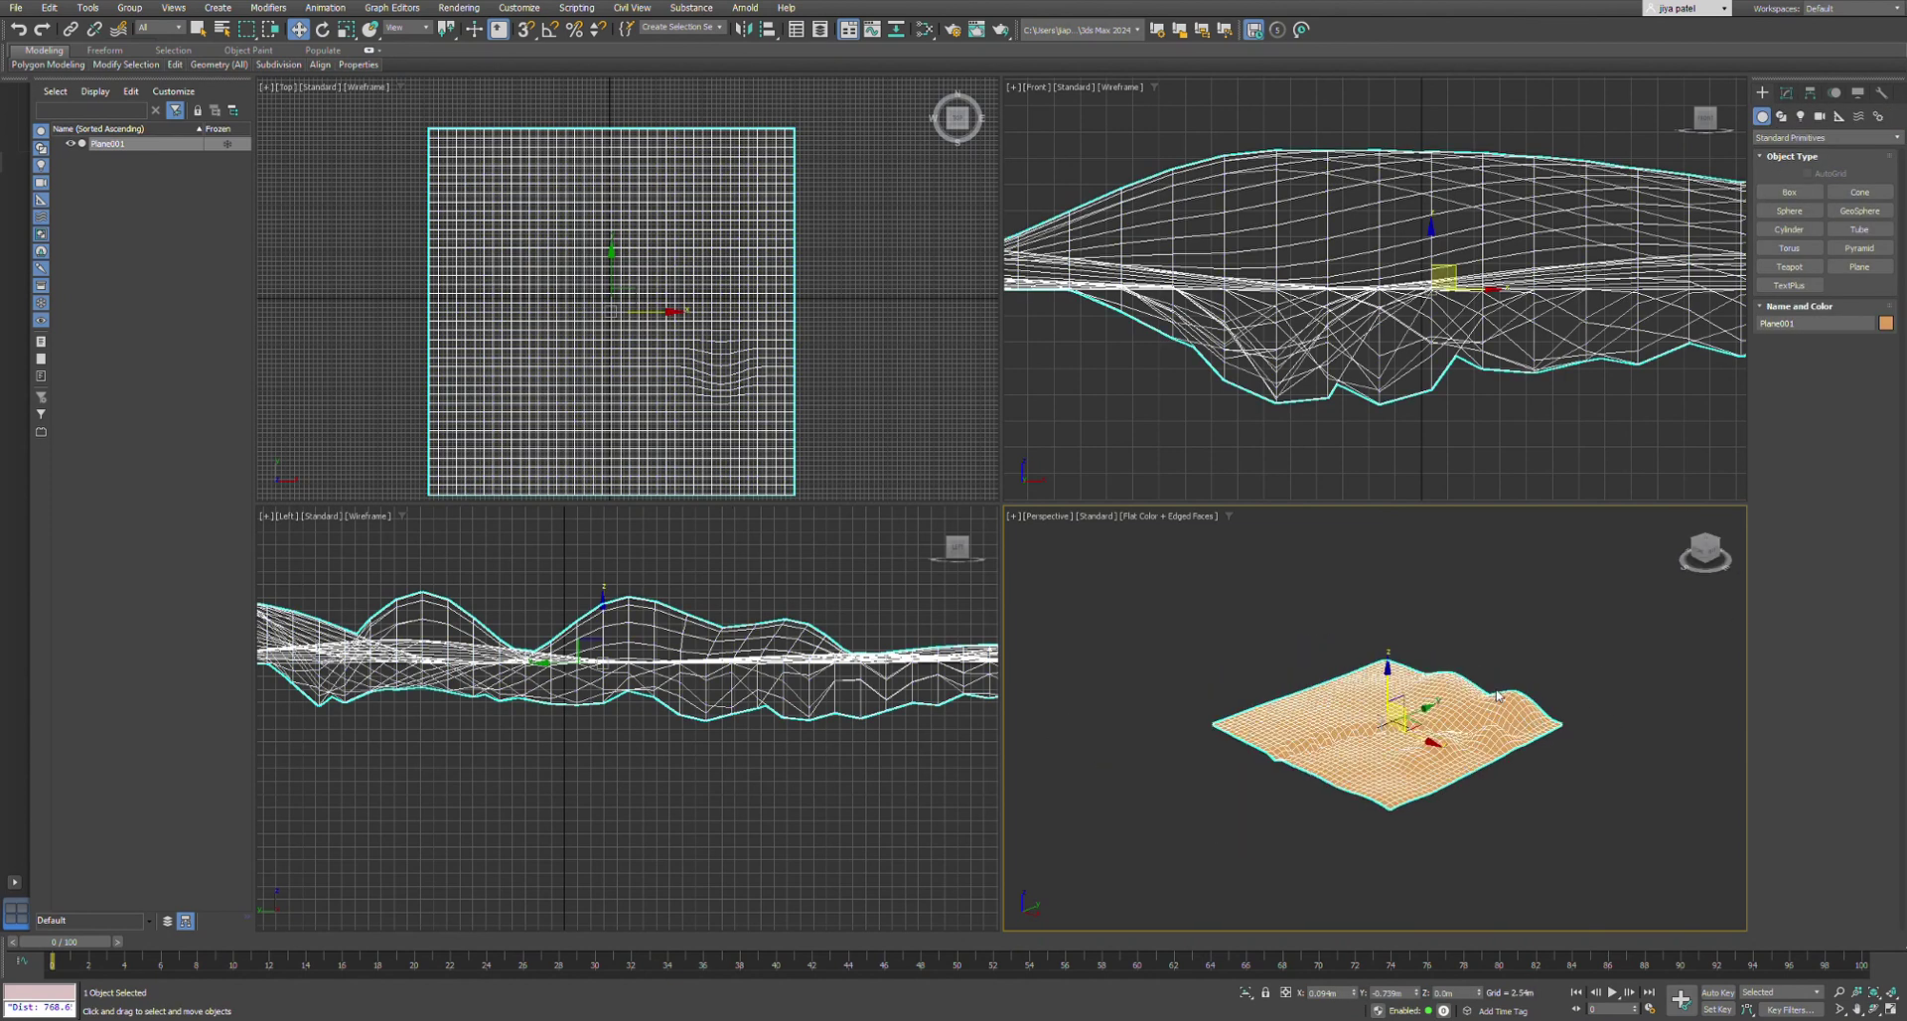
scroll(1497, 695, "up", 3)
left_click(1505, 617)
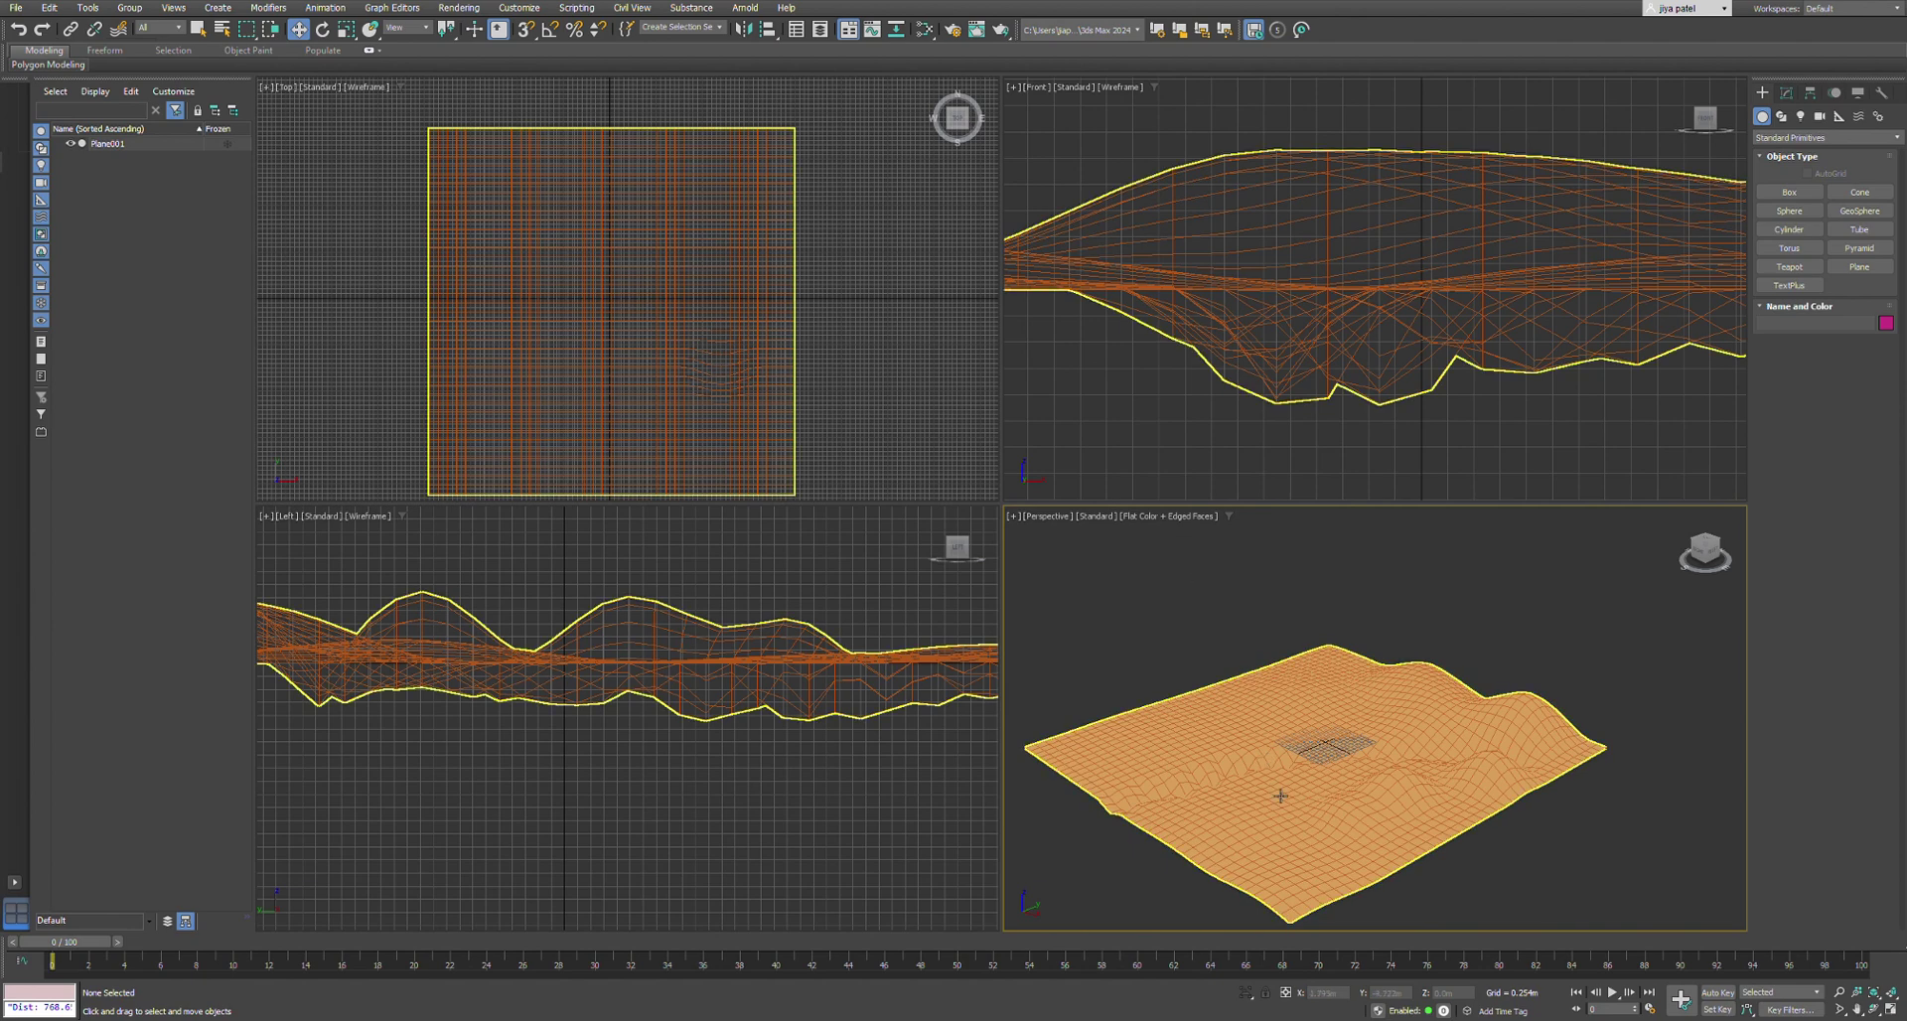
left_click(1183, 540)
- Examine the shaded terrain's hills and channel from several angles and from above
scroll(1375, 741, "up", 2)
middle_click_drag(1253, 745, 1362, 756, "alt")
scroll(1314, 769, "down", 3)
scroll(1575, 721, "up", 3)
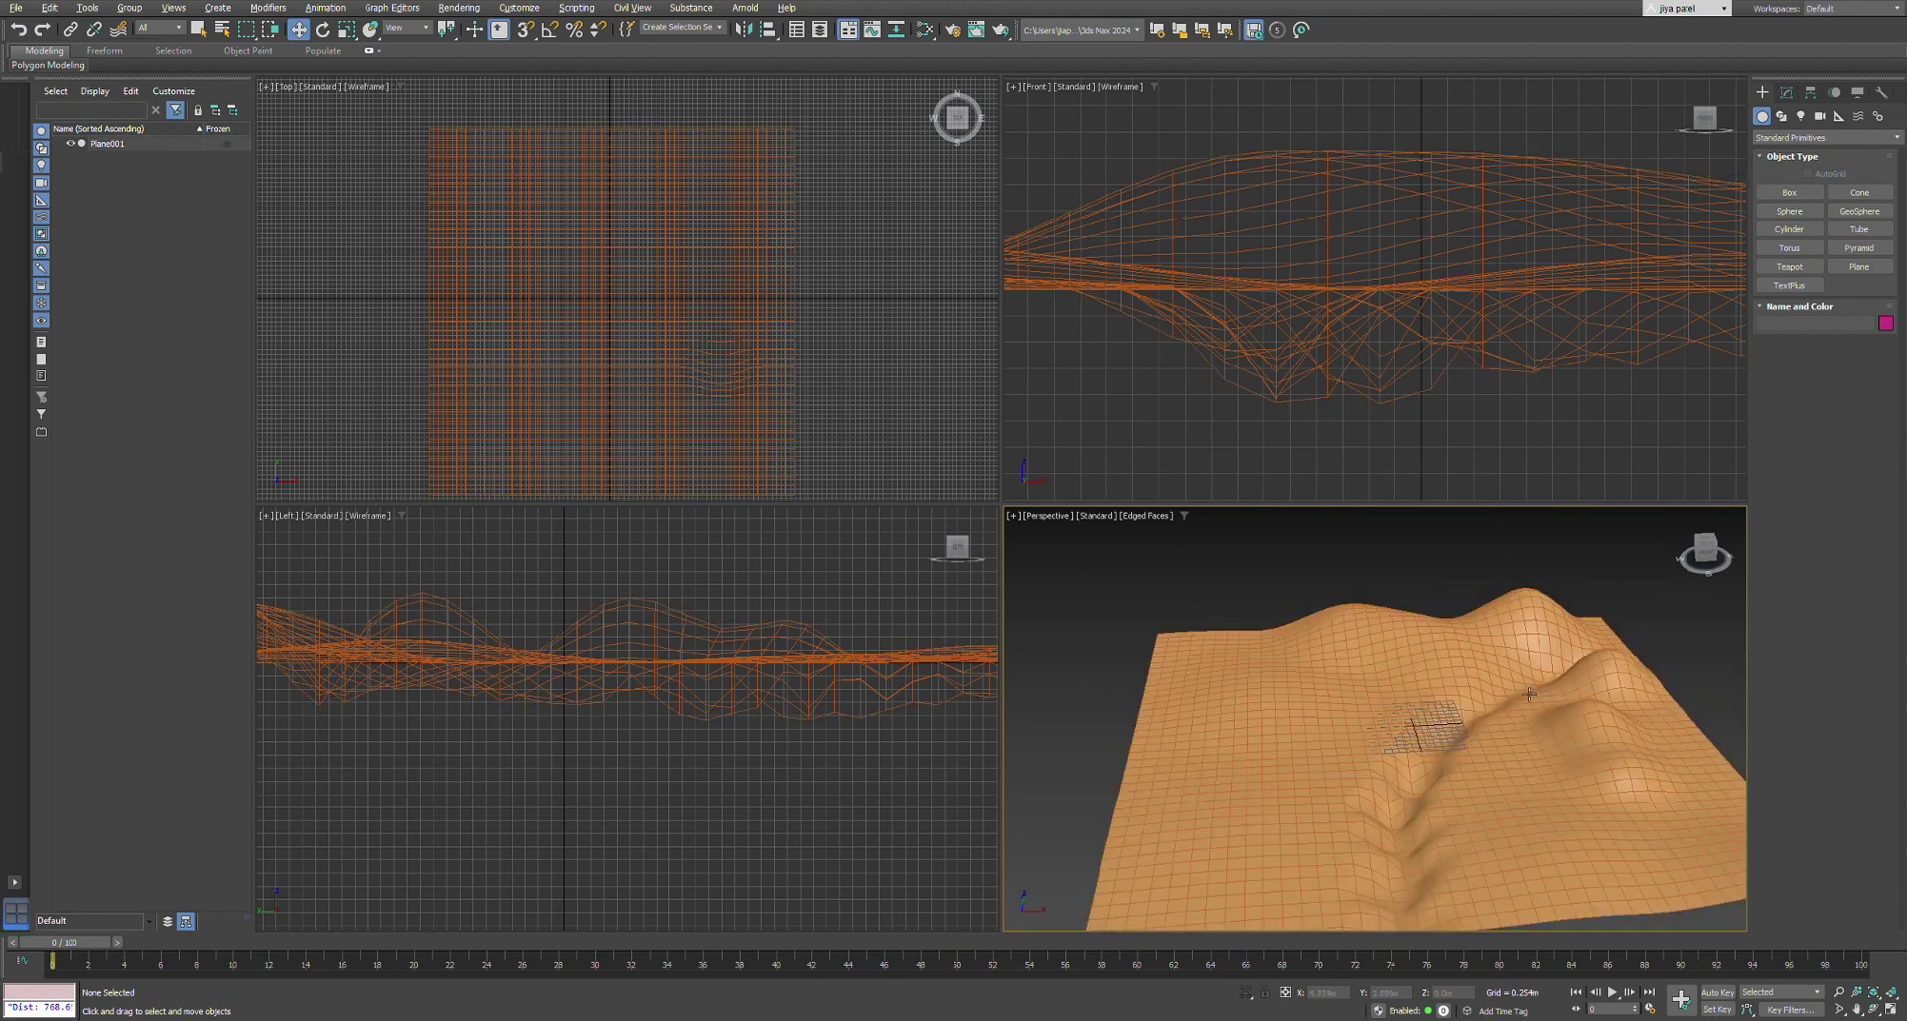
middle_click_drag(1528, 694, 1452, 716, "alt")
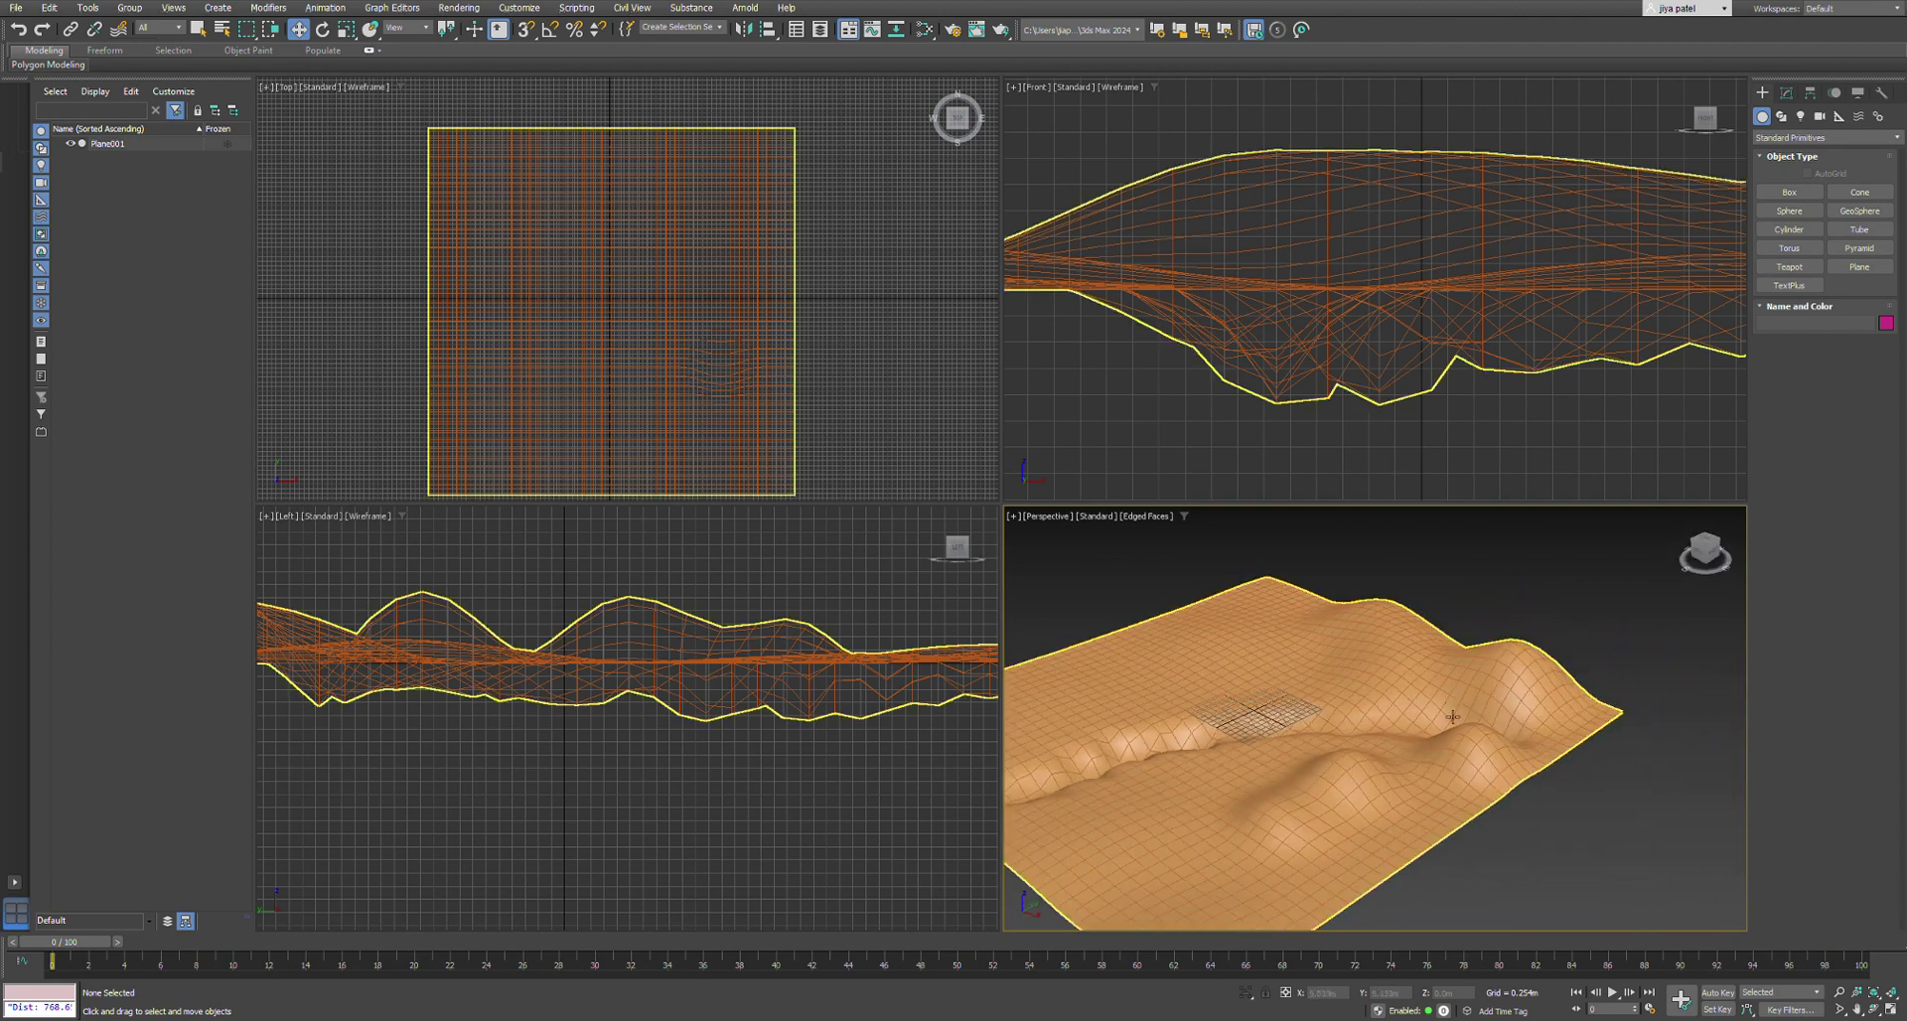
scroll(1453, 735, "down", 5)
scroll(1380, 755, "up", 5)
scroll(1338, 728, "down", 3)
scroll(1301, 795, "up", 3)
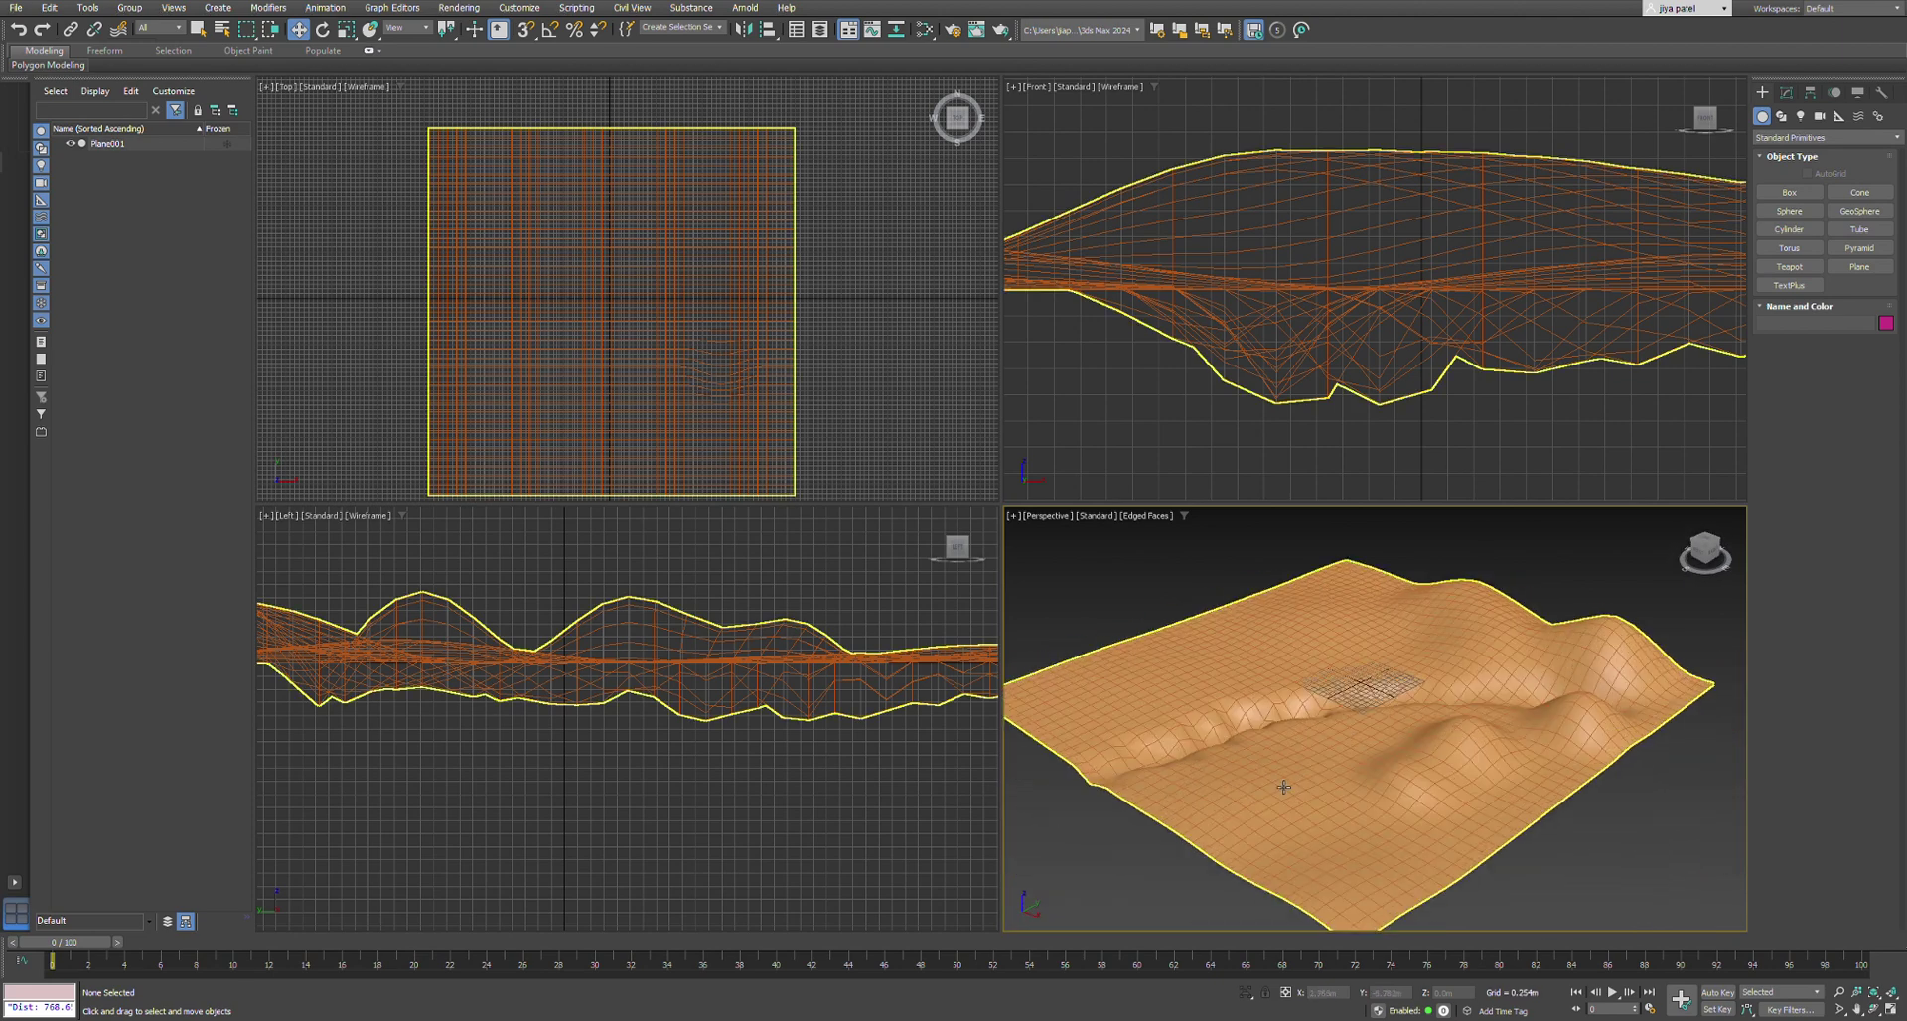
middle_click_drag(1384, 719, 1345, 747, "alt")
scroll(1368, 756, "down", 5)
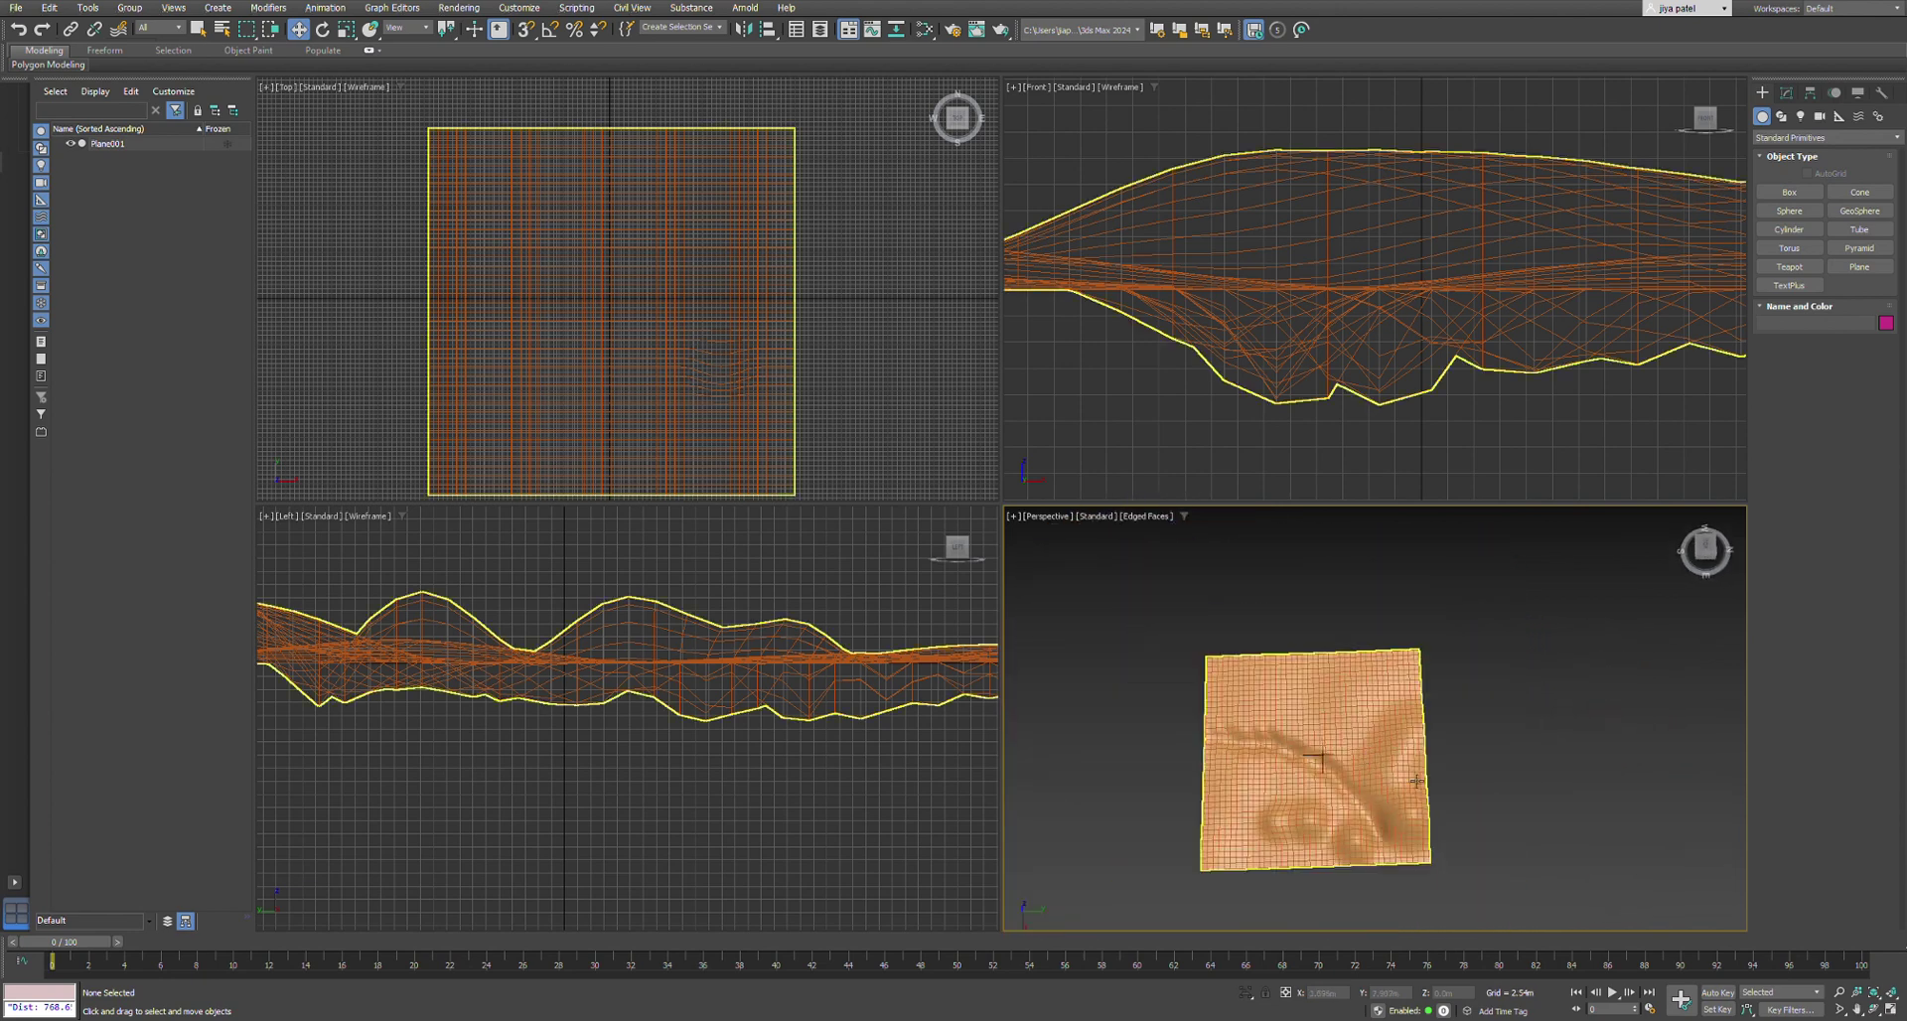